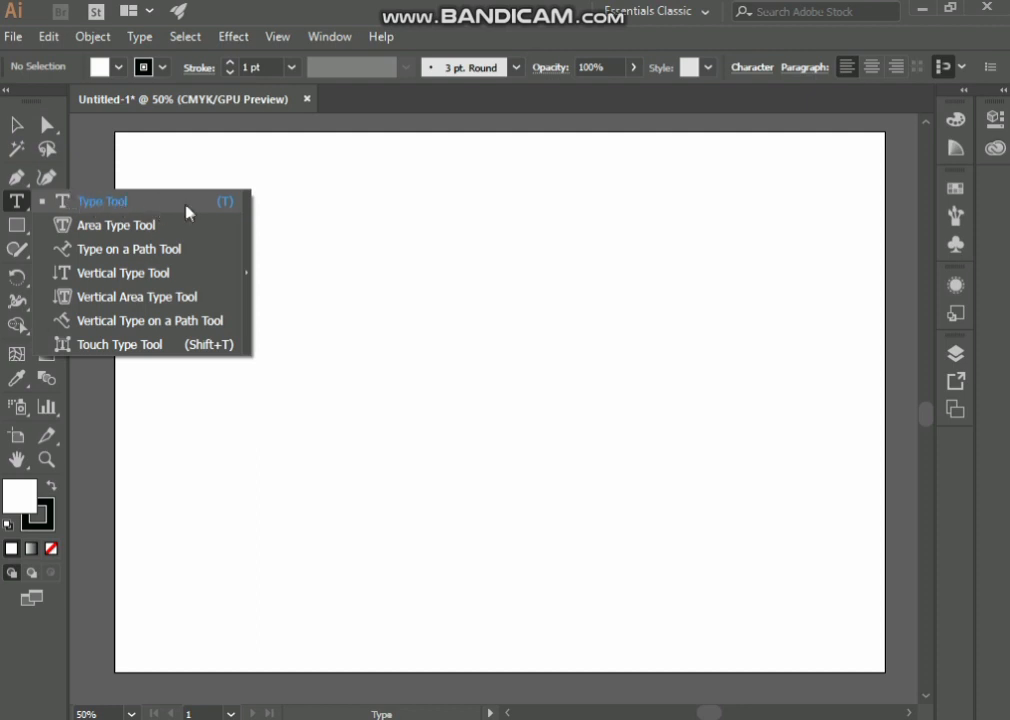
pyautogui.click(118, 210)
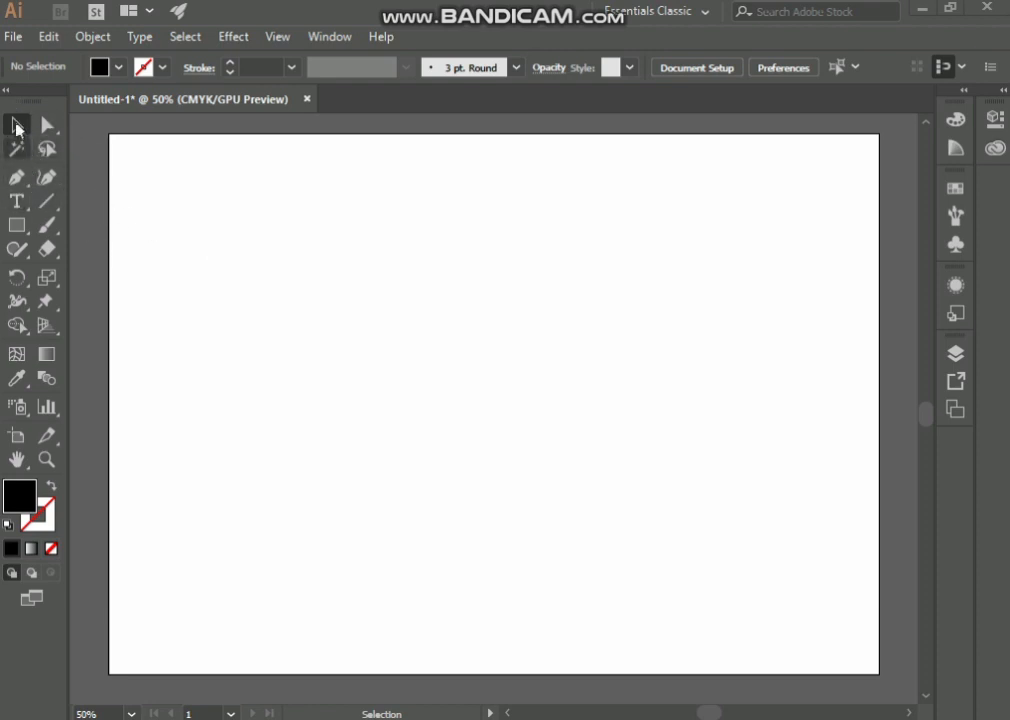
pyautogui.click(18, 204)
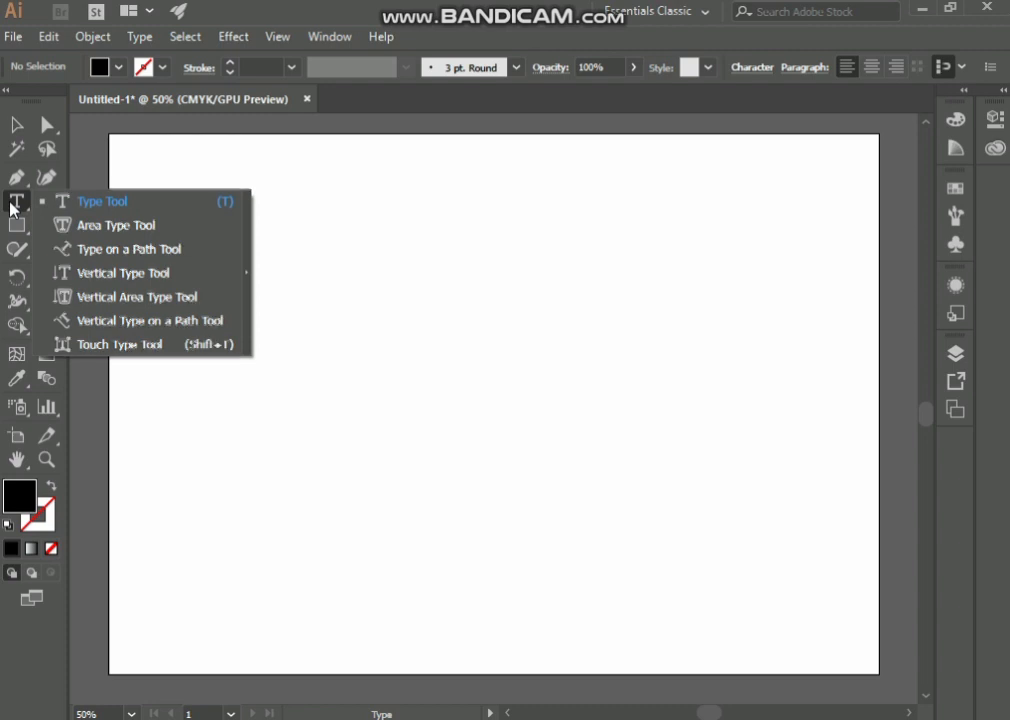
pyautogui.click(13, 207)
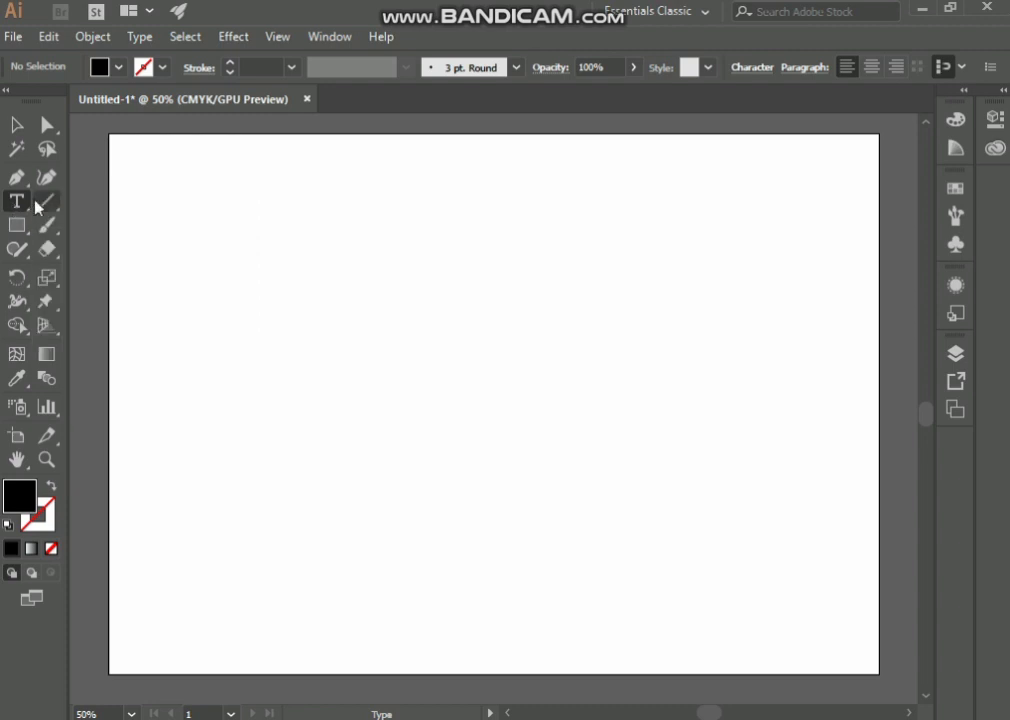
pyautogui.click(27, 203)
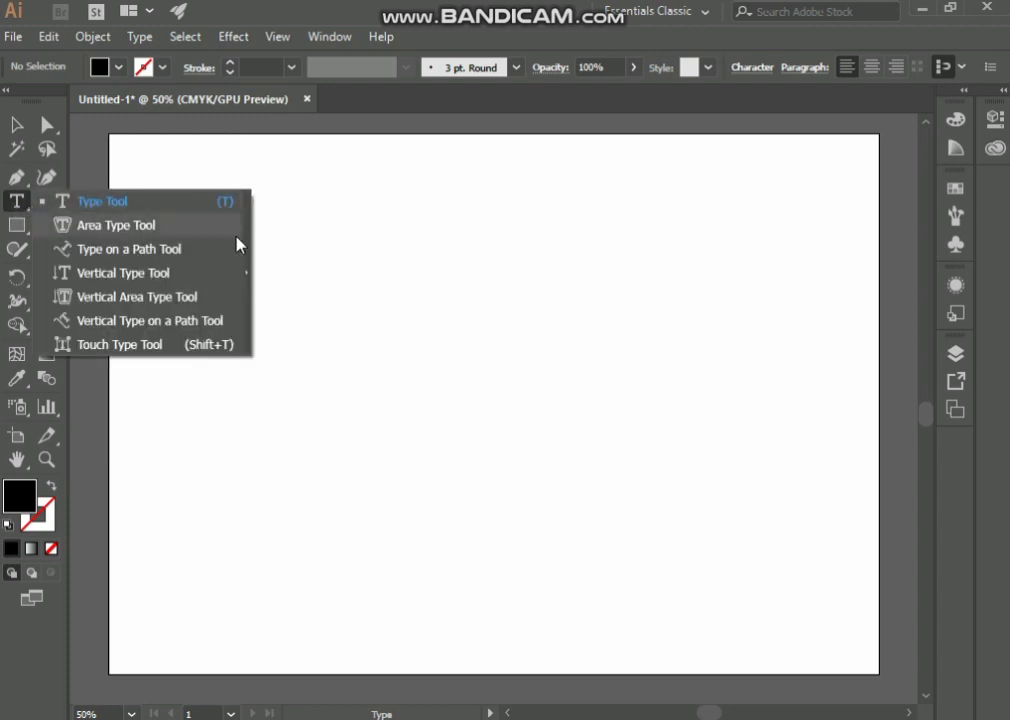
pyautogui.click(332, 242)
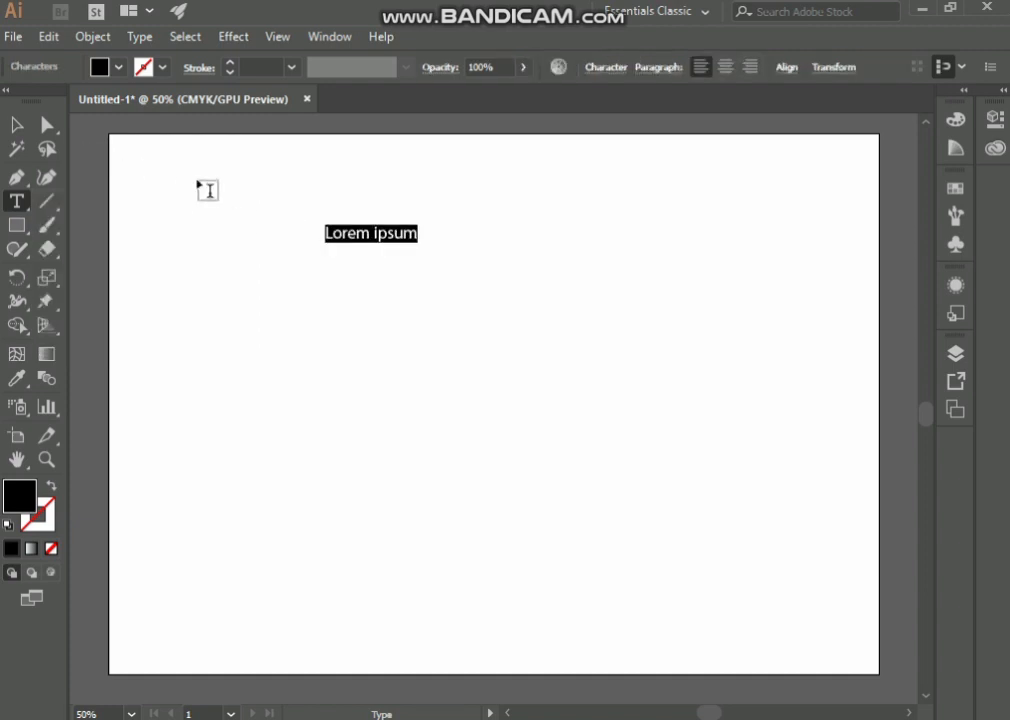
pyautogui.press('BackSpace')
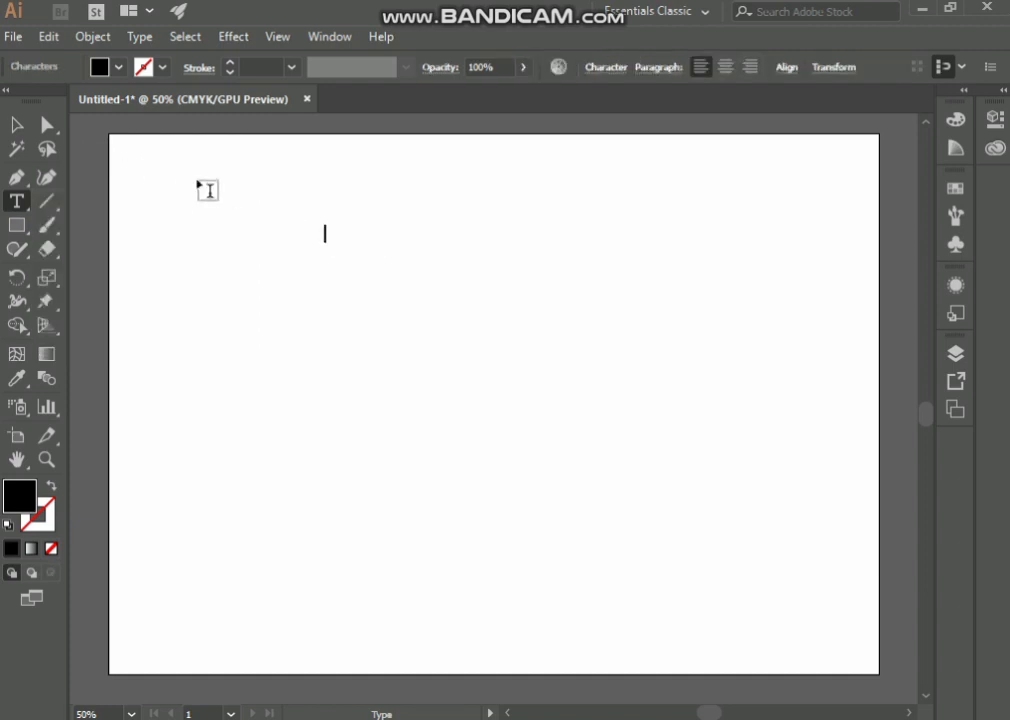
pyautogui.click(16, 124)
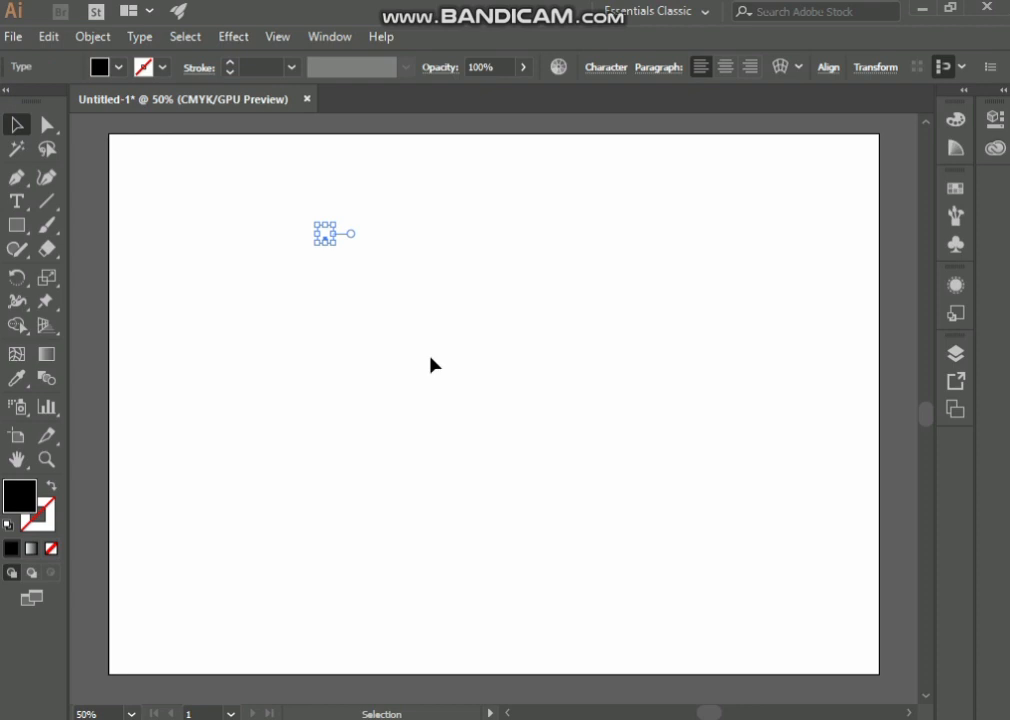
pyautogui.click(432, 365)
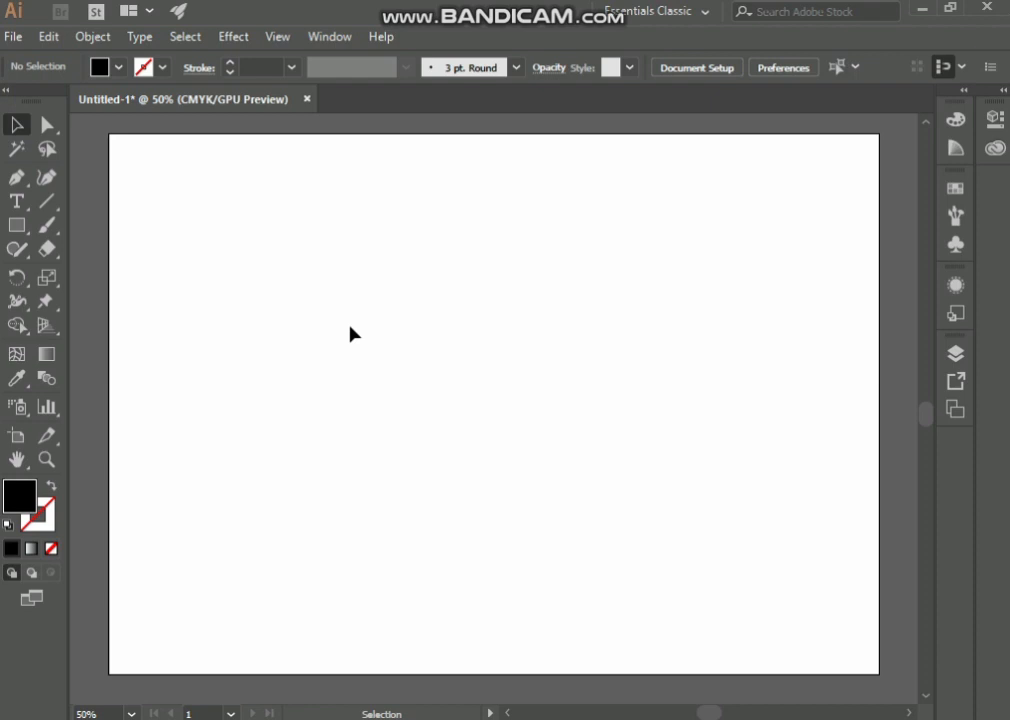
# Try out point text near the artboard's upper left with the sample "acvhjbjknk" and clear it again.
pyautogui.press('t')
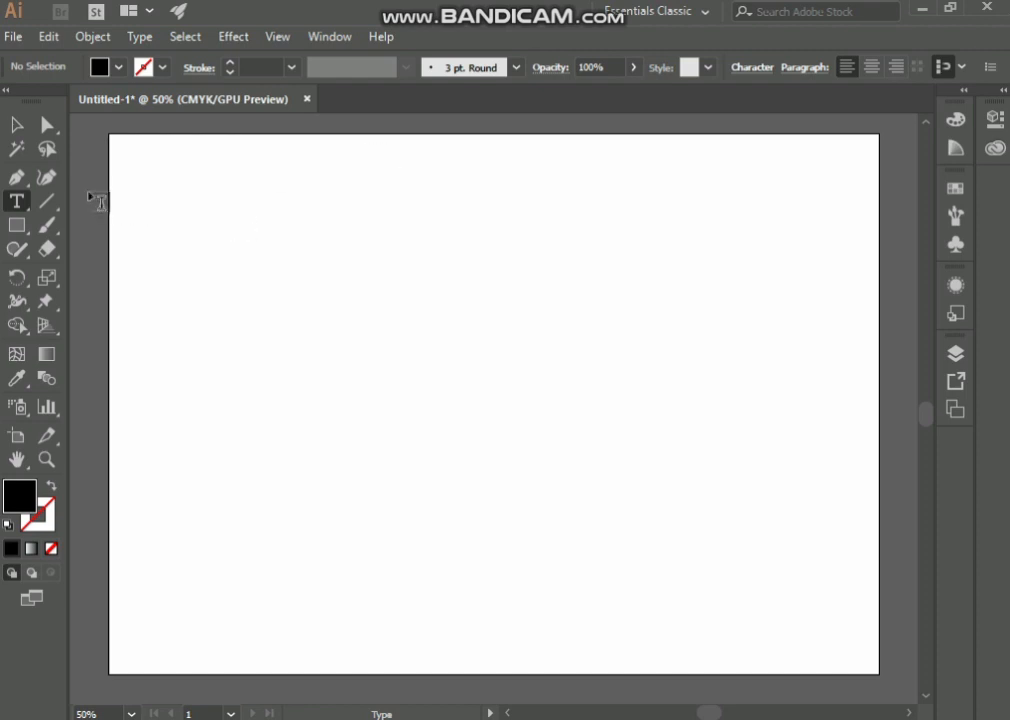
pyautogui.click(255, 228)
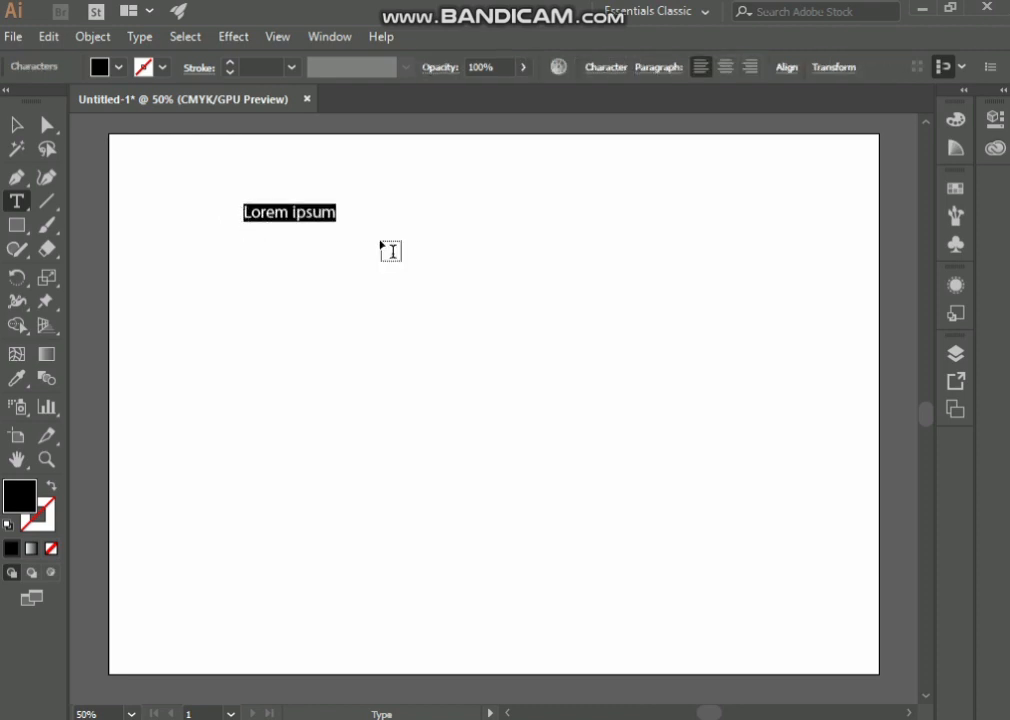
pyautogui.press('BackSpace')
pyautogui.write('acvhjbjknk')
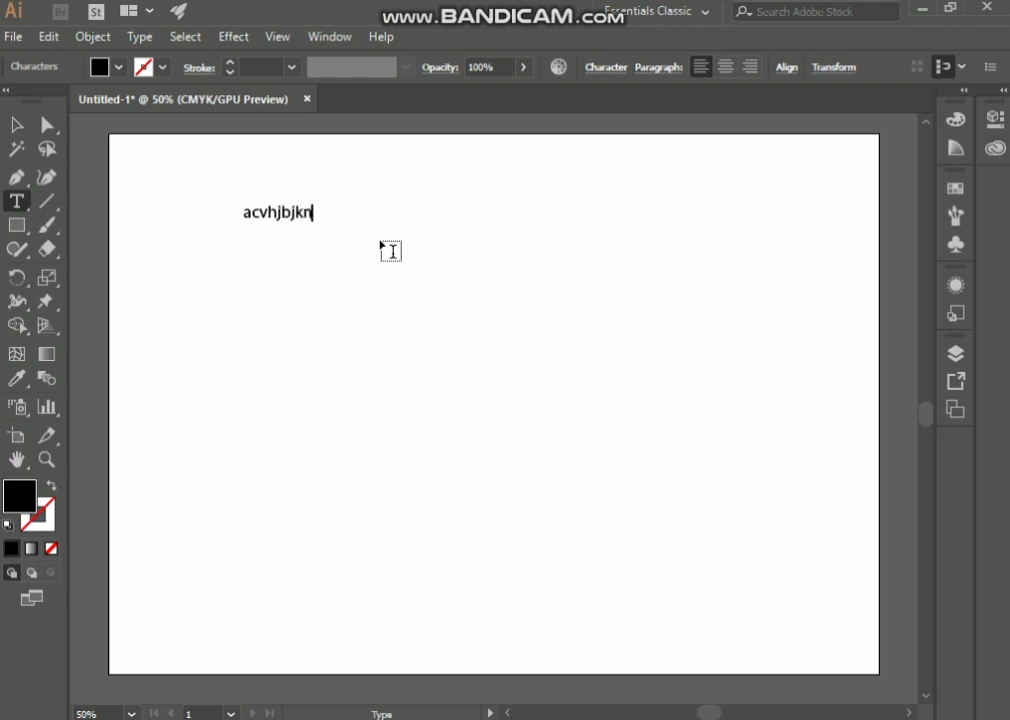
pyautogui.press('BackSpace')
pyautogui.press('BackSpace')
pyautogui.press('BackSpace')
pyautogui.press('BackSpace')
pyautogui.press('BackSpace')
pyautogui.press('BackSpace')
pyautogui.press('BackSpace')
pyautogui.press('BackSpace')
pyautogui.press('BackSpace')
pyautogui.press('BackSpace')
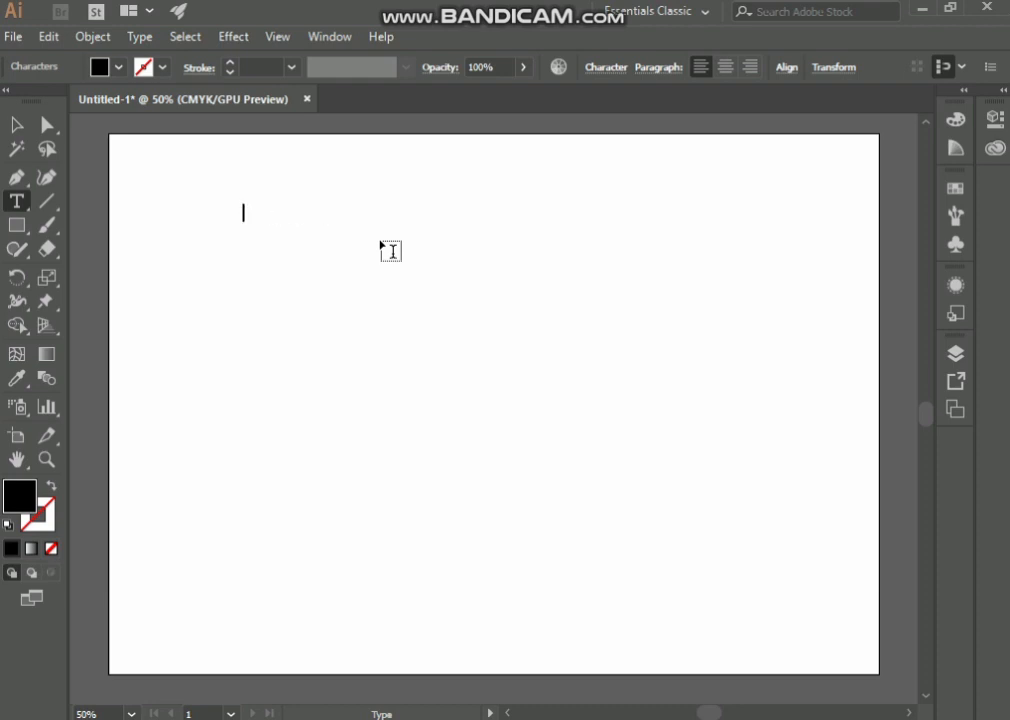
# Enter "Type Tool" in the empty point text and select it as an object.
pyautogui.write('Type')
pyautogui.press('BackSpace')
pyautogui.press('BackSpace')
pyautogui.write('pe Tooo')
pyautogui.press('BackSpace')
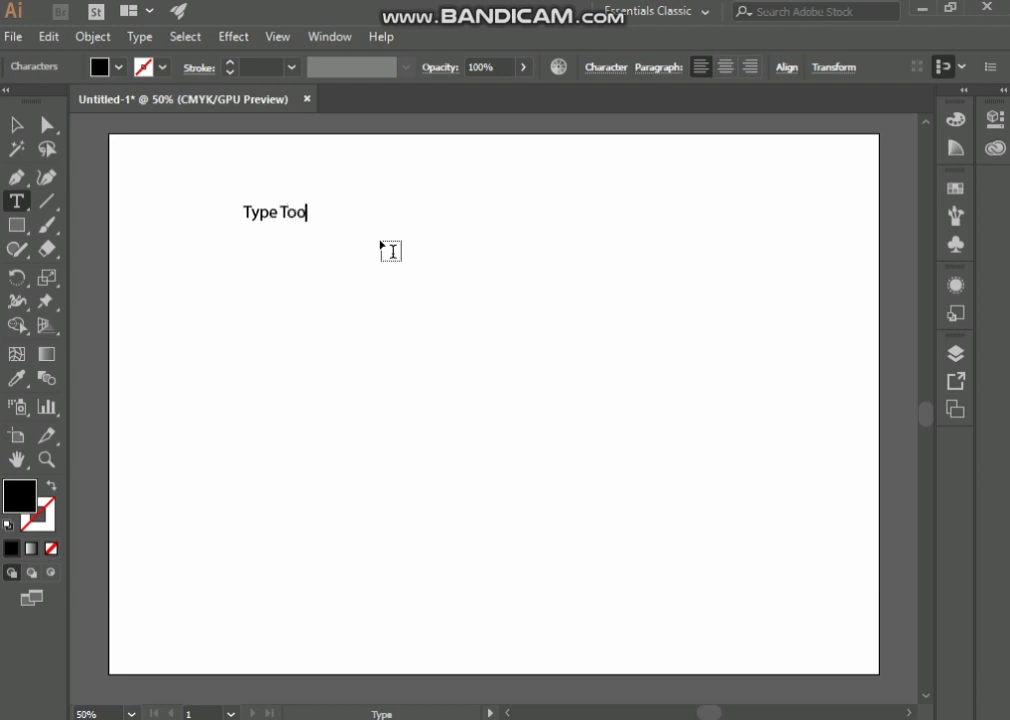
pyautogui.write('l')
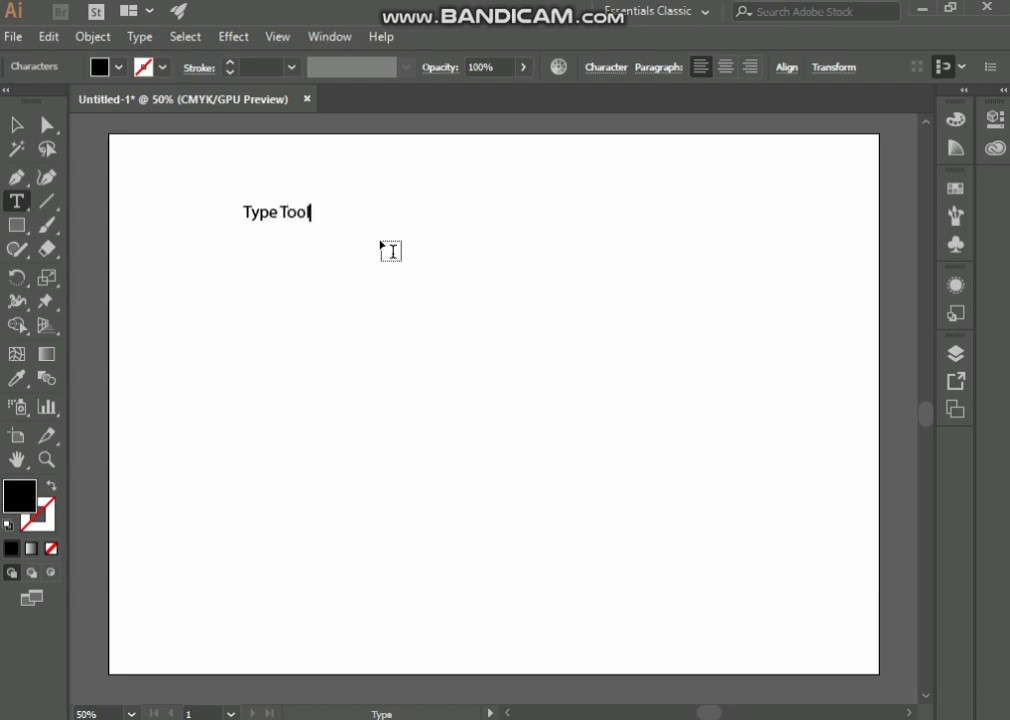
pyautogui.click(16, 124)
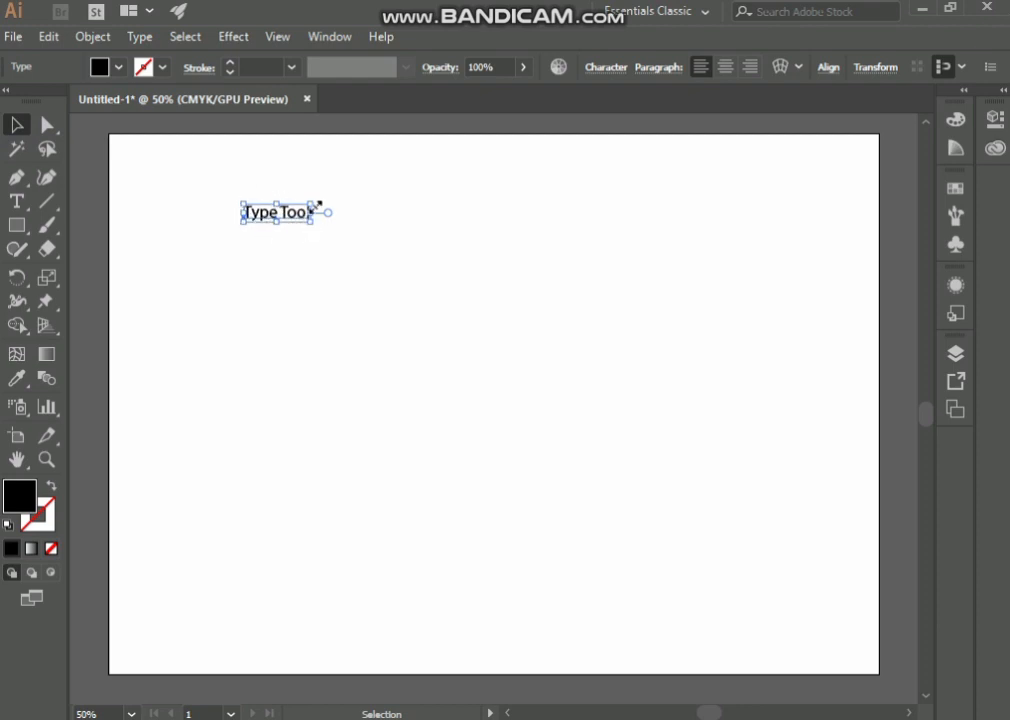
# Open the floating Character panel, show all its options and move it to the artboard's upper right corner.
pyautogui.click(605, 77)
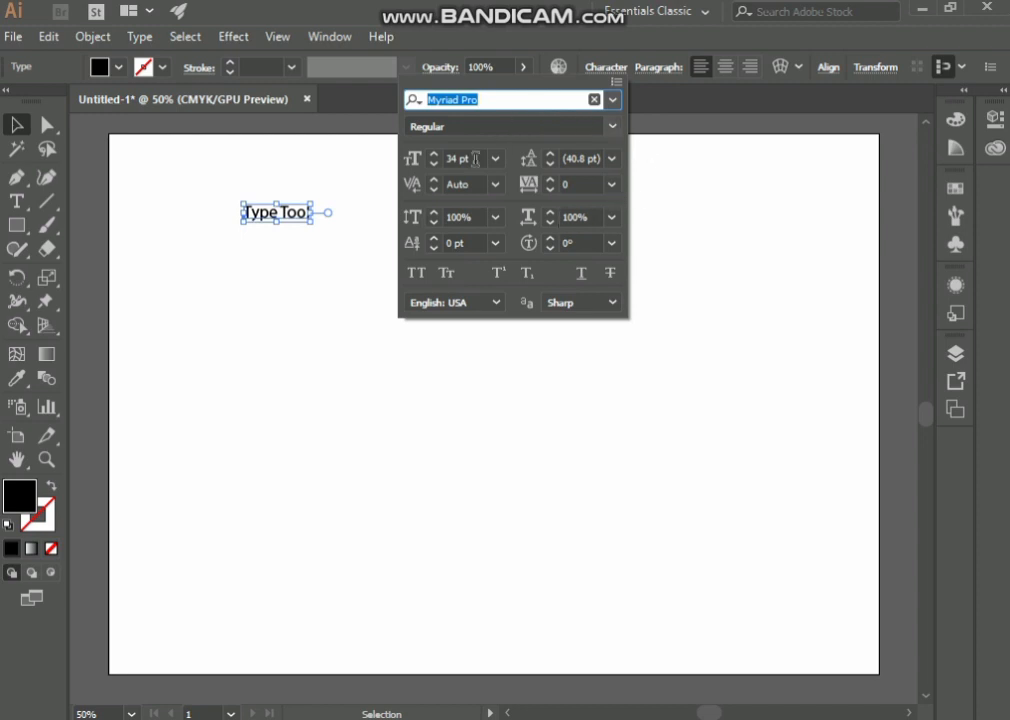
pyautogui.click(609, 70)
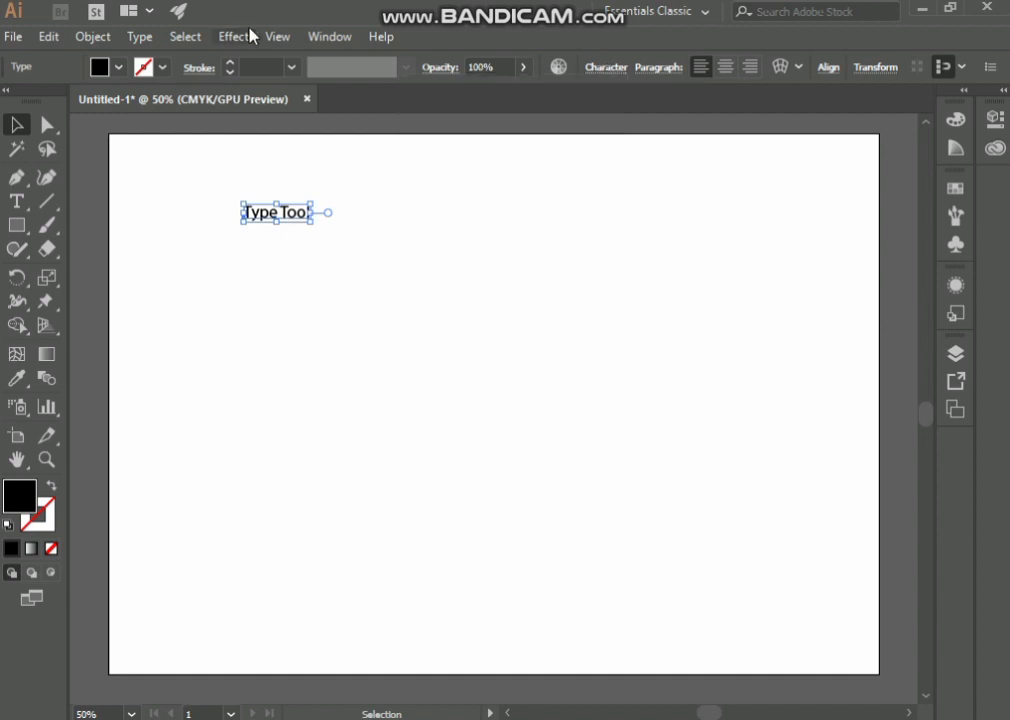
pyautogui.click(318, 38)
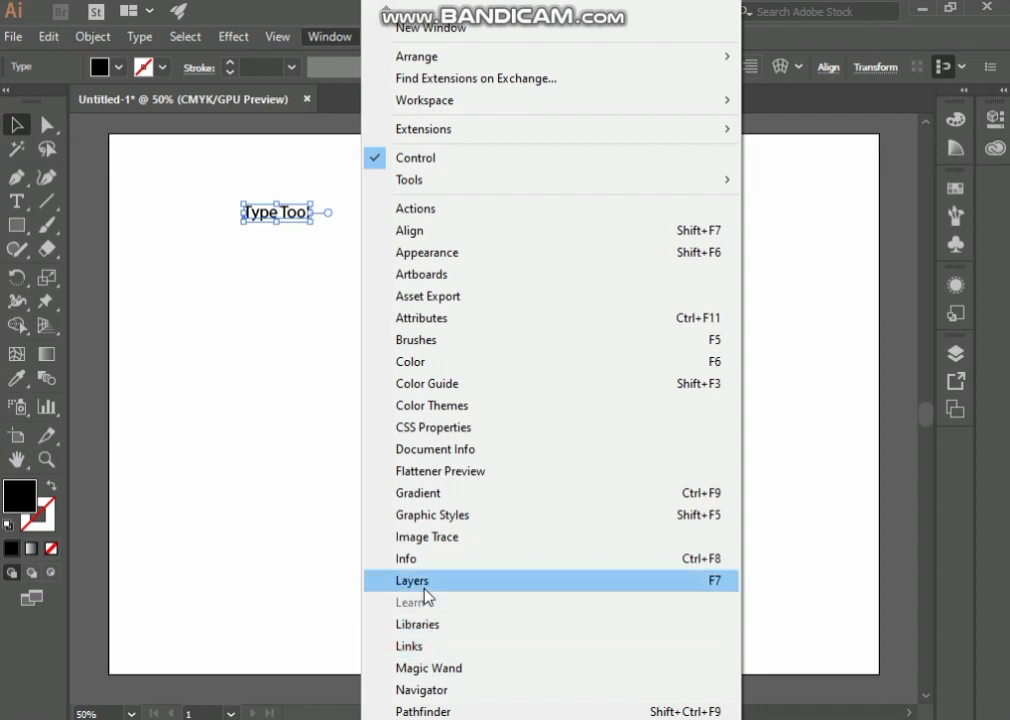
pyautogui.moveTo(412, 718)
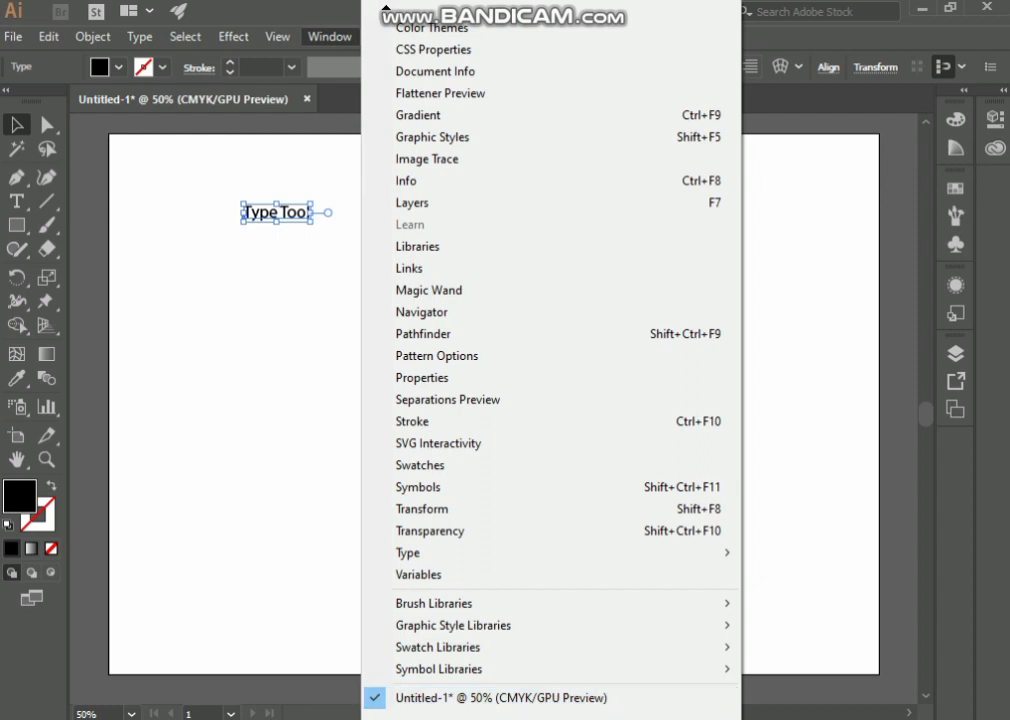
pyautogui.moveTo(446, 561)
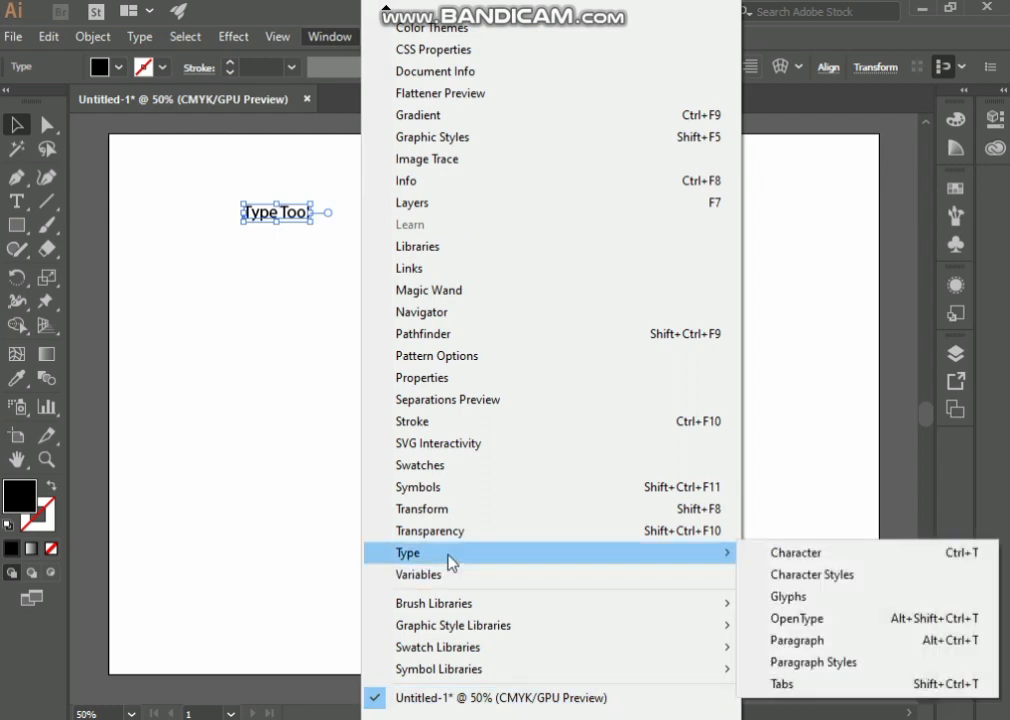
pyautogui.click(784, 563)
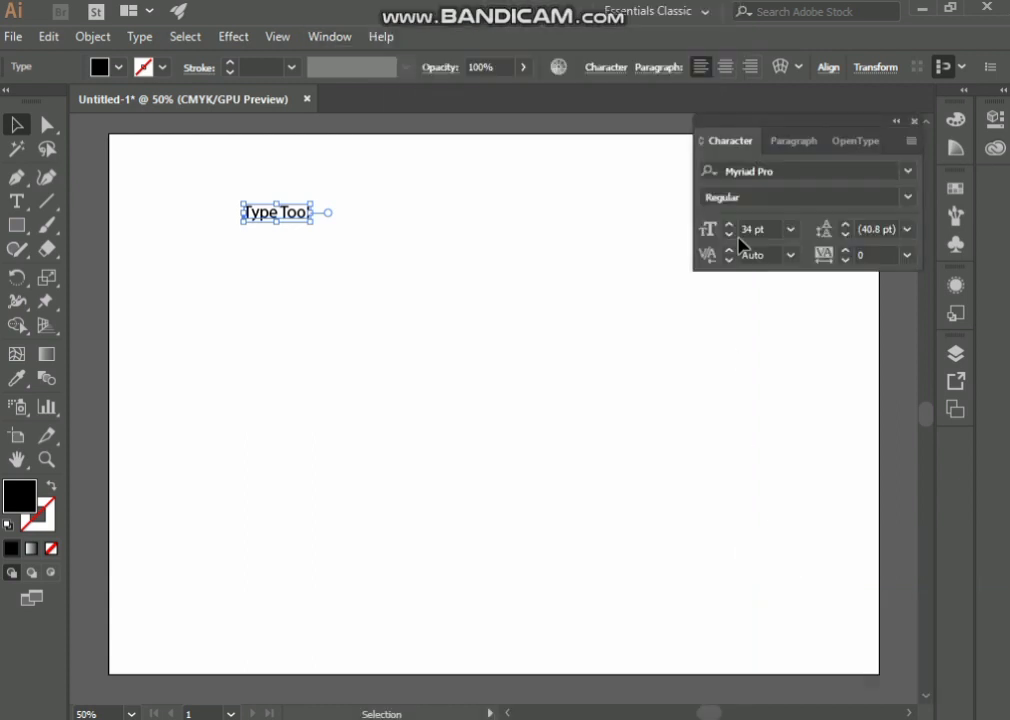
pyautogui.moveTo(824, 125); pyautogui.dragTo(631, 216)
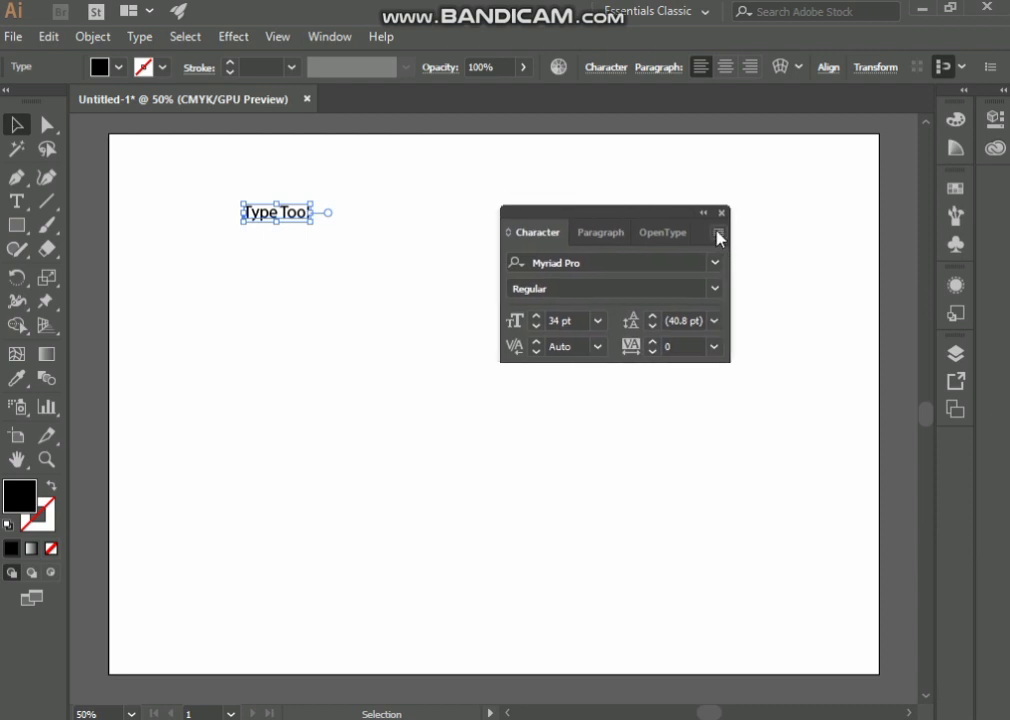
pyautogui.click(717, 236)
pyautogui.click(762, 239)
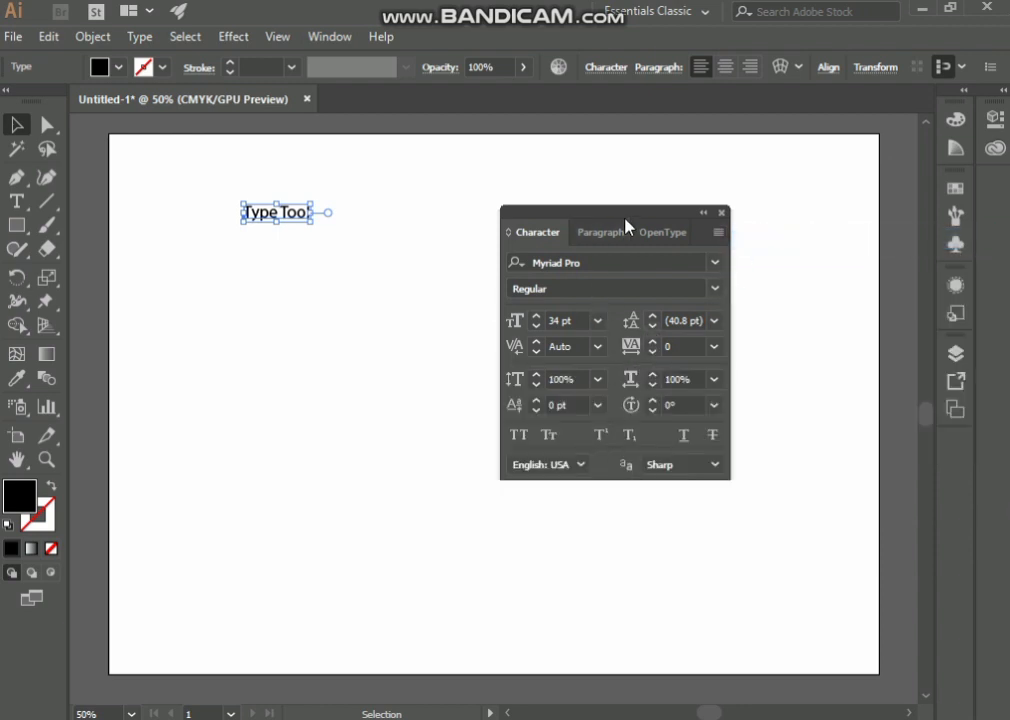
pyautogui.moveTo(625, 218); pyautogui.dragTo(773, 137)
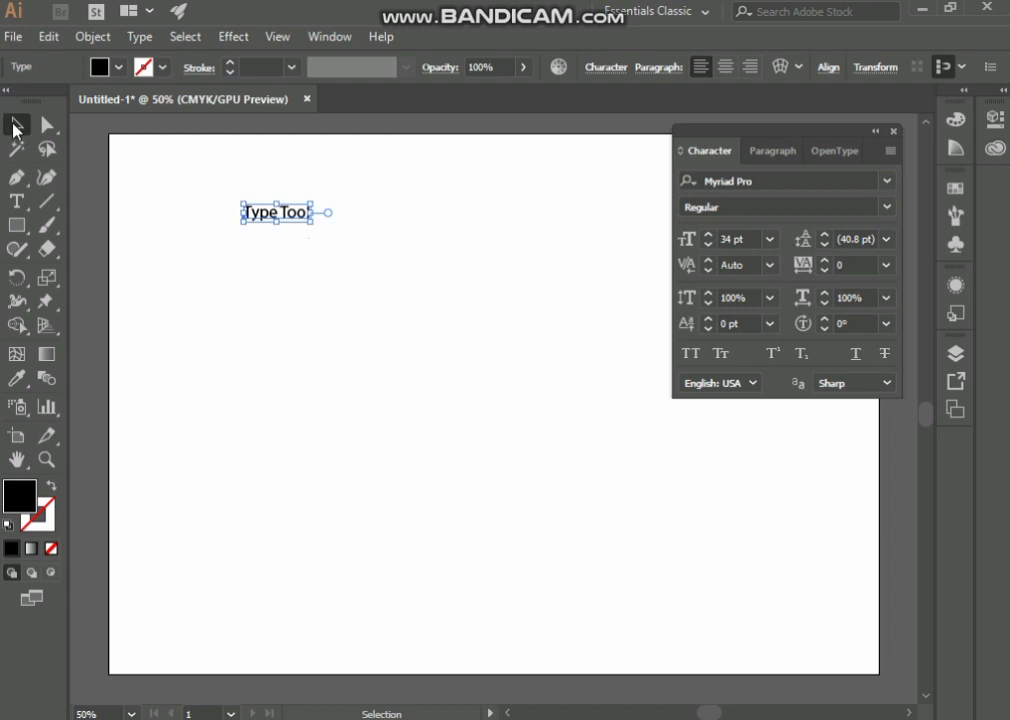
# Delete the "Type Tool" text from the artboard.
pyautogui.click(212, 206)
pyautogui.moveTo(211, 199); pyautogui.dragTo(412, 278)
pyautogui.press('Delete')
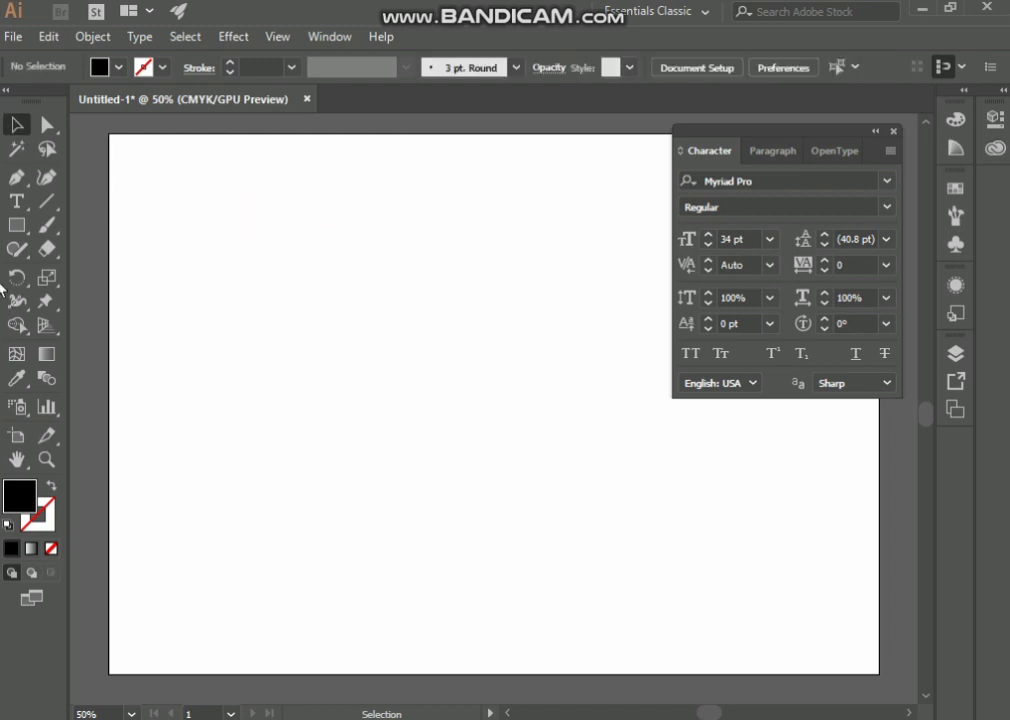
# Draw a tall area text frame over the artboard's left half and replace its placeholder with "ghjghjgcvhjv".
pyautogui.click(16, 201)
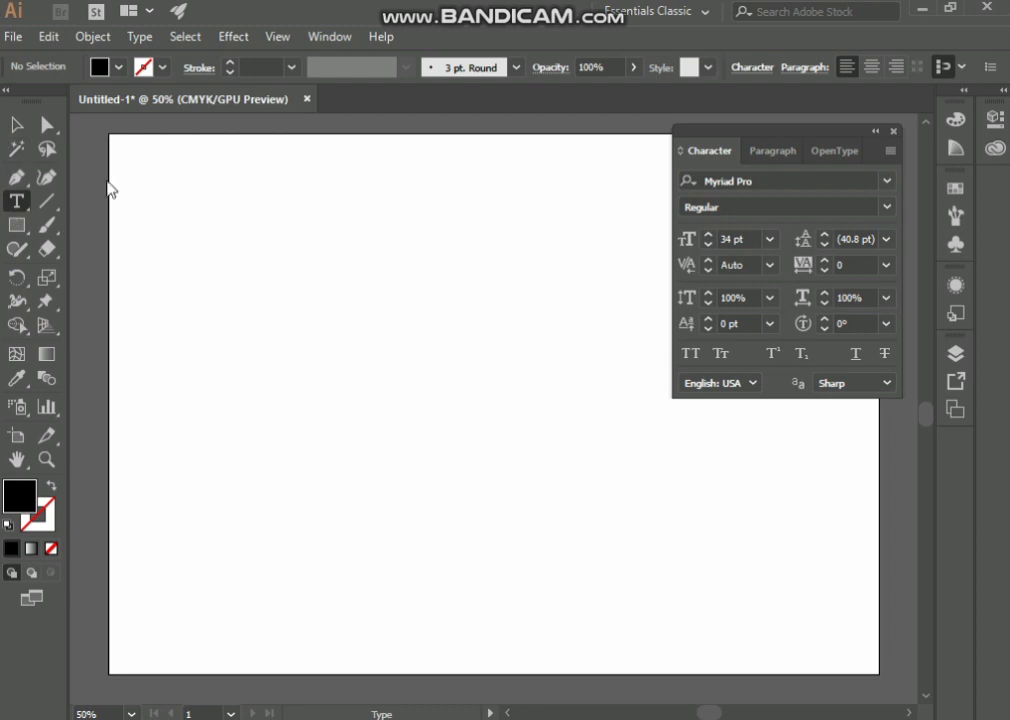
pyautogui.moveTo(145, 156); pyautogui.dragTo(489, 662)
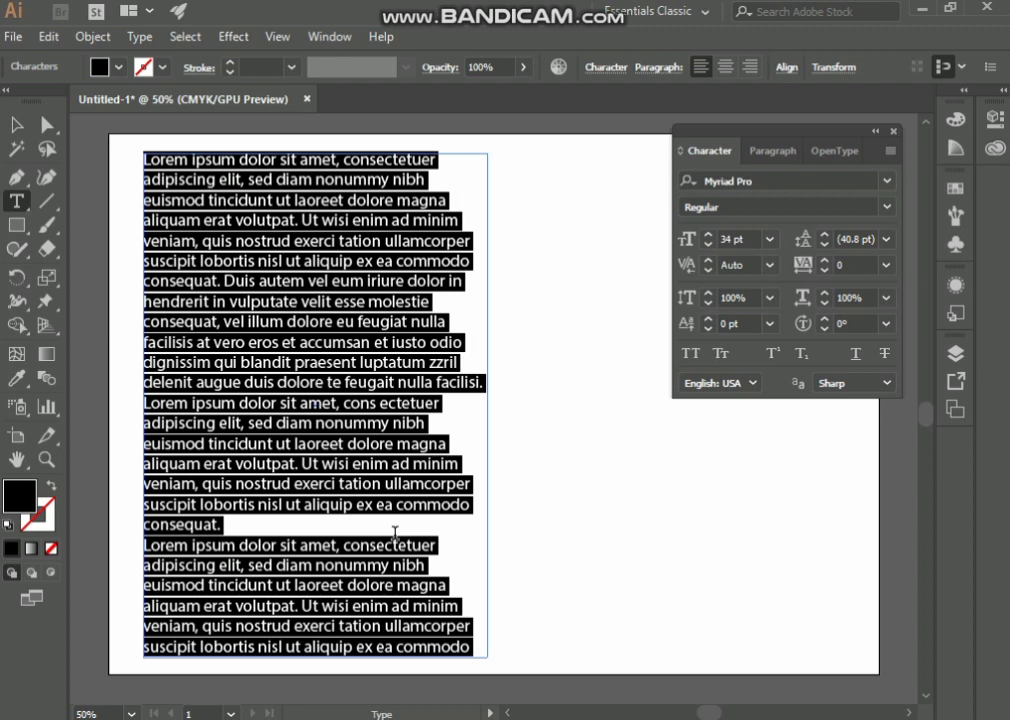
pyautogui.press('BackSpace')
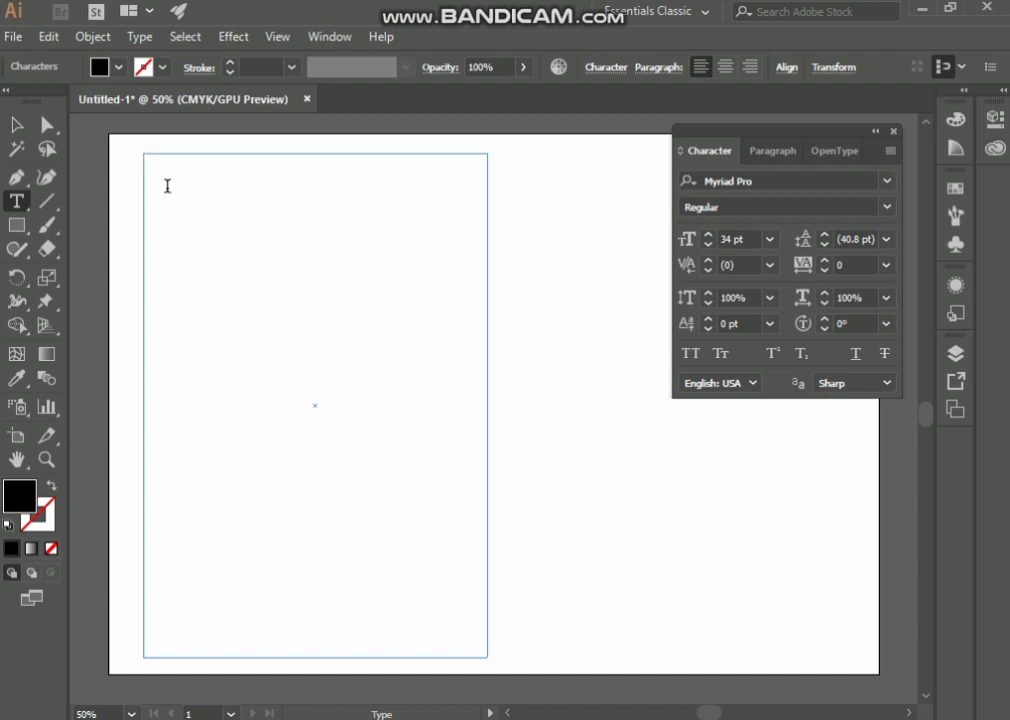
pyautogui.write('ghjghjgcvhjv')
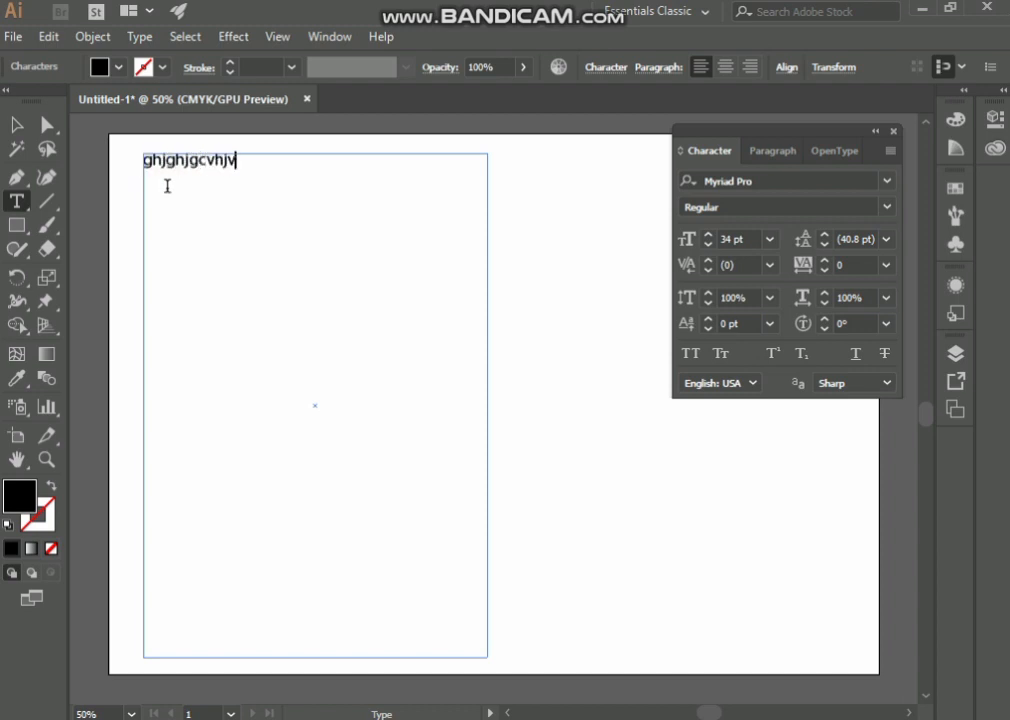
# Clear the sample text from the area text frame and deselect the frame.
pyautogui.press('BackSpace')
pyautogui.press('BackSpace')
pyautogui.press('BackSpace')
pyautogui.press('BackSpace')
pyautogui.press('BackSpace')
pyautogui.press('BackSpace')
pyautogui.press('BackSpace')
pyautogui.press('BackSpace')
pyautogui.press('BackSpace')
pyautogui.press('BackSpace')
pyautogui.press('BackSpace')
pyautogui.press('BackSpace')
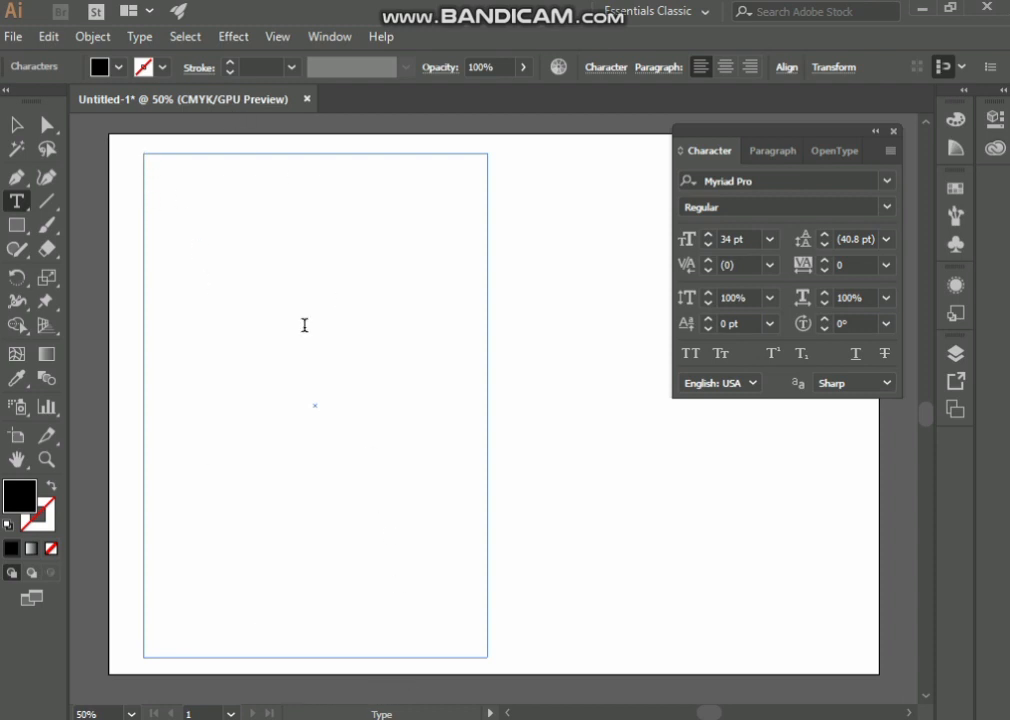
pyautogui.press('Escape')
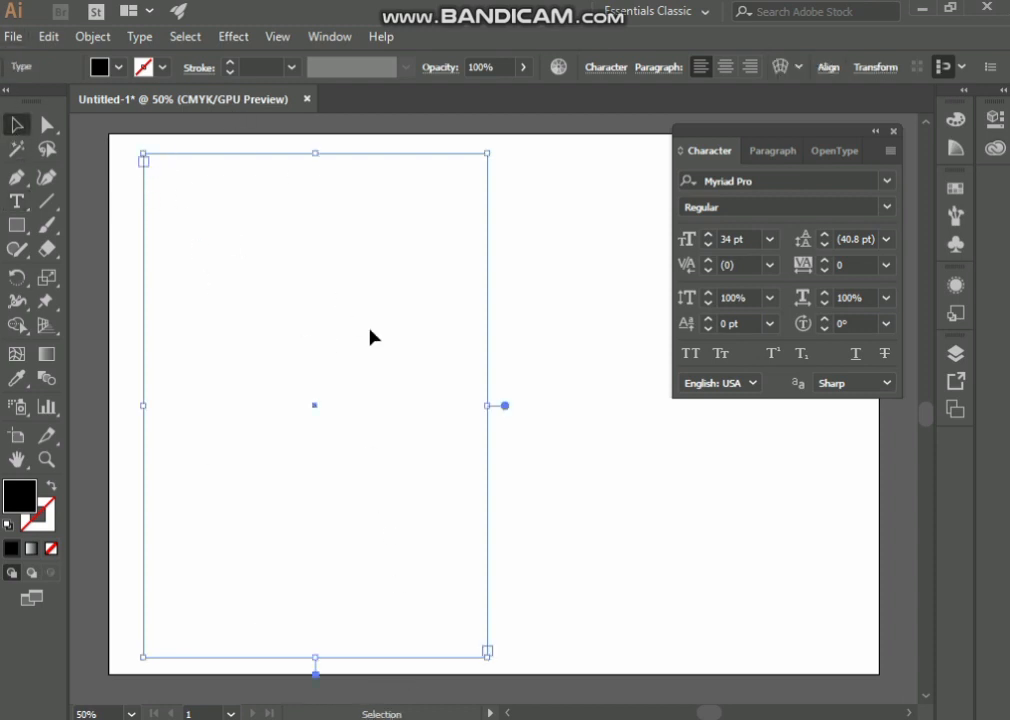
pyautogui.click(370, 337)
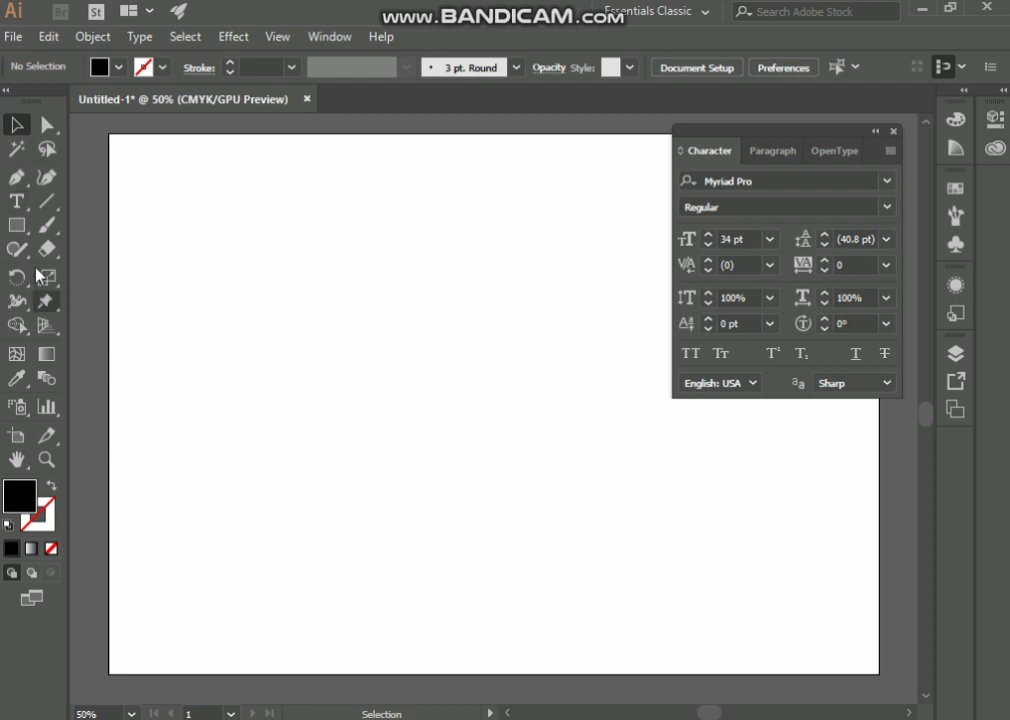
# Add point text reading "Type Tool" near the artboard's upper left corner.
pyautogui.click(15, 203)
pyautogui.moveTo(15, 207); pyautogui.dragTo(130, 203)
pyautogui.click(174, 225)
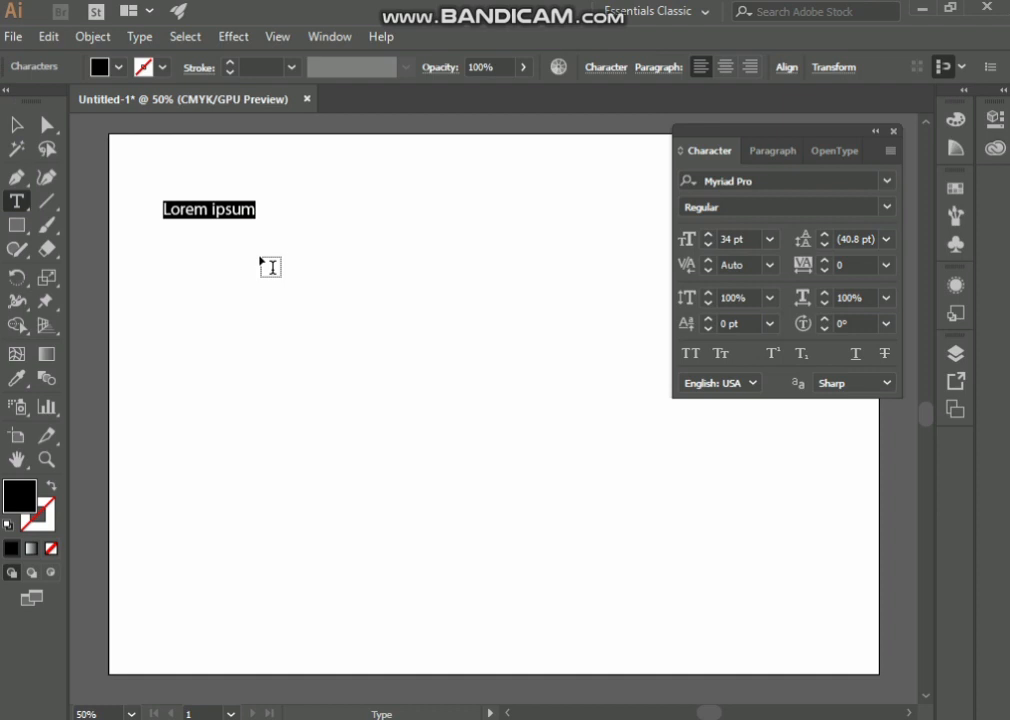
pyautogui.write('Type T')
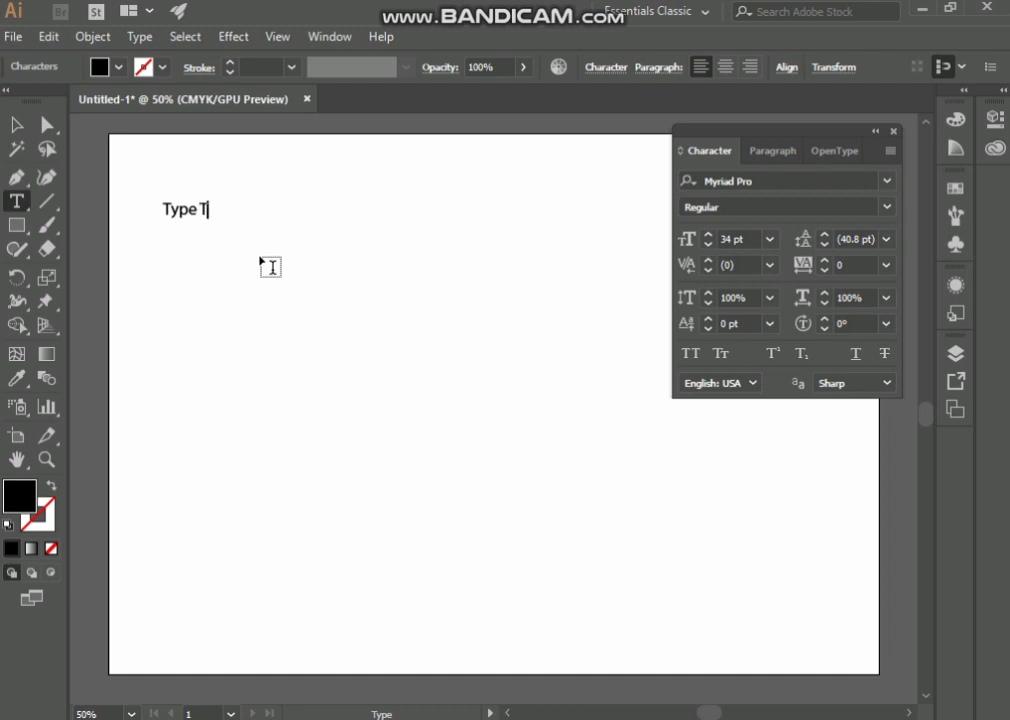
pyautogui.write('ool')
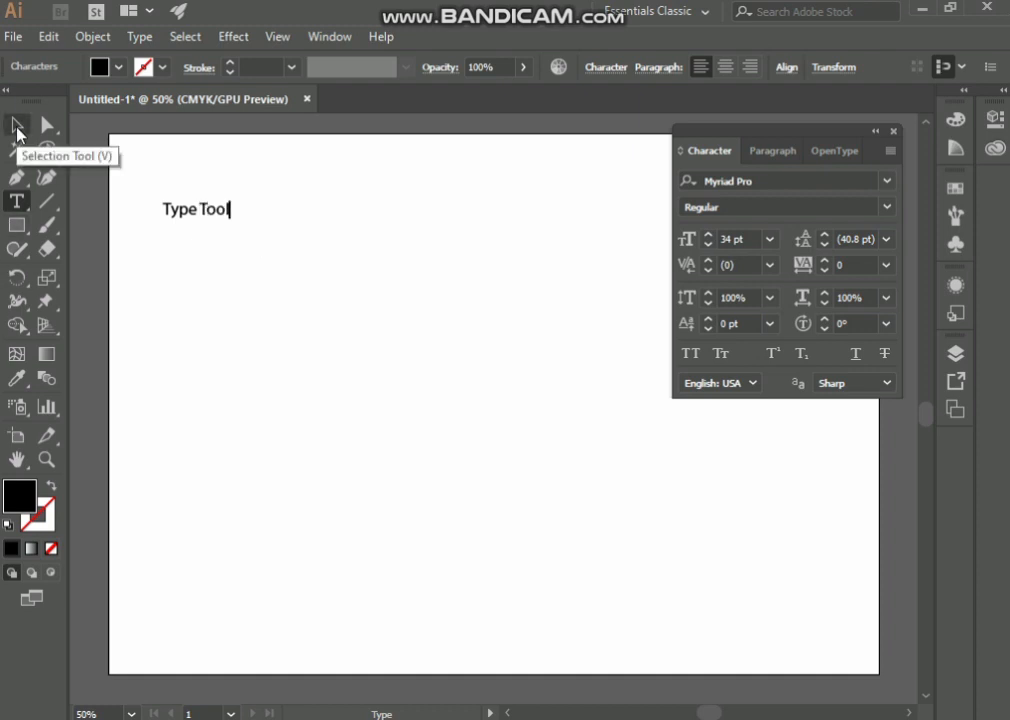
# Try a non-proportional enlargement of the "Type Tool" text to about 352 pt, and undo it.
pyautogui.click(17, 127)
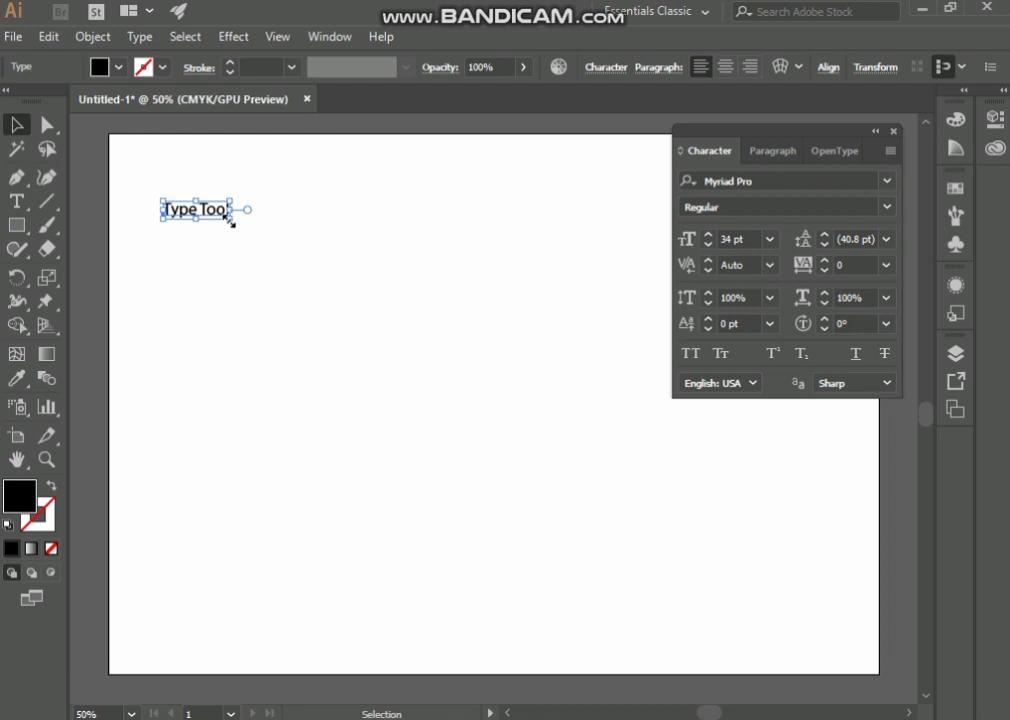
pyautogui.moveTo(231, 223); pyautogui.dragTo(493, 396)
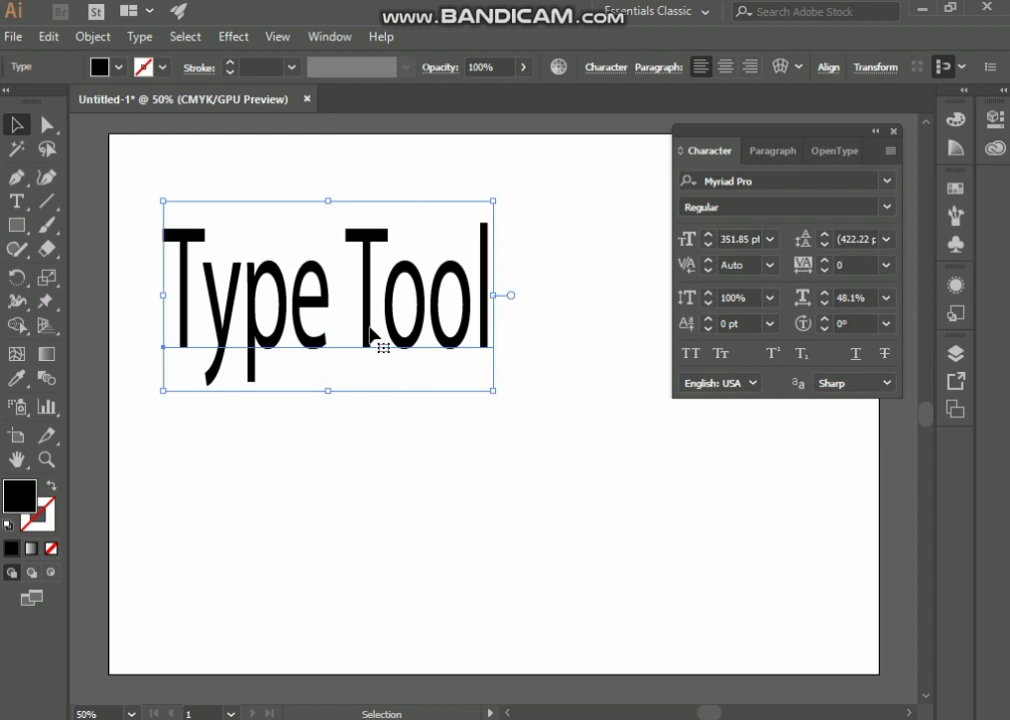
pyautogui.press('a')
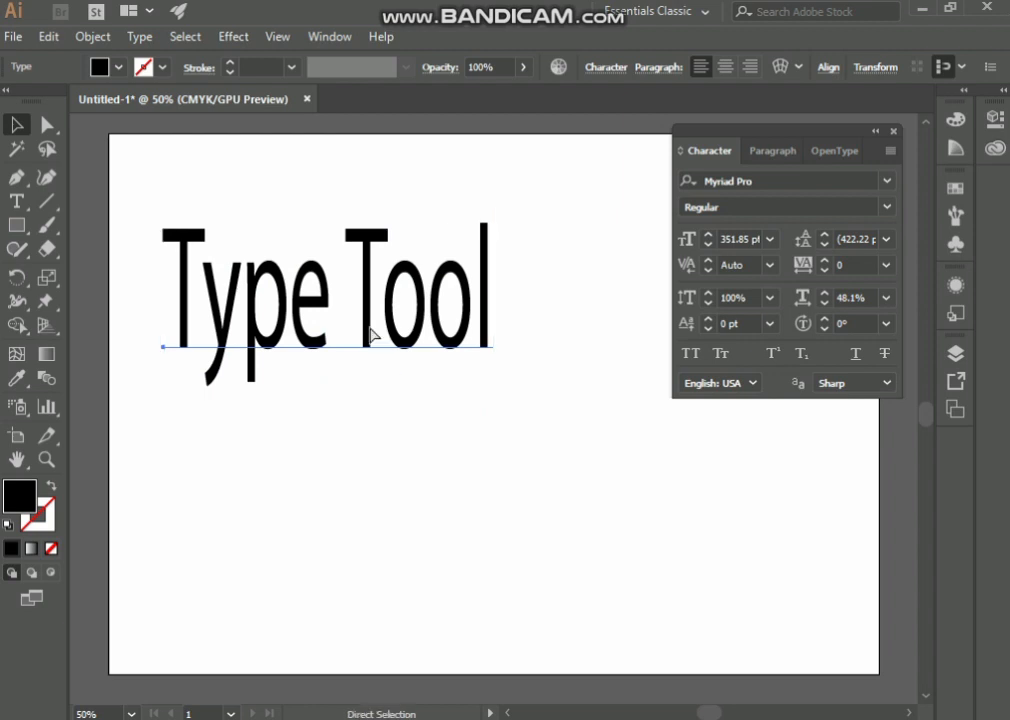
pyautogui.hotkey('ctrl', 'z')
pyautogui.press('v')
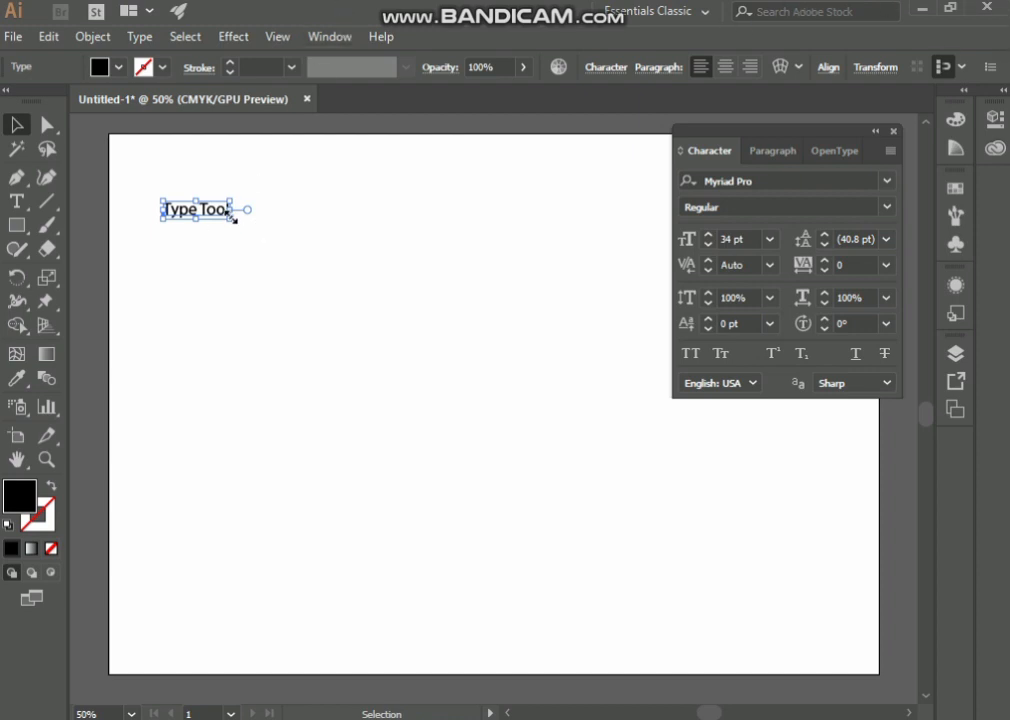
# Scale the "Type Tool" text proportionally to about 133 pt and position it in the artboard's upper left area.
pyautogui.moveTo(231, 222); pyautogui.dragTo(552, 480)
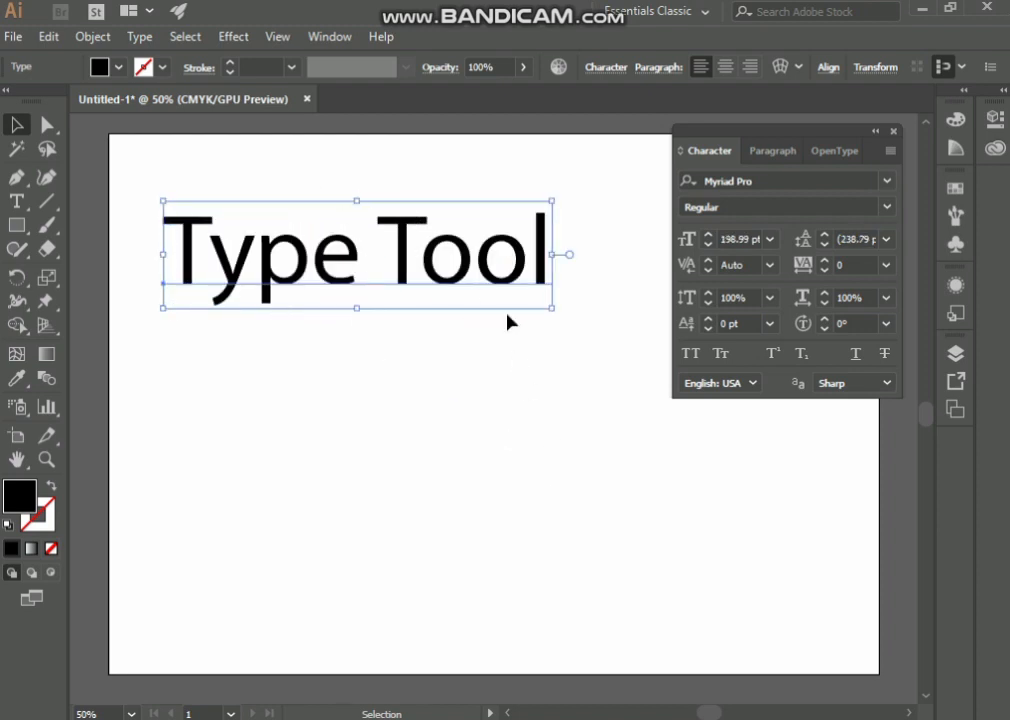
pyautogui.moveTo(548, 302); pyautogui.dragTo(568, 406)
pyautogui.moveTo(363, 314); pyautogui.dragTo(292, 281)
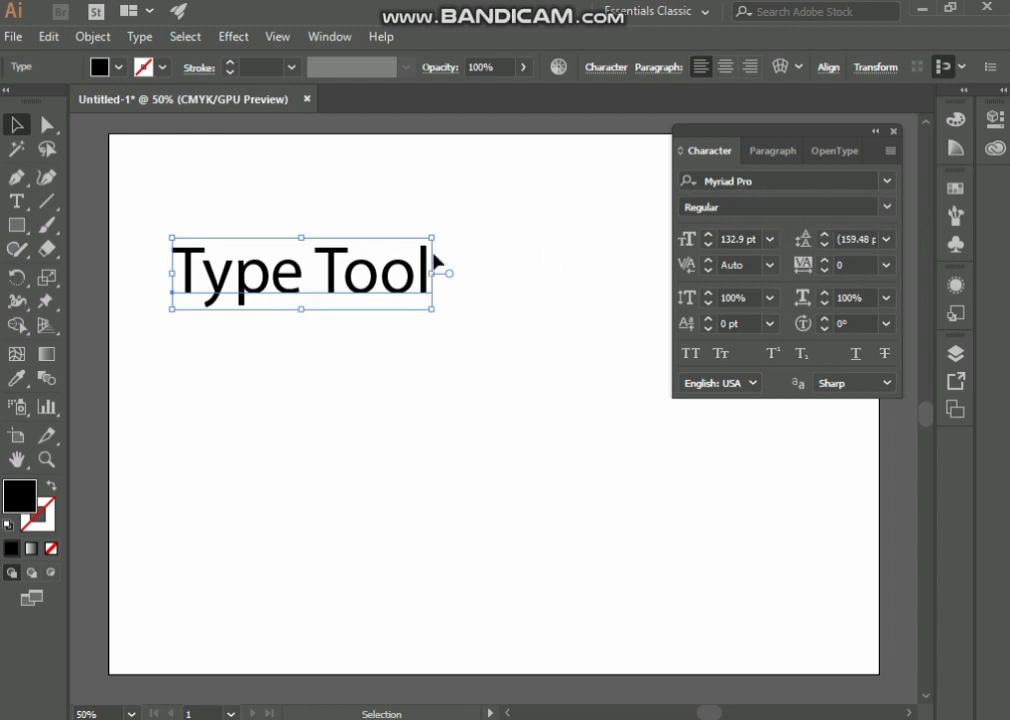
# Preview several fonts on the "Type Tool" text and set its font to Arial.
pyautogui.click(885, 185)
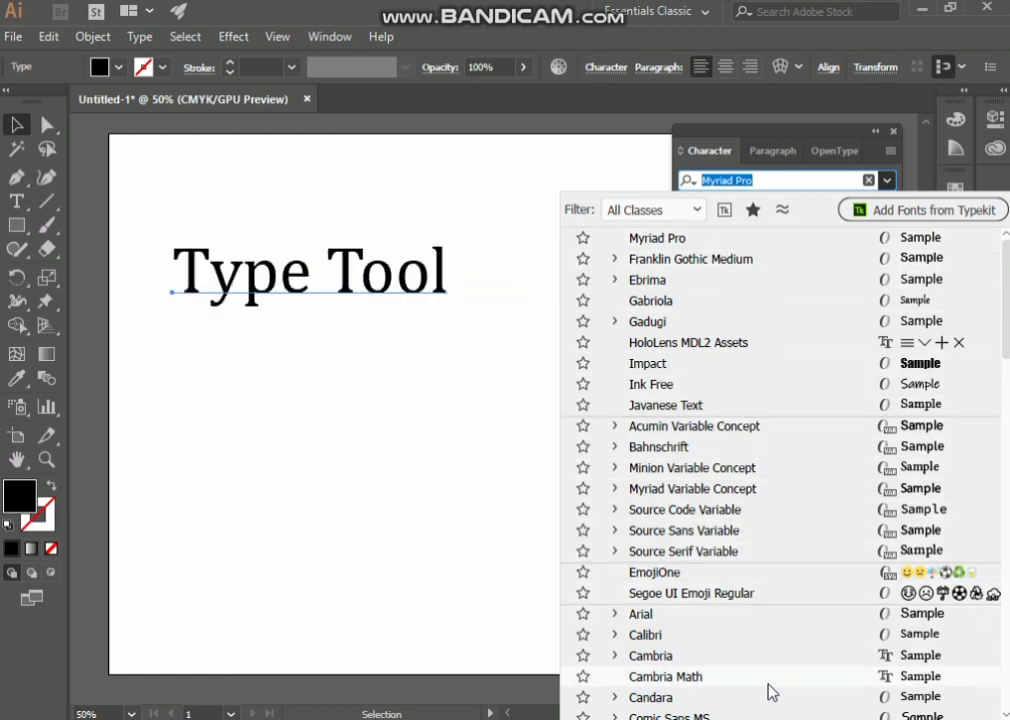
pyautogui.scroll(-4, 684, 513)
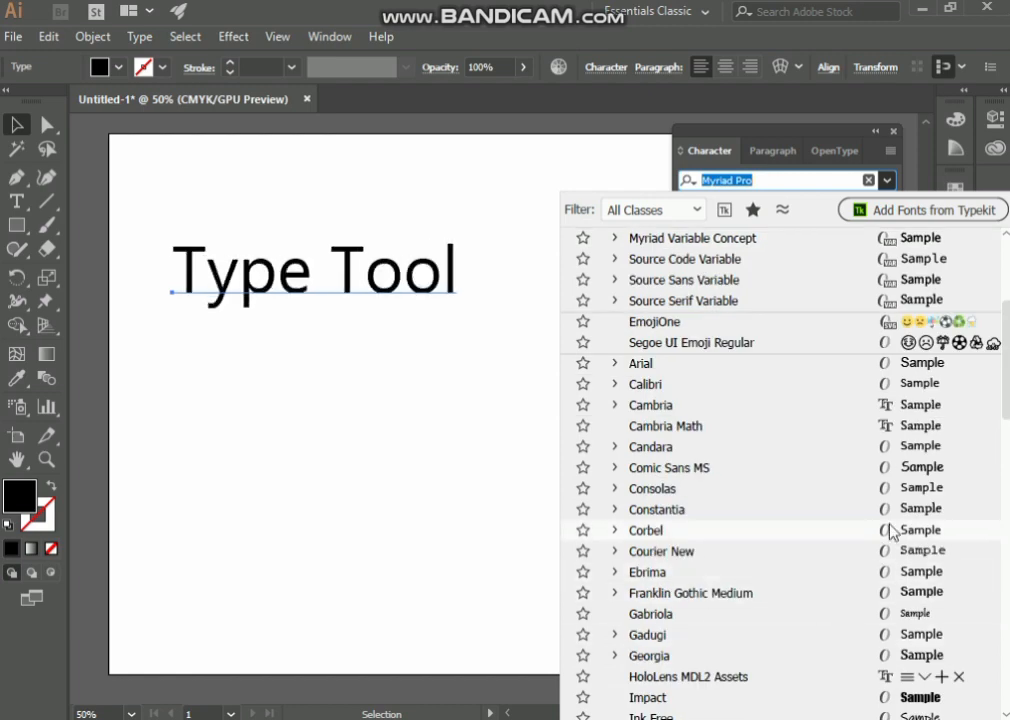
pyautogui.scroll(4, 746, 354)
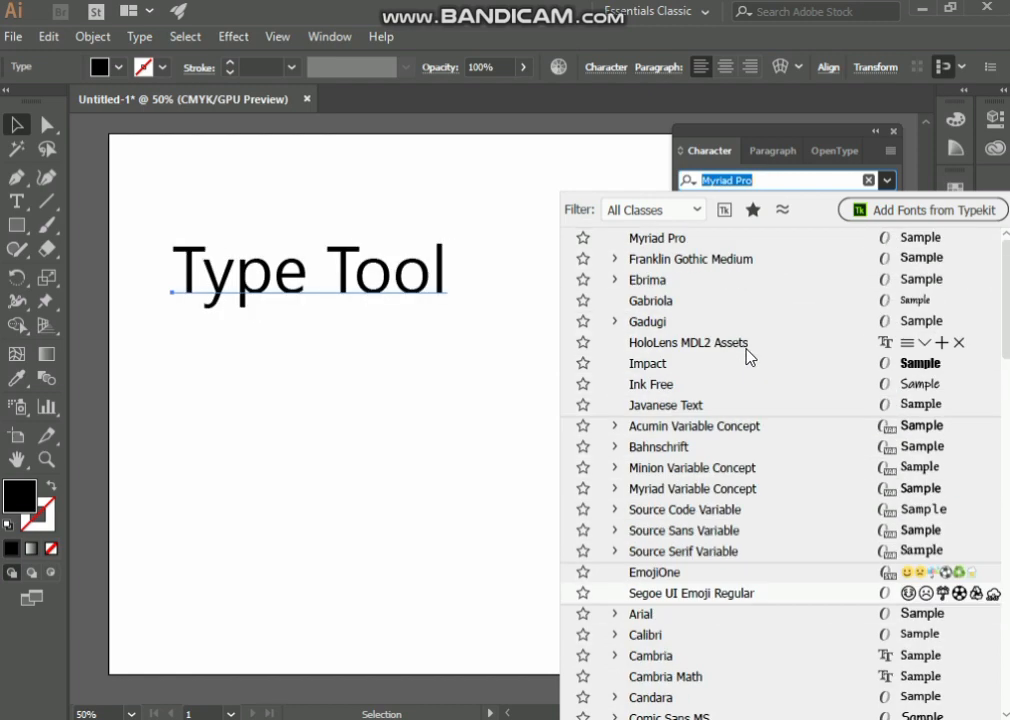
pyautogui.scroll(-2, 857, 359)
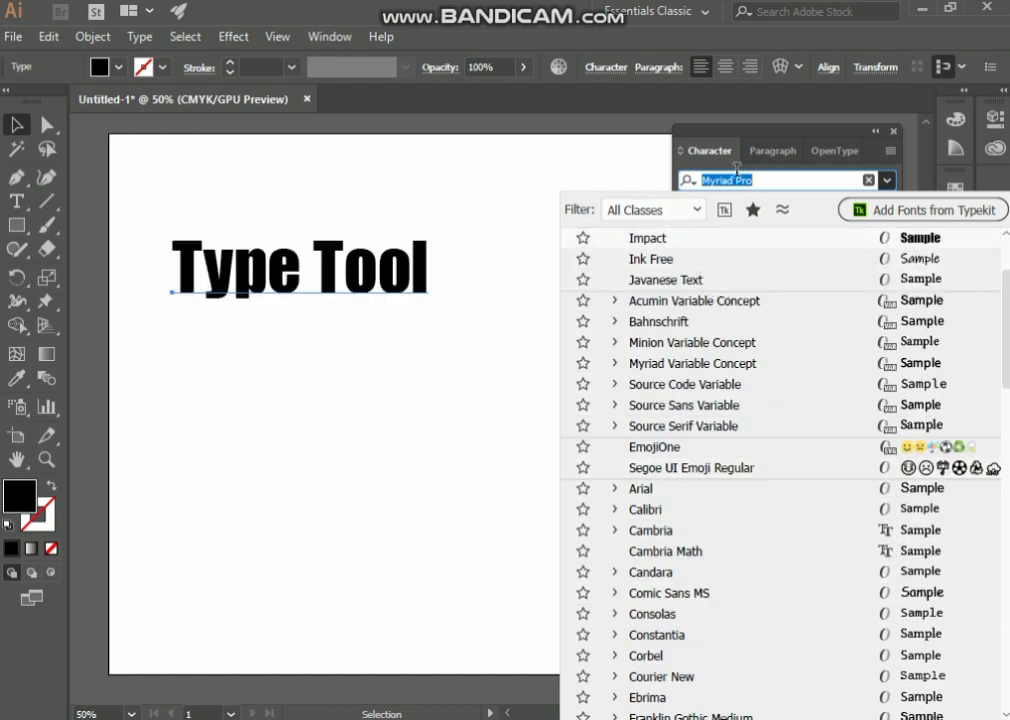
pyautogui.click(771, 177)
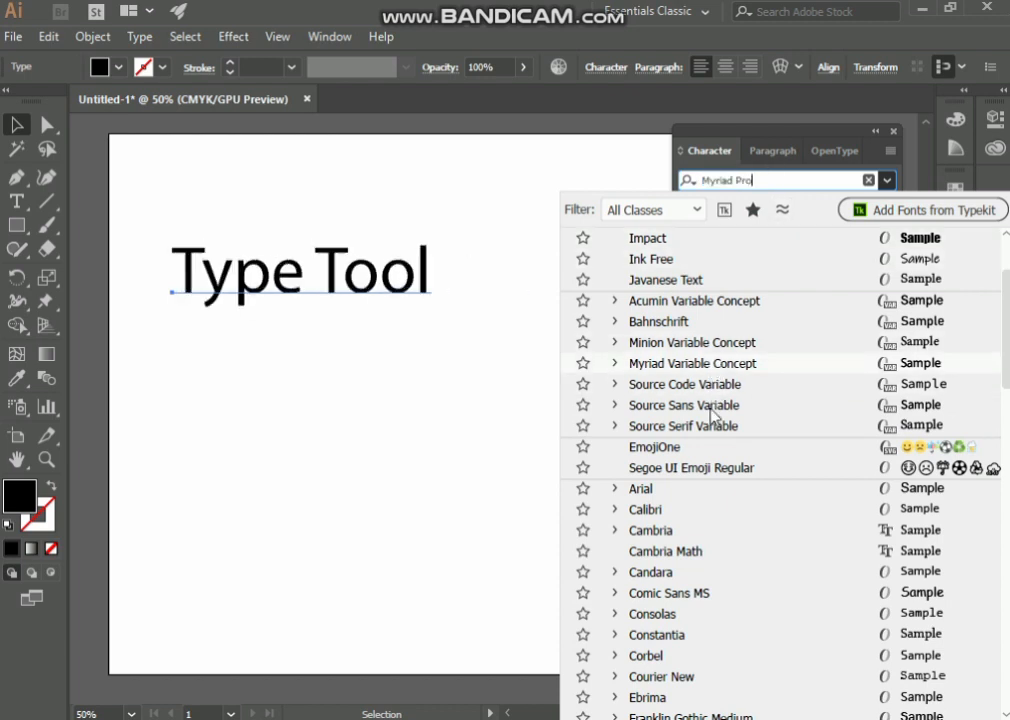
pyautogui.click(704, 490)
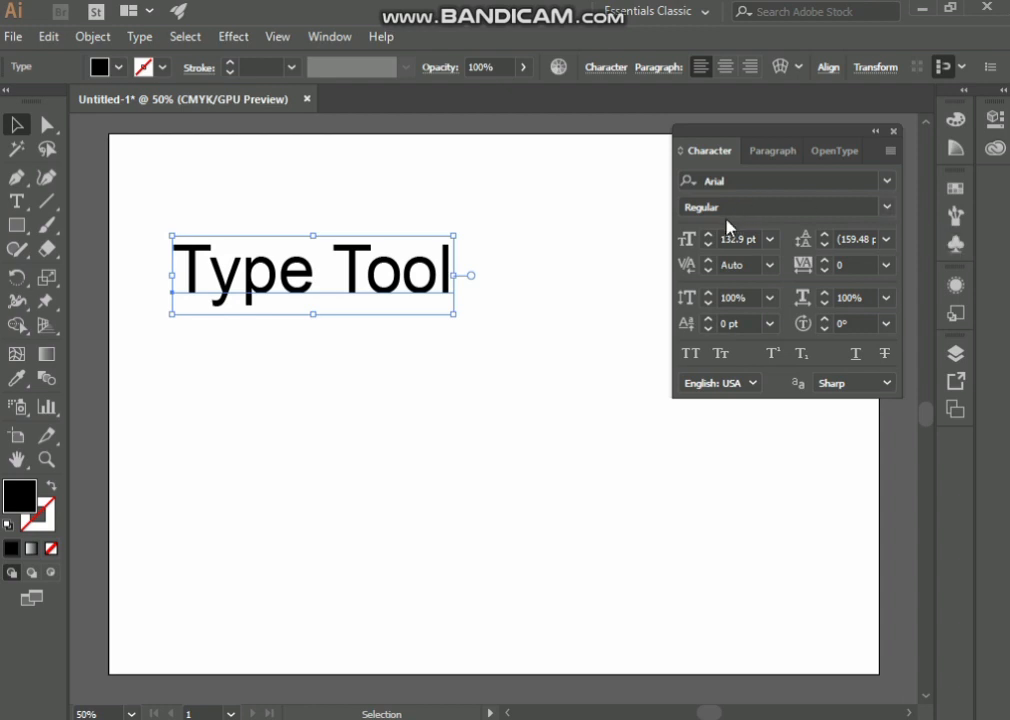
# Preview Arial's font styles, and change the text to Franklin Gothic Medium in the Italic style.
pyautogui.click(883, 212)
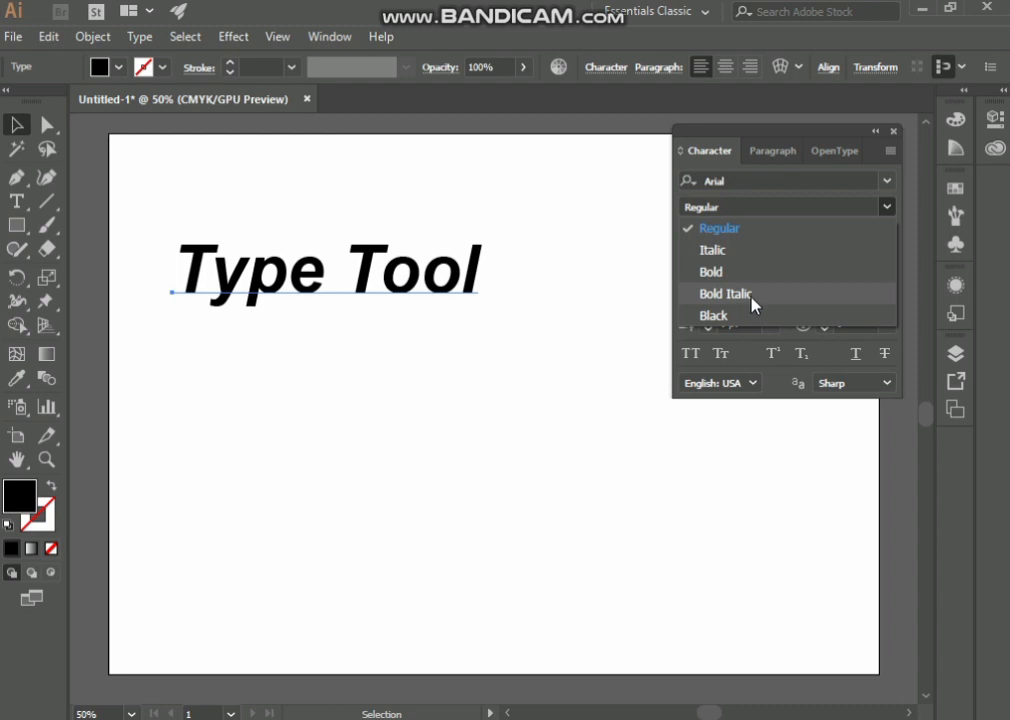
pyautogui.click(889, 188)
pyautogui.click(890, 181)
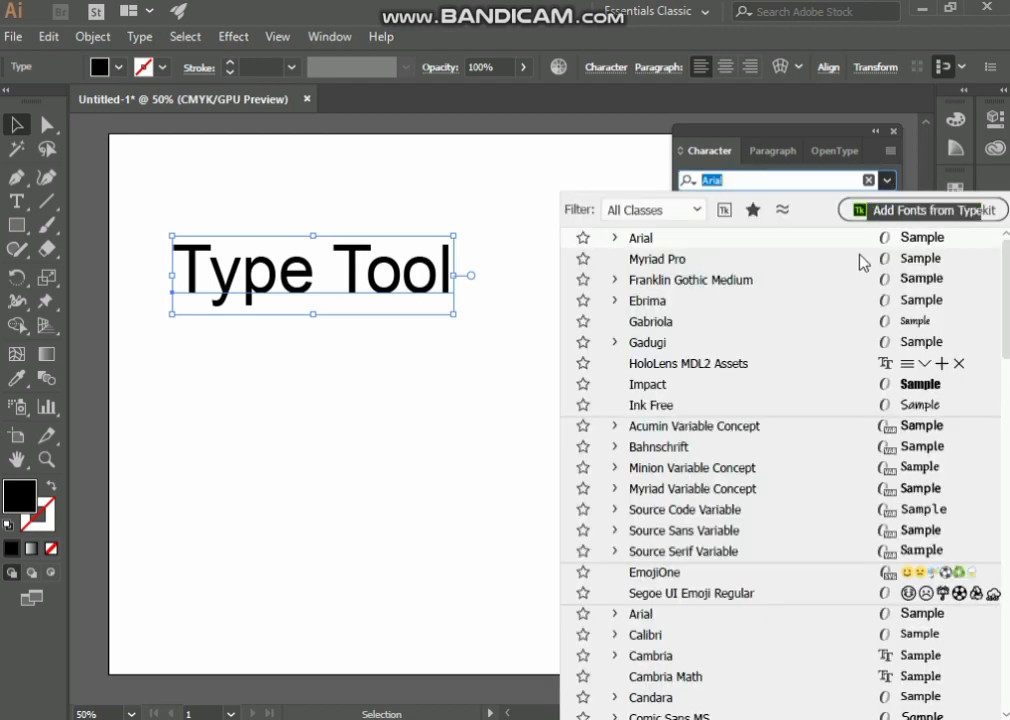
pyautogui.click(883, 282)
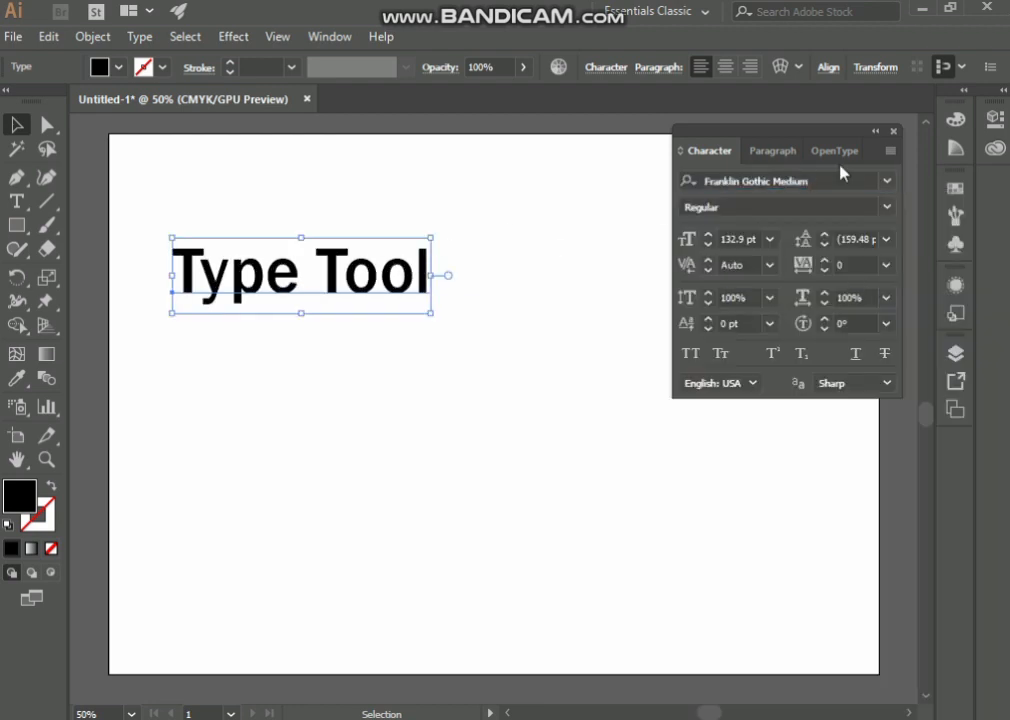
pyautogui.click(886, 208)
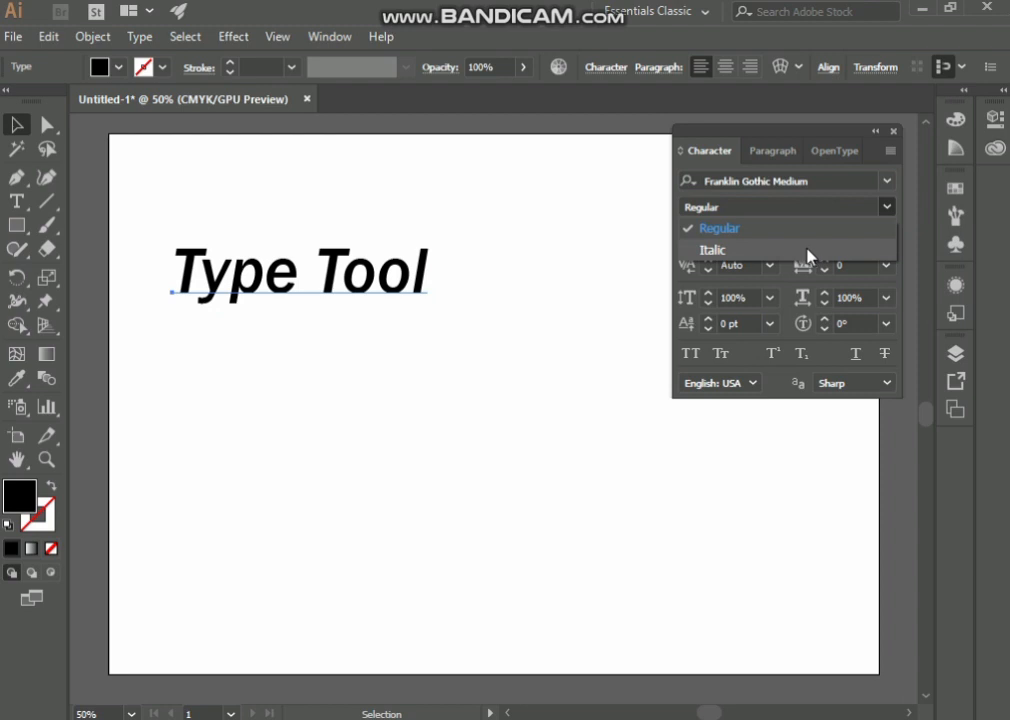
pyautogui.click(808, 252)
# Set the "Type Tool" text back to Arial in the Regular style.
pyautogui.click(886, 181)
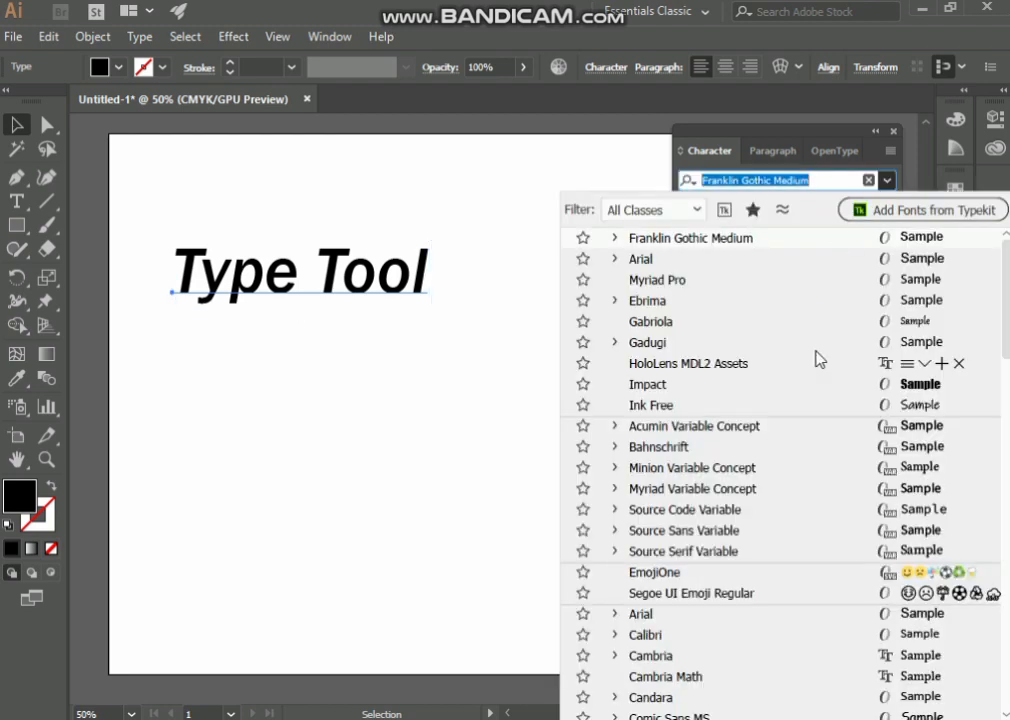
pyautogui.click(755, 257)
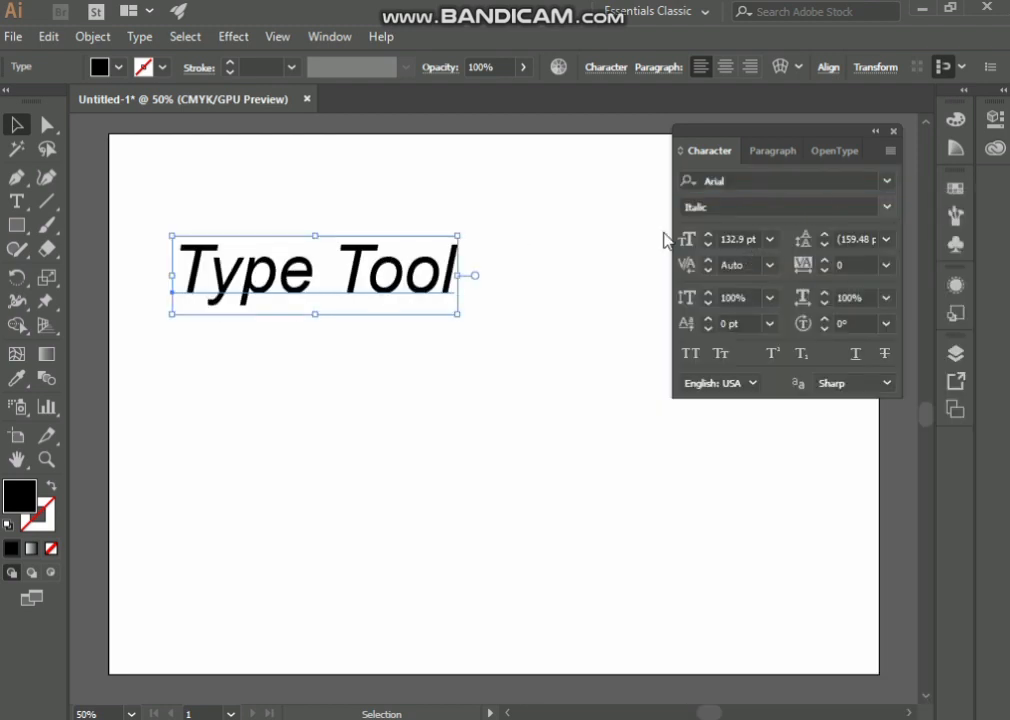
pyautogui.click(886, 207)
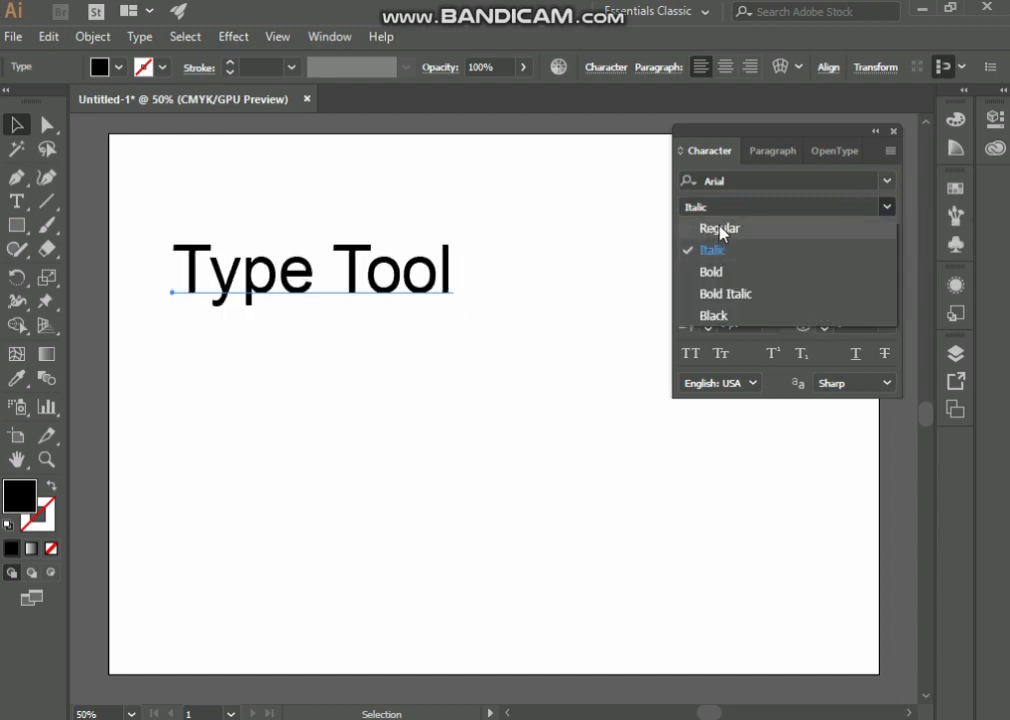
pyautogui.click(720, 229)
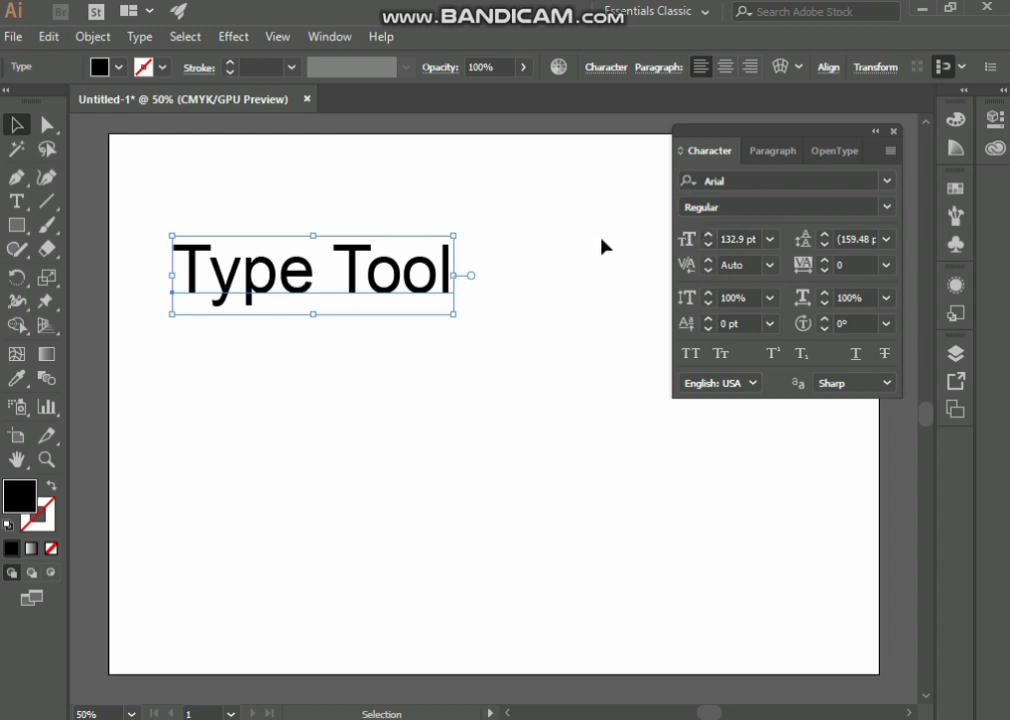
# Increase the text's font size step by step to about 160 pt, and reduce it to 138 pt.
pyautogui.click(708, 235)
pyautogui.click(708, 235)
pyautogui.click(708, 235)
pyautogui.click(708, 235)
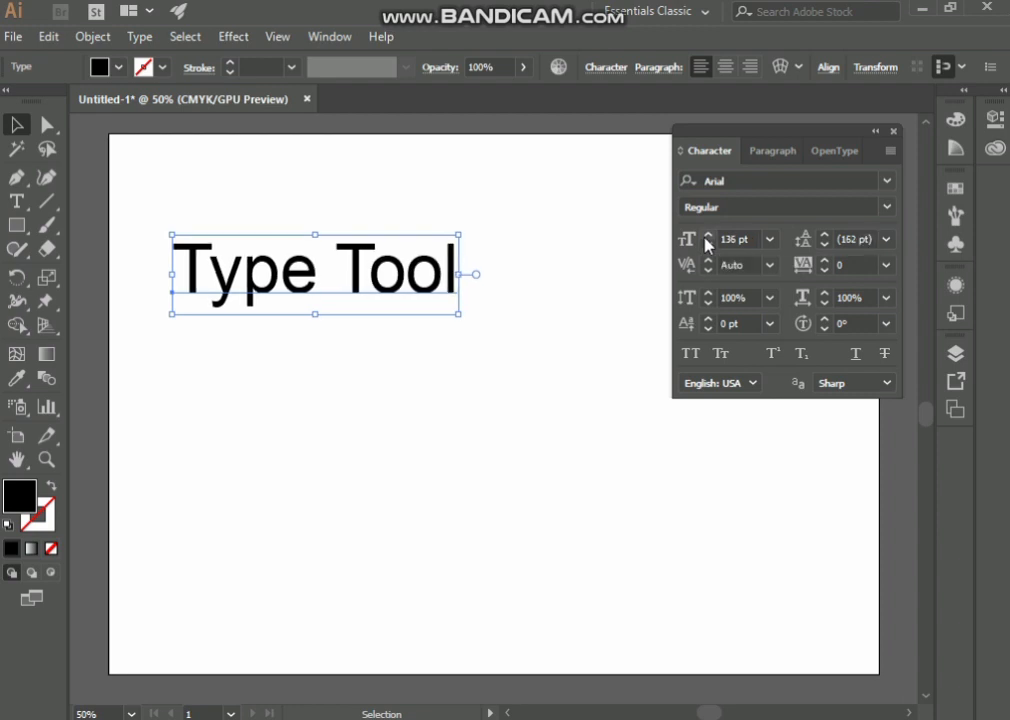
pyautogui.click(708, 235)
pyautogui.click(708, 235)
pyautogui.click(708, 235)
pyautogui.click(707, 237)
pyautogui.click(707, 237)
pyautogui.click(707, 237)
pyautogui.click(707, 237)
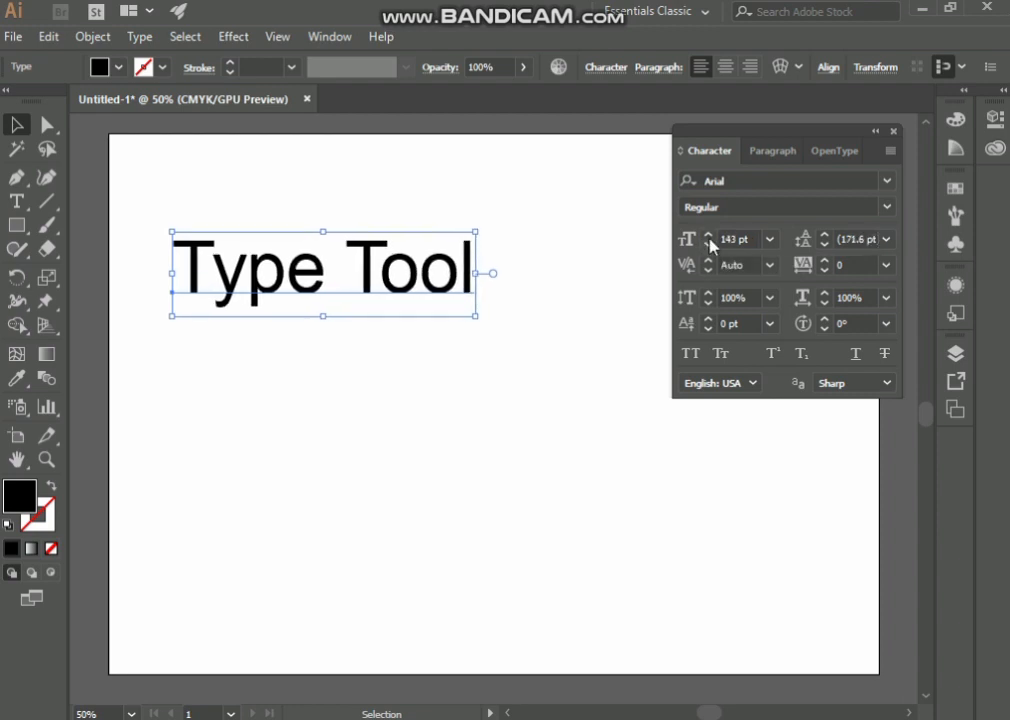
pyautogui.click(708, 237)
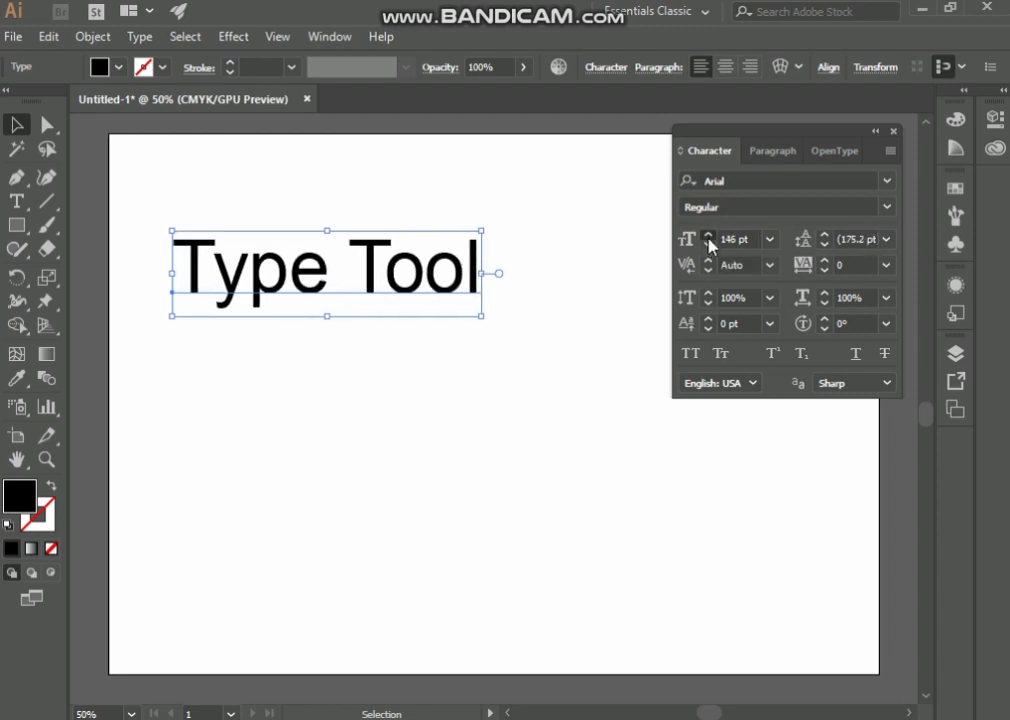
pyautogui.click(708, 237)
pyautogui.click(708, 237)
pyautogui.click(708, 246)
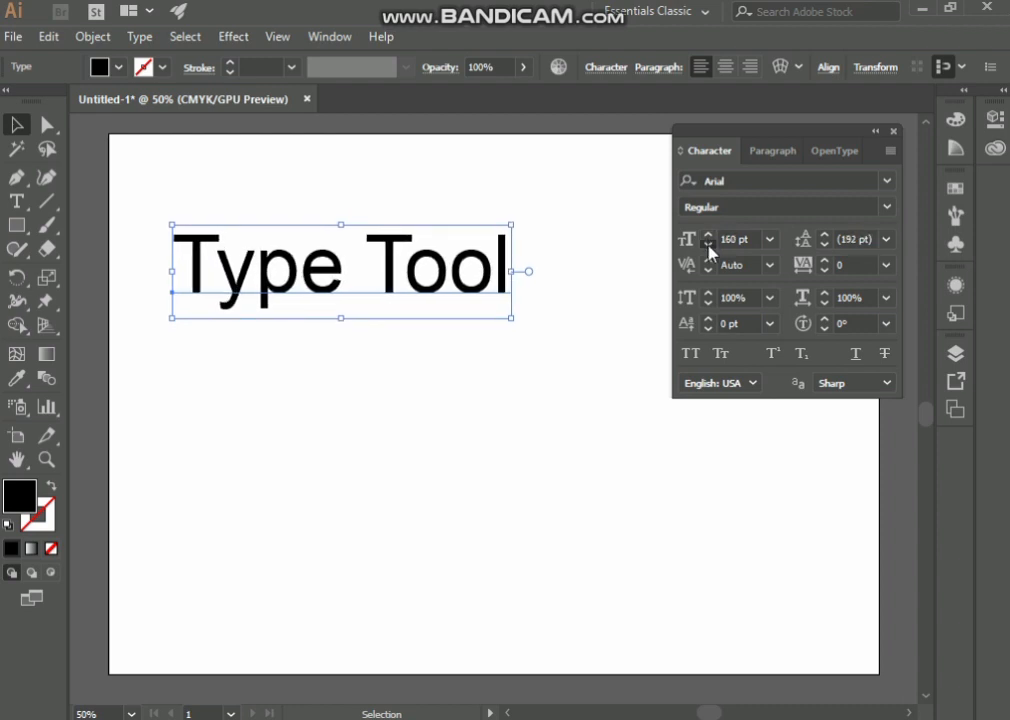
pyautogui.click(708, 246)
pyautogui.click(708, 246)
pyautogui.click(708, 246)
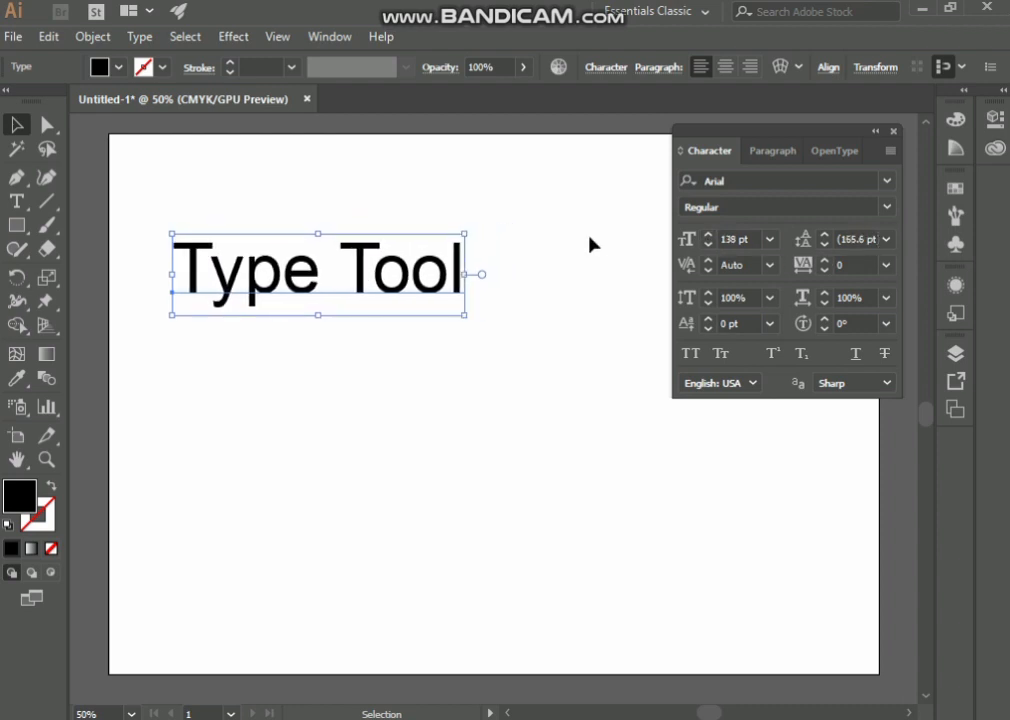
# Enter an exact font size of 150 pt for the "Type Tool" text.
pyautogui.click(743, 238)
pyautogui.doubleClick(743, 238)
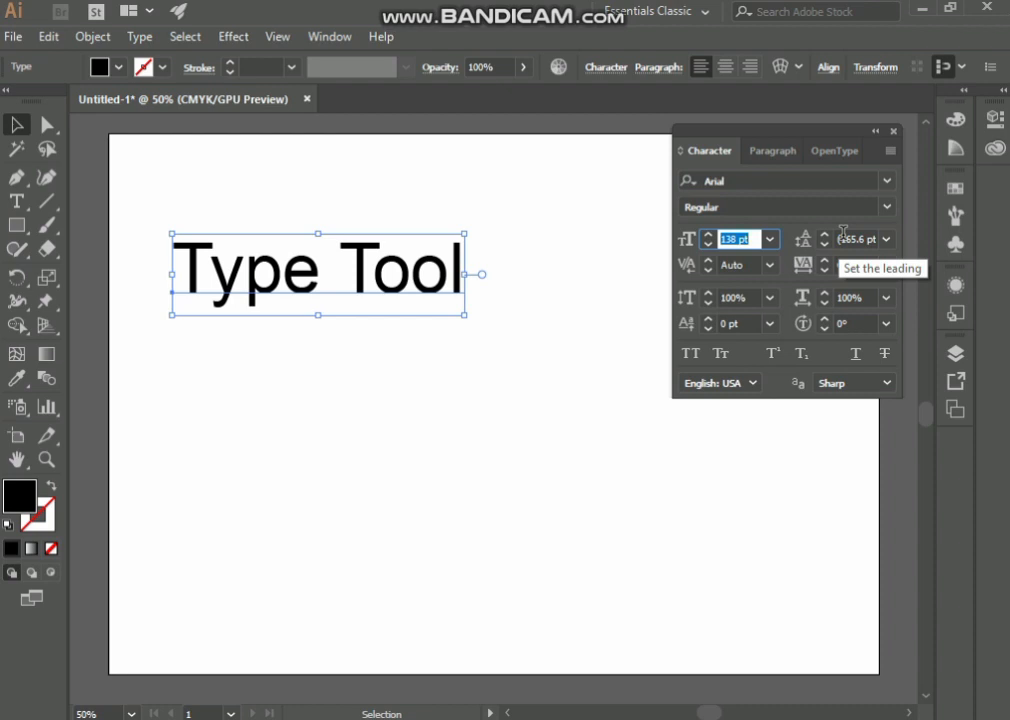
pyautogui.write('1')
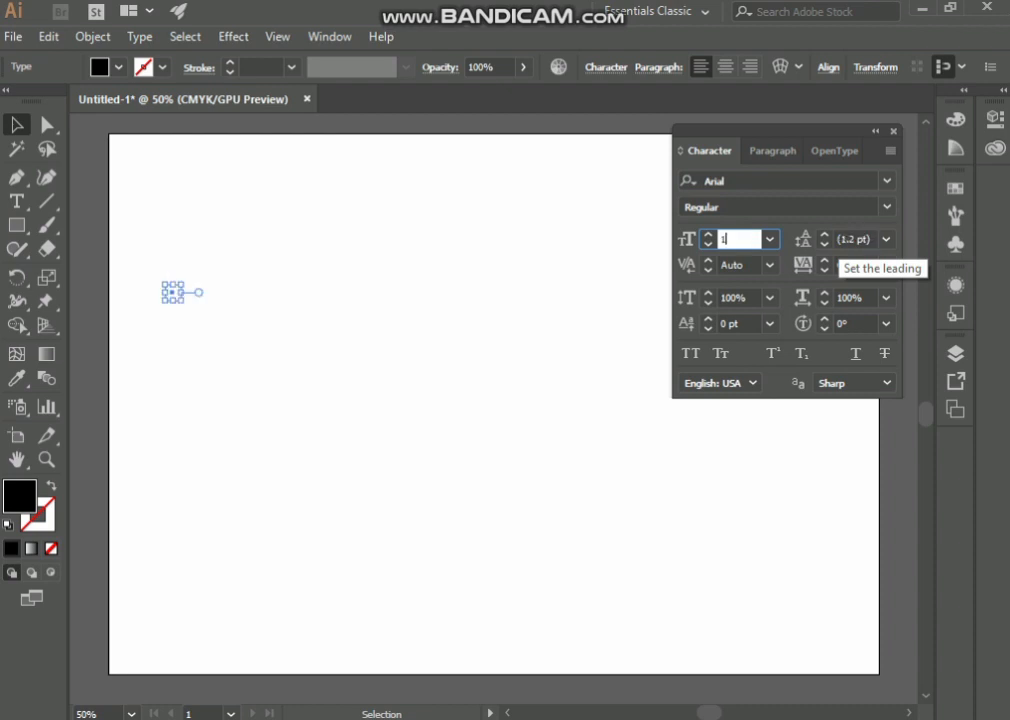
pyautogui.write('50')
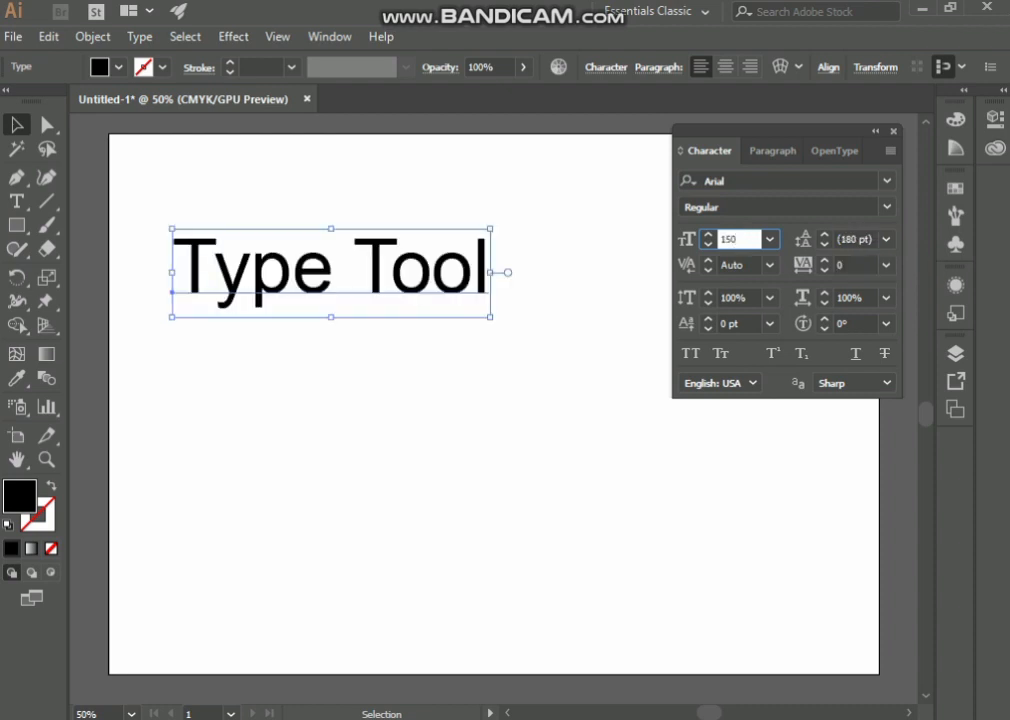
pyautogui.press('Return')
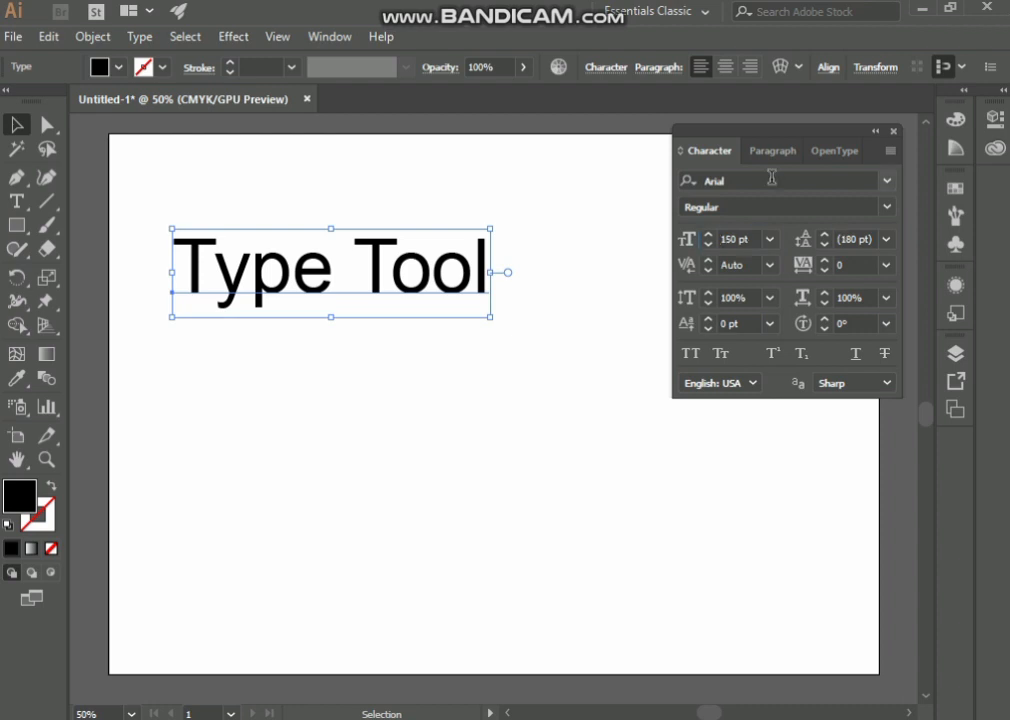
# Adjust the font size of the "Type Tool" text up and down in increments, ending at 138 pt.
pyautogui.doubleClick(735, 239)
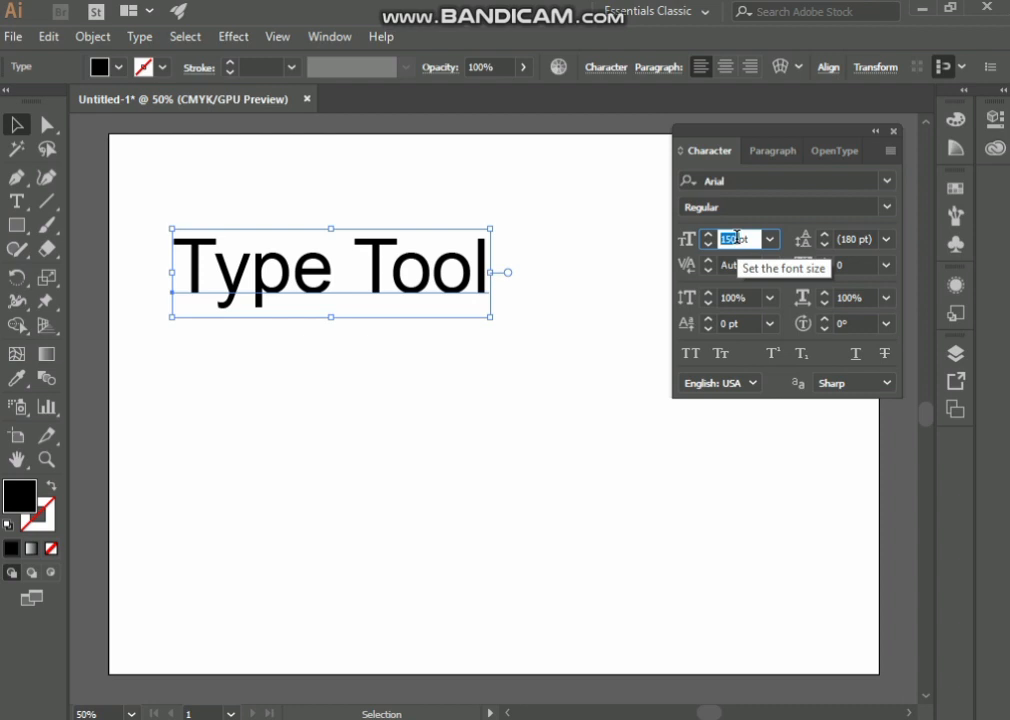
pyautogui.scroll(8, 737, 238)
pyautogui.scroll(-20, 735, 238)
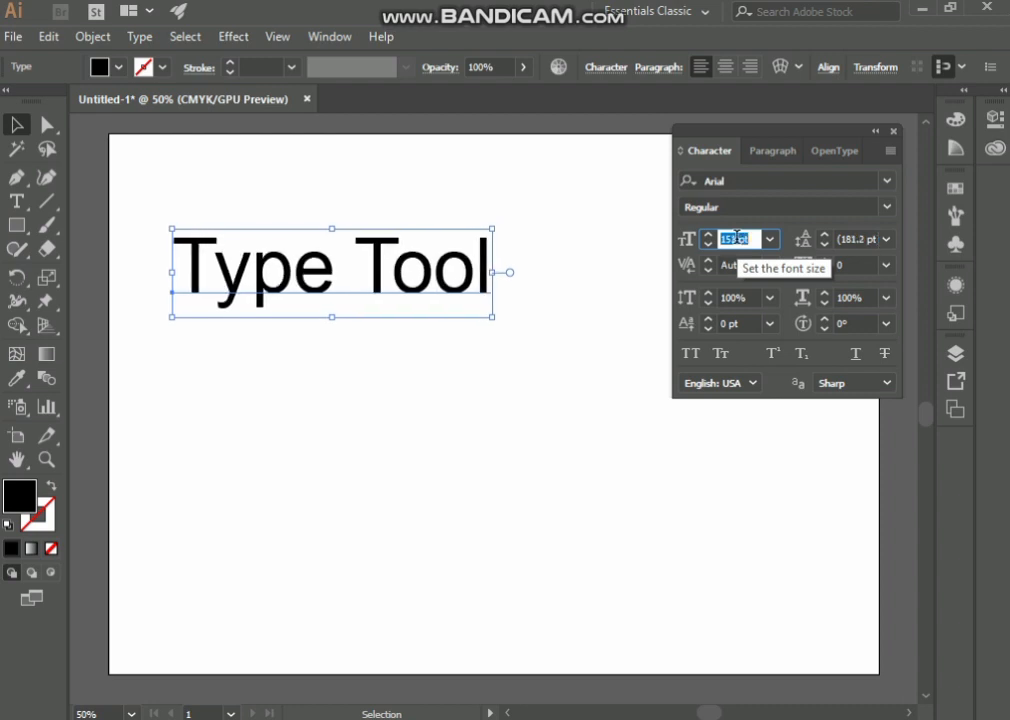
pyautogui.scroll(3, 735, 238)
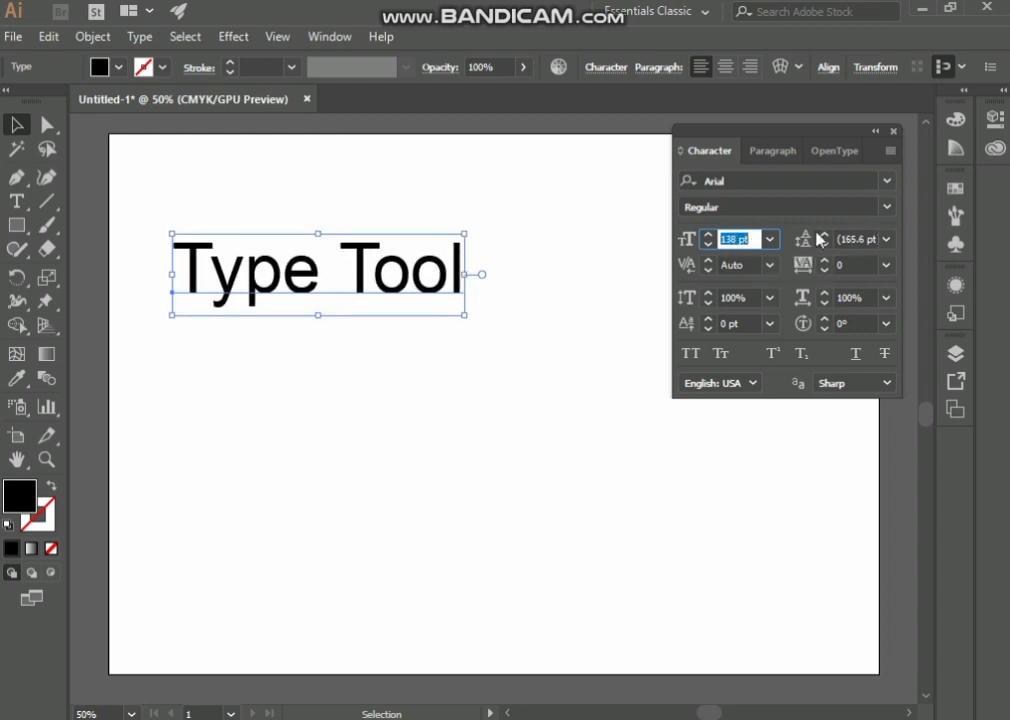
# Increase the leading of the "Type Tool" text by one step.
pyautogui.click(690, 275)
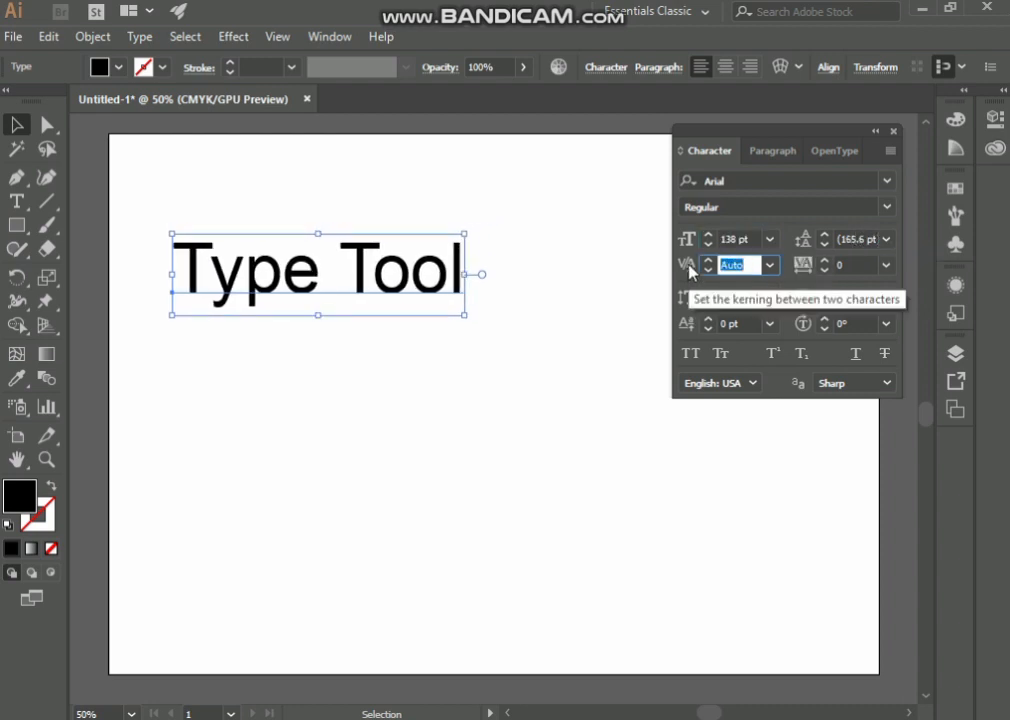
pyautogui.click(804, 244)
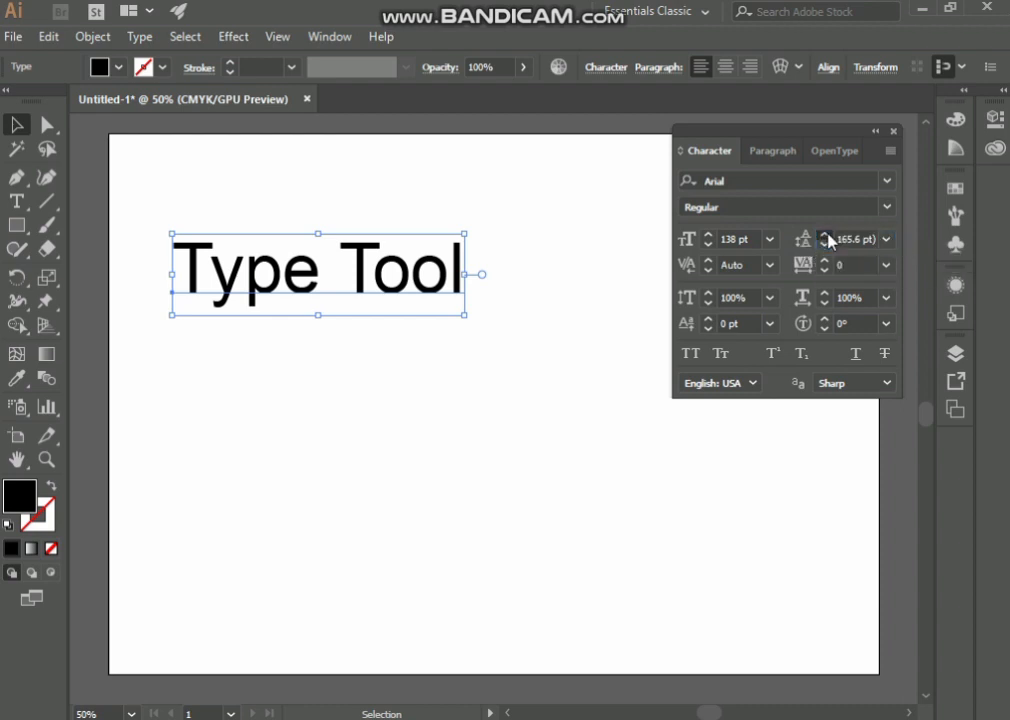
pyautogui.click(826, 236)
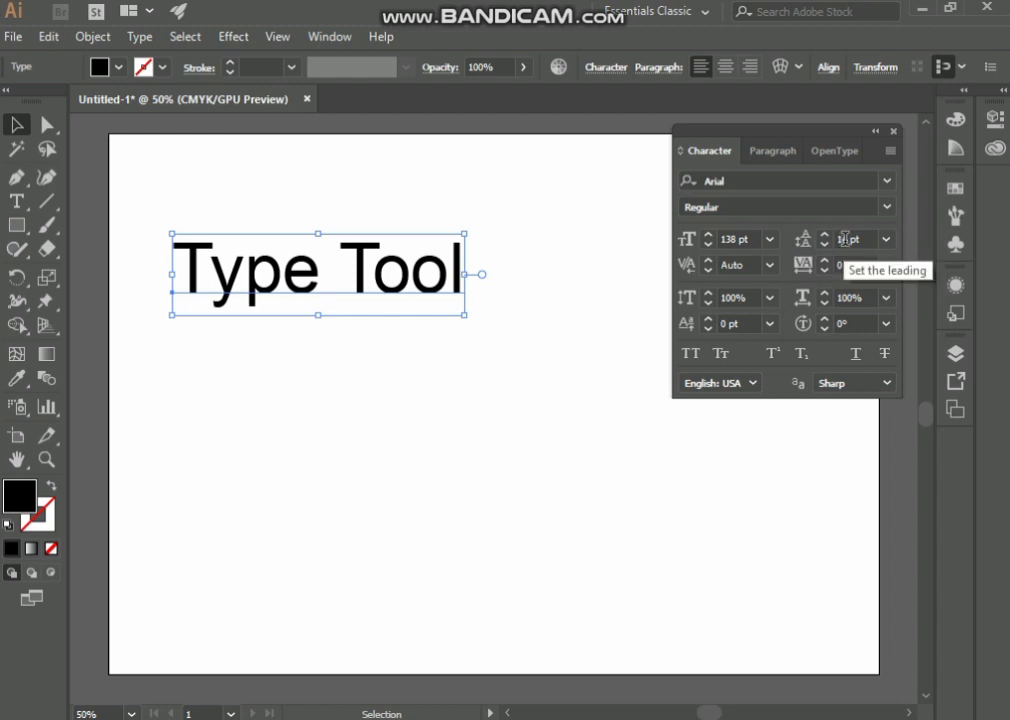
# Set the leading of the "Type Tool" text to Auto, and delete the text from the artboard.
pyautogui.click(845, 239)
pyautogui.click(886, 240)
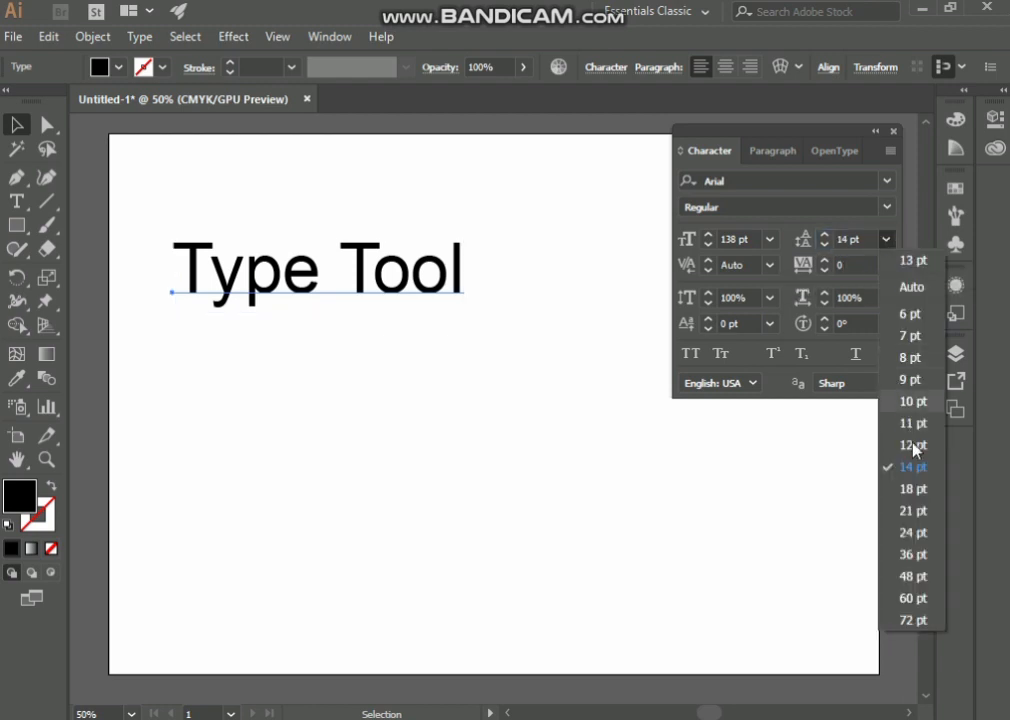
pyautogui.click(918, 288)
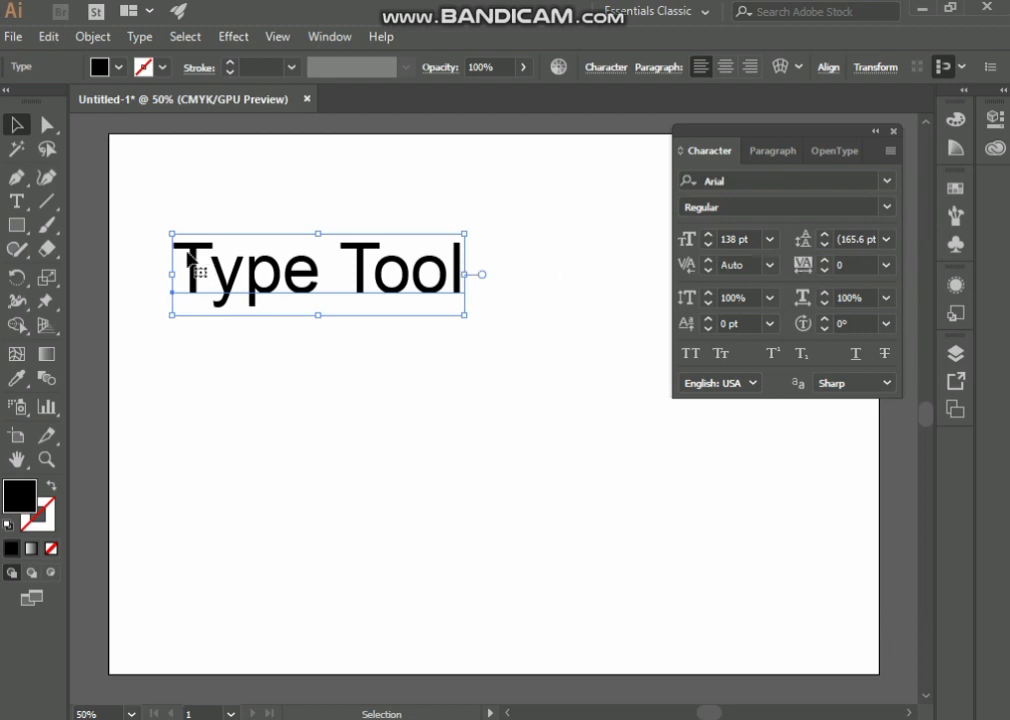
pyautogui.press('Delete')
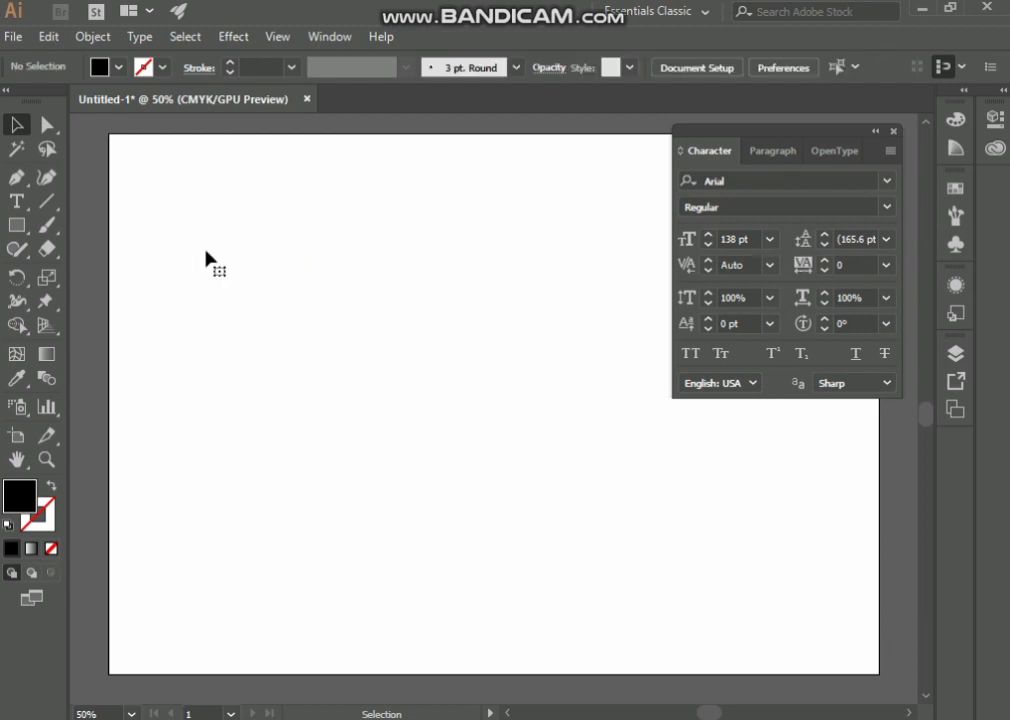
pyautogui.click(20, 225)
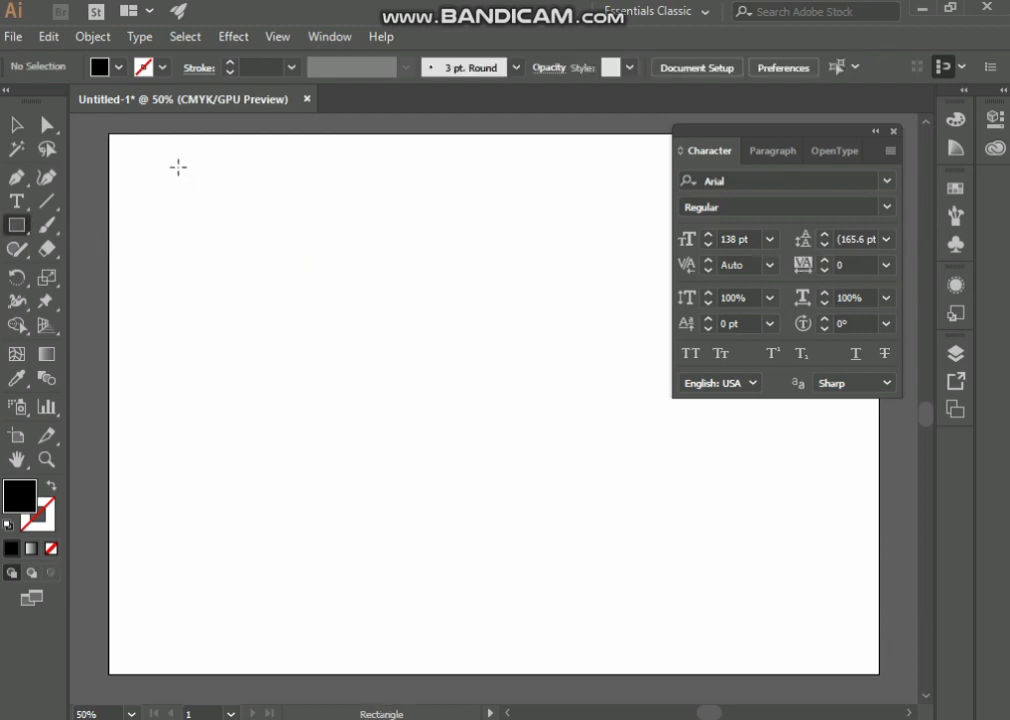
pyautogui.moveTo(178, 167); pyautogui.dragTo(519, 663)
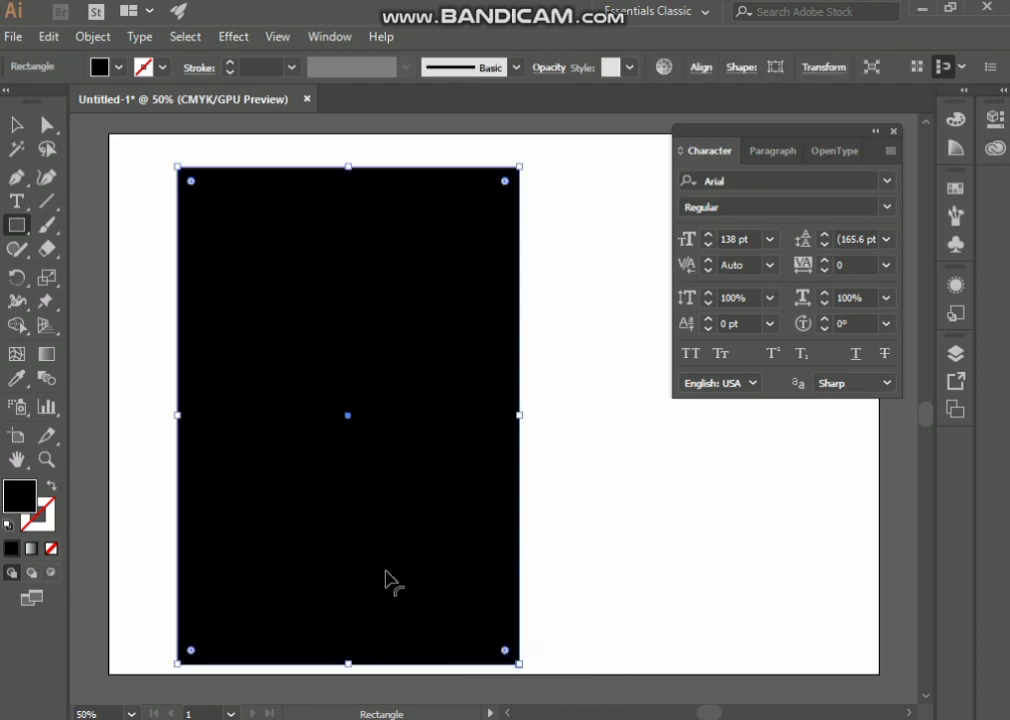
pyautogui.press('Delete')
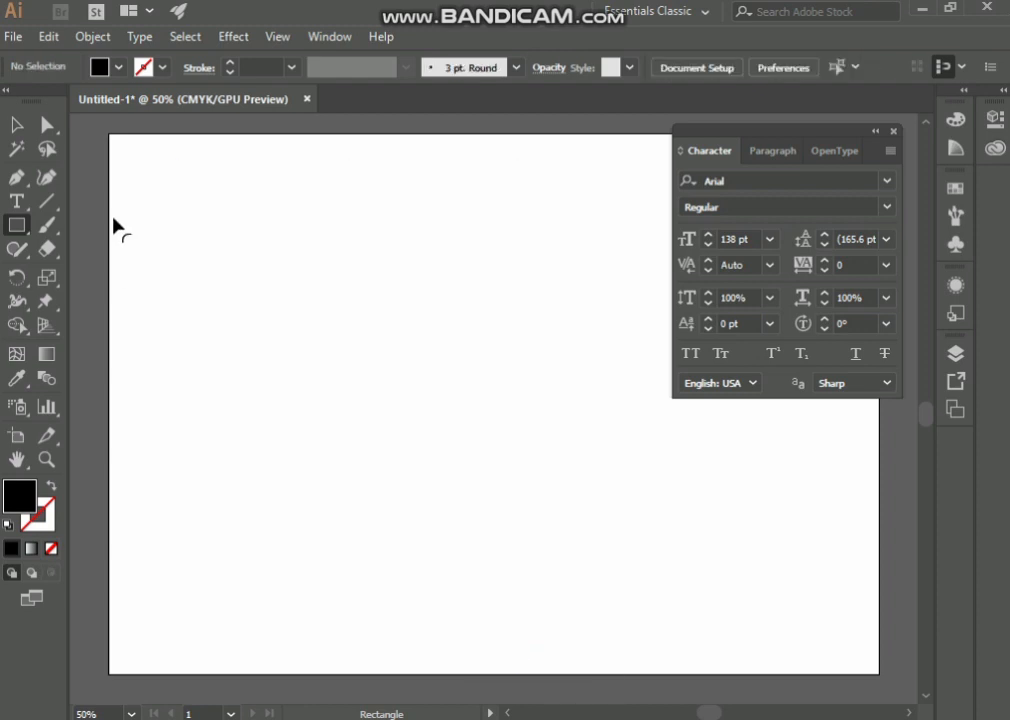
# Create a tall area text frame on the left part of the artboard with the Type Tool, and reduce its placeholder text to 44 pt.
pyautogui.click(14, 202)
pyautogui.moveTo(12, 205); pyautogui.dragTo(160, 200)
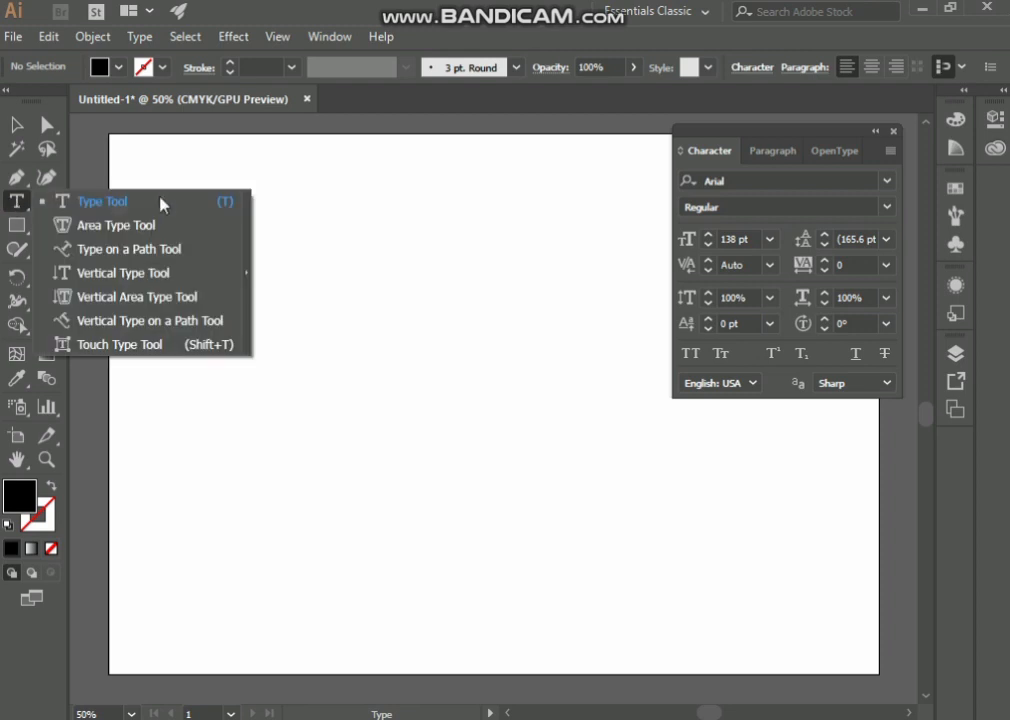
pyautogui.moveTo(178, 153); pyautogui.dragTo(564, 660)
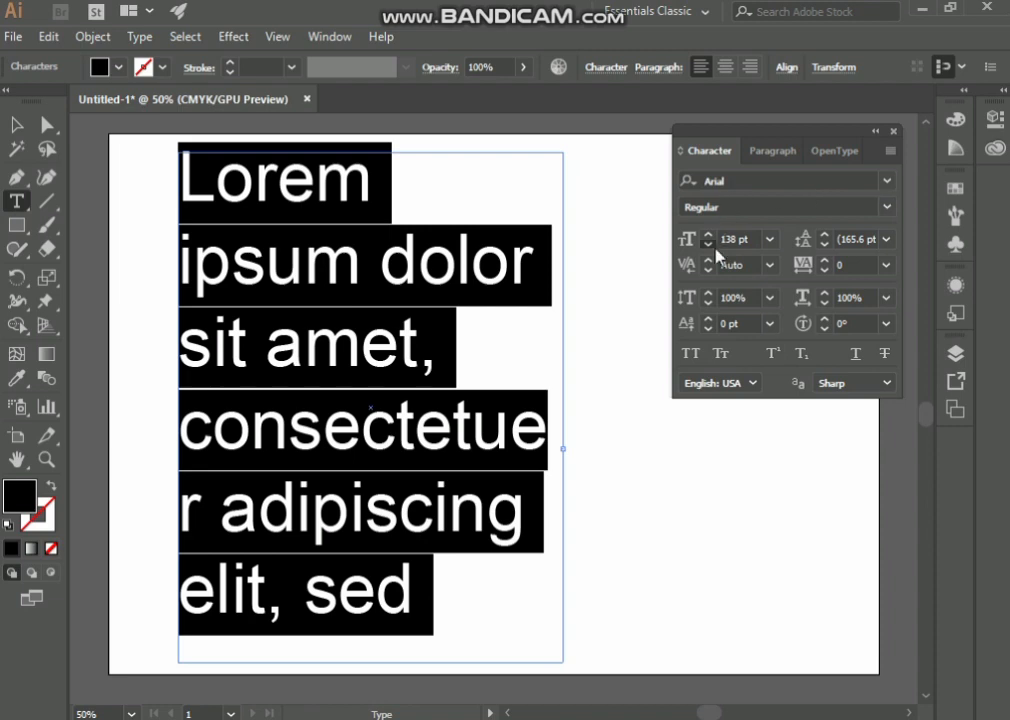
pyautogui.scroll(-20, 715, 252)
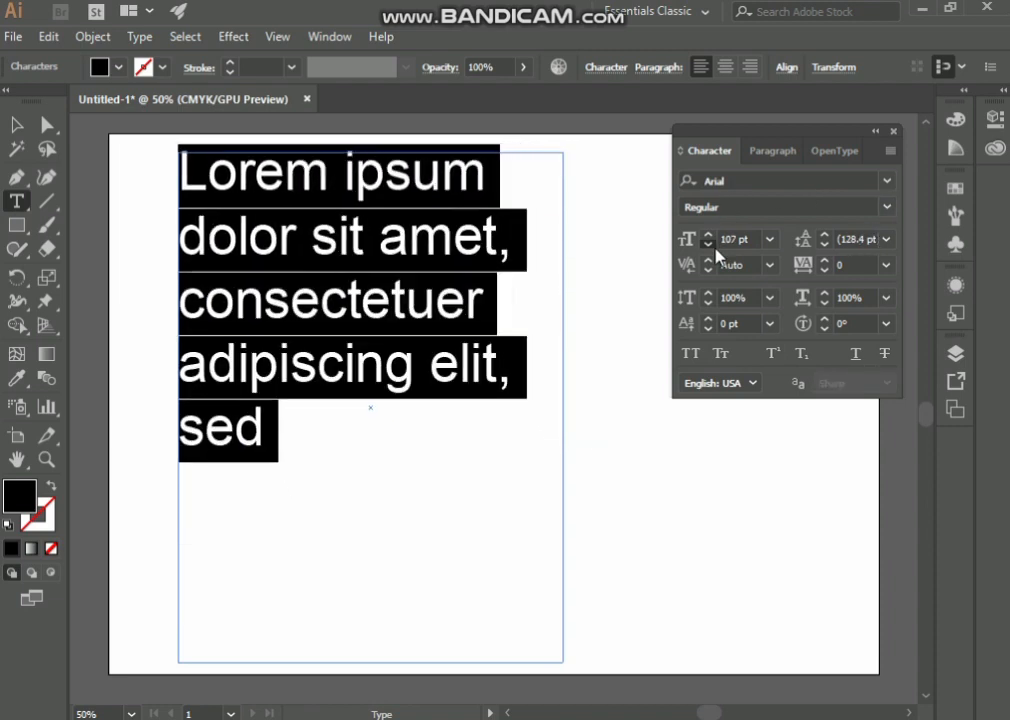
pyautogui.scroll(-20, 716, 254)
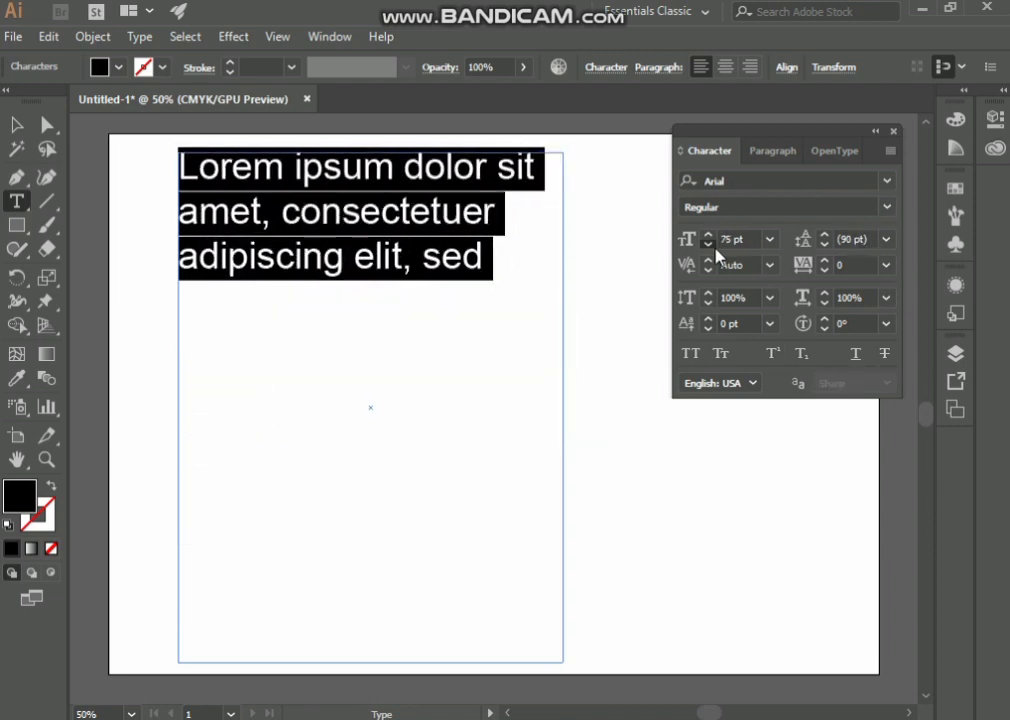
pyautogui.scroll(-20, 716, 256)
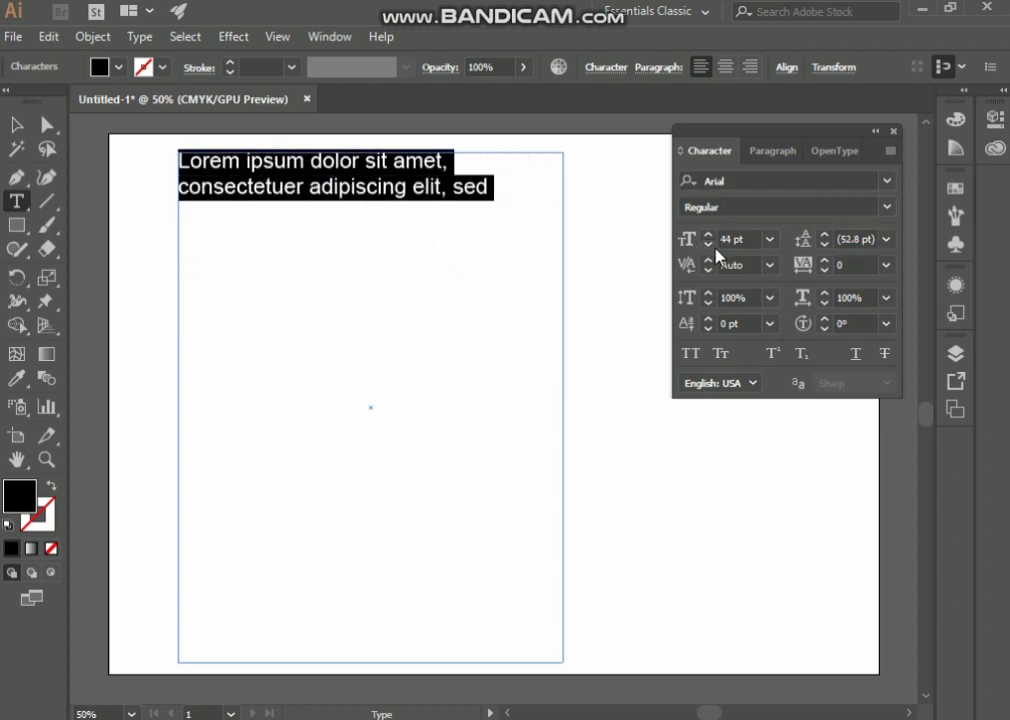
# Clear the placeholder text and delete the empty area text frame.
pyautogui.press('BackSpace')
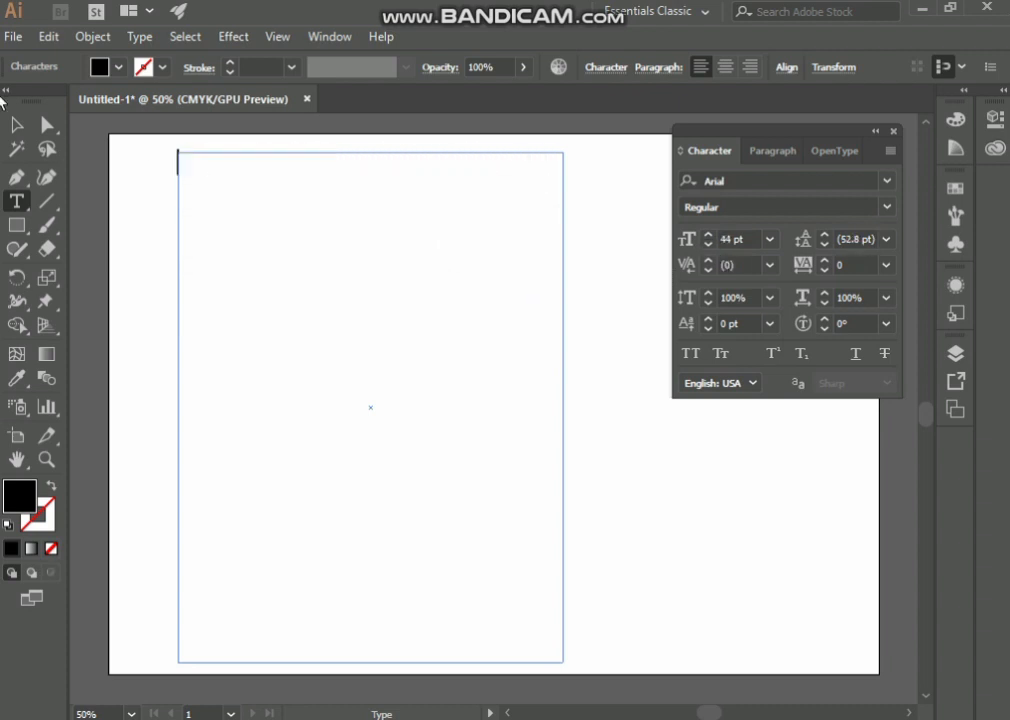
pyautogui.click(16, 124)
pyautogui.press('Delete')
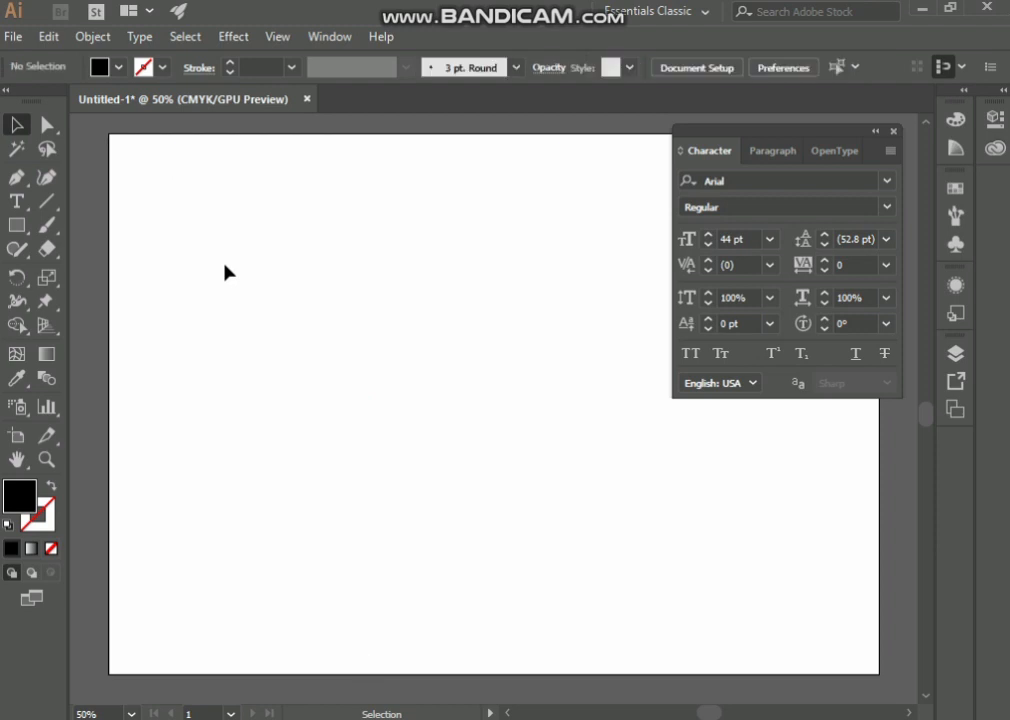
# Create a new tall area text frame on the left part of the artboard, and increase its leading in steps to 65 pt.
pyautogui.click(16, 200)
pyautogui.moveTo(173, 156); pyautogui.dragTo(500, 664)
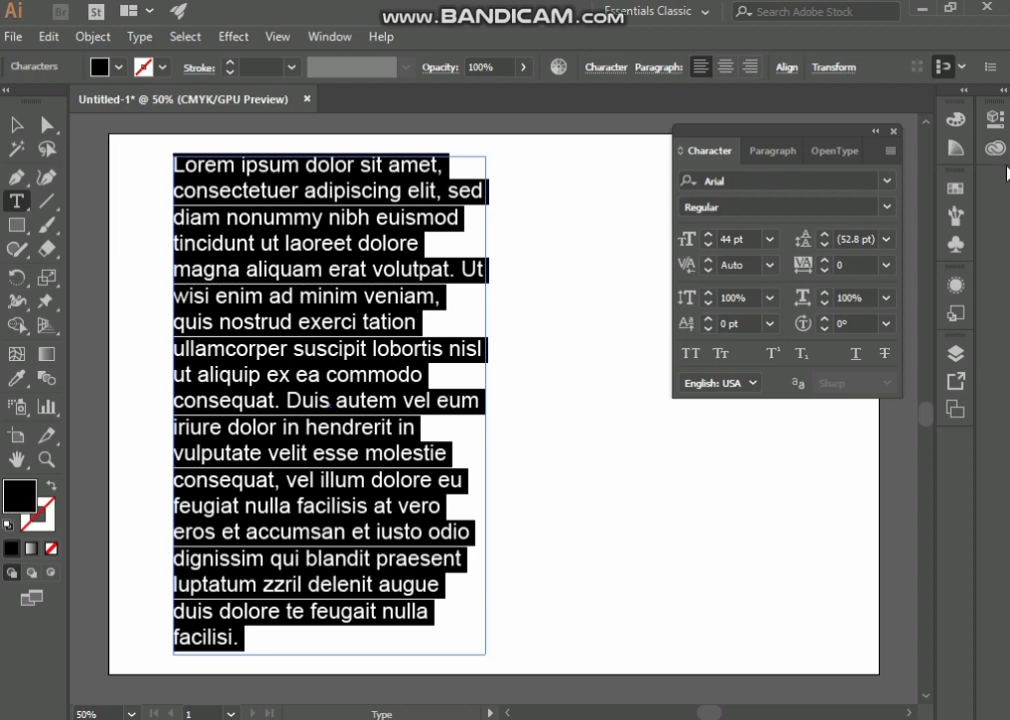
pyautogui.click(826, 237)
pyautogui.click(826, 237)
pyautogui.click(826, 237)
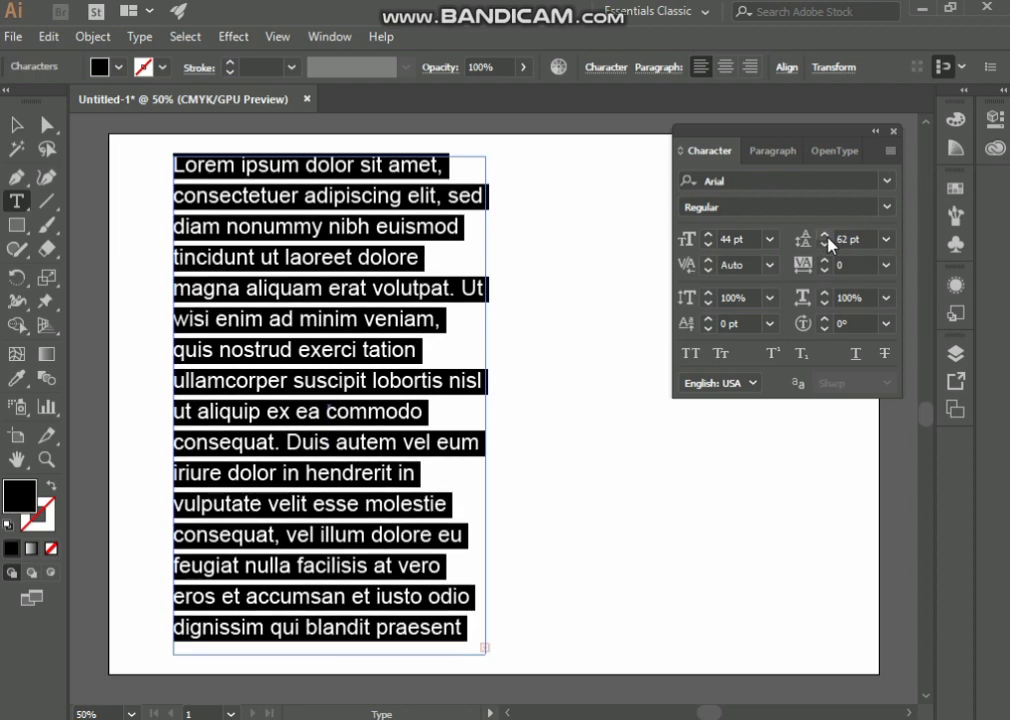
pyautogui.click(826, 237)
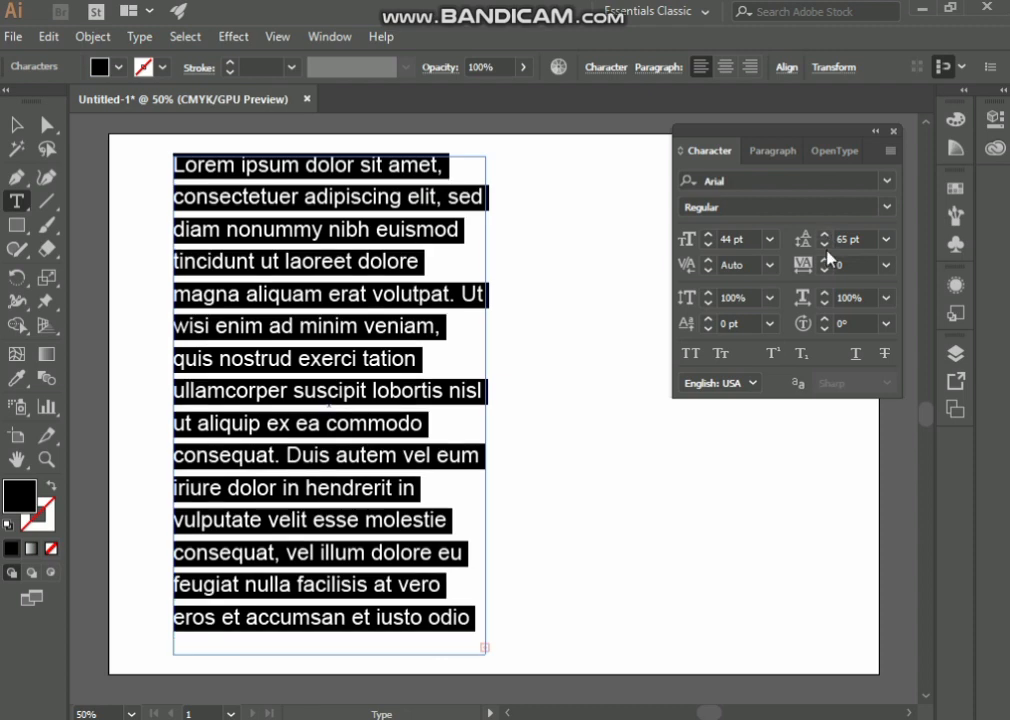
# Reduce the placeholder text's leading in steps to 59 pt, and raise it again to 66 pt.
pyautogui.click(826, 246)
pyautogui.click(826, 246)
pyautogui.click(826, 246)
pyautogui.click(826, 246)
pyautogui.click(826, 246)
pyautogui.click(826, 246)
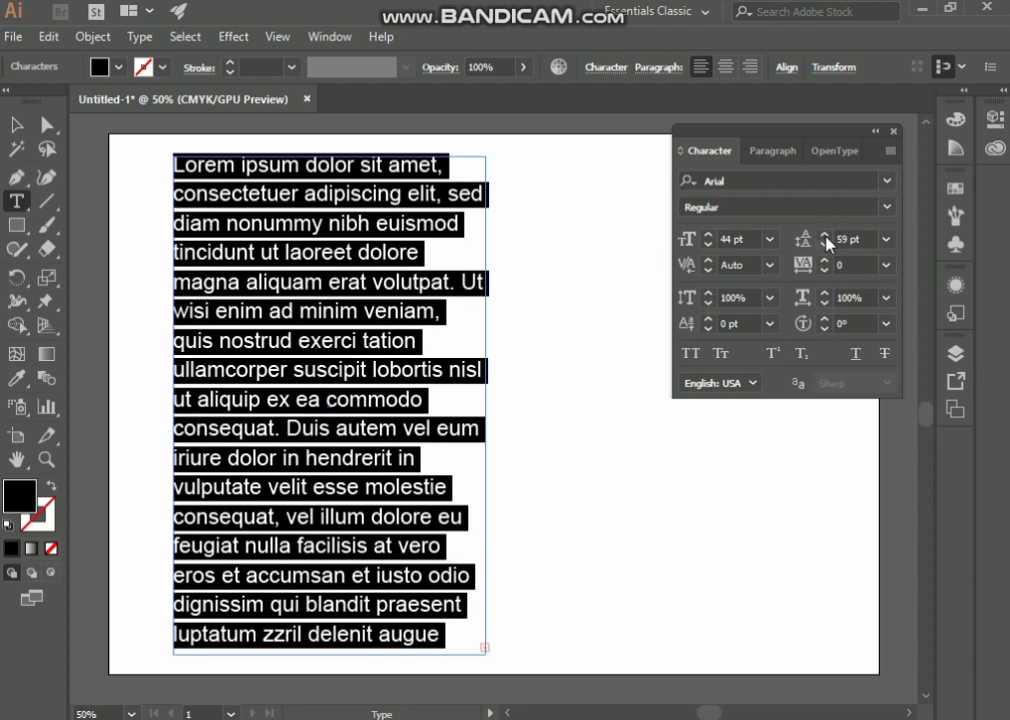
pyautogui.click(825, 235)
pyautogui.click(825, 235)
pyautogui.click(826, 237)
pyautogui.click(826, 237)
pyautogui.click(826, 237)
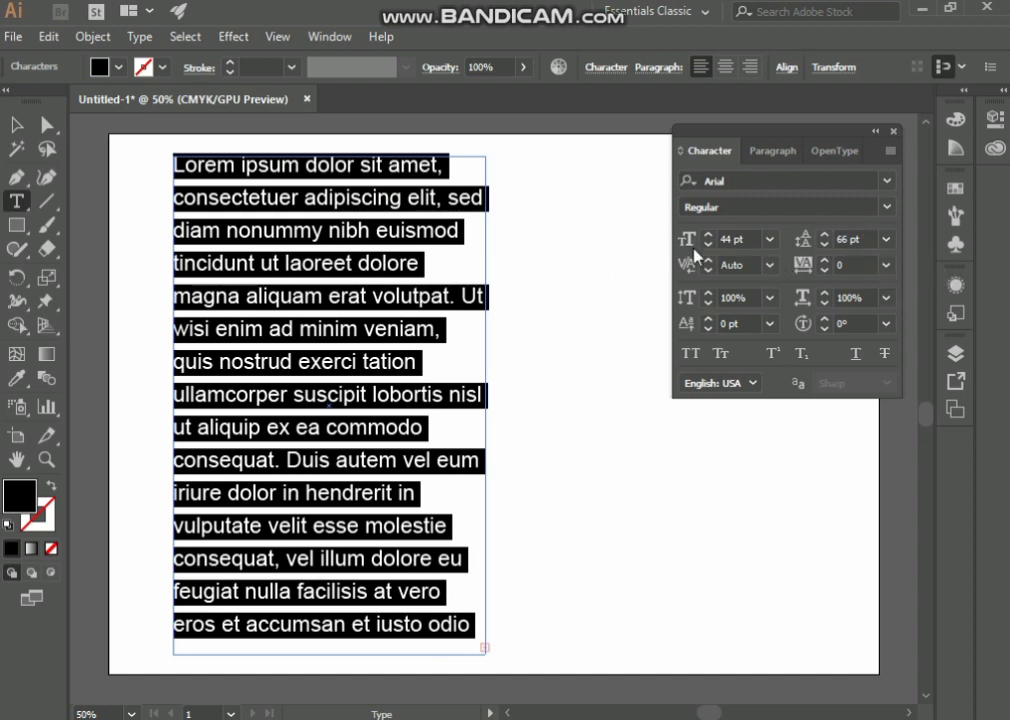
# Enlarge the placeholder text to 72 pt and on to 100 pt, with its leading set to Auto.
pyautogui.click(770, 240)
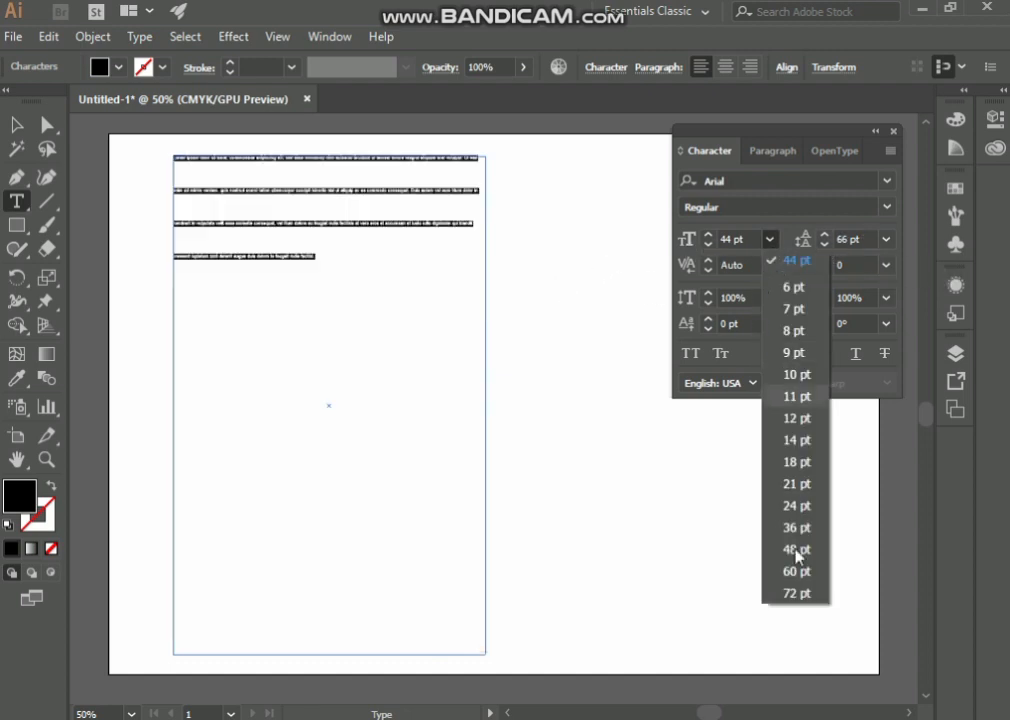
pyautogui.click(797, 594)
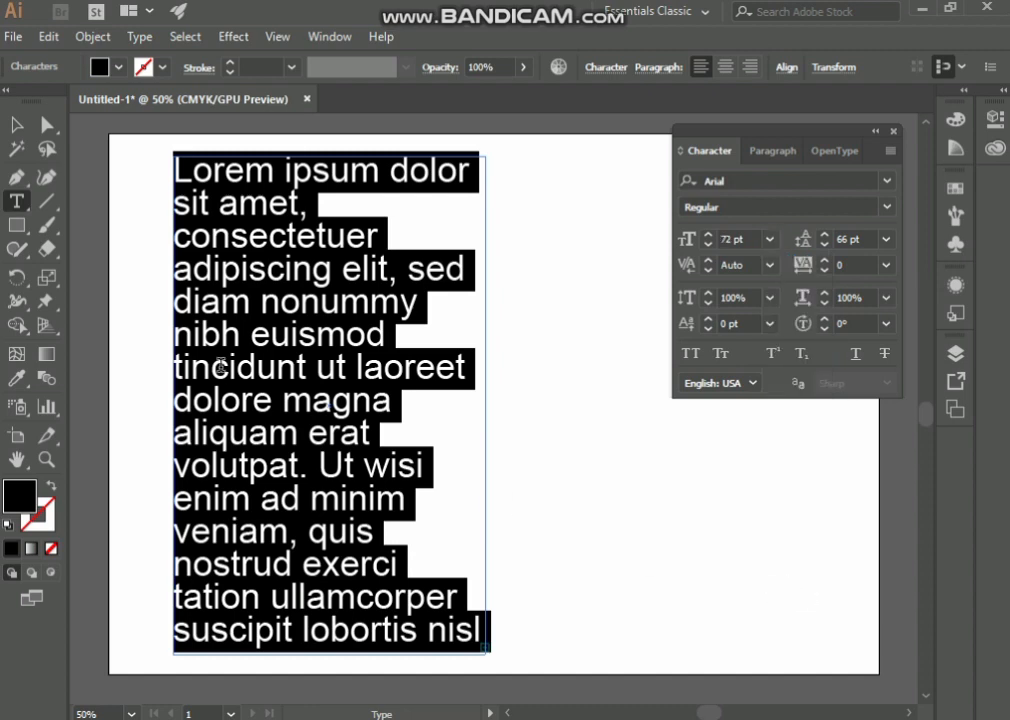
pyautogui.doubleClick(731, 240)
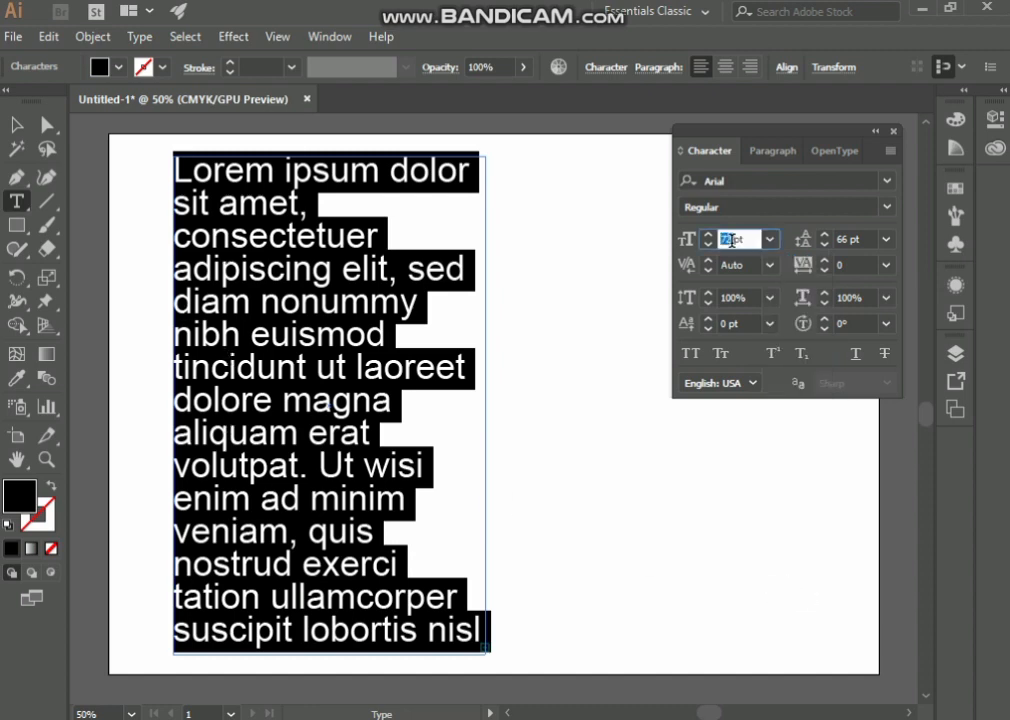
pyautogui.write('100')
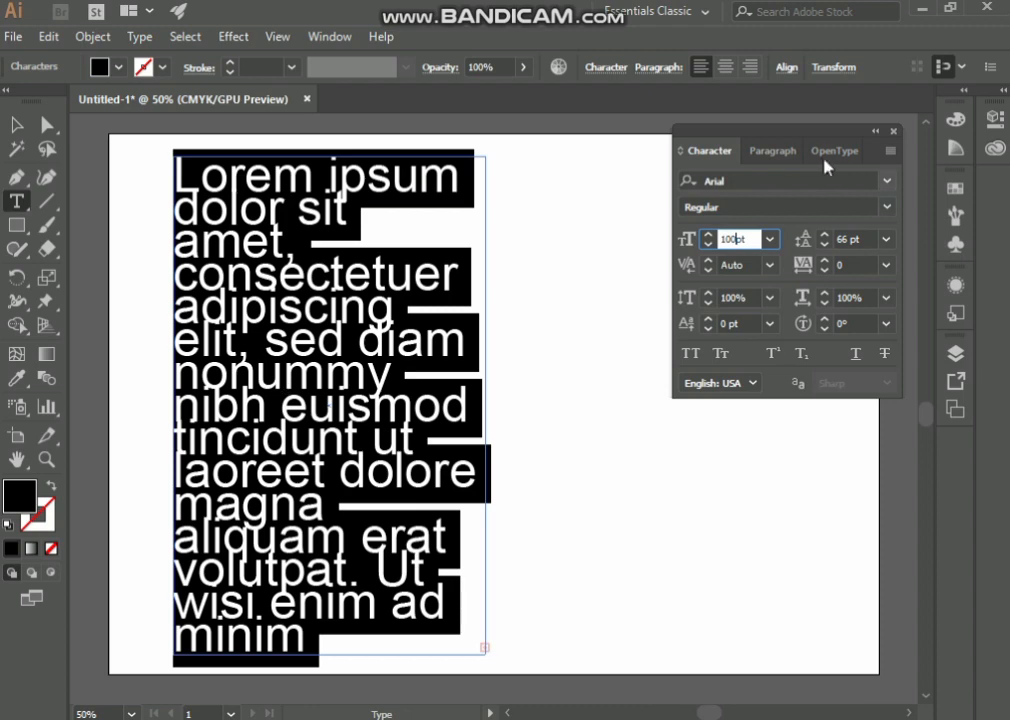
pyautogui.click(886, 240)
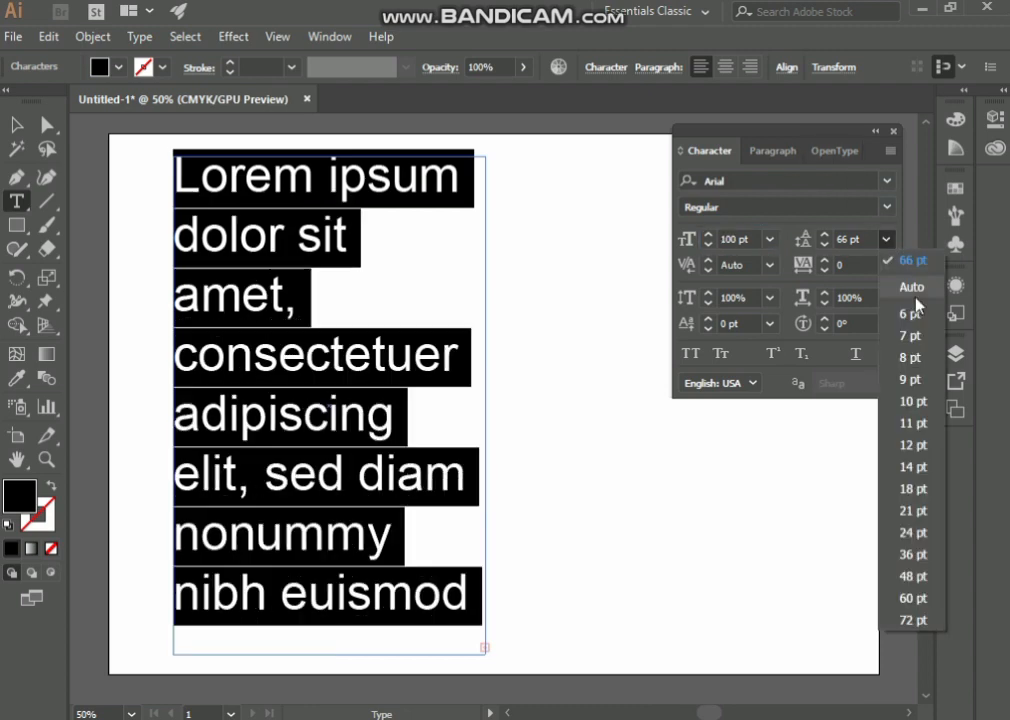
pyautogui.click(913, 290)
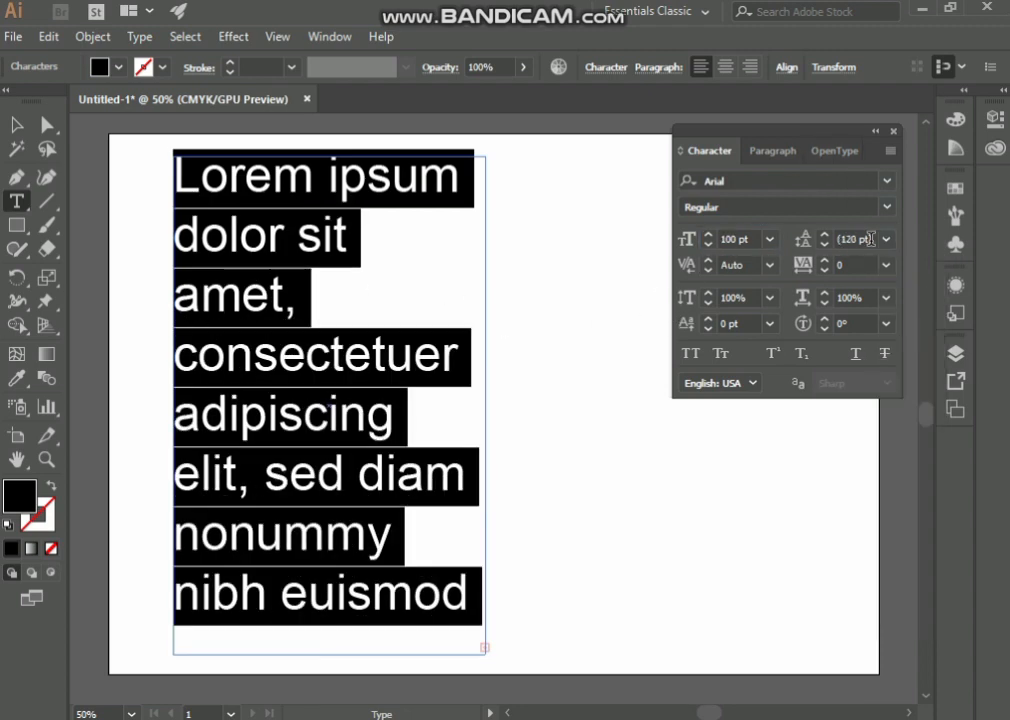
# Change the placeholder text's font size to 6 pt, and enlarge it to 48 pt.
pyautogui.click(769, 240)
pyautogui.click(787, 283)
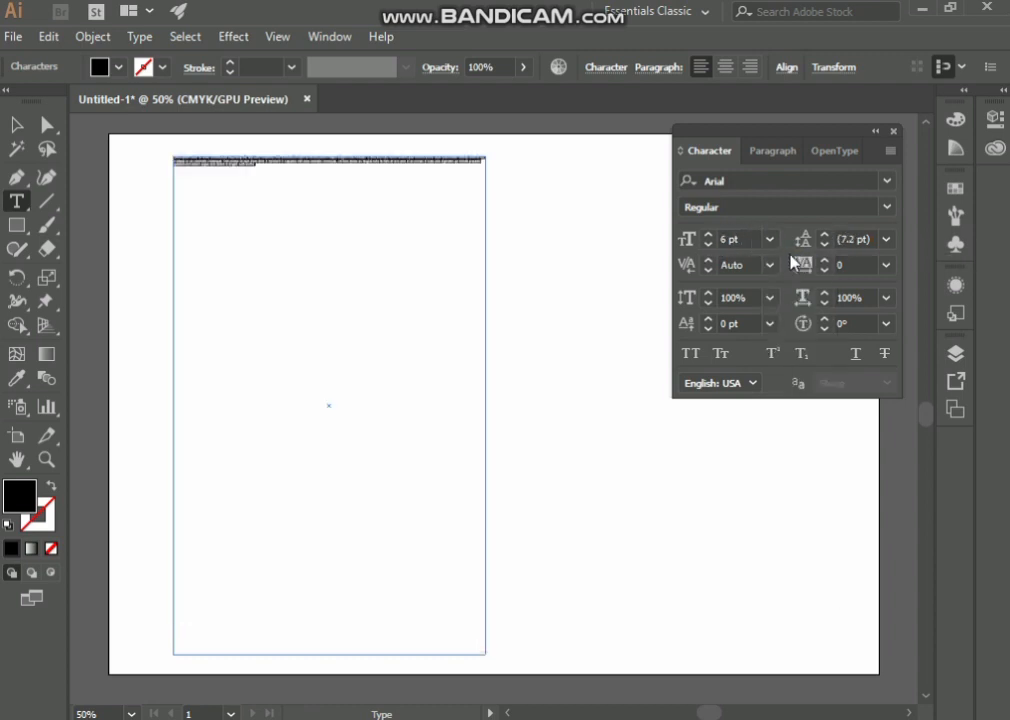
pyautogui.click(771, 241)
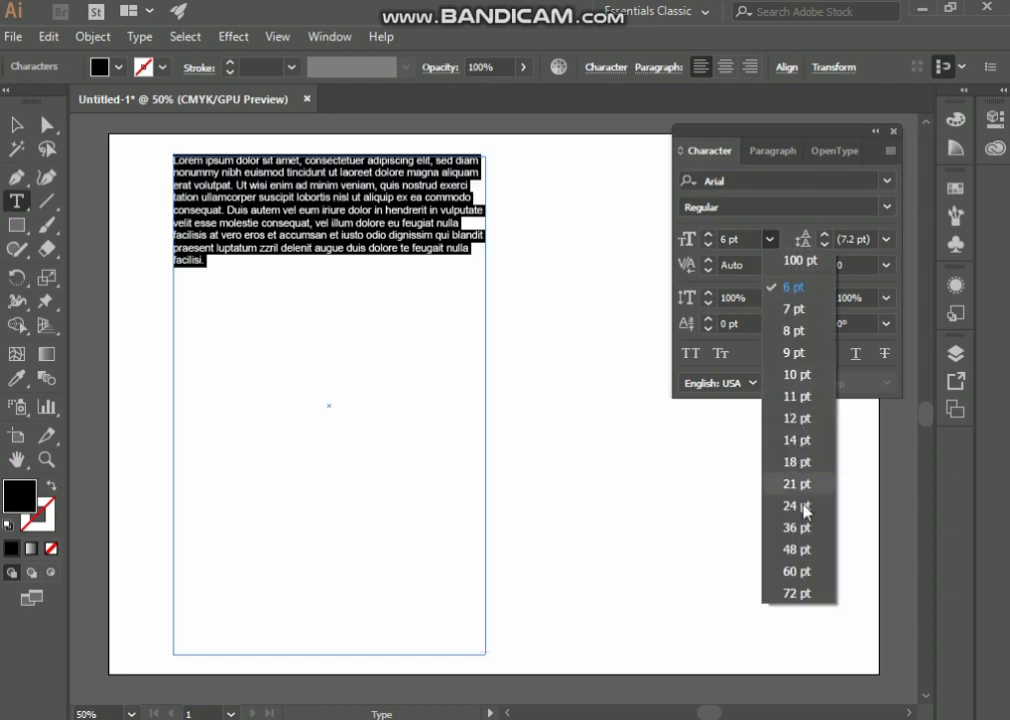
pyautogui.click(797, 549)
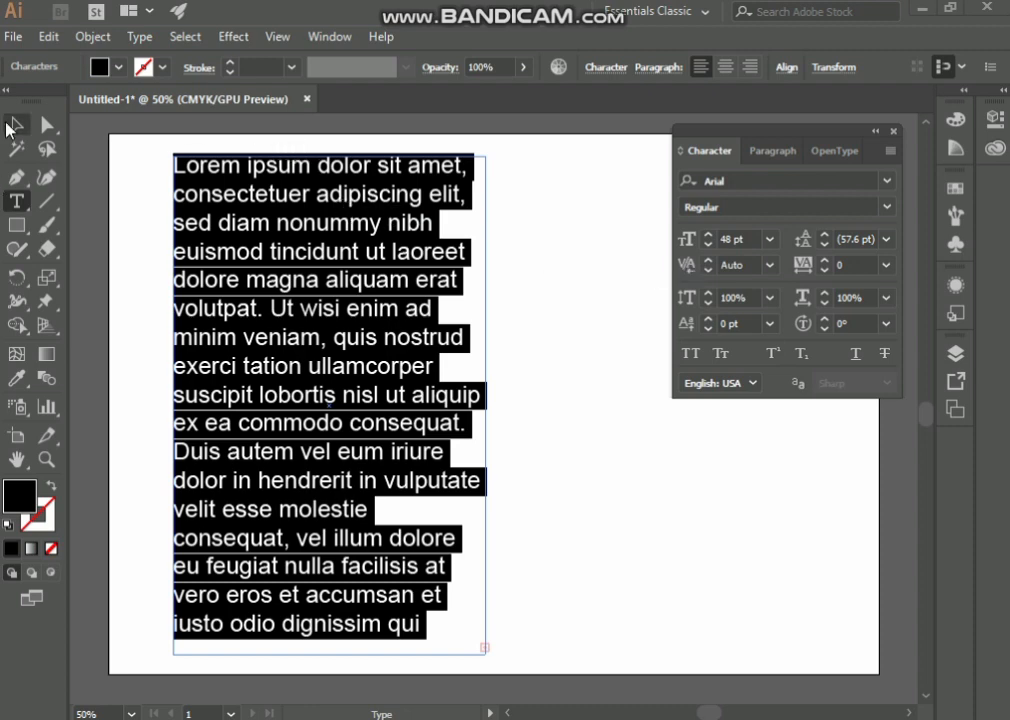
# Delete the area text frame and create point text reading "Type Tool" in the upper part of the artboard.
pyautogui.press('Escape')
pyautogui.press('Delete')
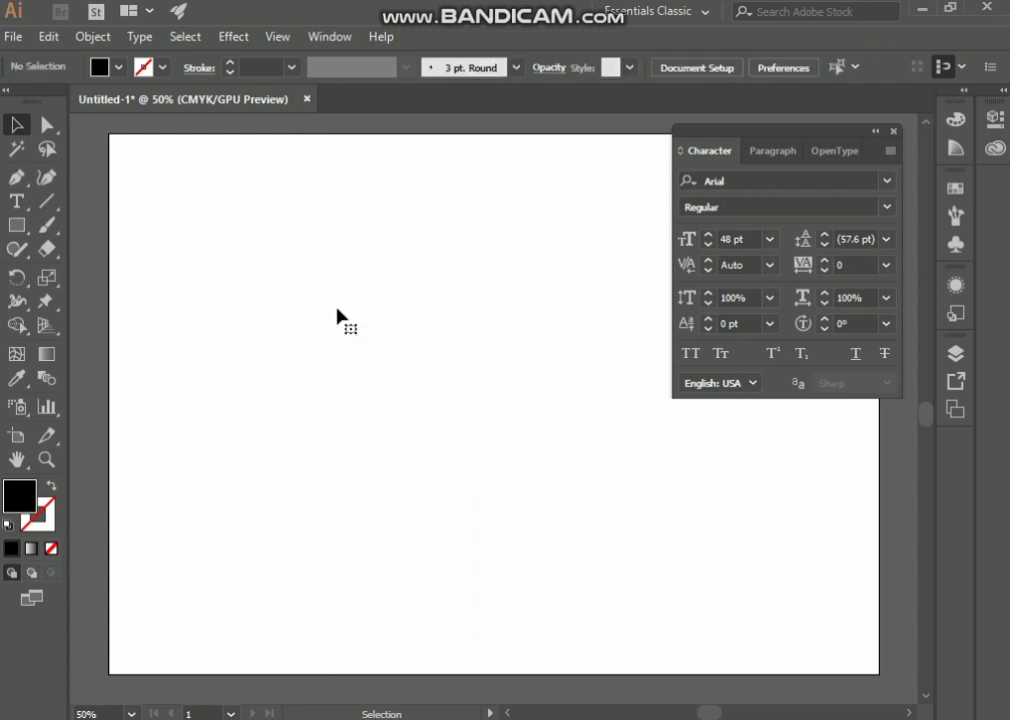
pyautogui.click(16, 201)
pyautogui.click(253, 254)
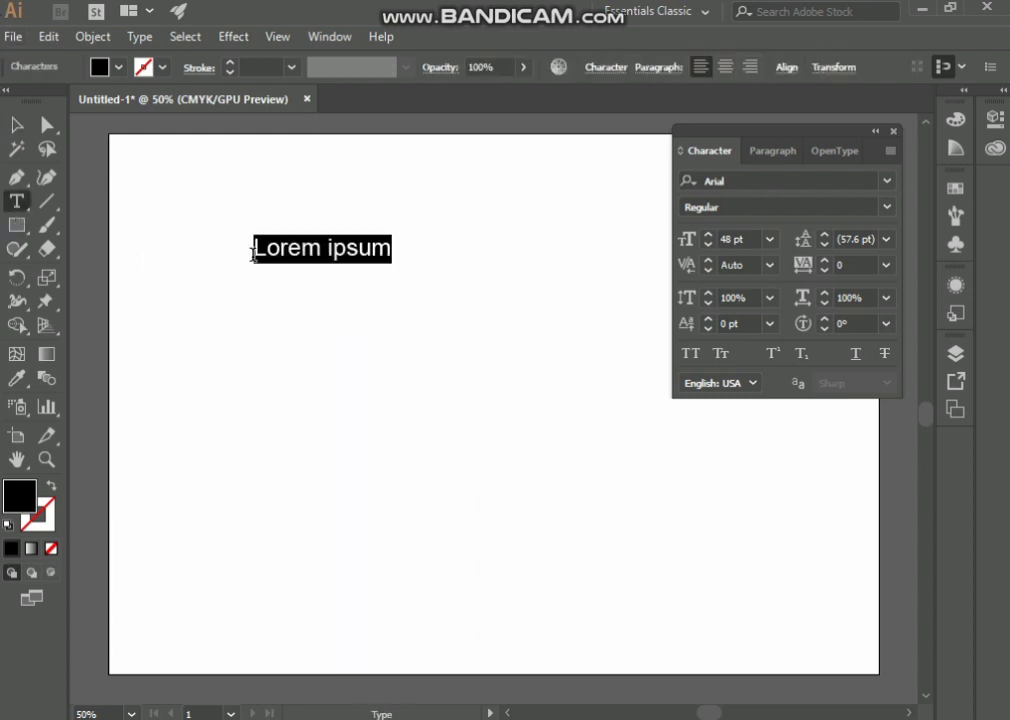
pyautogui.write('TY')
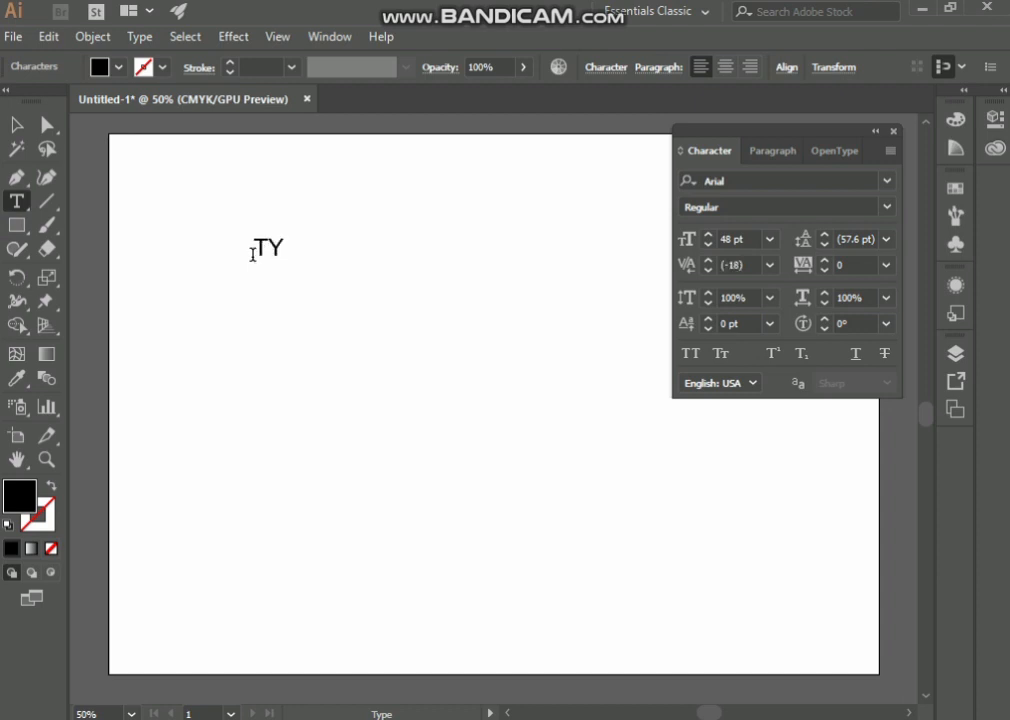
pyautogui.press('BackSpace')
pyautogui.write('ype Tool')
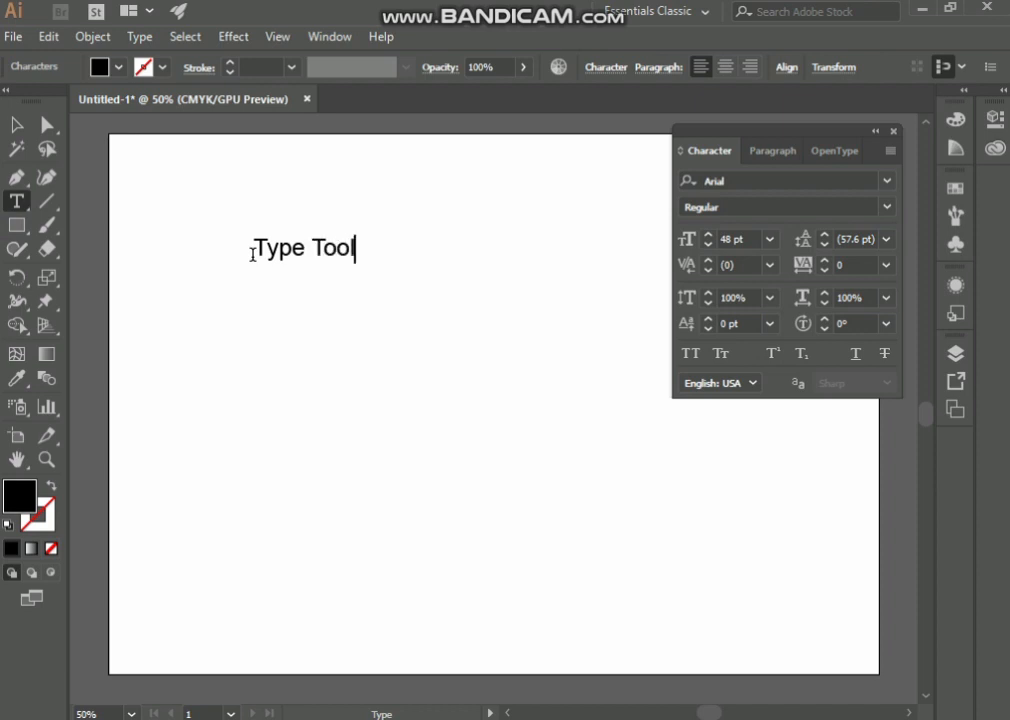
pyautogui.click(18, 126)
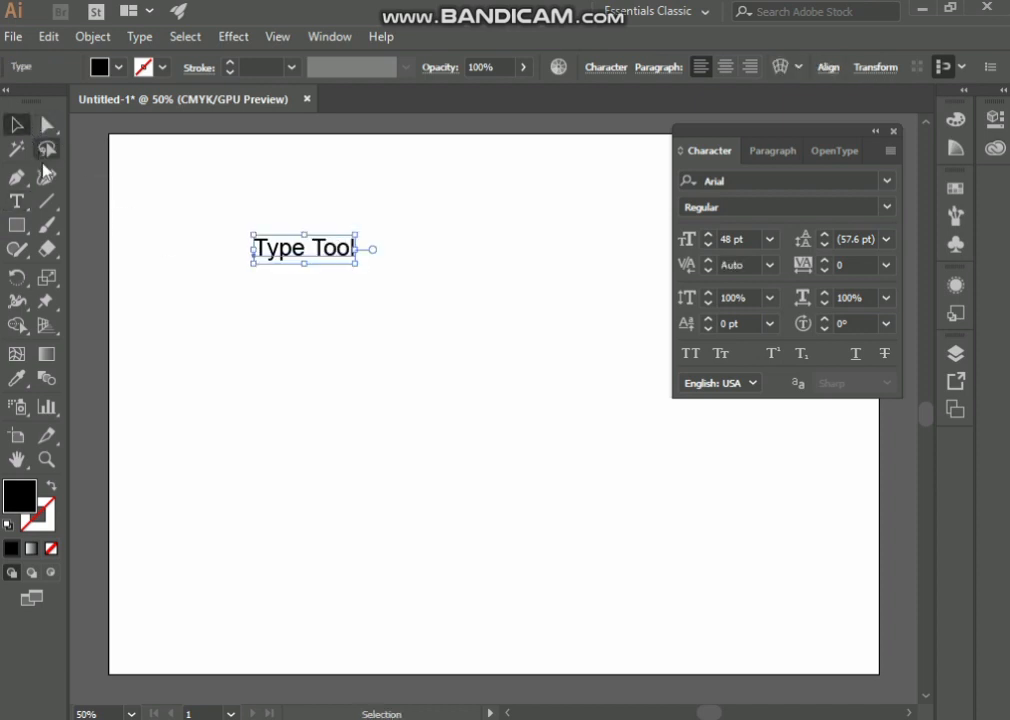
# Increase the font size of the new "Type Tool" point text step by step to 136 pt.
pyautogui.click(708, 236)
pyautogui.click(708, 236)
pyautogui.click(708, 236)
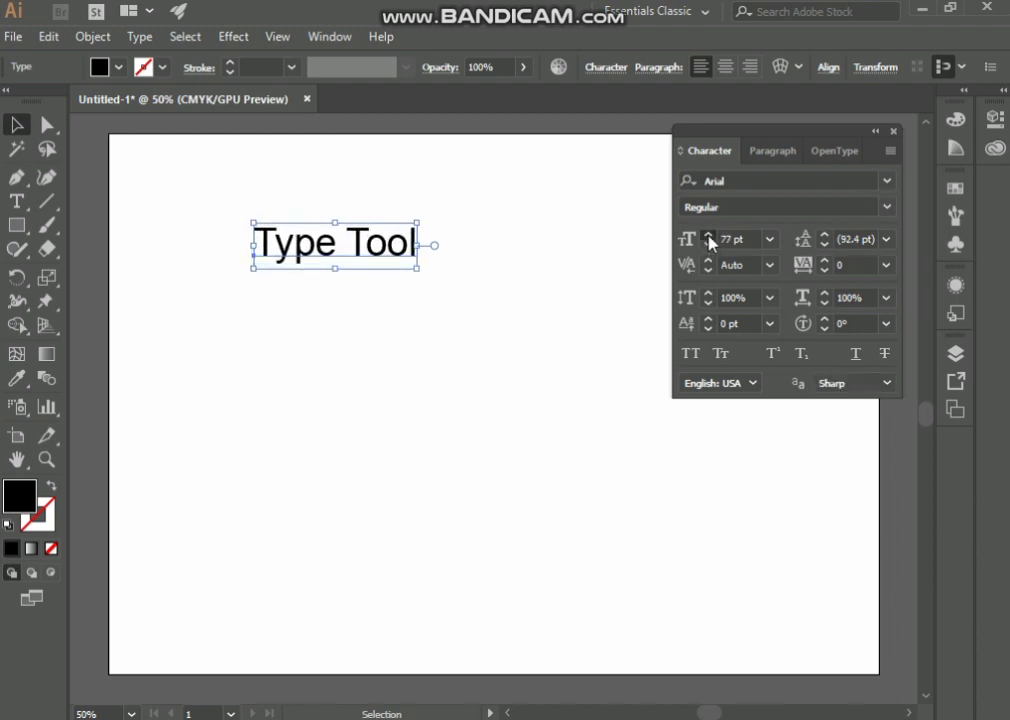
pyautogui.click(708, 236)
pyautogui.click(708, 236)
pyautogui.click(708, 237)
pyautogui.click(708, 237)
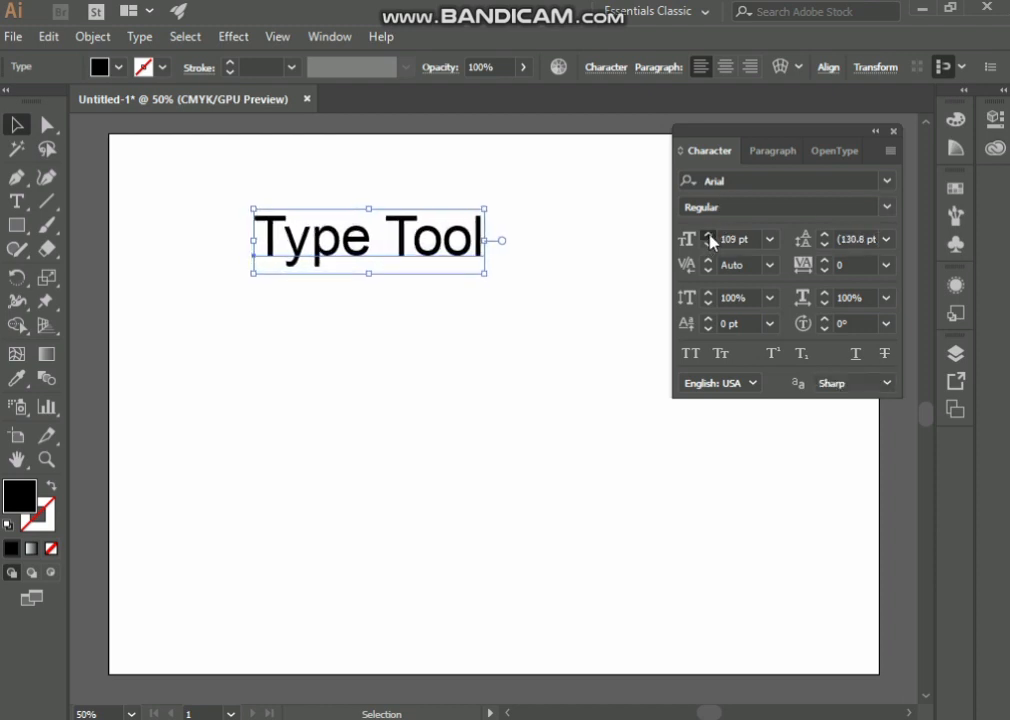
pyautogui.click(708, 237)
pyautogui.click(708, 237)
pyautogui.click(708, 237)
pyautogui.click(708, 236)
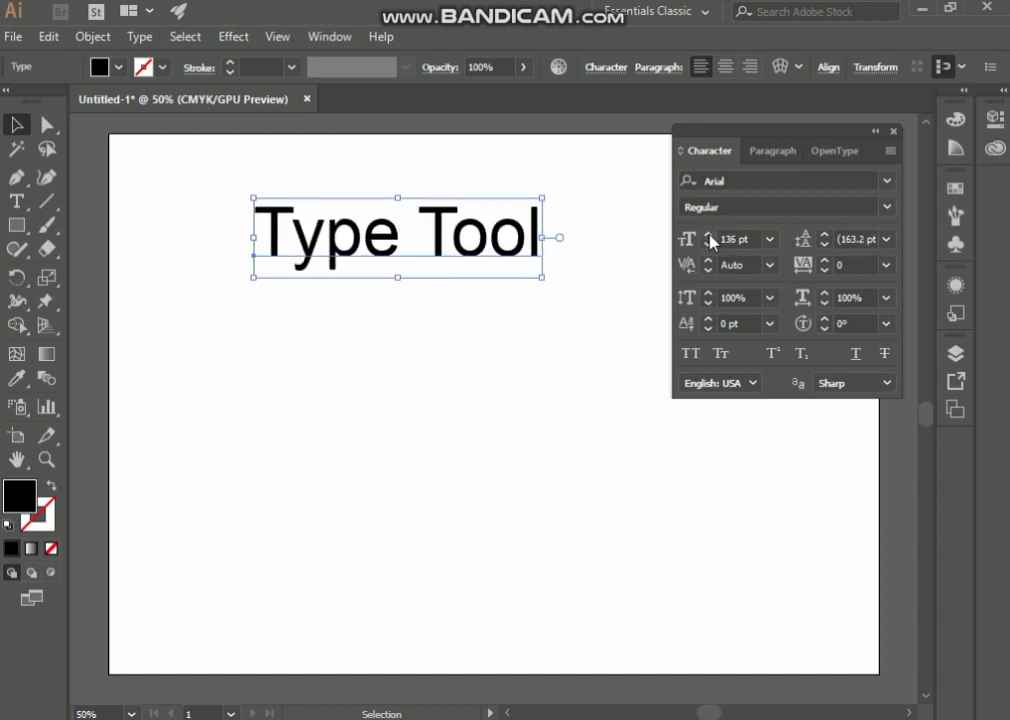
# Move the "Type Tool" text slightly lower and to the left, and try Optical and Metrics - Roman Only kerning on it.
pyautogui.moveTo(461, 241); pyautogui.dragTo(421, 295)
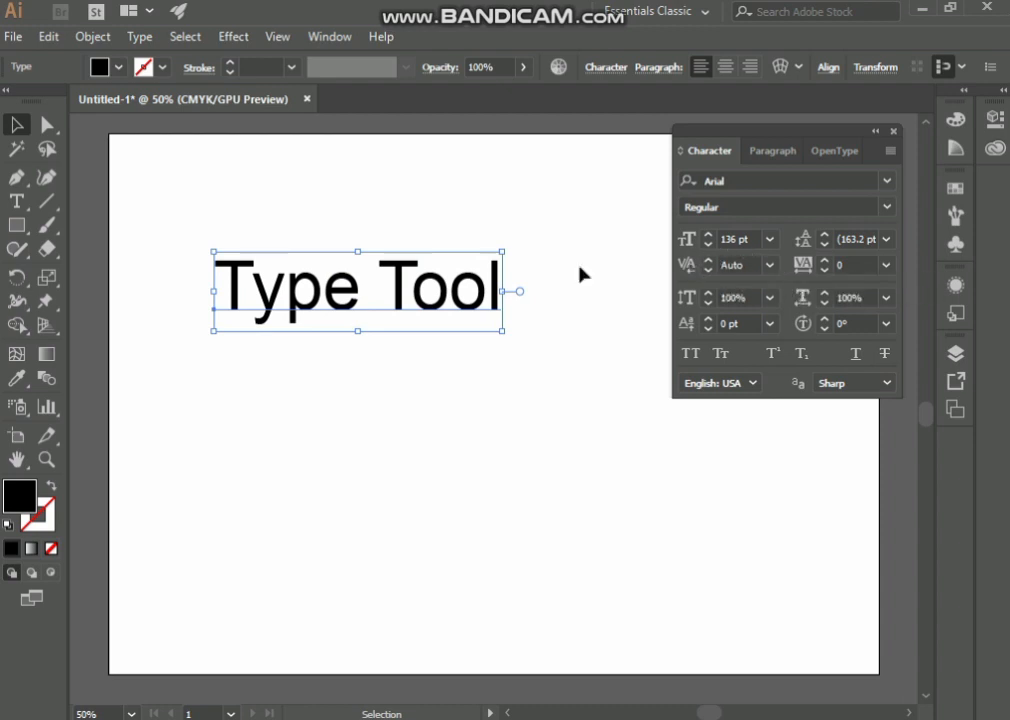
pyautogui.click(770, 265)
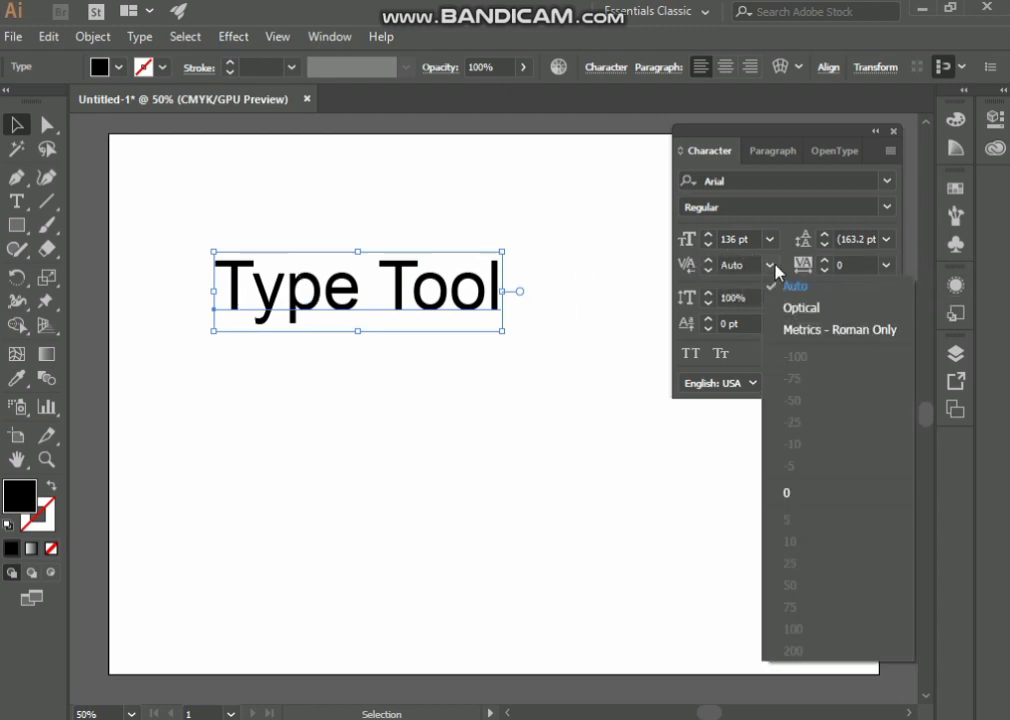
pyautogui.click(790, 307)
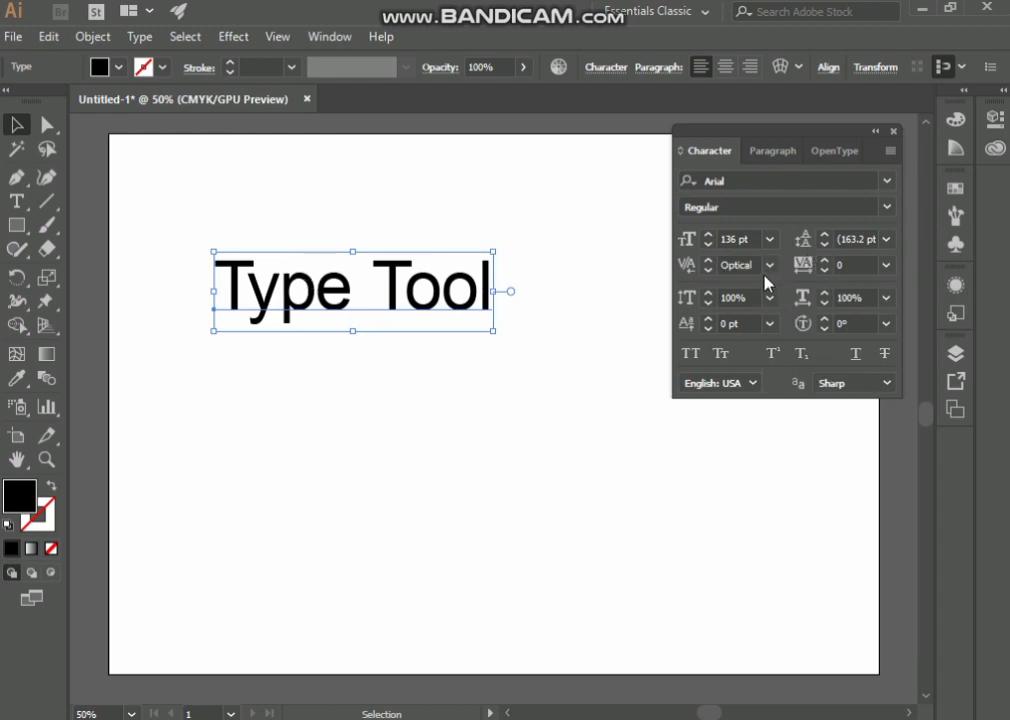
pyautogui.click(769, 266)
pyautogui.click(812, 343)
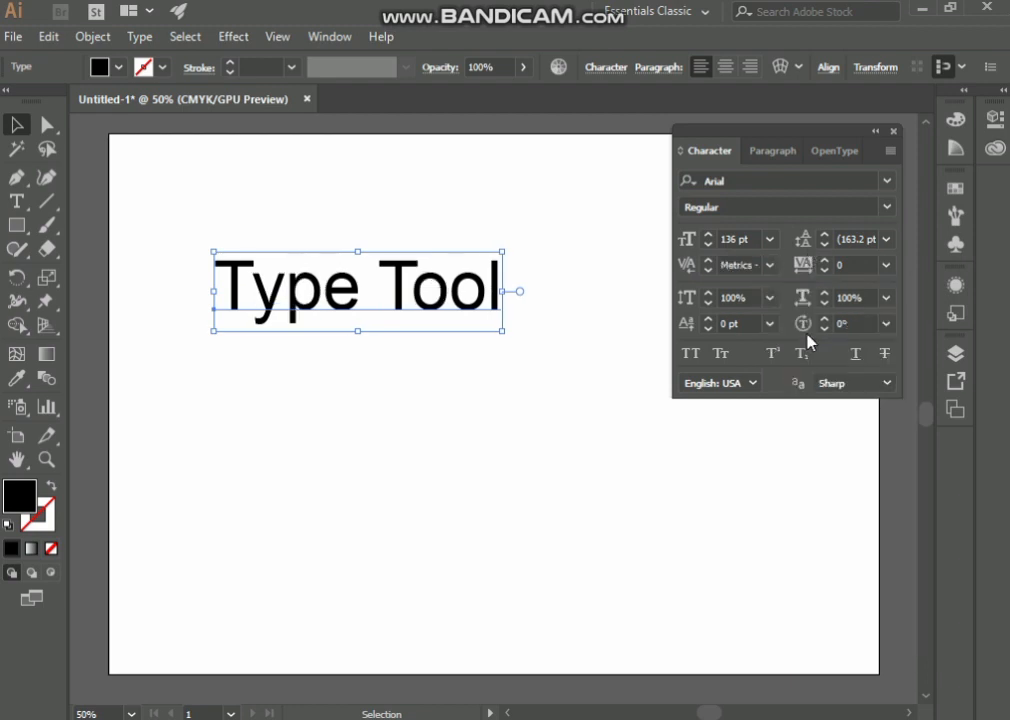
# Set the kerning of the whole "Type Tool" text to 0 and return it to Auto.
pyautogui.click(779, 270)
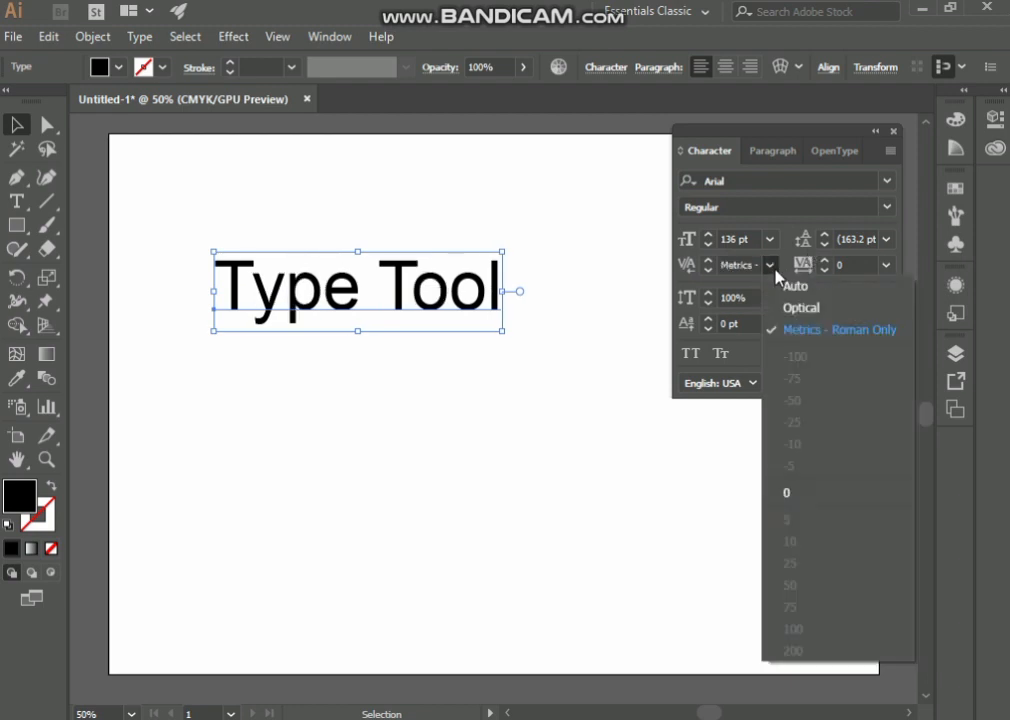
pyautogui.click(810, 489)
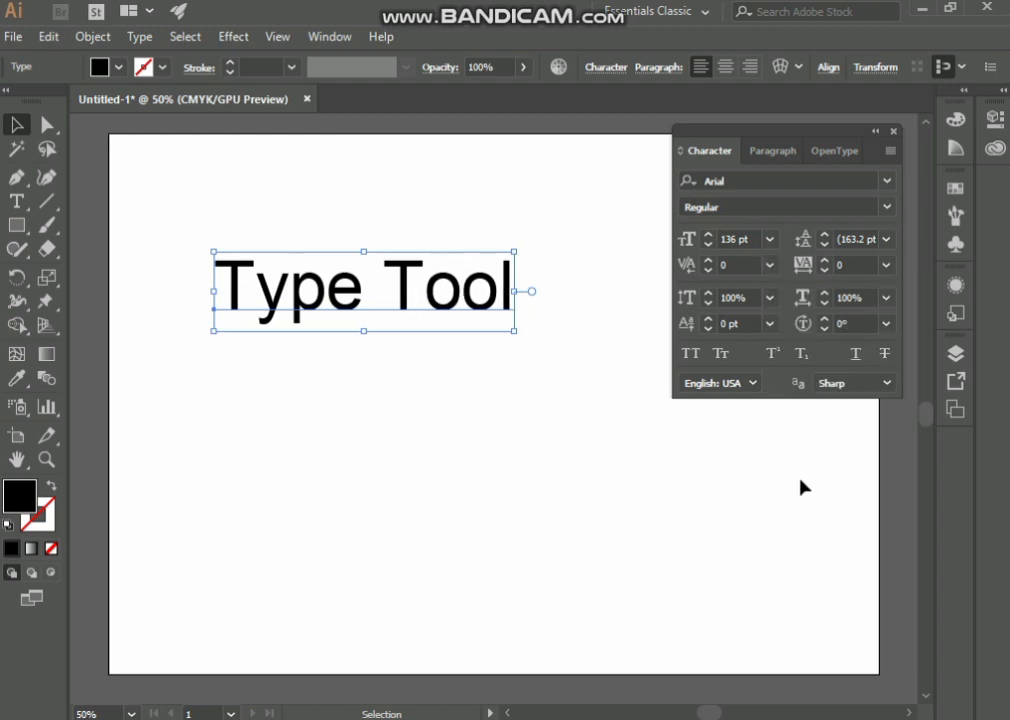
pyautogui.click(770, 265)
pyautogui.click(790, 287)
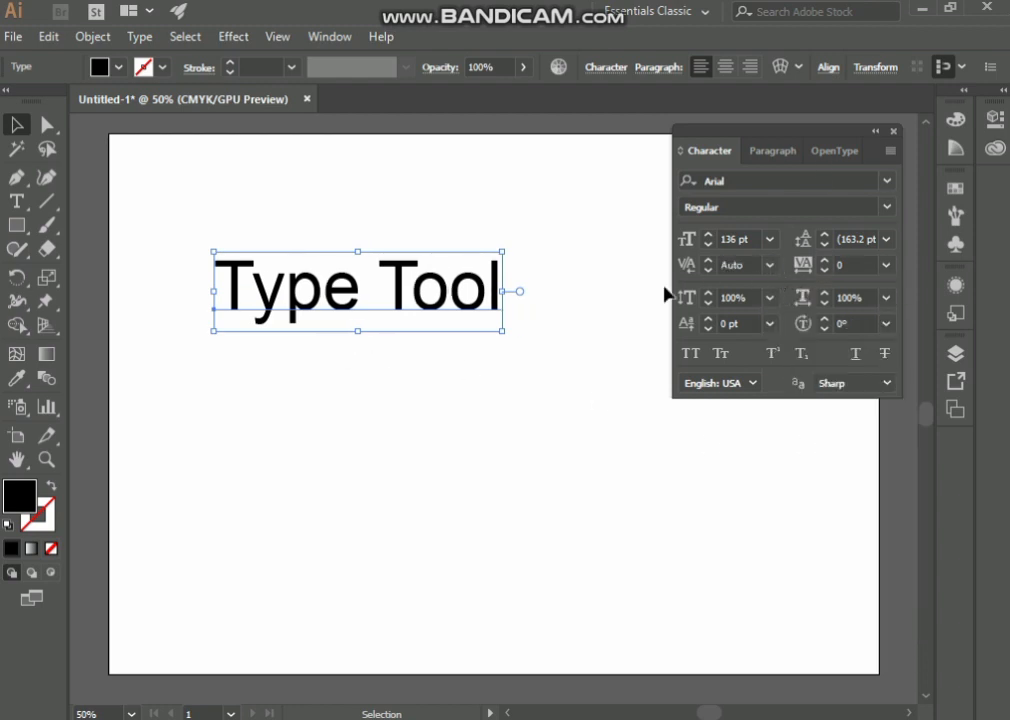
# Widen the kerning between the letters "y" and "p" of "Type" to 100 and on to 200.
pyautogui.click(18, 202)
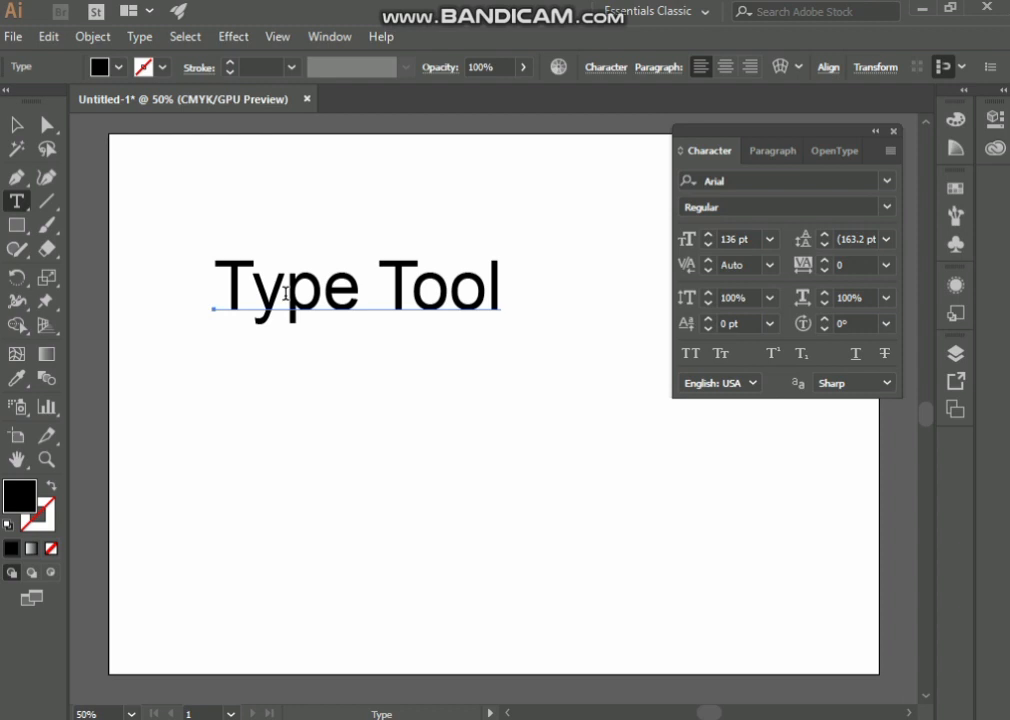
pyautogui.click(286, 293)
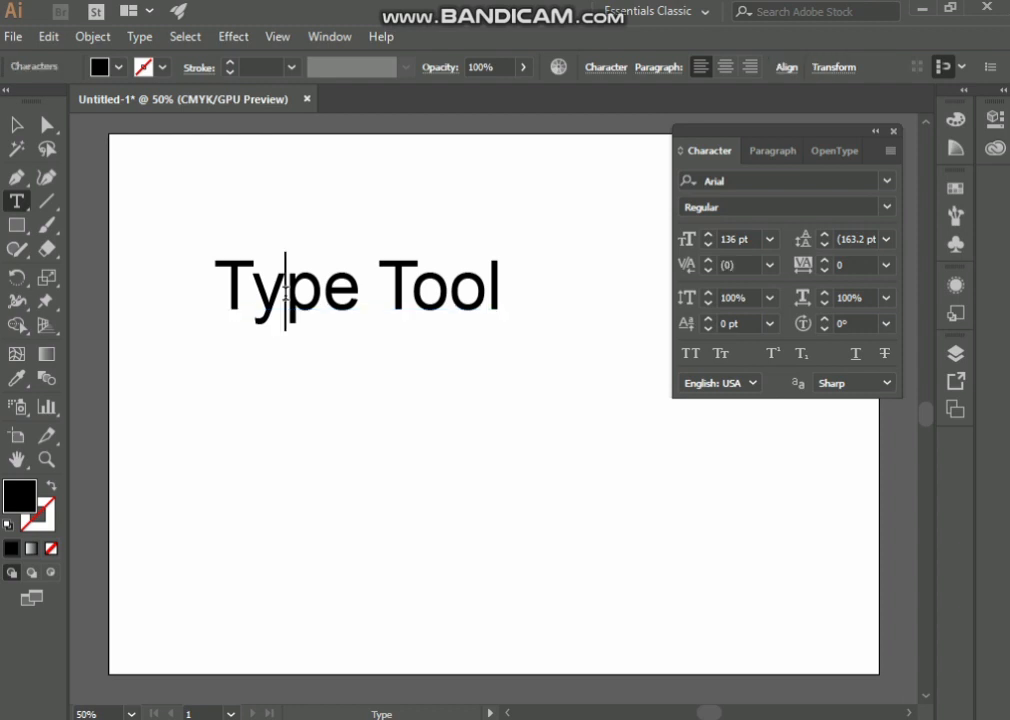
pyautogui.click(768, 268)
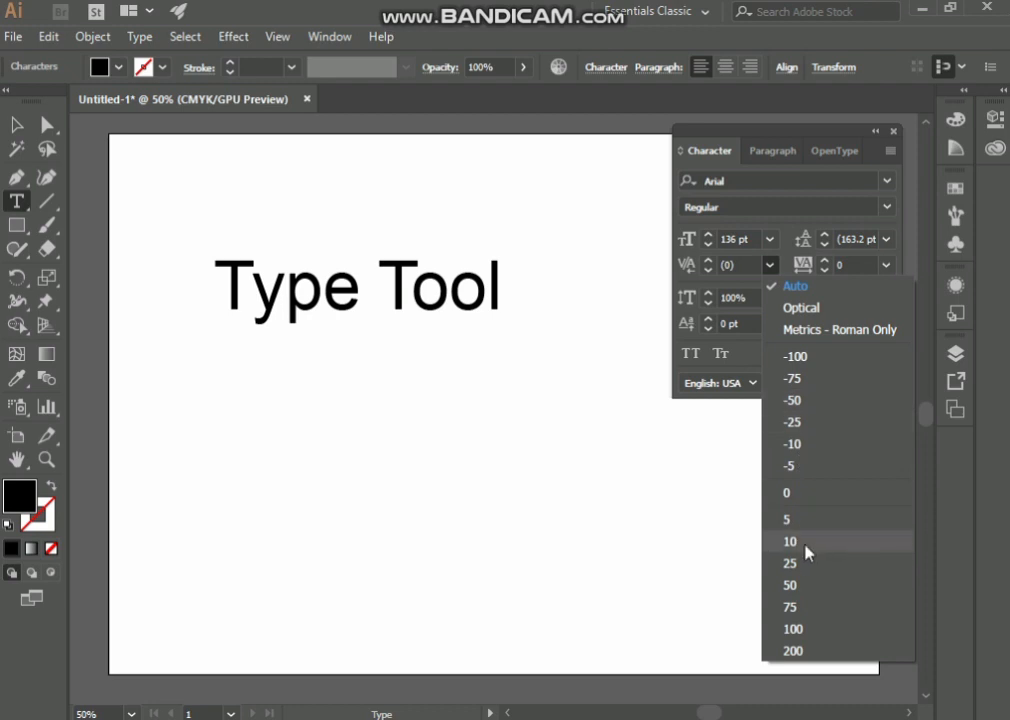
pyautogui.click(803, 627)
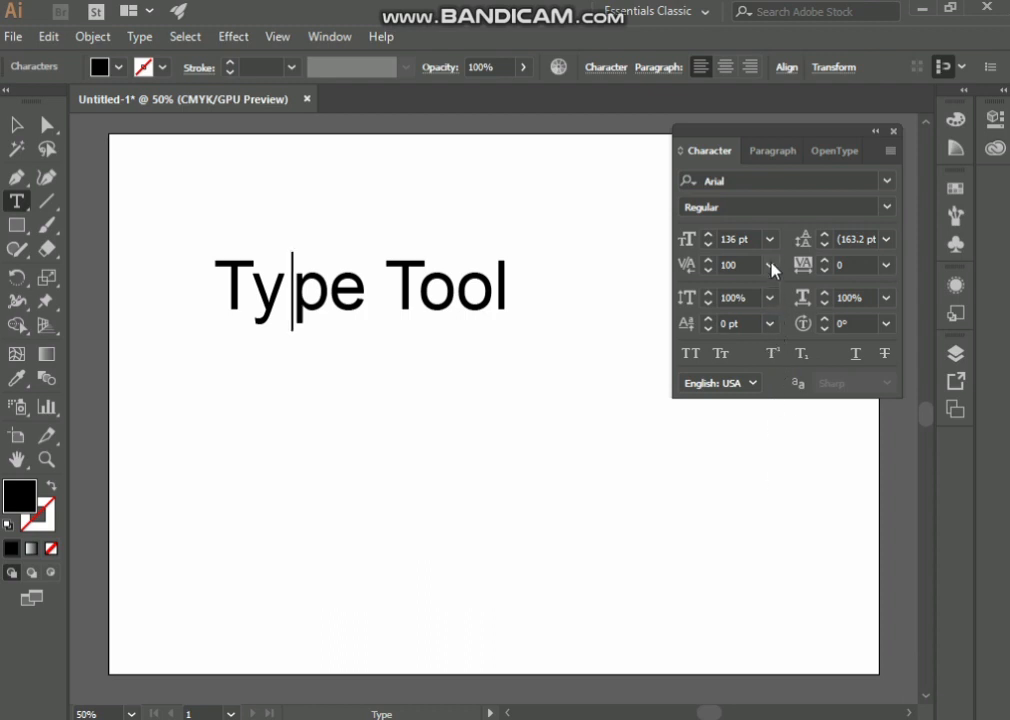
pyautogui.click(773, 268)
pyautogui.click(820, 652)
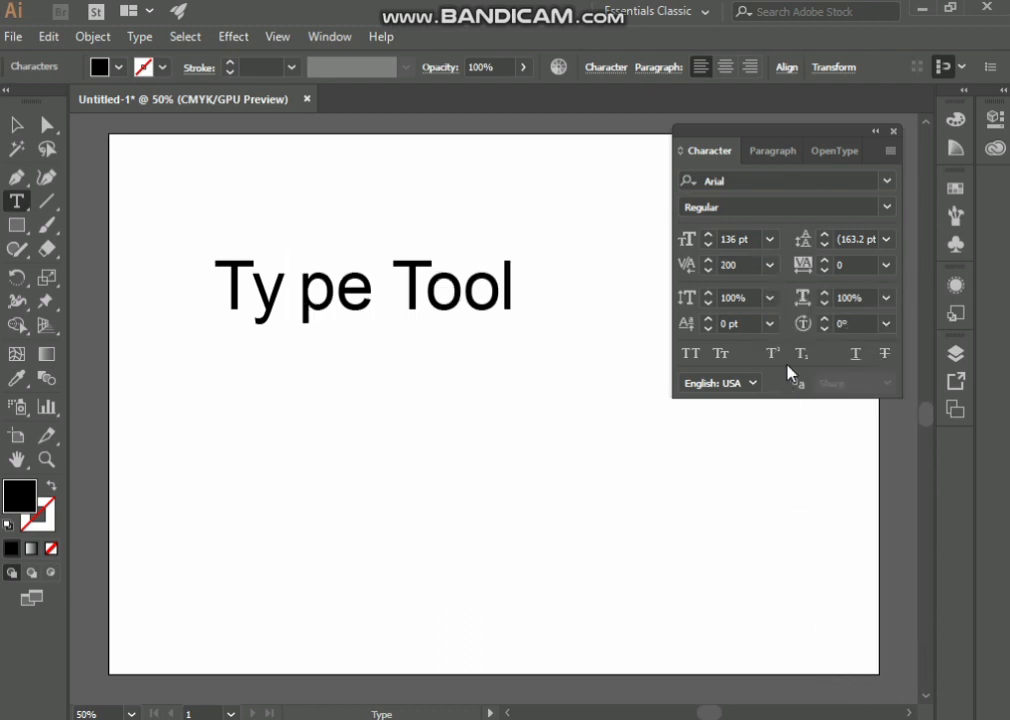
# Tighten the kerning between the letters "y" and "p" to -100, and ease it to -50.
pyautogui.click(769, 265)
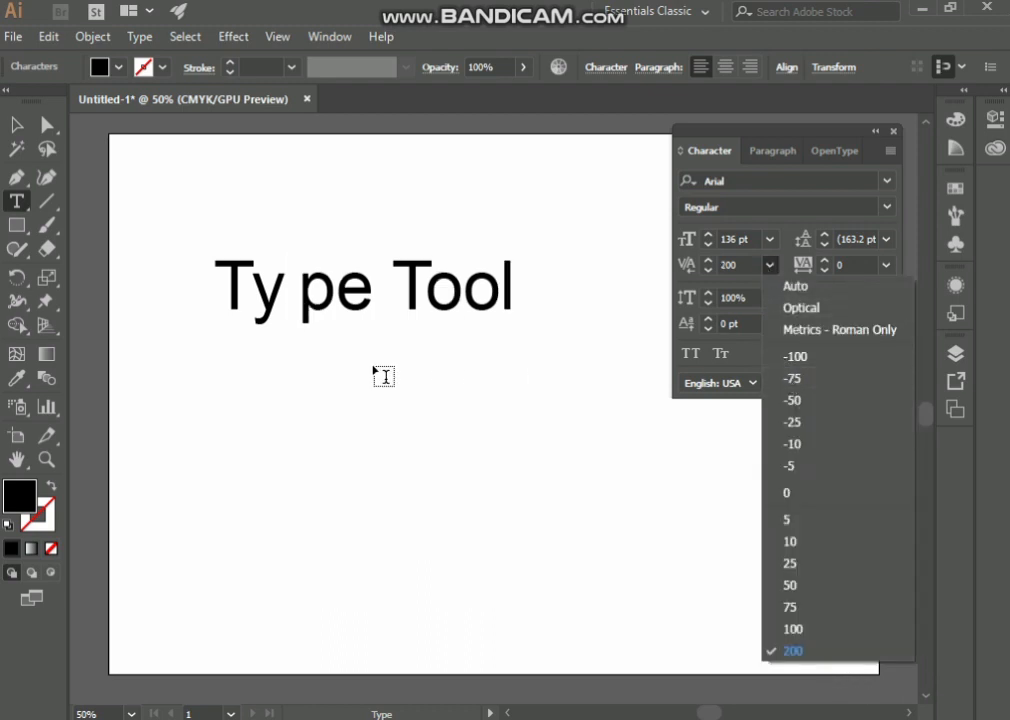
pyautogui.click(806, 358)
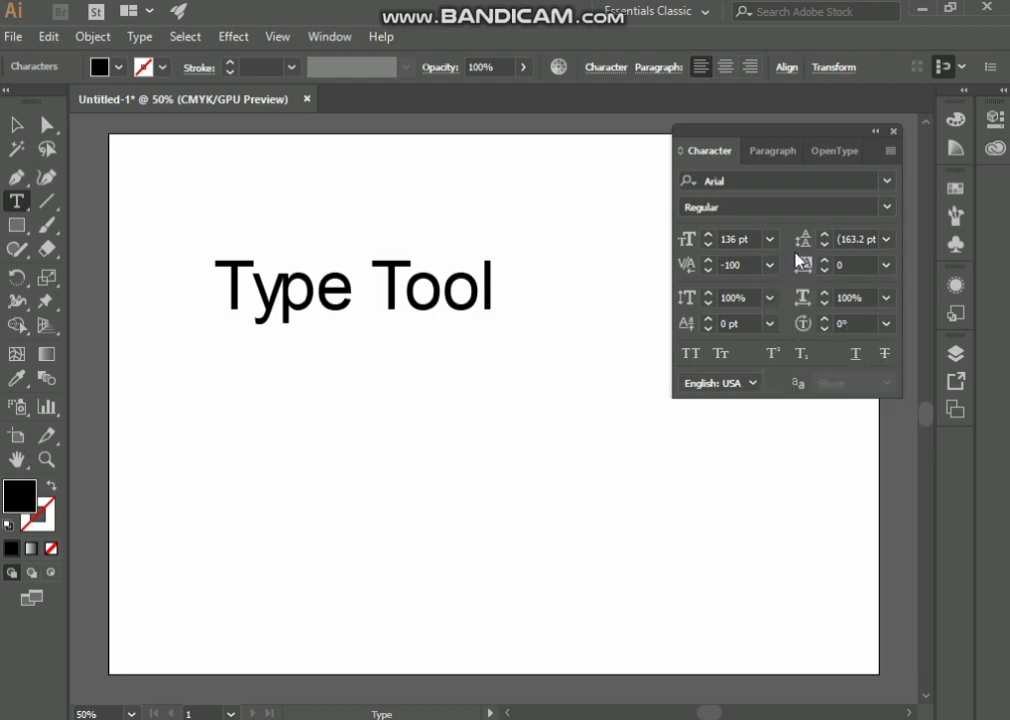
pyautogui.click(769, 265)
pyautogui.click(793, 401)
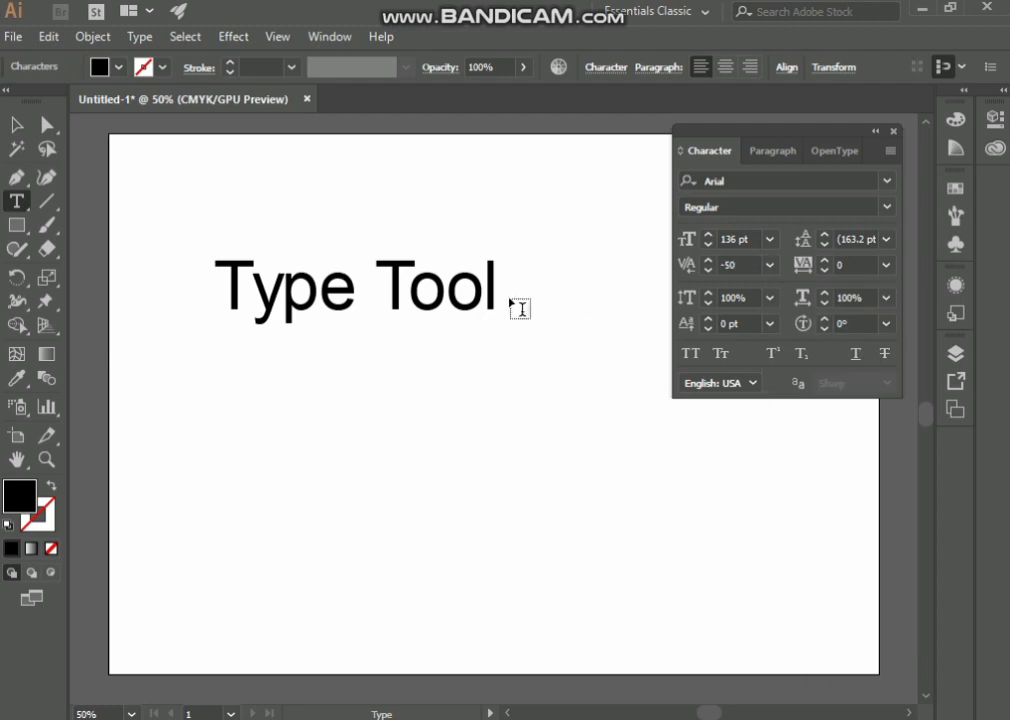
pyautogui.click(286, 298)
pyautogui.click(319, 295)
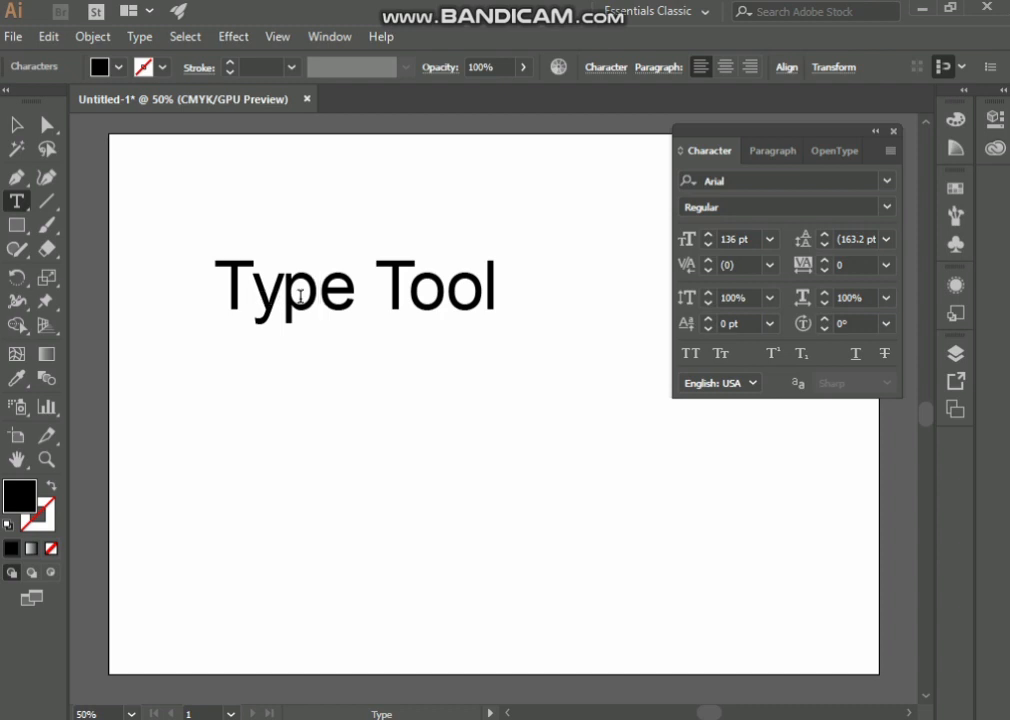
# Reset the kerning of the entire "Type Tool" text object to Auto and deselect it.
pyautogui.click(16, 124)
pyautogui.click(330, 428)
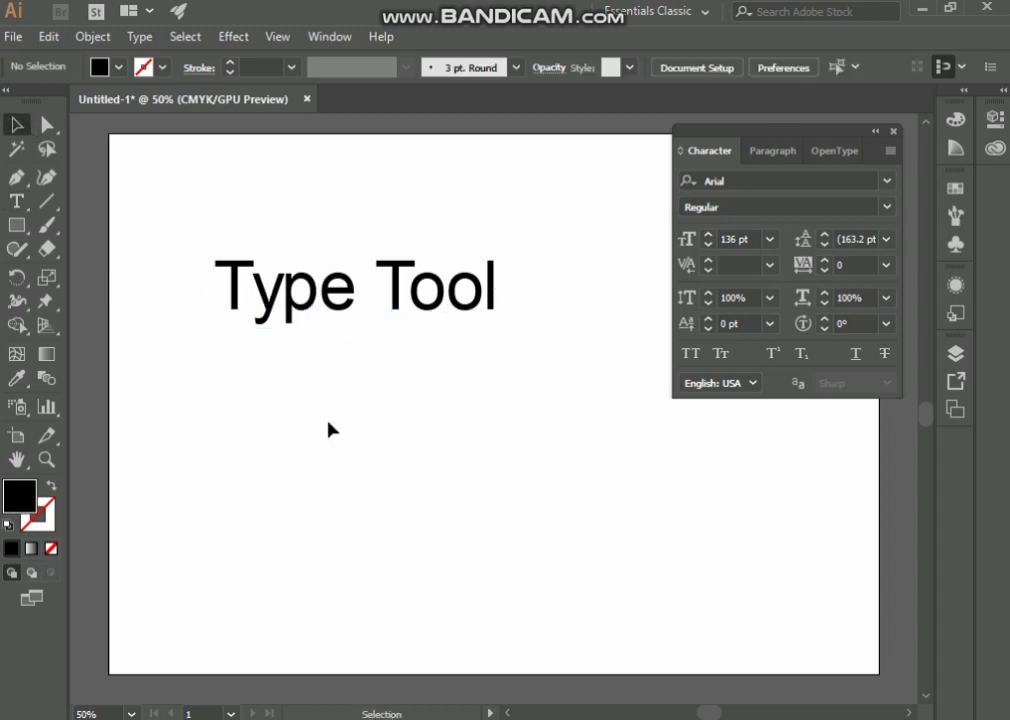
pyautogui.click(262, 290)
pyautogui.click(769, 265)
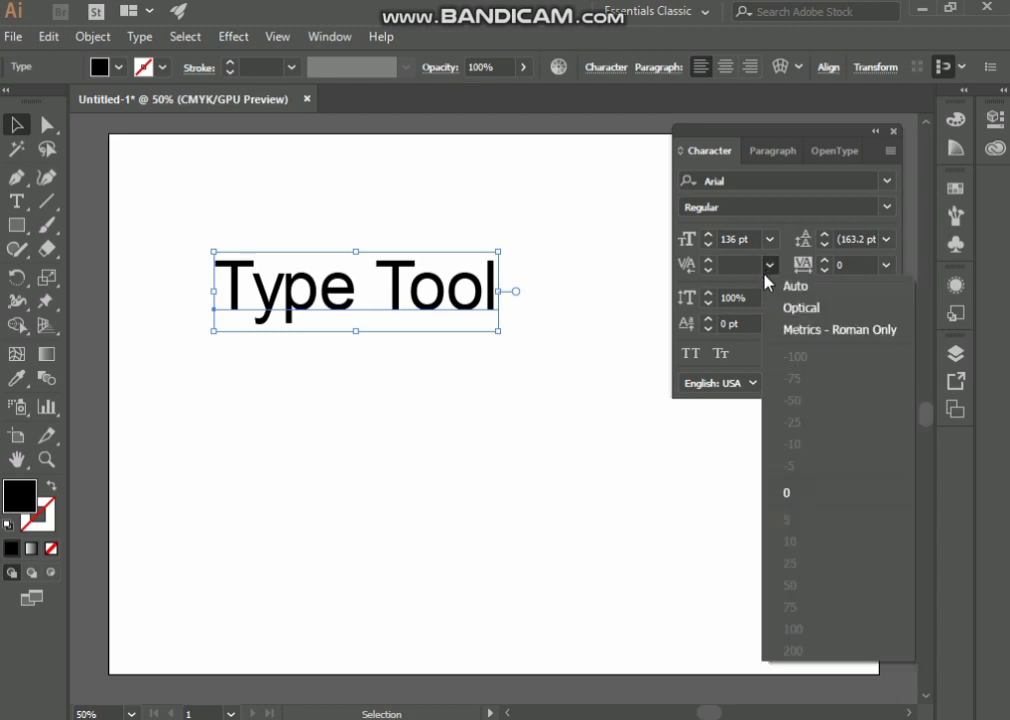
pyautogui.click(785, 287)
pyautogui.click(340, 334)
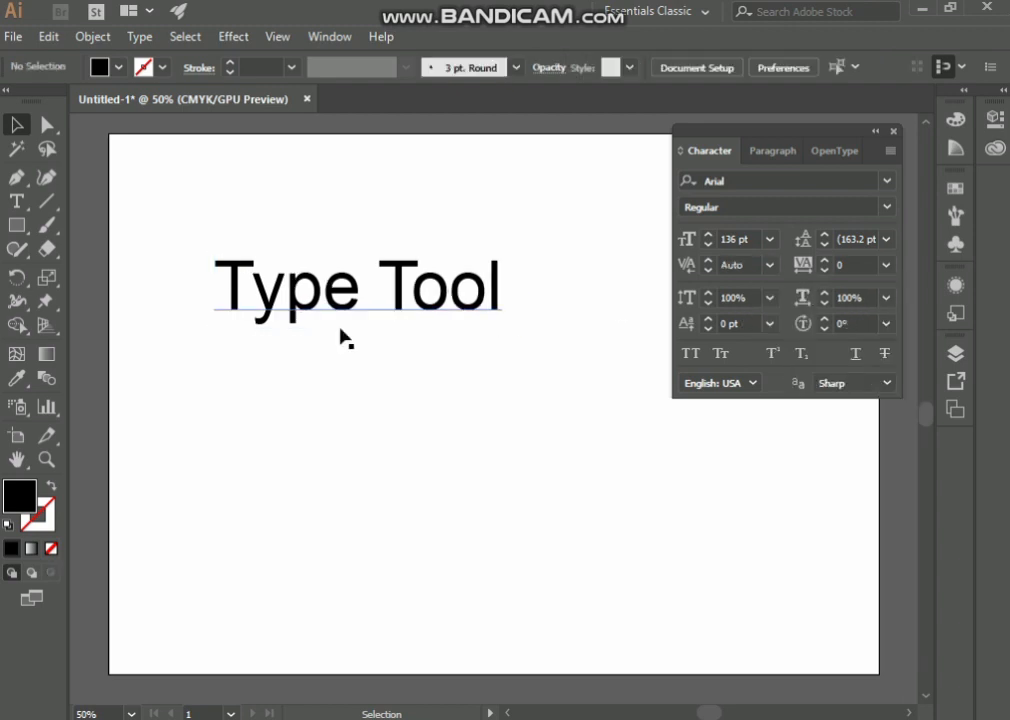
# Set the tracking of the "Type Tool" text to 200 and on to 500, and shift the widened text down and left.
pyautogui.click(245, 289)
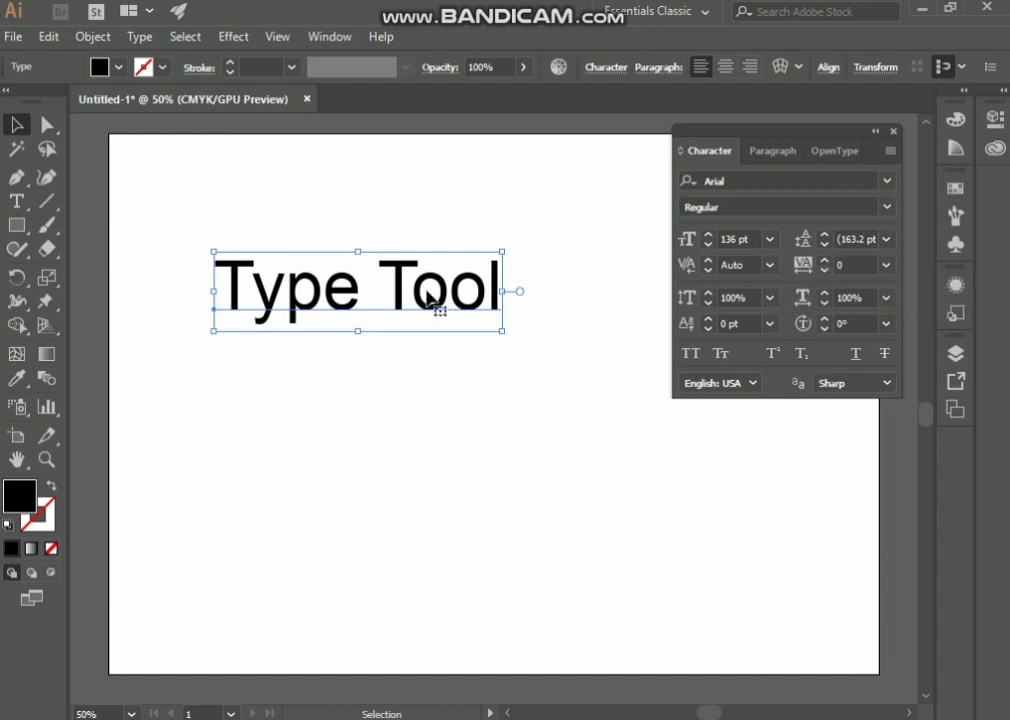
pyautogui.click(884, 276)
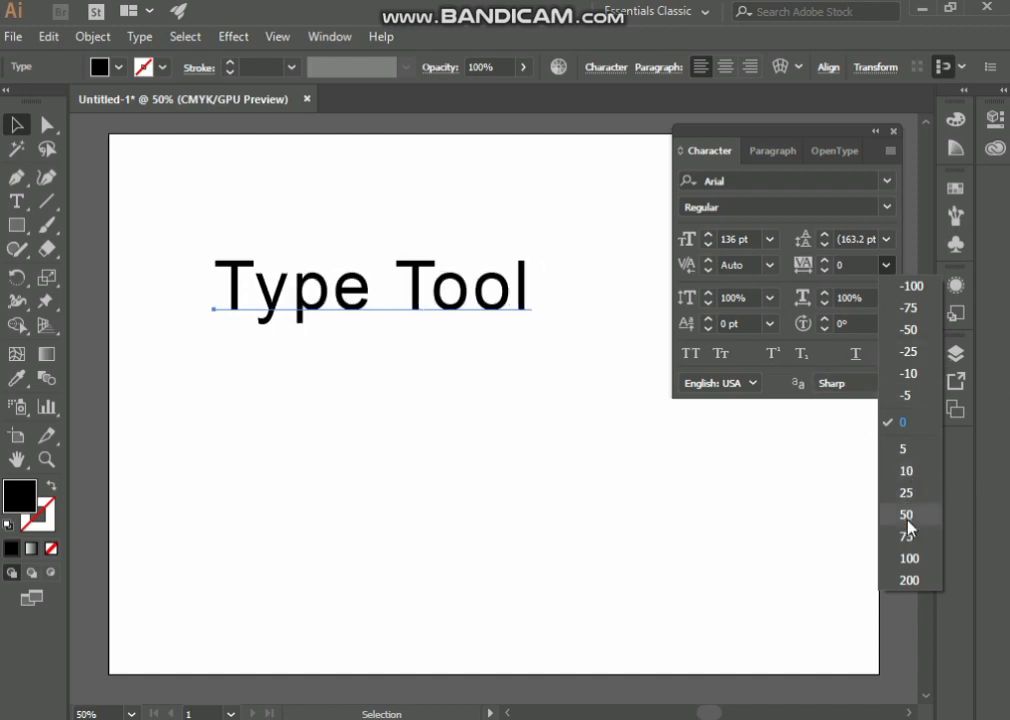
pyautogui.click(911, 580)
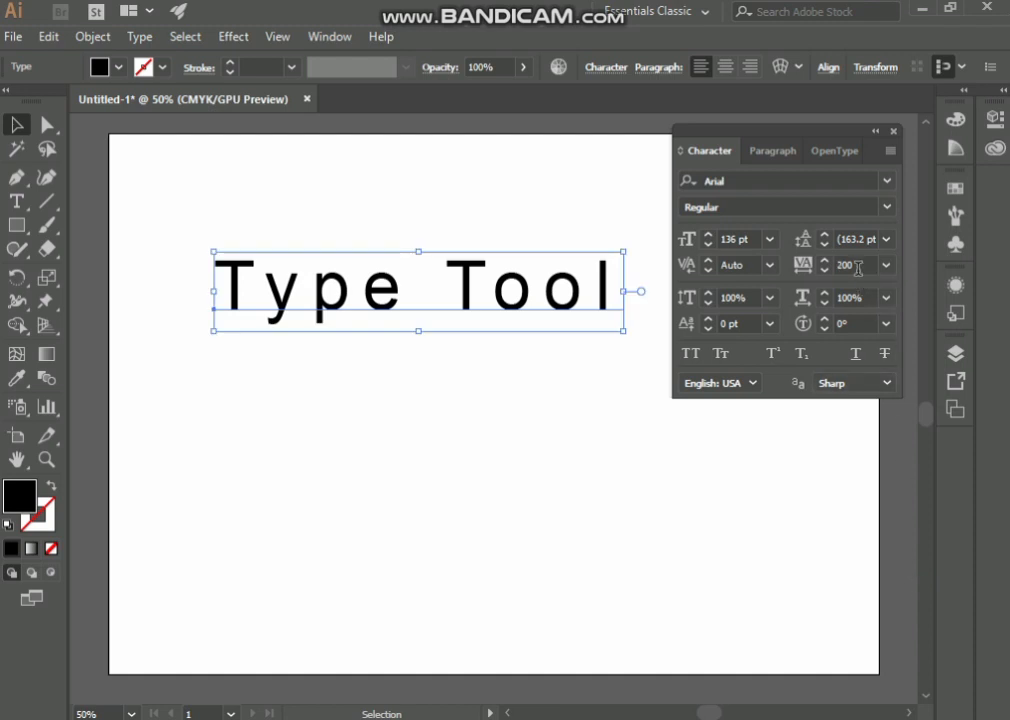
pyautogui.click(857, 266)
pyautogui.write('500')
pyautogui.press('Return')
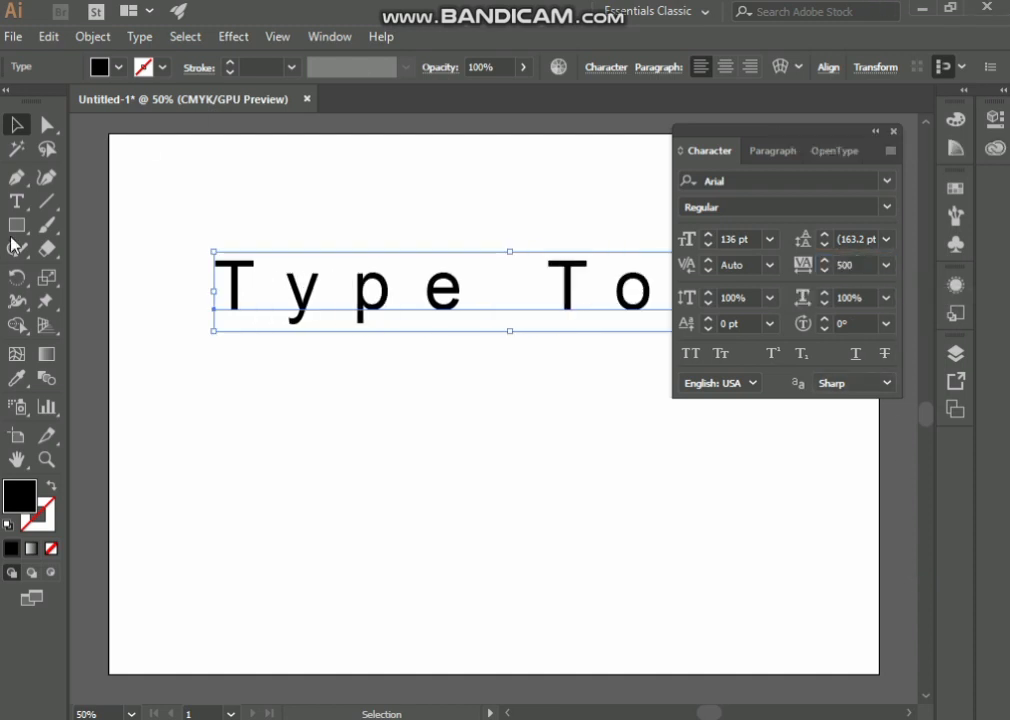
pyautogui.click(22, 124)
pyautogui.moveTo(573, 302); pyautogui.dragTo(549, 347)
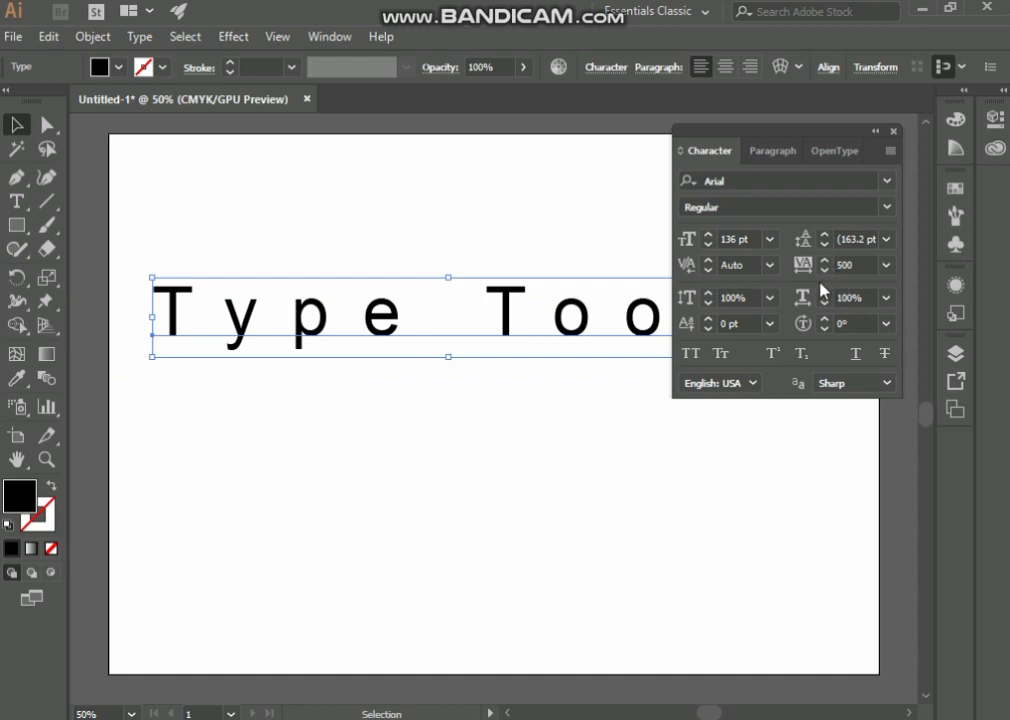
# Return the text to its previous position and set its tracking to 5.
pyautogui.press('BackSpace')
pyautogui.press('Return')
pyautogui.press('BackSpace')
pyautogui.press('Return')
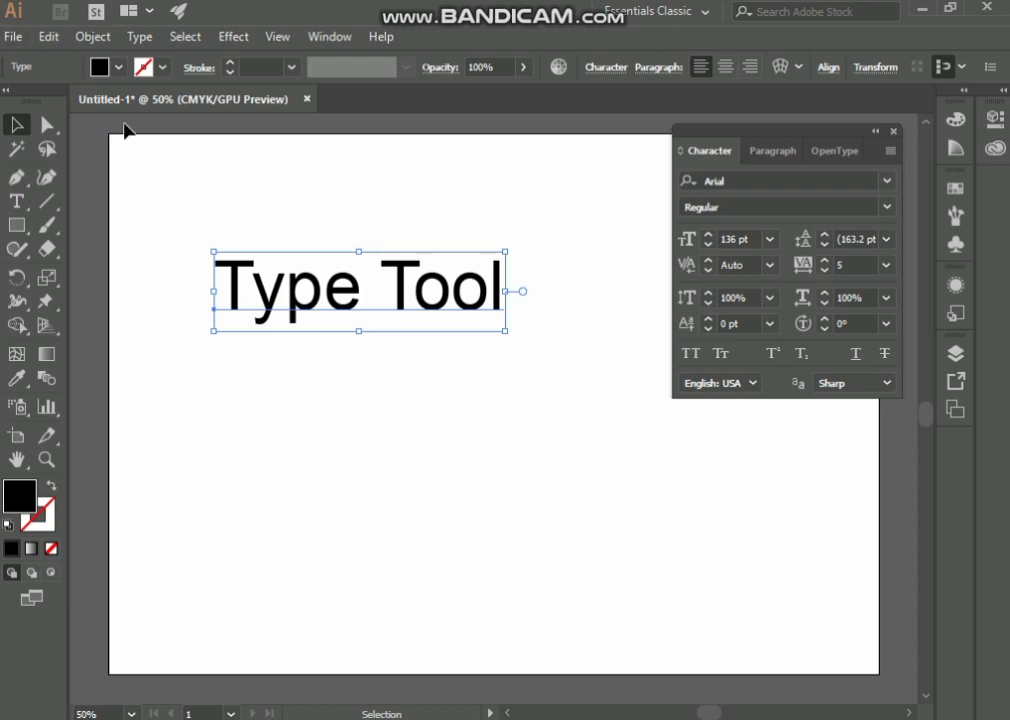
# Stretch the "Type Tool" text vertically to a font size of about 697 pt and move it lower on the artboard.
pyautogui.click(47, 124)
pyautogui.click(365, 219)
pyautogui.click(424, 305)
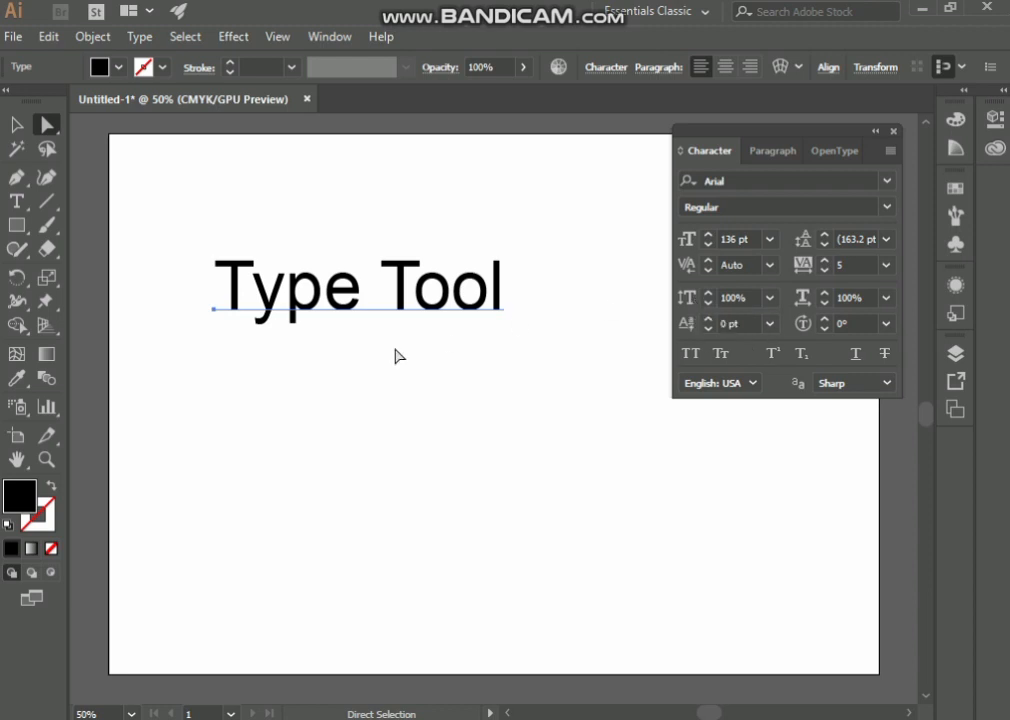
pyautogui.click(16, 124)
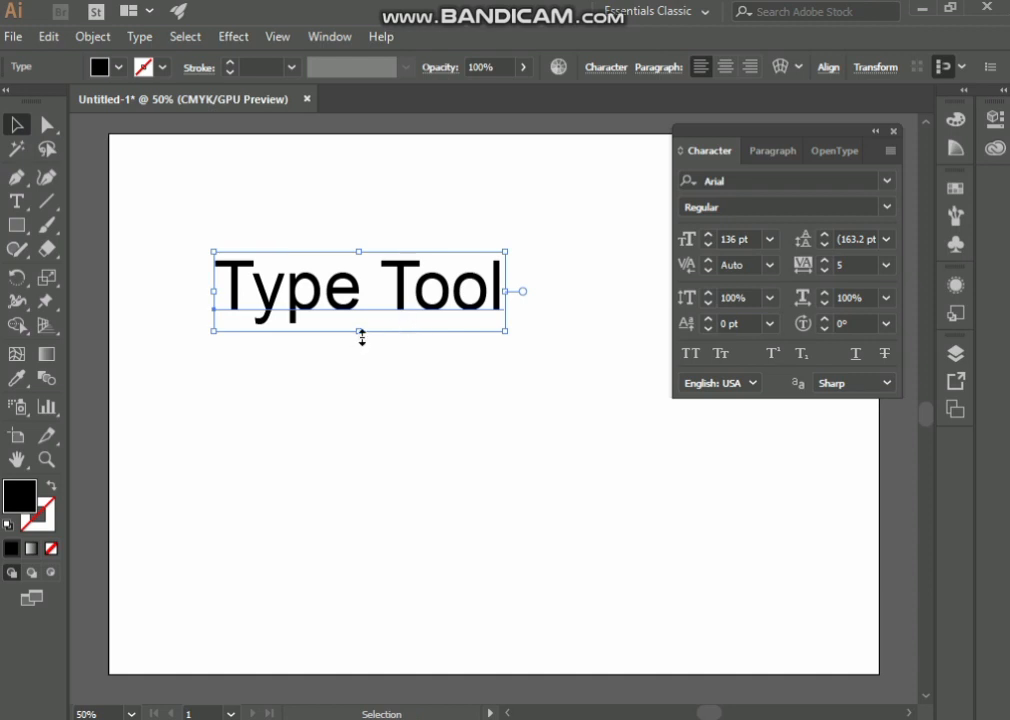
pyautogui.moveTo(362, 337); pyautogui.dragTo(359, 501)
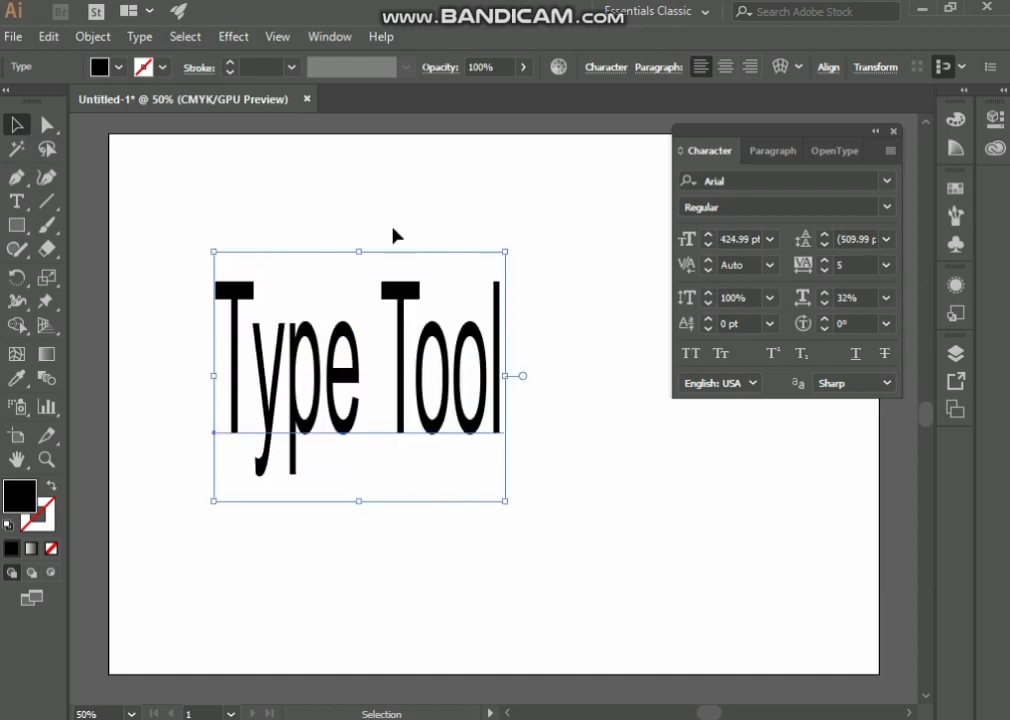
pyautogui.moveTo(362, 251); pyautogui.dragTo(420, 345)
pyautogui.scroll(-5, 428, 270)
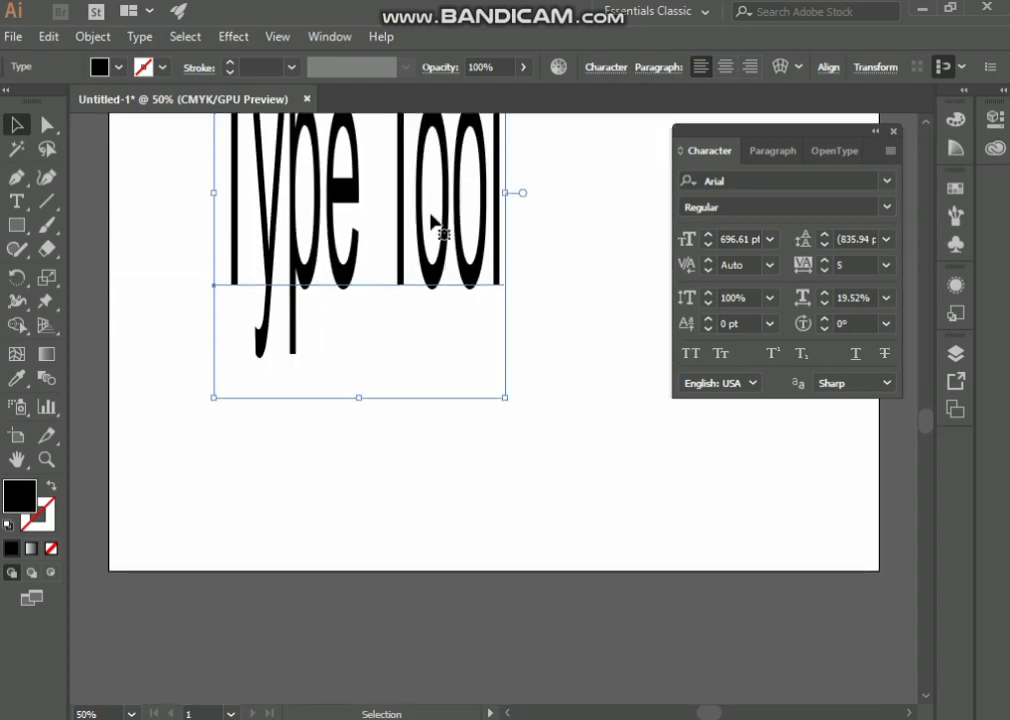
pyautogui.moveTo(428, 212); pyautogui.dragTo(428, 305)
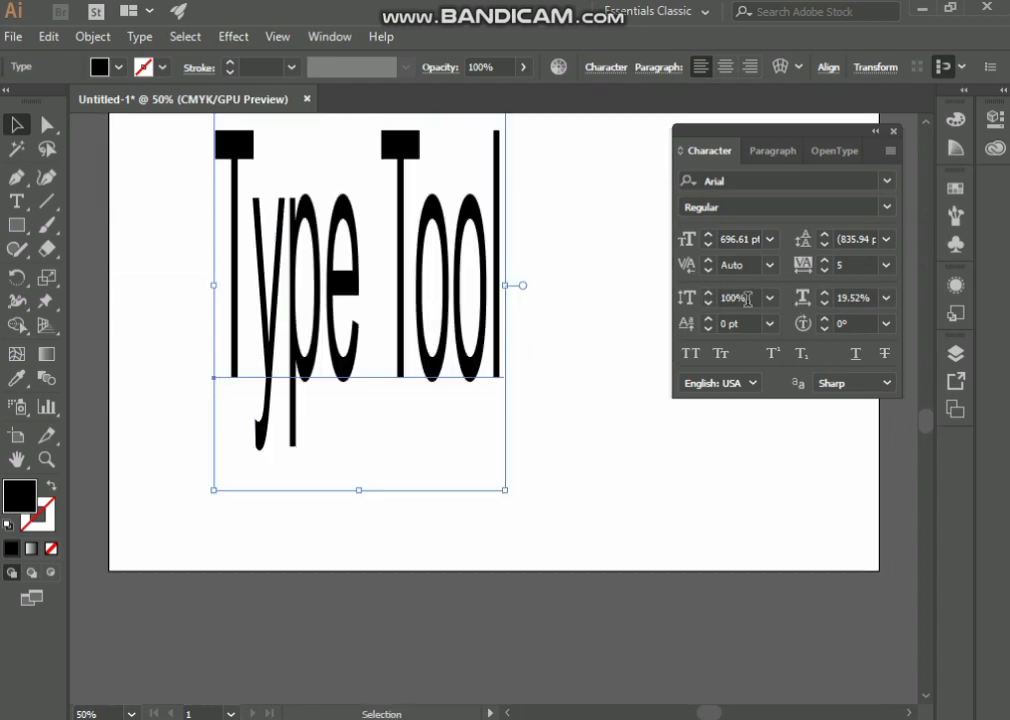
# Set the vertical scale of the stretched text to 50% and reduce it further to 25%.
pyautogui.click(770, 297)
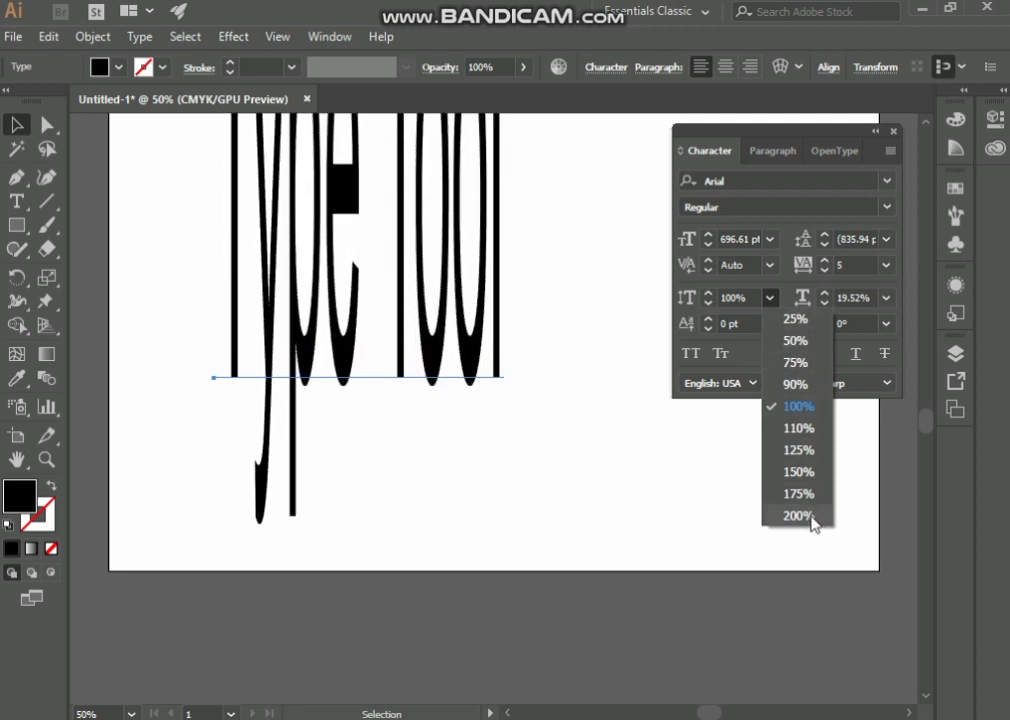
pyautogui.click(796, 340)
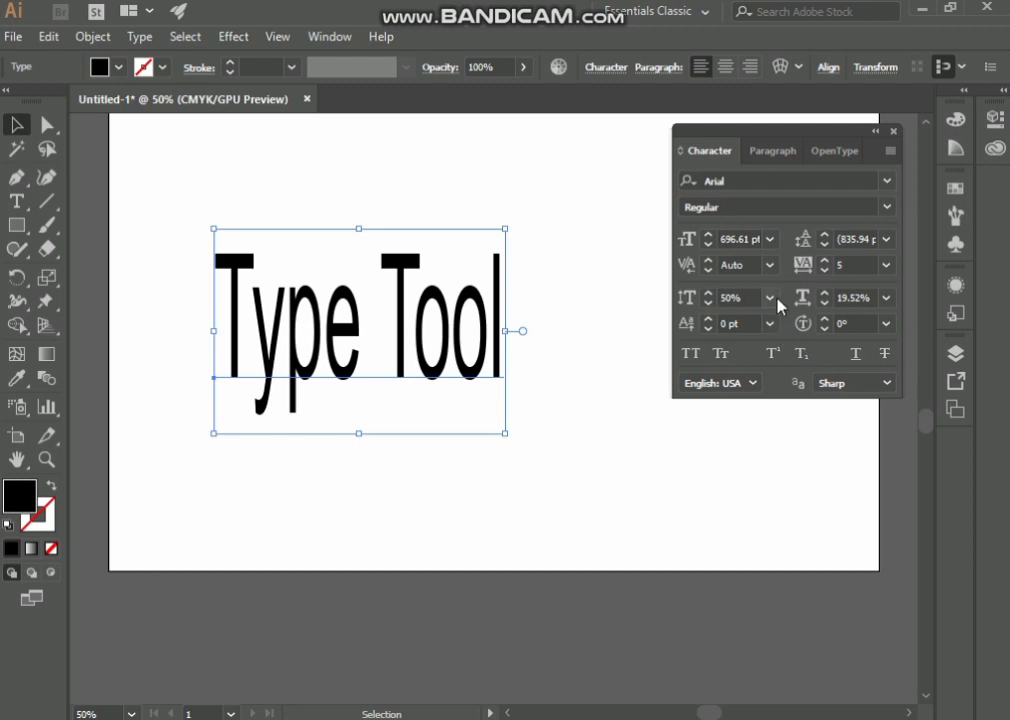
pyautogui.click(777, 302)
pyautogui.click(797, 318)
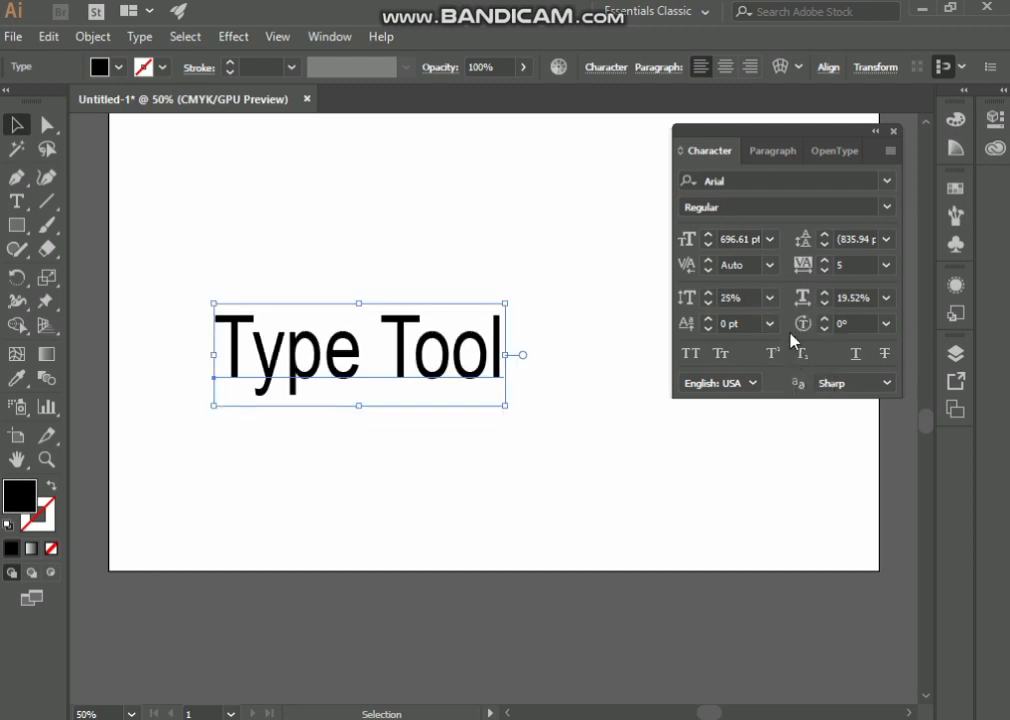
# Try vertical scales of 10% and 50% on the "Type Tool" text.
pyautogui.click(753, 293)
pyautogui.write('100')
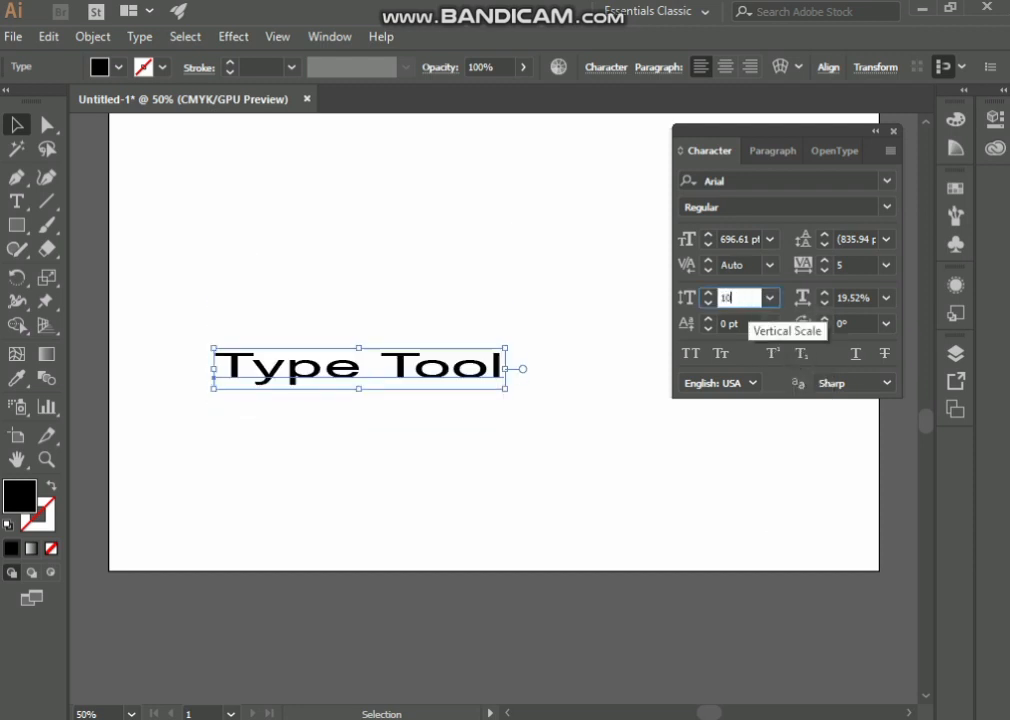
pyautogui.press('BackSpace')
pyautogui.press('BackSpace')
pyautogui.press('BackSpace')
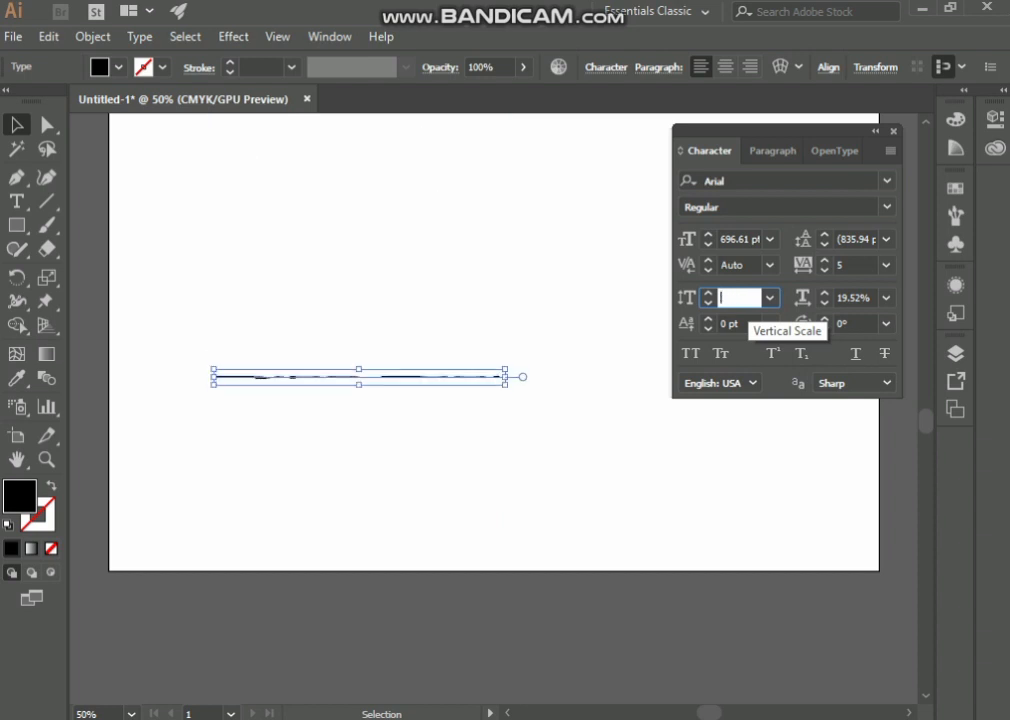
pyautogui.write('0')
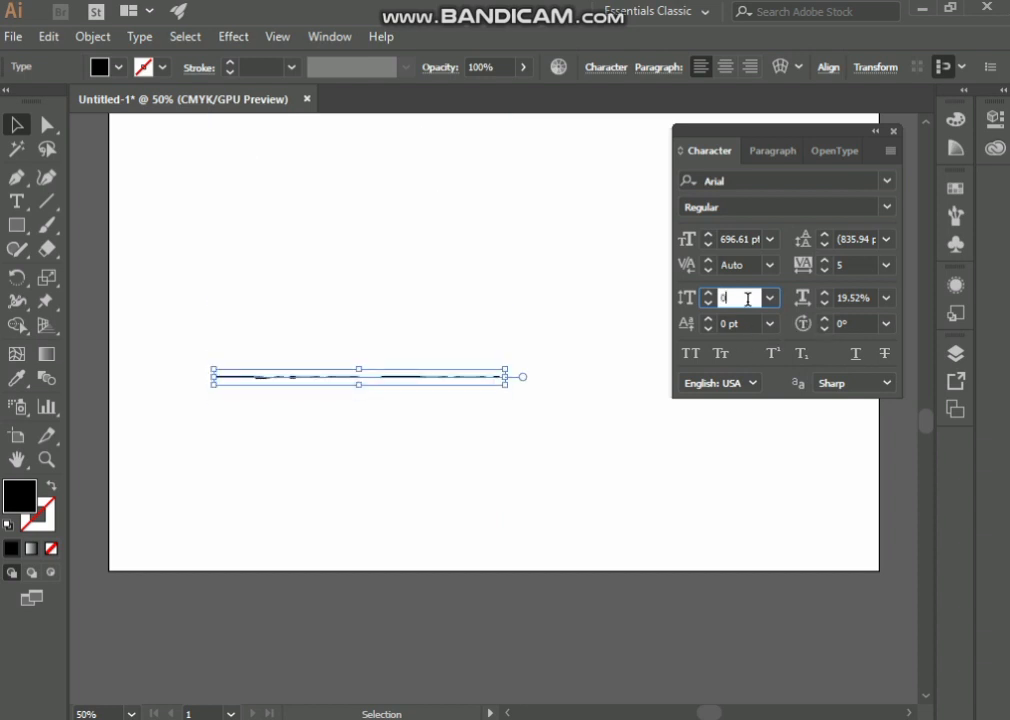
pyautogui.press('BackSpace')
pyautogui.write('50')
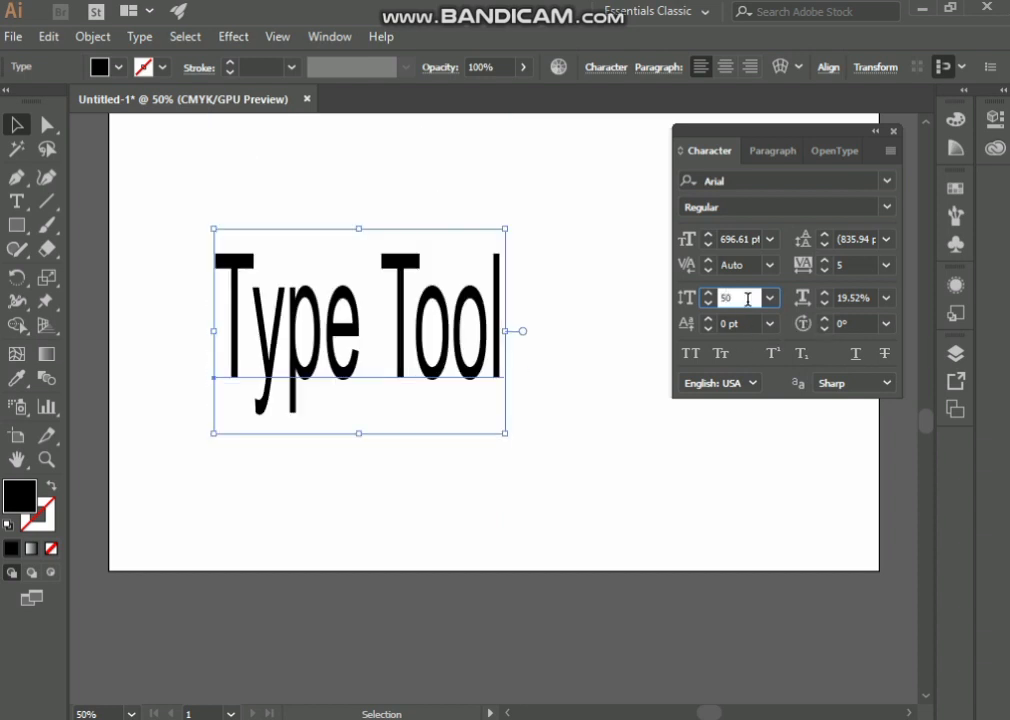
pyautogui.press('Return')
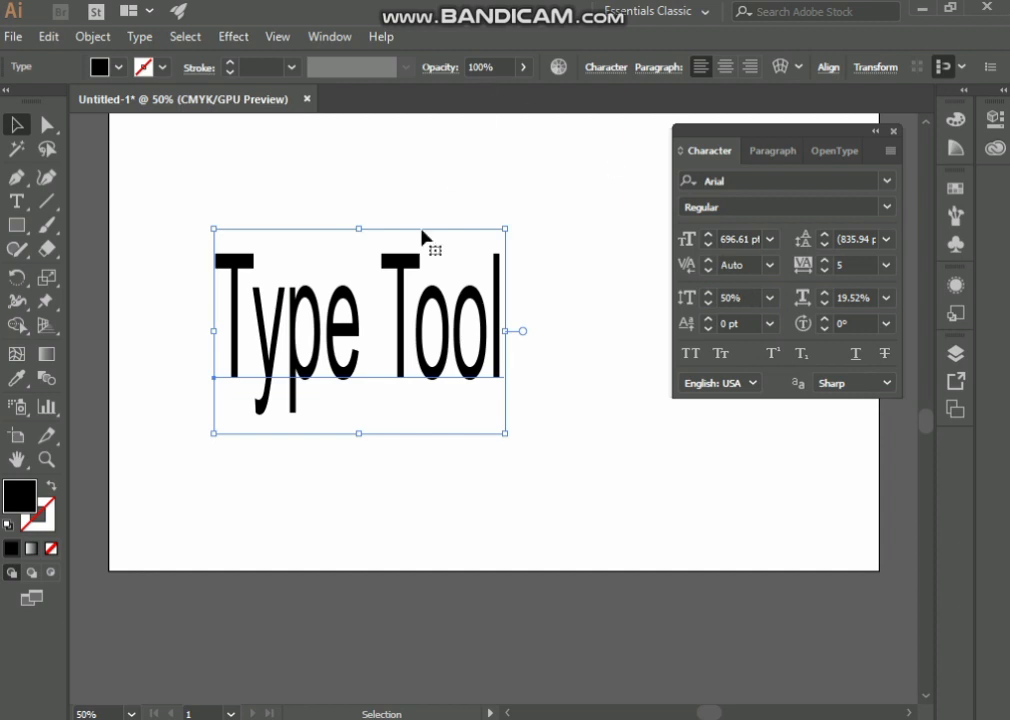
# Undo the latest vertical scale changes on the "Type Tool" text.
pyautogui.hotkey('ctrl', 'z')
pyautogui.hotkey('ctrl', 'z')
pyautogui.hotkey('ctrl', 'z')
pyautogui.hotkey('ctrl', 'z')
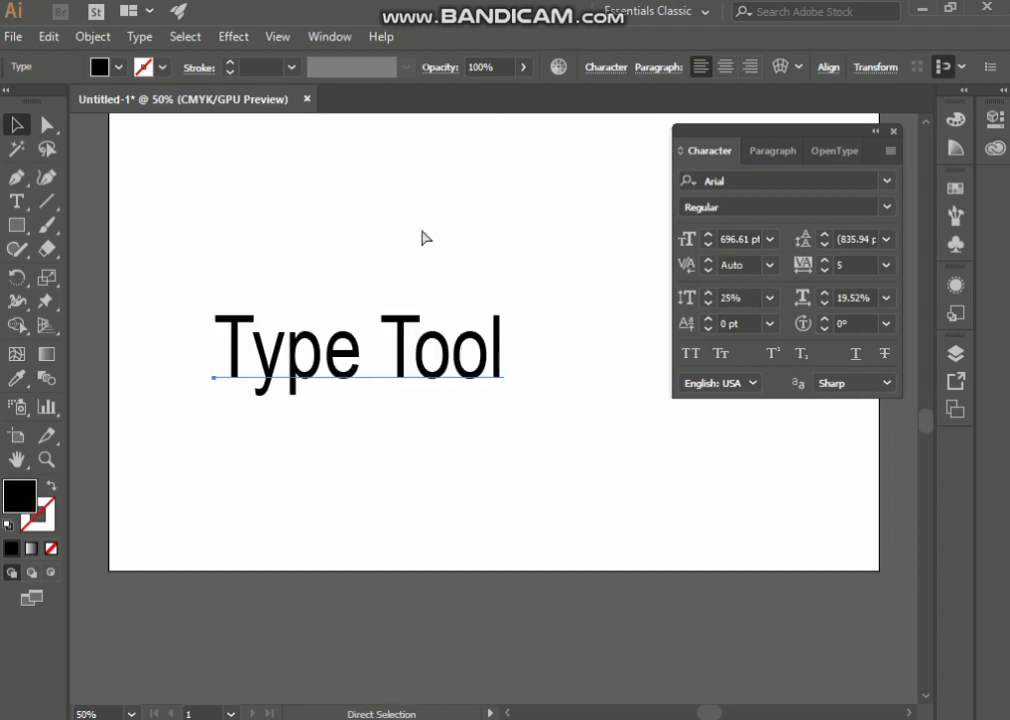
# Move the "Type Tool" text up and stretch it wider and taller to a font size of about 1118 pt.
pyautogui.moveTo(322, 386); pyautogui.dragTo(322, 307)
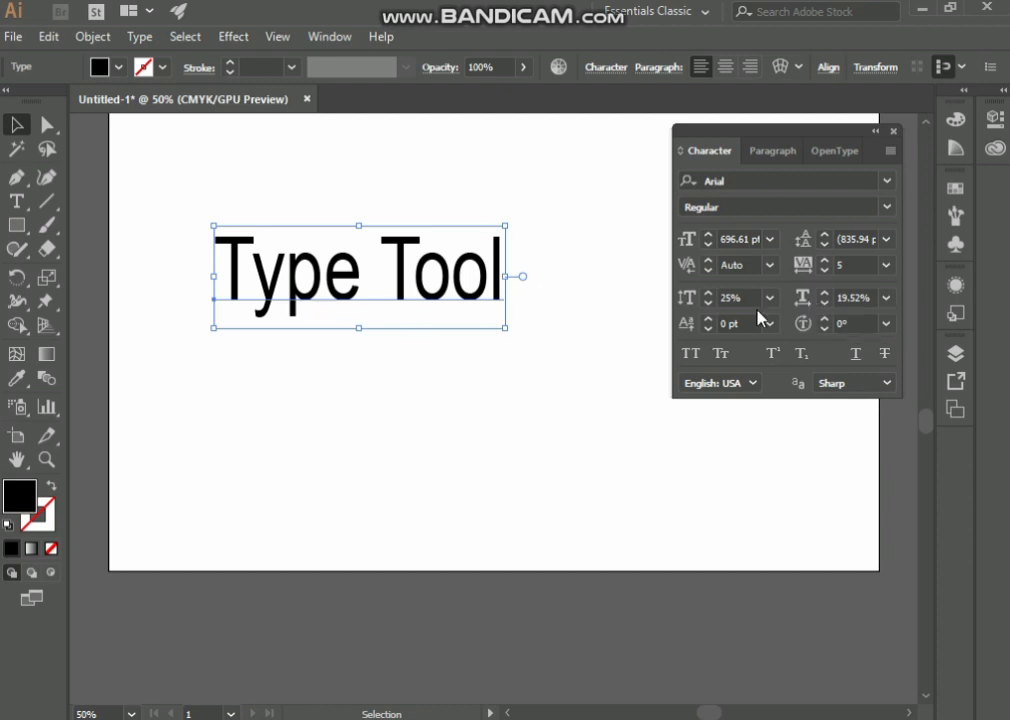
pyautogui.moveTo(505, 277); pyautogui.dragTo(558, 284)
pyautogui.moveTo(390, 328); pyautogui.dragTo(395, 390)
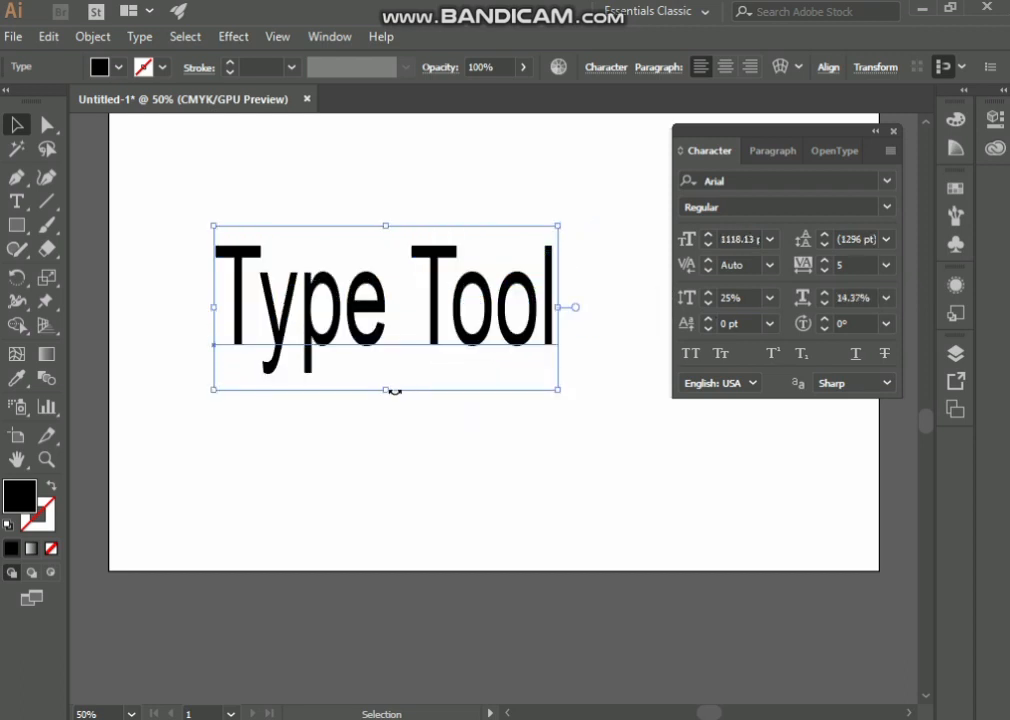
# Set the text's horizontal and vertical scale both to 25% and shift the widened text left to the artboard edge.
pyautogui.click(885, 302)
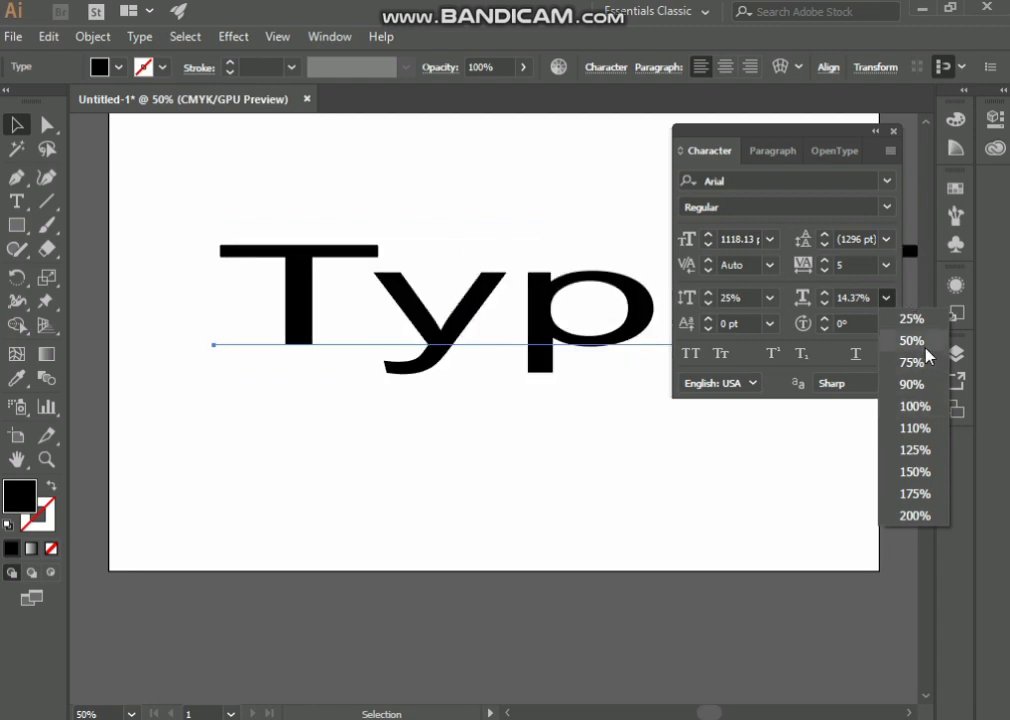
pyautogui.click(922, 322)
pyautogui.click(770, 298)
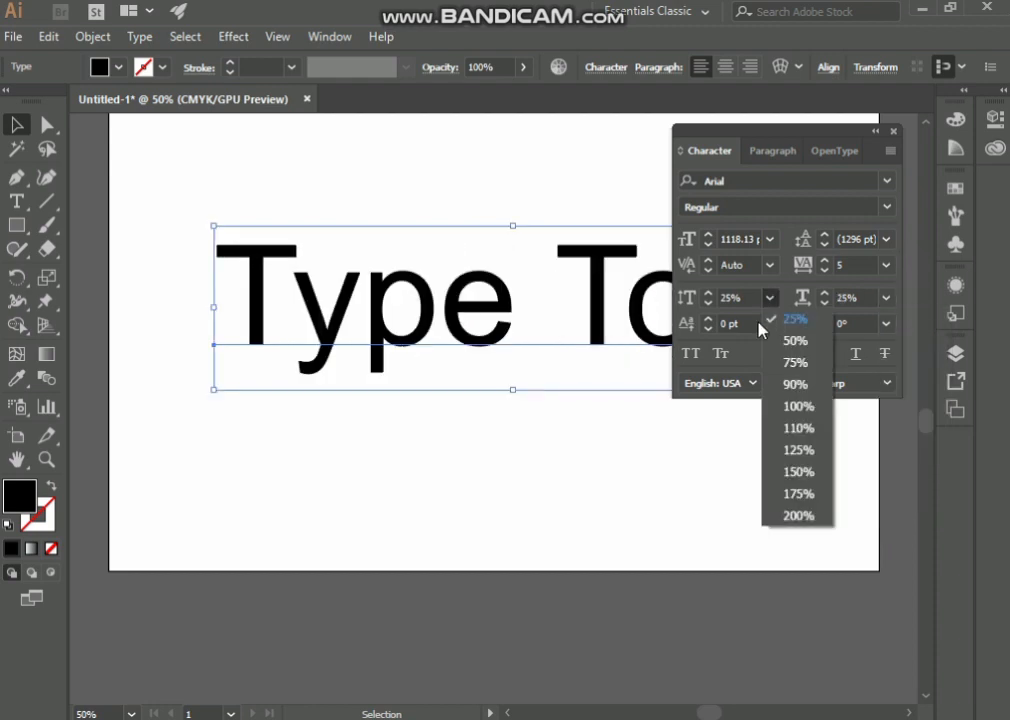
pyautogui.click(789, 322)
pyautogui.moveTo(597, 303); pyautogui.dragTo(492, 298)
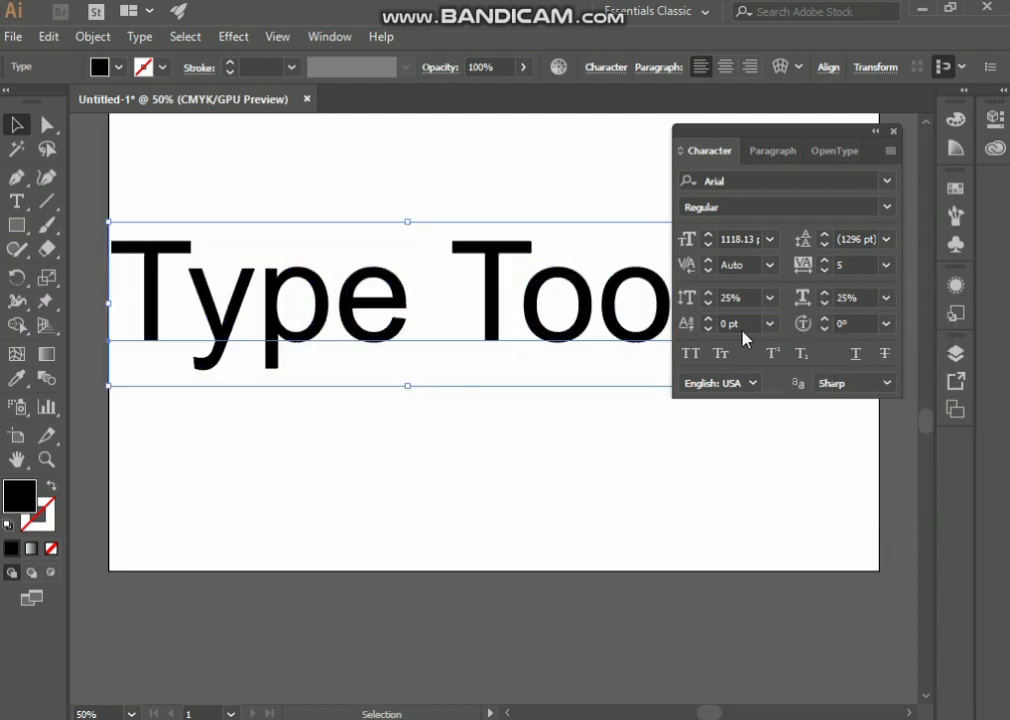
# Reduce the font size of the "Type Tool" text to 950 pt and move the text slightly up and right.
pyautogui.click(710, 246)
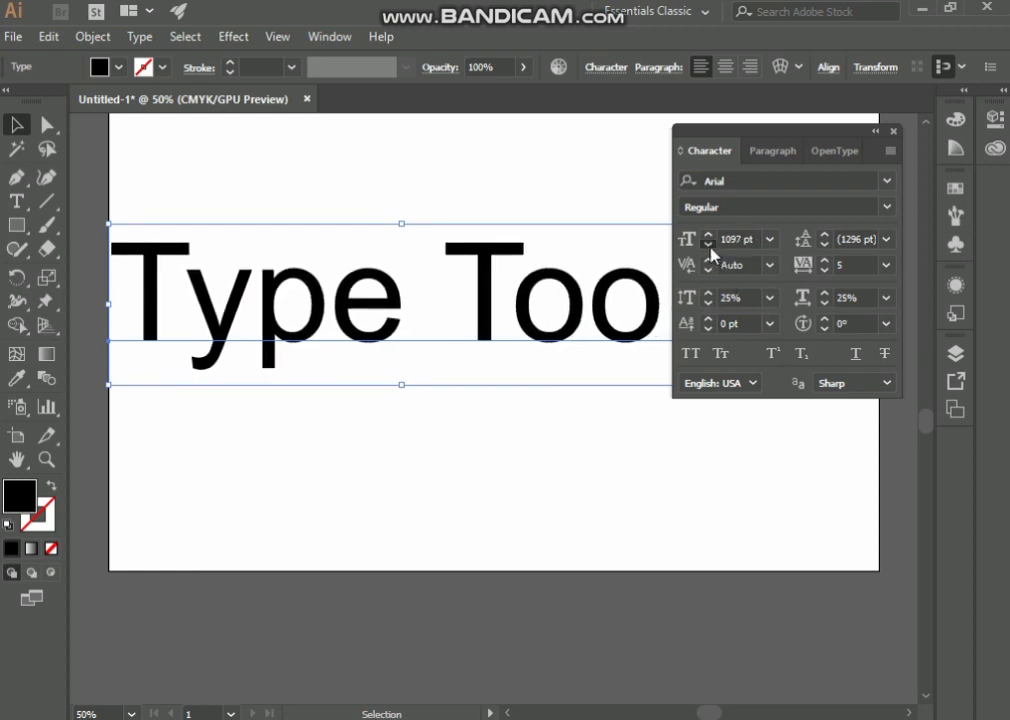
pyautogui.click(742, 239)
pyautogui.rightClick(745, 236)
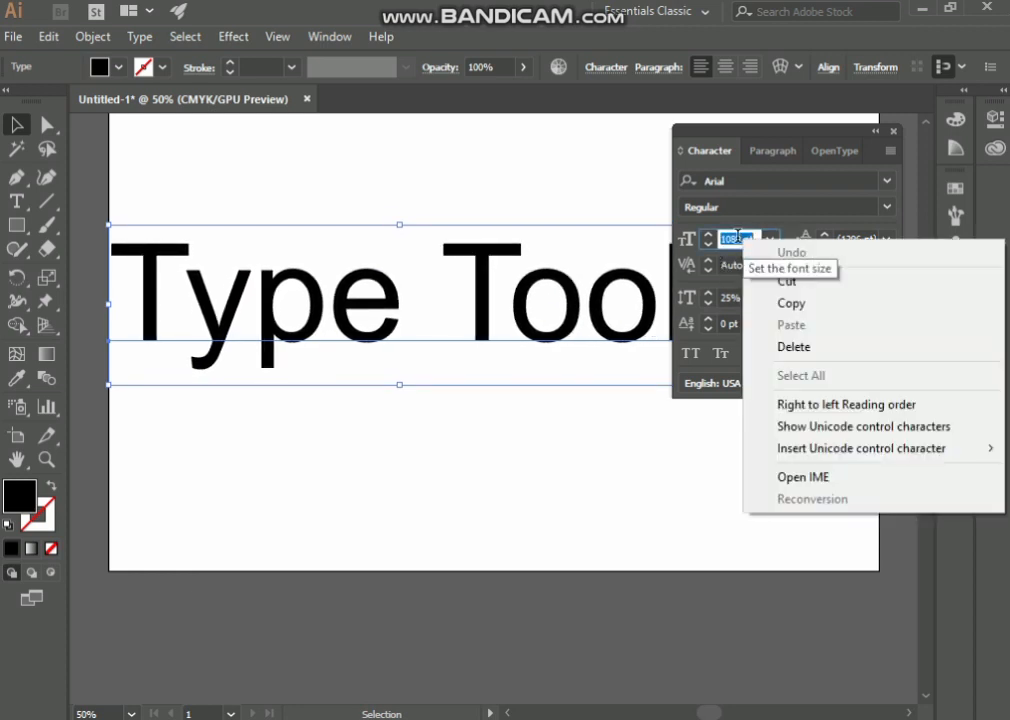
pyautogui.click(737, 238)
pyautogui.scroll(-15, 737, 238)
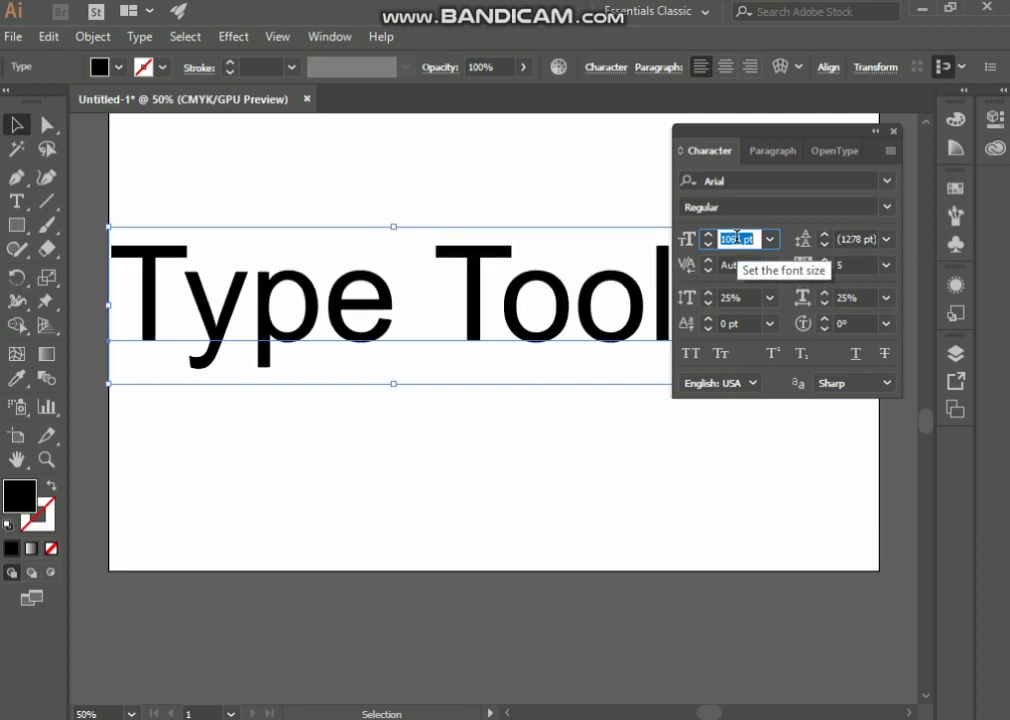
pyautogui.scroll(-20, 737, 238)
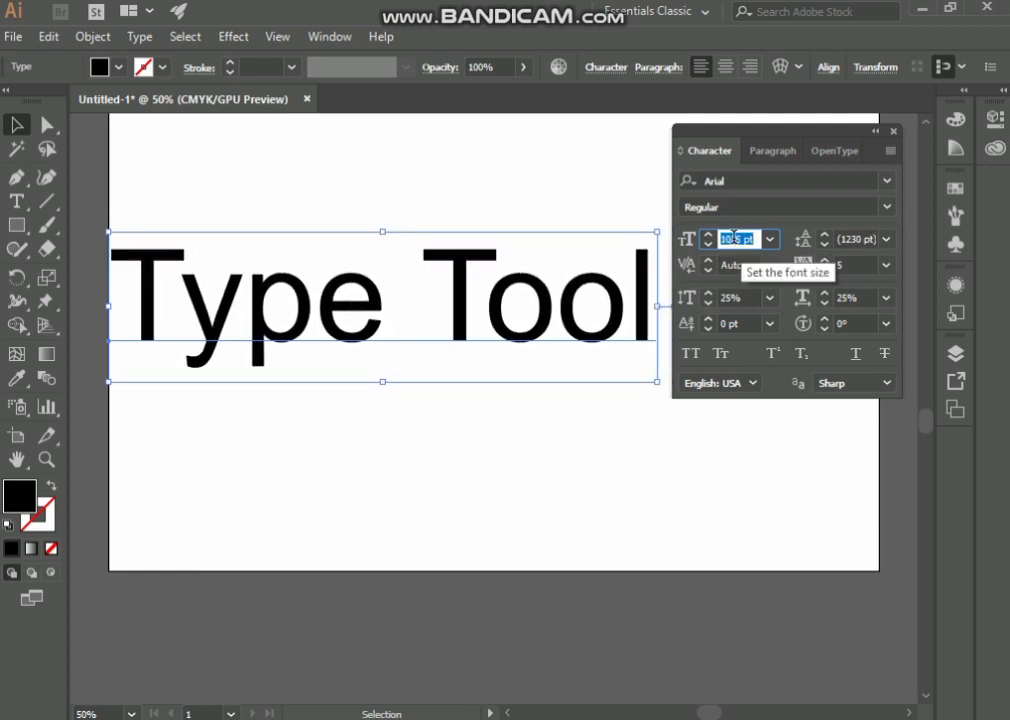
pyautogui.scroll(-20, 735, 238)
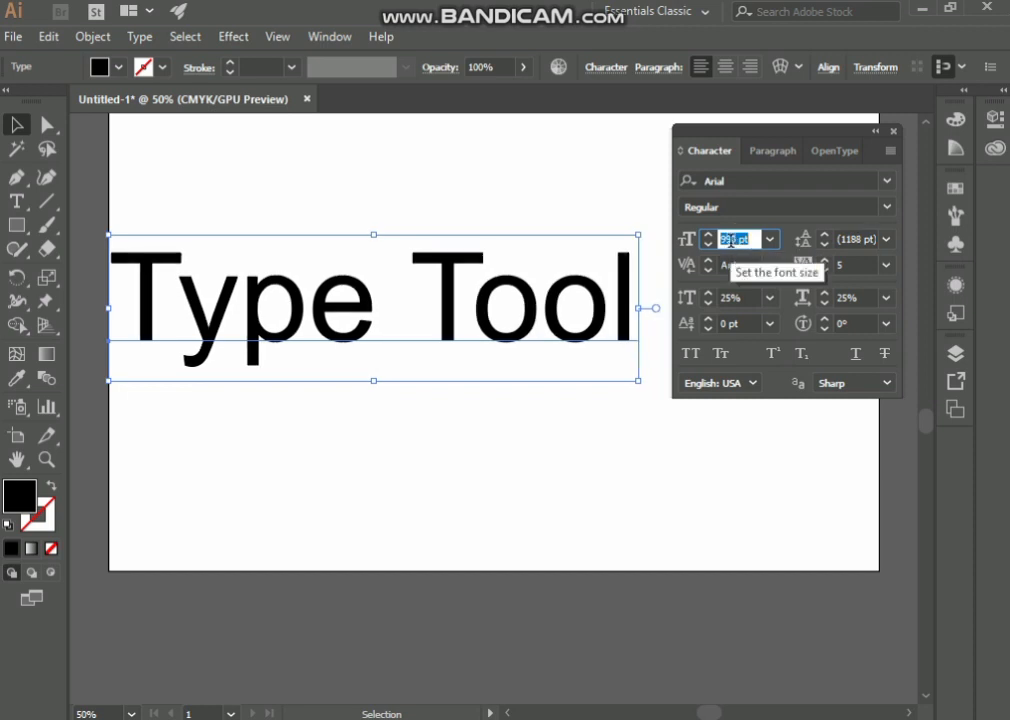
pyautogui.scroll(-20, 735, 239)
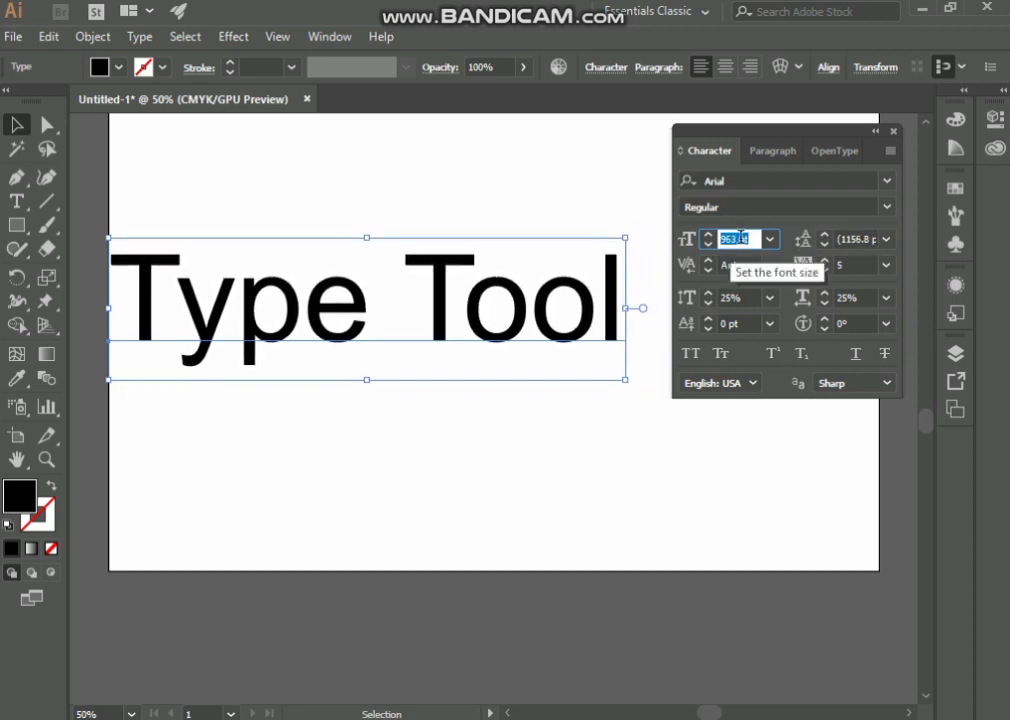
pyautogui.scroll(-19, 740, 237)
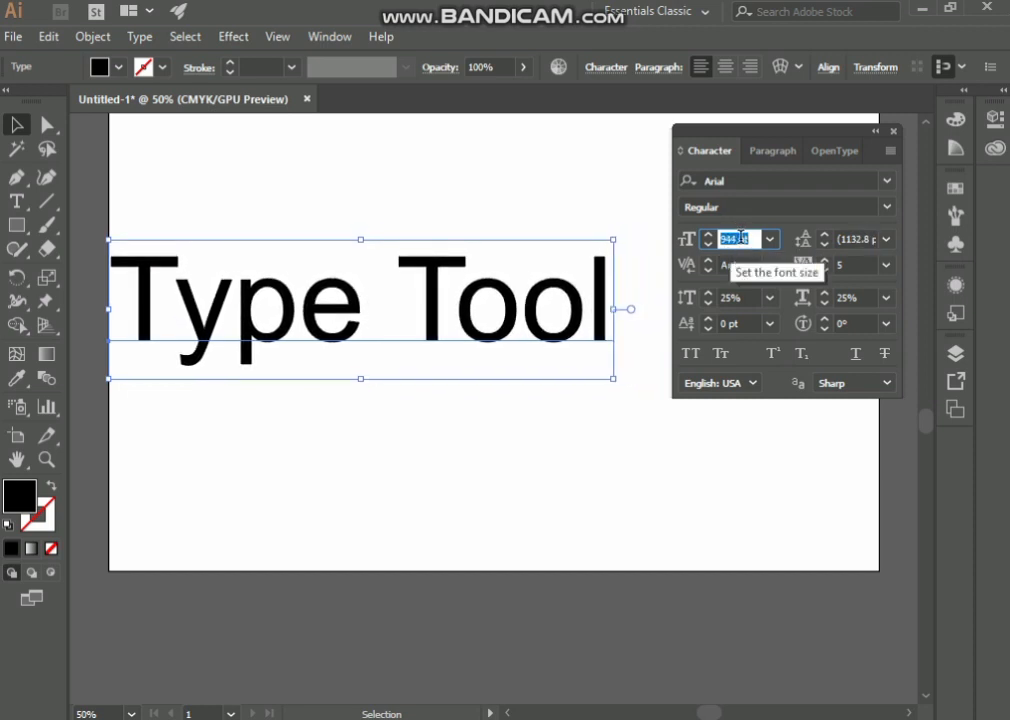
pyautogui.scroll(7, 740, 237)
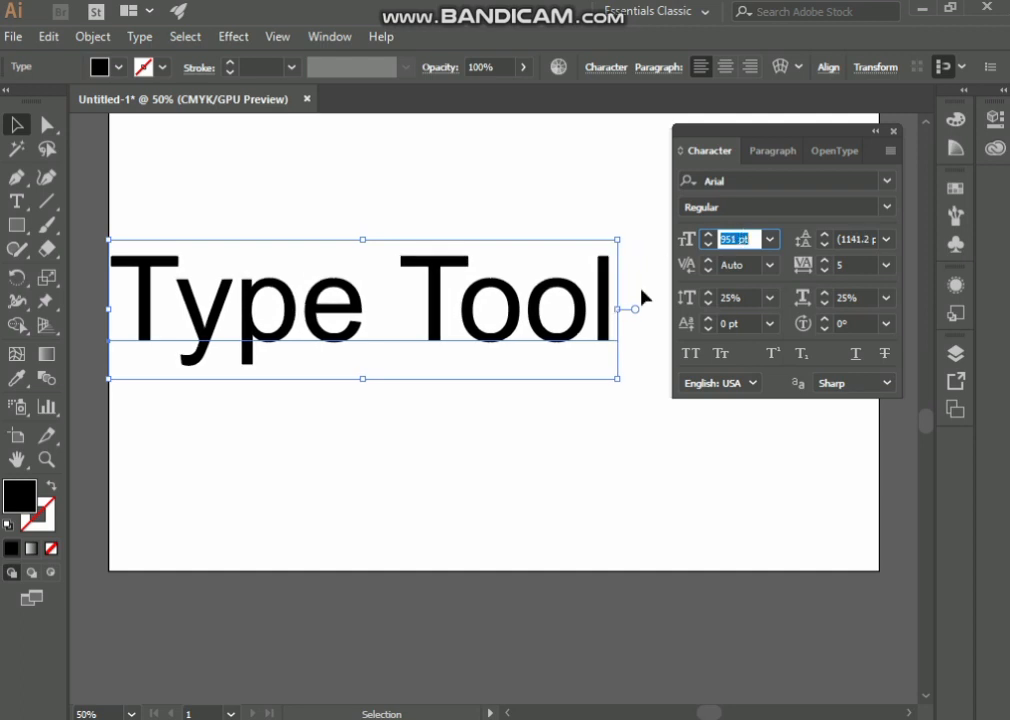
pyautogui.scroll(-1, 748, 263)
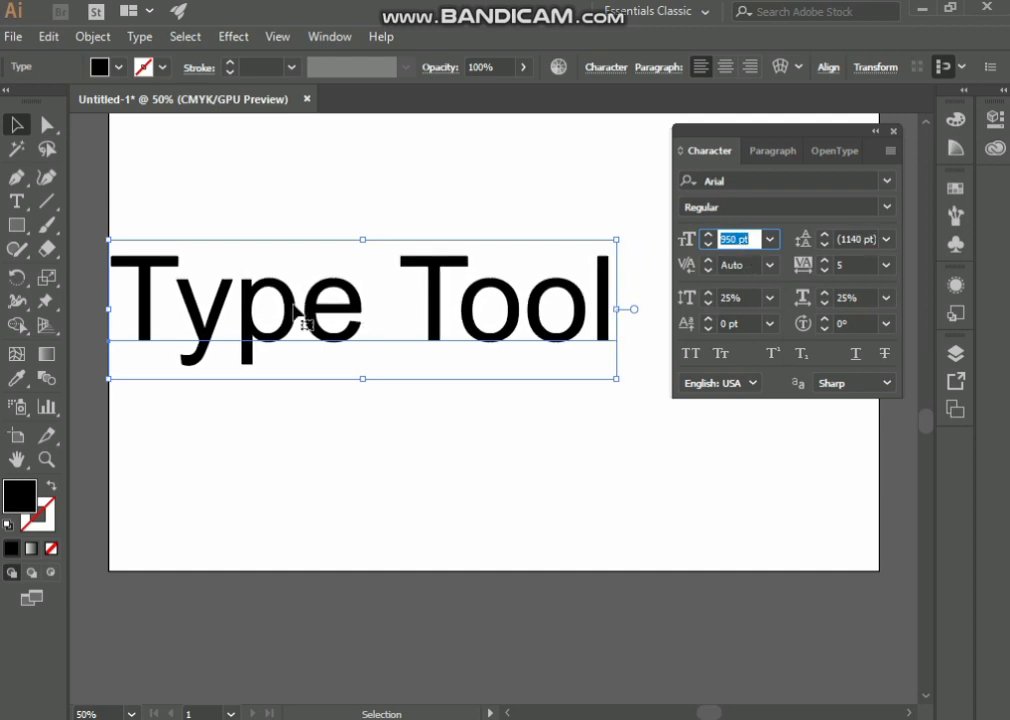
pyautogui.moveTo(298, 317); pyautogui.dragTo(337, 267)
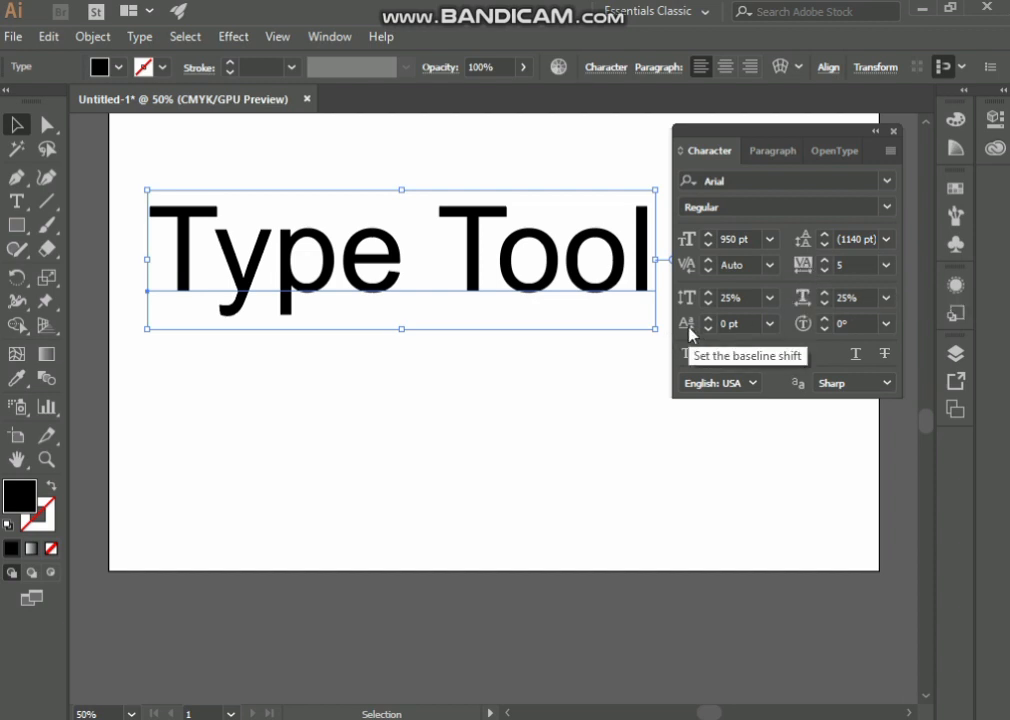
# Select the letter "p" in "Type" with the Type tool and set its baseline shift to 4 pt.
pyautogui.click(300, 345)
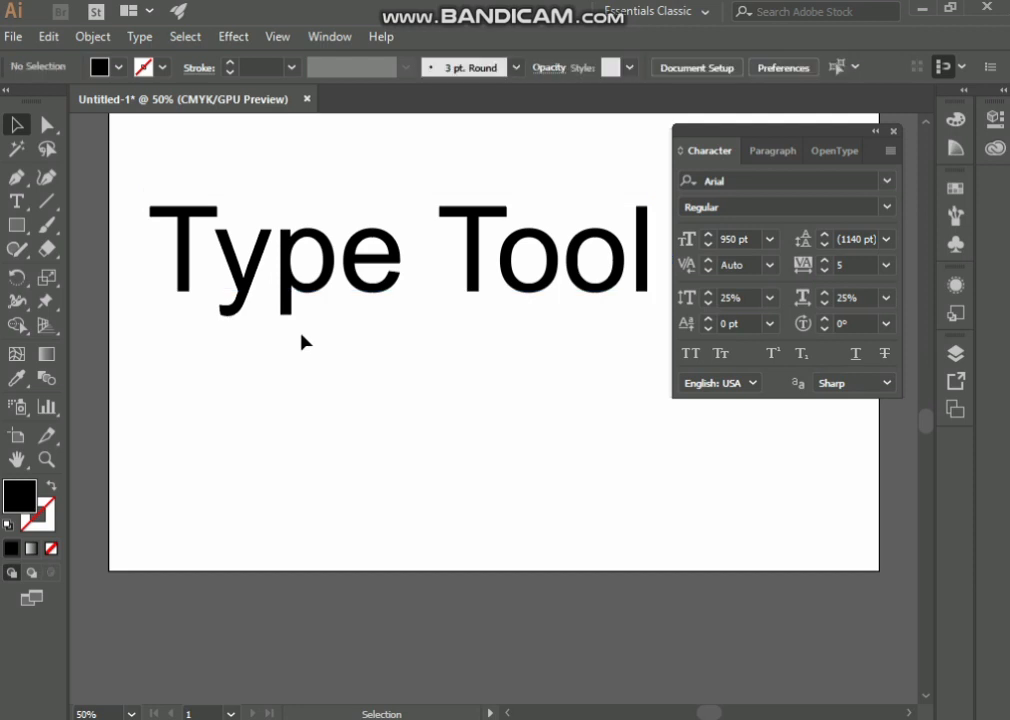
pyautogui.click(288, 272)
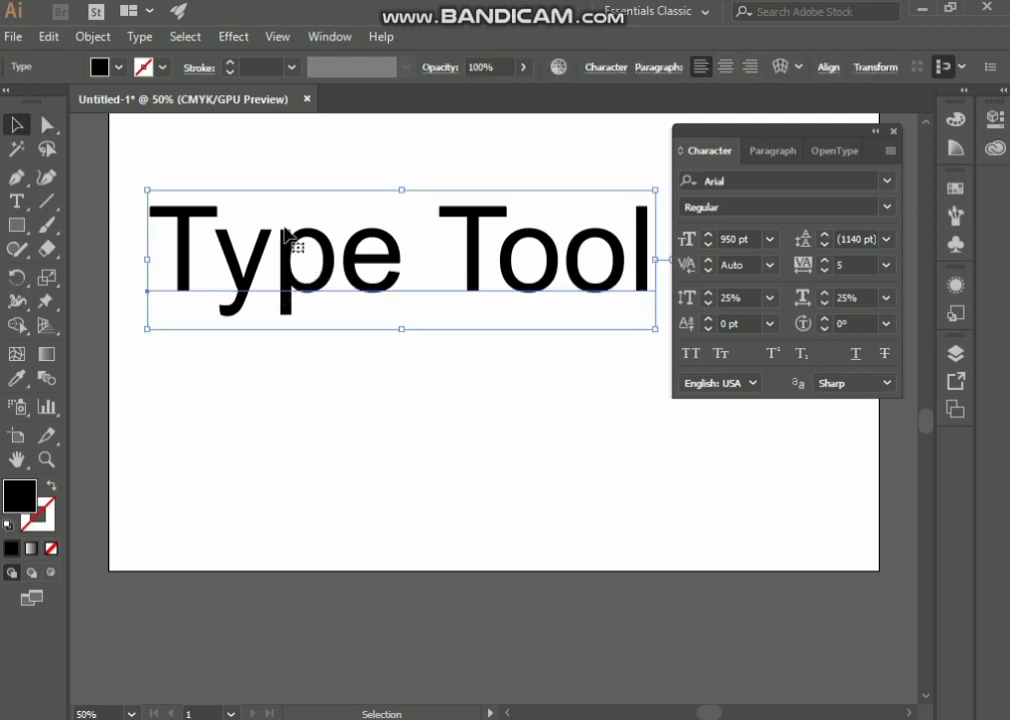
pyautogui.click(16, 200)
pyautogui.click(326, 280)
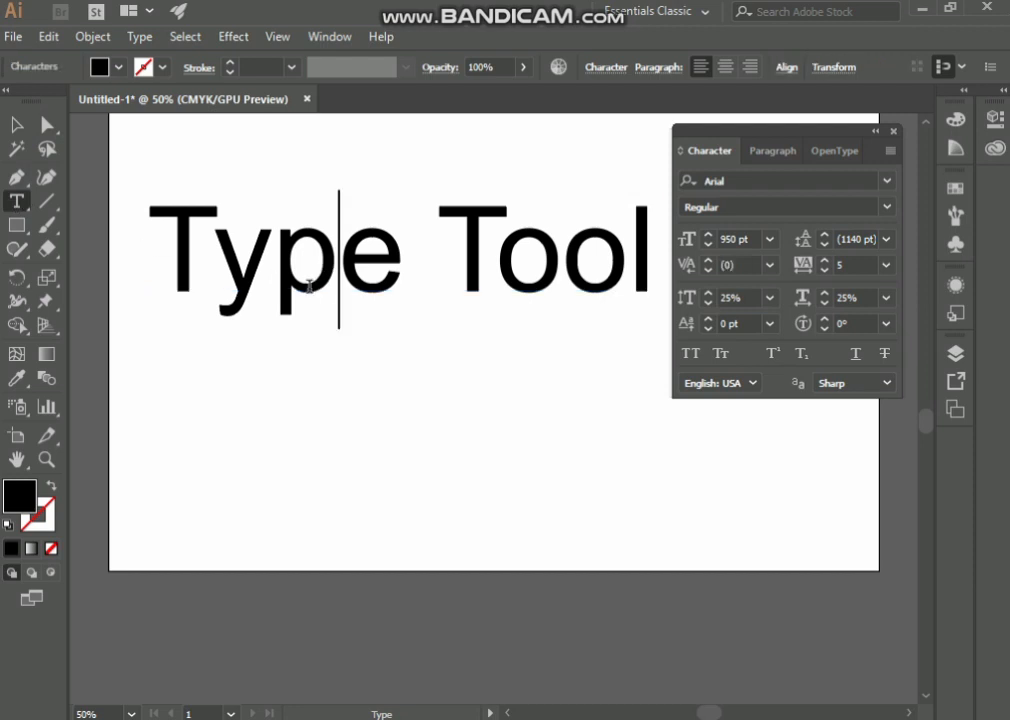
pyautogui.moveTo(323, 277); pyautogui.dragTo(276, 272)
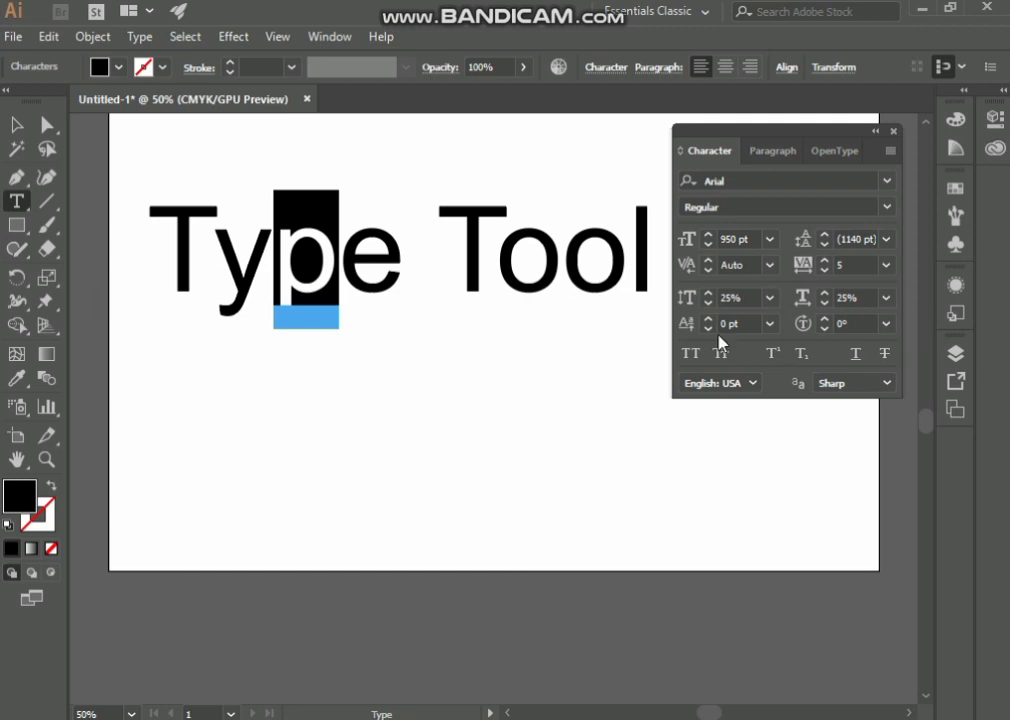
pyautogui.moveTo(299, 245)
pyautogui.click(769, 324)
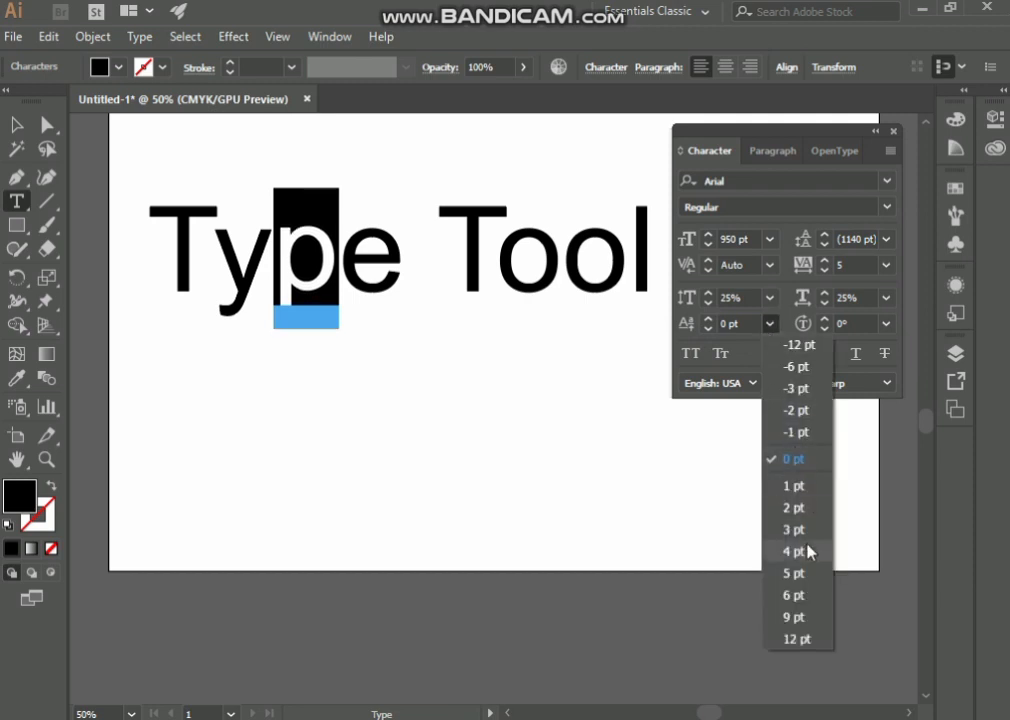
pyautogui.click(806, 551)
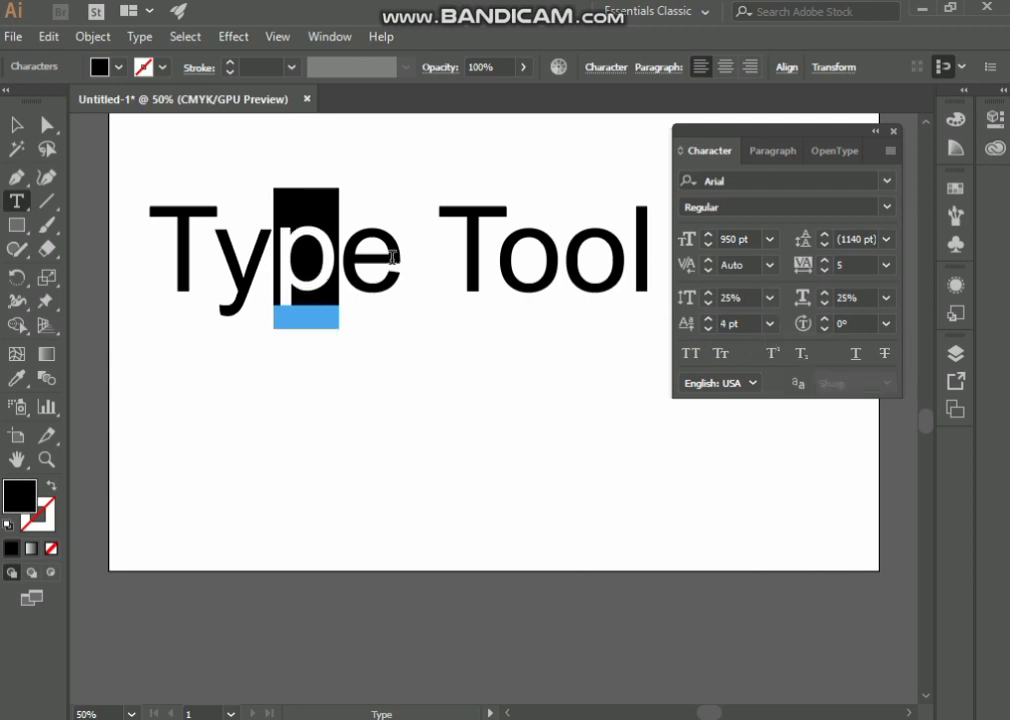
# Raise the baseline shift of the letter "p" to 82 pt.
pyautogui.click(738, 322)
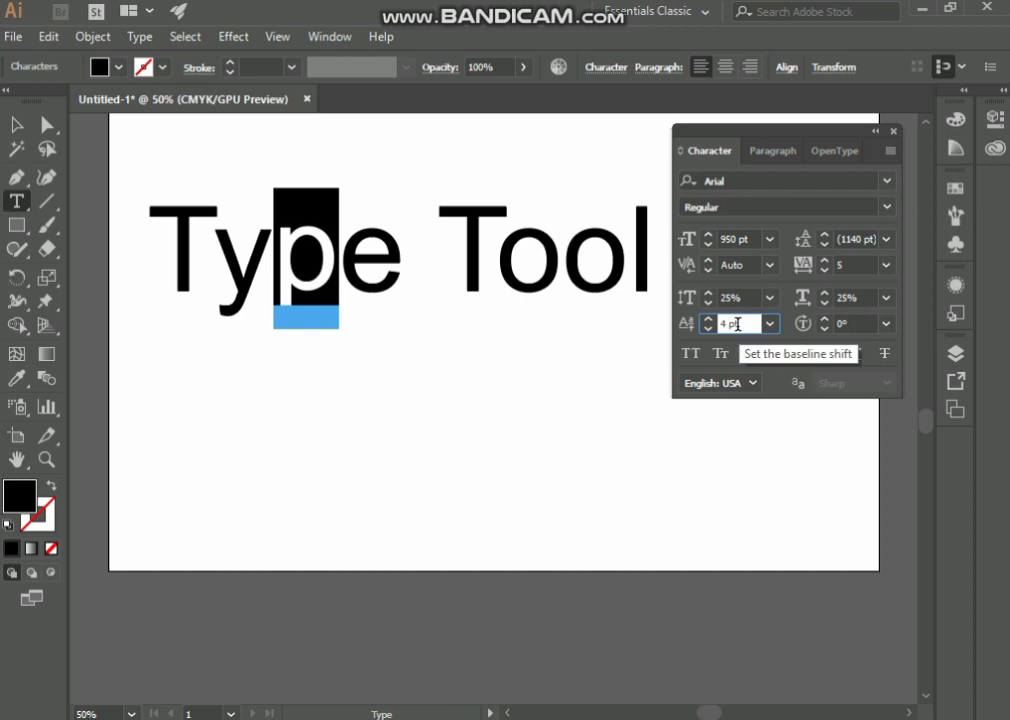
pyautogui.scroll(17, 738, 323)
pyautogui.scroll(14, 738, 324)
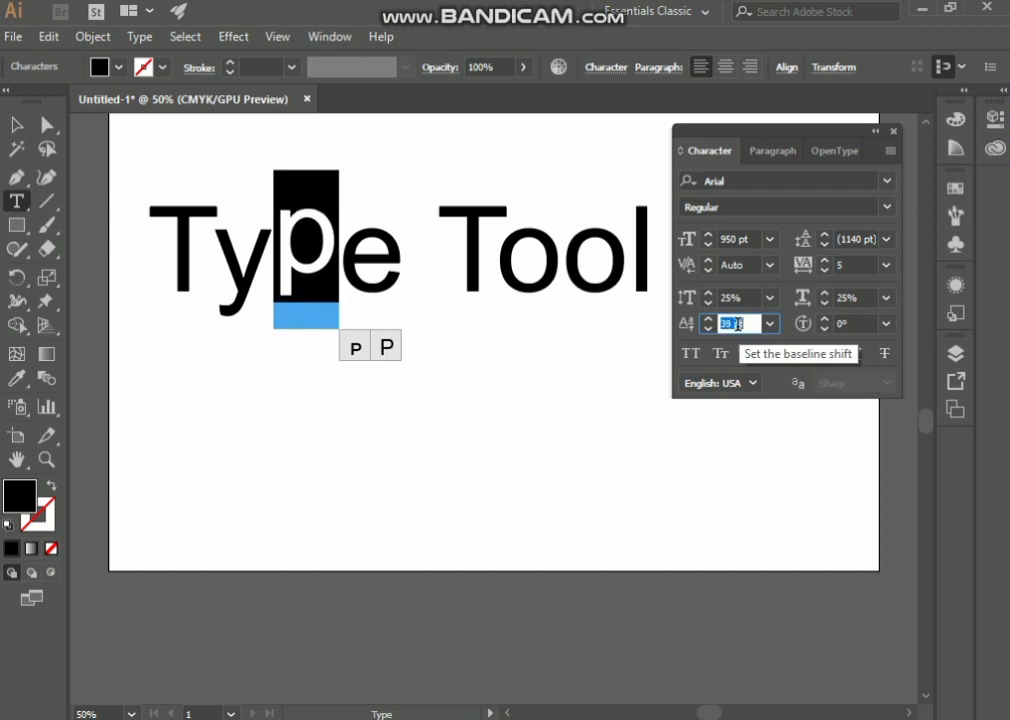
pyautogui.scroll(17, 737, 324)
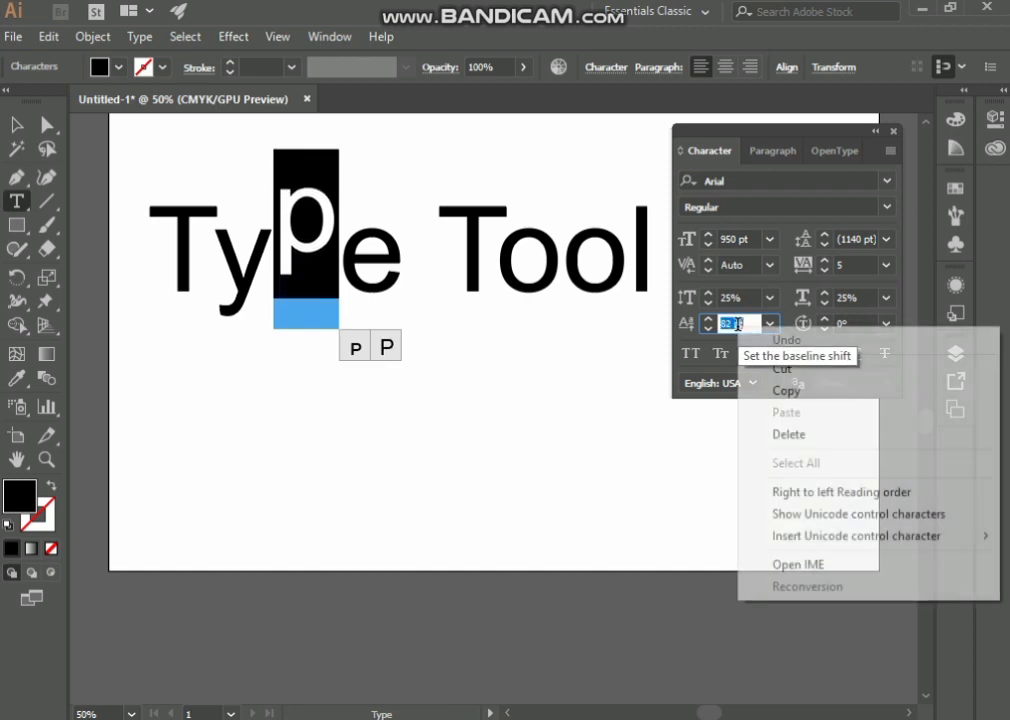
pyautogui.rightClick(737, 324)
pyautogui.click(737, 324)
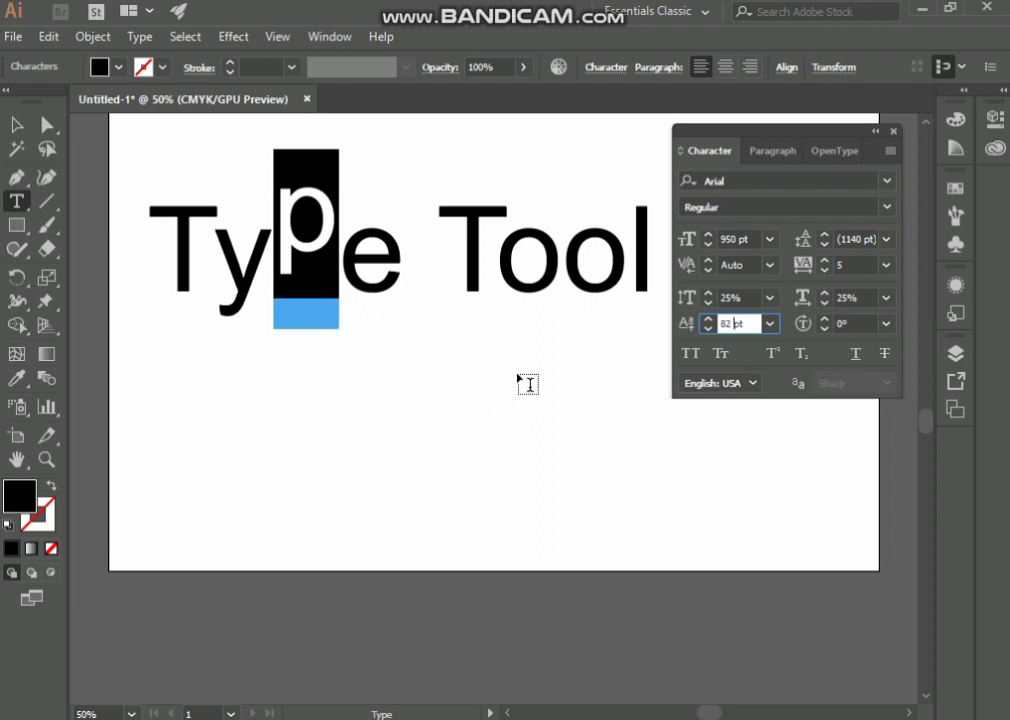
# Set the baseline shift of the letter "p" to 12 pt and lower it gradually to -29 pt.
pyautogui.click(772, 324)
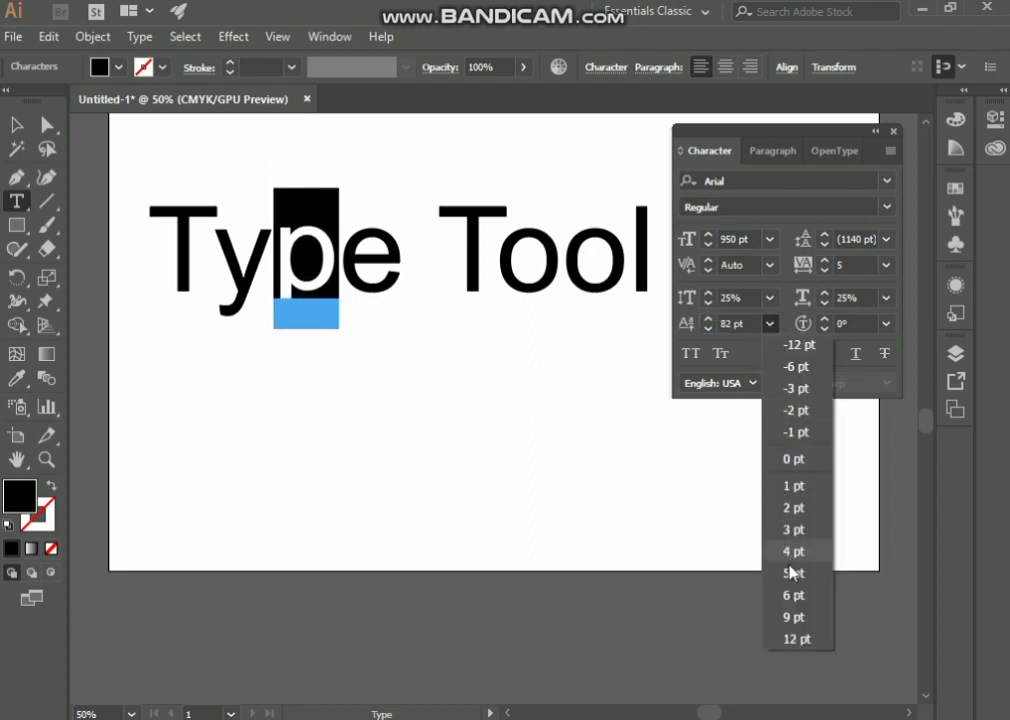
pyautogui.click(797, 639)
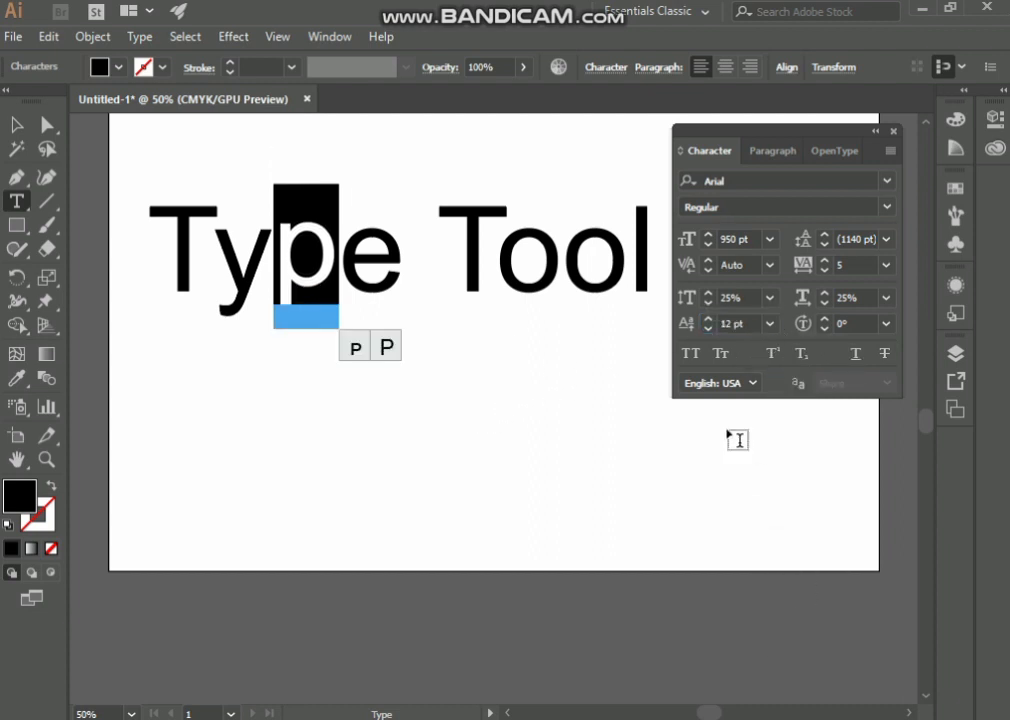
pyautogui.click(739, 326)
pyautogui.scroll(-20, 740, 326)
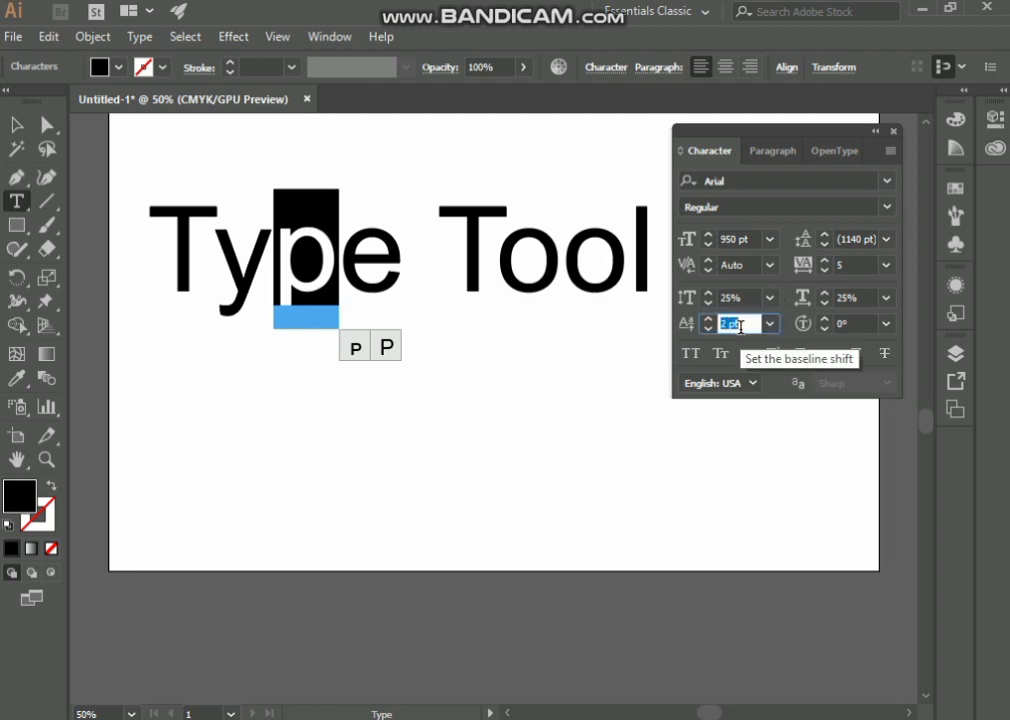
pyautogui.scroll(-20, 743, 326)
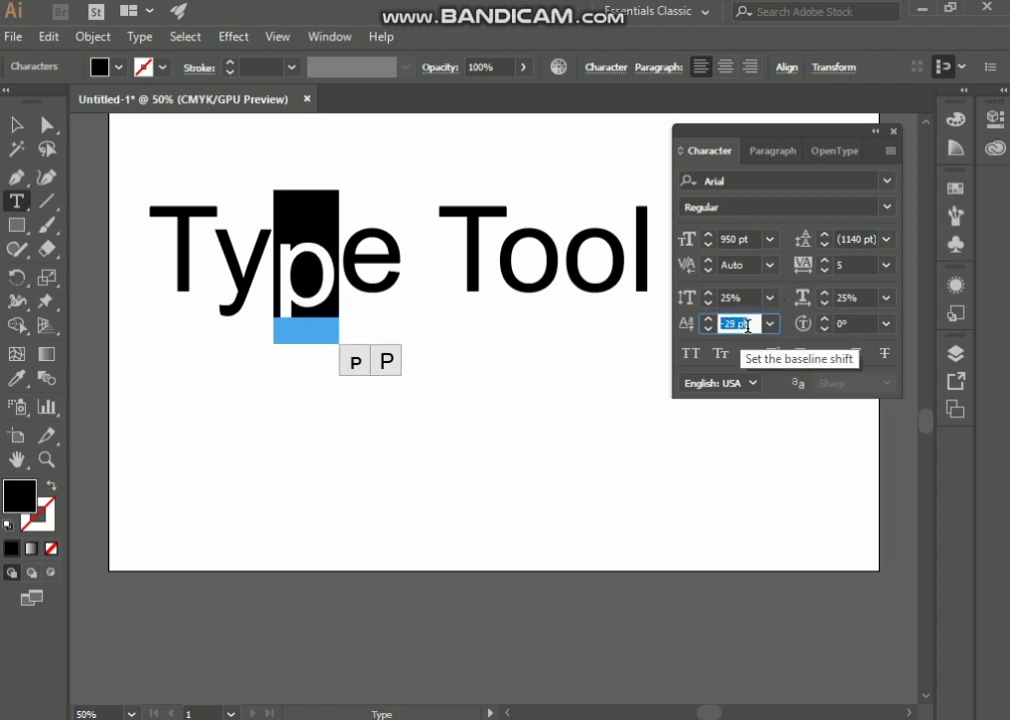
# Lower the baseline shift of the letter "p" to -74 pt and deselect the text.
pyautogui.scroll(-20, 746, 323)
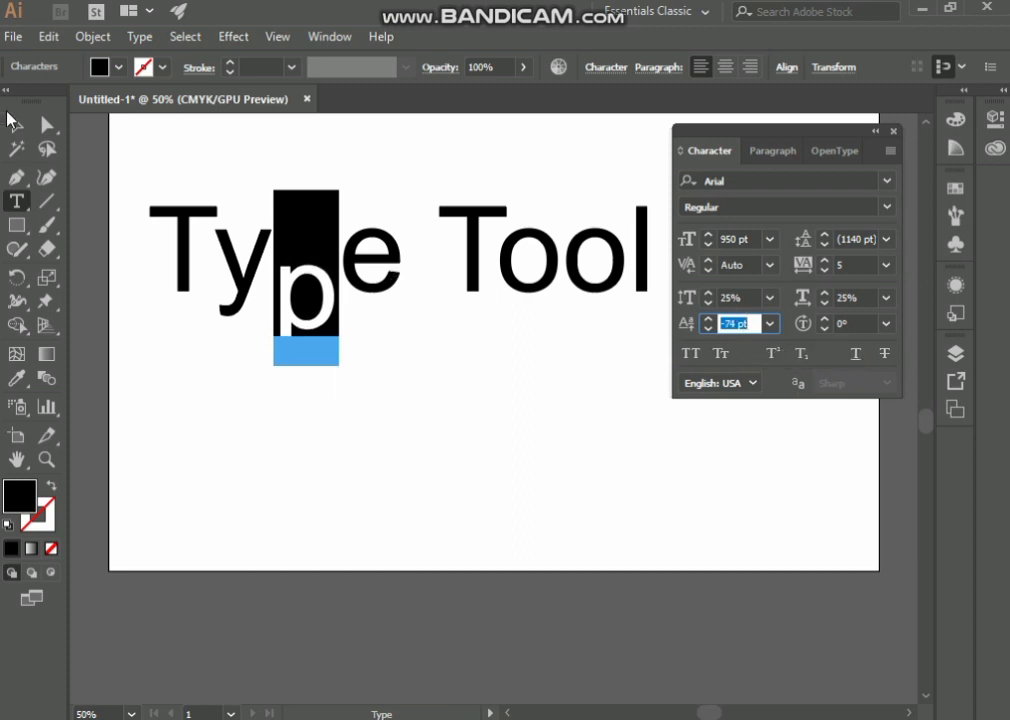
pyautogui.click(14, 123)
pyautogui.click(412, 464)
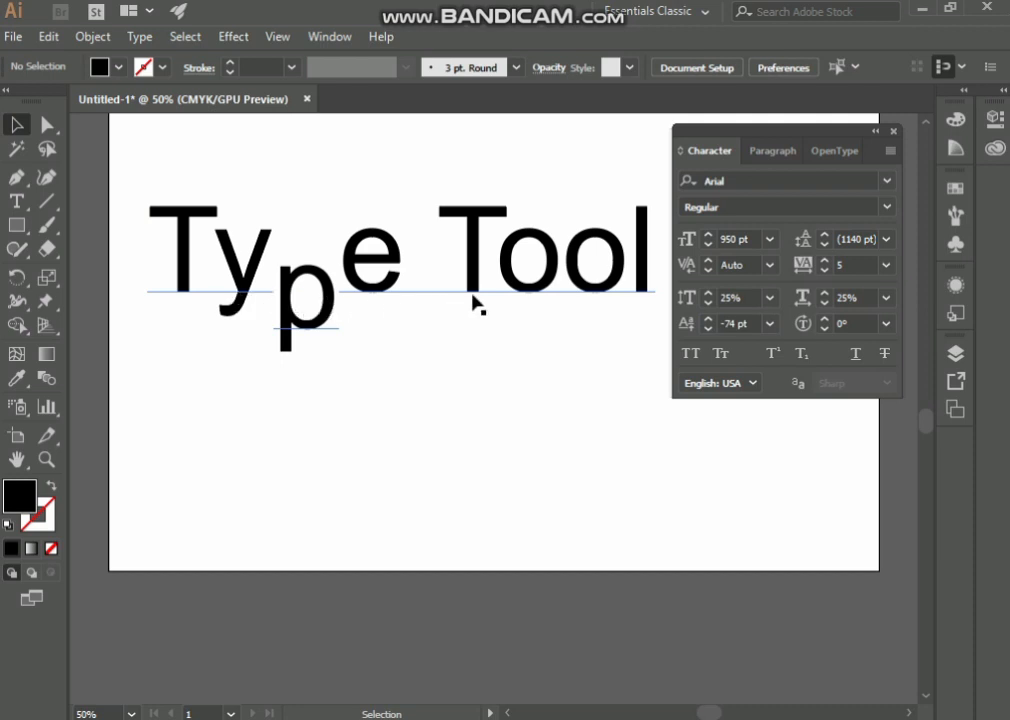
# Bring the baseline shift of the letter "p" in "Type" back up to 0 pt and leave text editing.
pyautogui.doubleClick(307, 333)
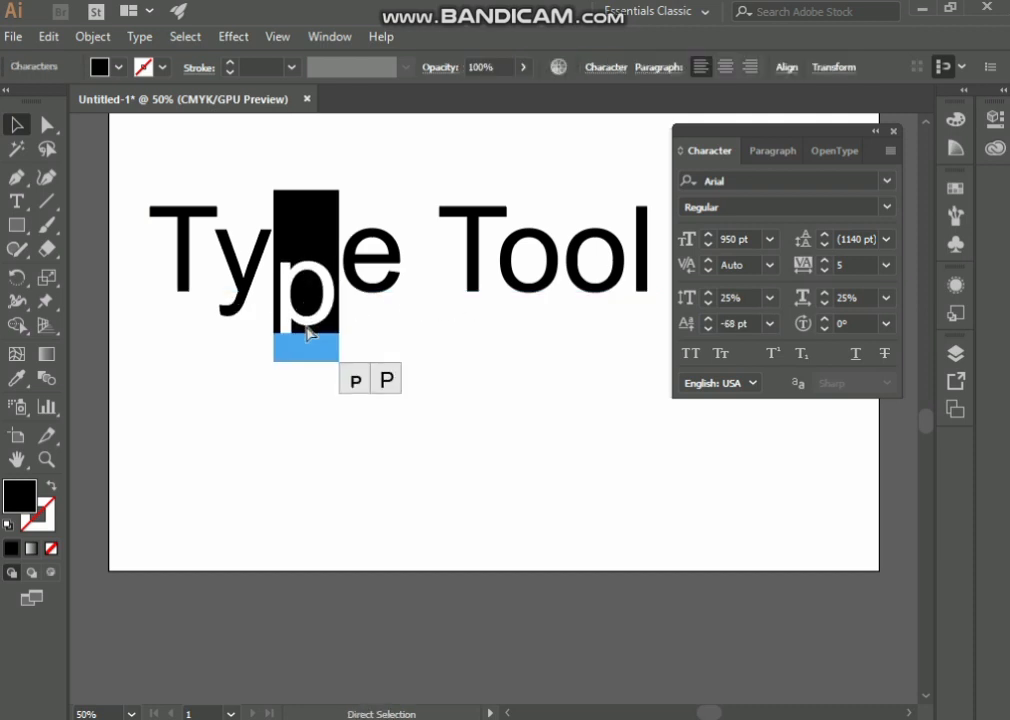
pyautogui.hotkey('alt', 'shift', 'Up')
pyautogui.hotkey('alt', 'shift', 'Up')
pyautogui.hotkey('alt', 'shift', 'Up')
pyautogui.hotkey('alt', 'shift', 'Up')
pyautogui.hotkey('alt', 'shift', 'Up')
pyautogui.hotkey('alt', 'shift', 'Up')
pyautogui.hotkey('alt', 'shift', 'Up')
pyautogui.hotkey('alt', 'shift', 'Up')
pyautogui.hotkey('alt', 'shift', 'Up')
pyautogui.hotkey('alt', 'shift', 'Up')
pyautogui.hotkey('alt', 'shift', 'Up')
pyautogui.hotkey('alt', 'shift', 'Up')
pyautogui.hotkey('alt', 'shift', 'Up')
pyautogui.hotkey('alt', 'shift', 'Up')
pyautogui.hotkey('alt', 'shift', 'Up')
pyautogui.hotkey('alt', 'shift', 'Up')
pyautogui.hotkey('alt', 'shift', 'Up')
pyautogui.hotkey('alt', 'shift', 'Up')
pyautogui.hotkey('alt', 'shift', 'Up')
pyautogui.hotkey('alt', 'shift', 'Up')
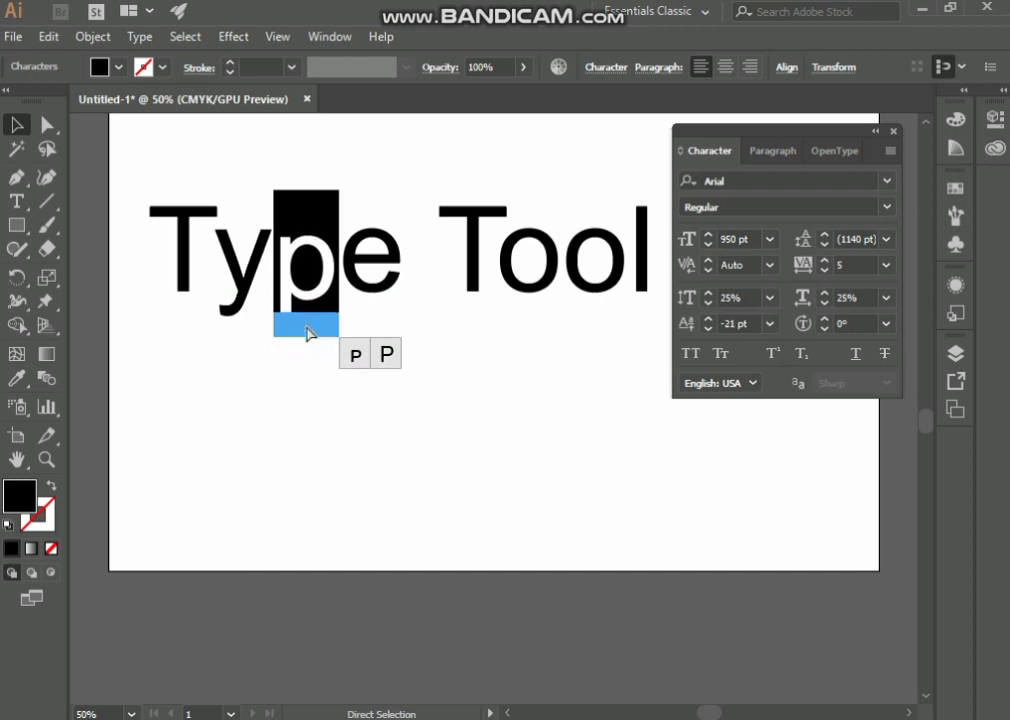
pyautogui.hotkey('alt', 'shift', 'Up')
pyautogui.hotkey('alt', 'shift', 'Up')
pyautogui.hotkey('alt', 'shift', 'Up')
pyautogui.press('Escape')
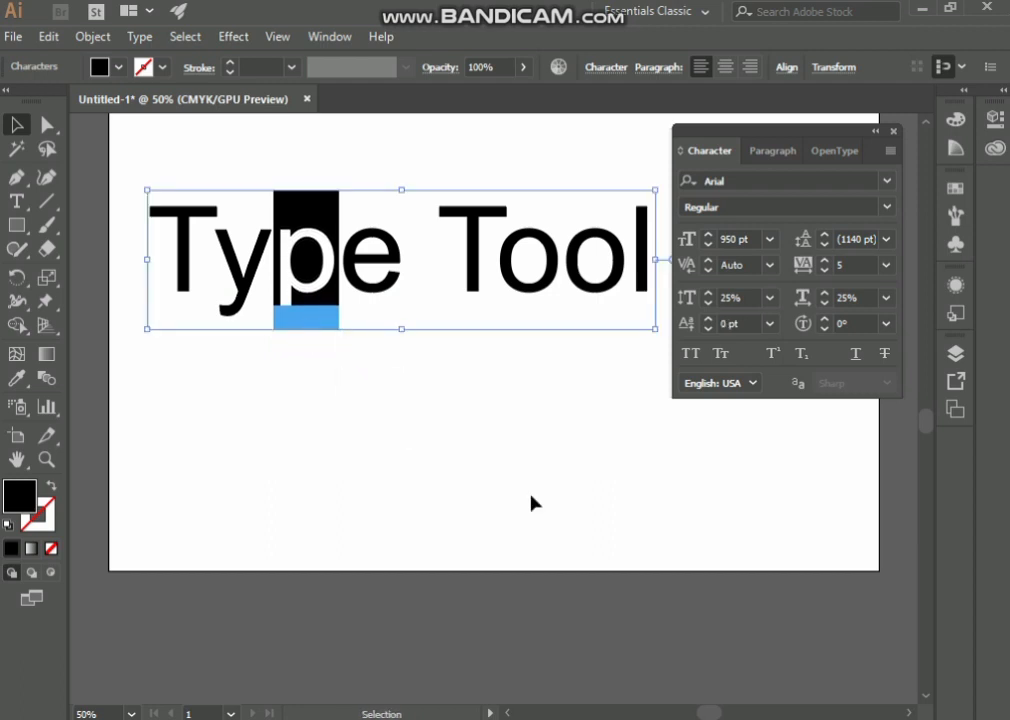
pyautogui.click(463, 412)
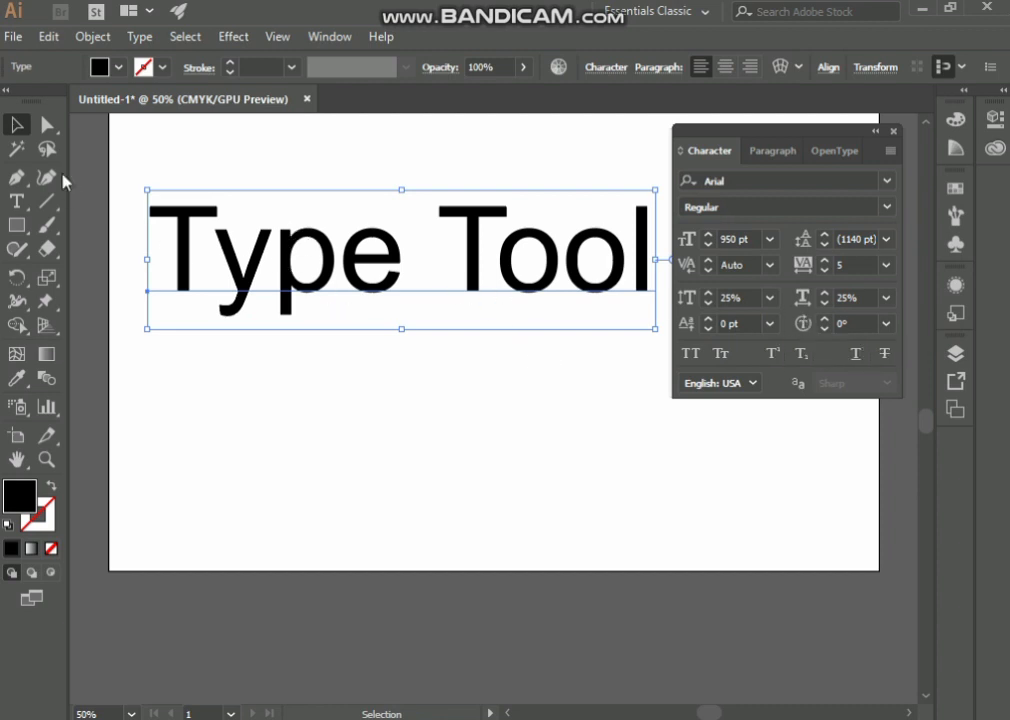
# Select the letter "T" in "Tool" with the Type tool, set its character rotation to 35°, and deselect the text.
pyautogui.click(17, 200)
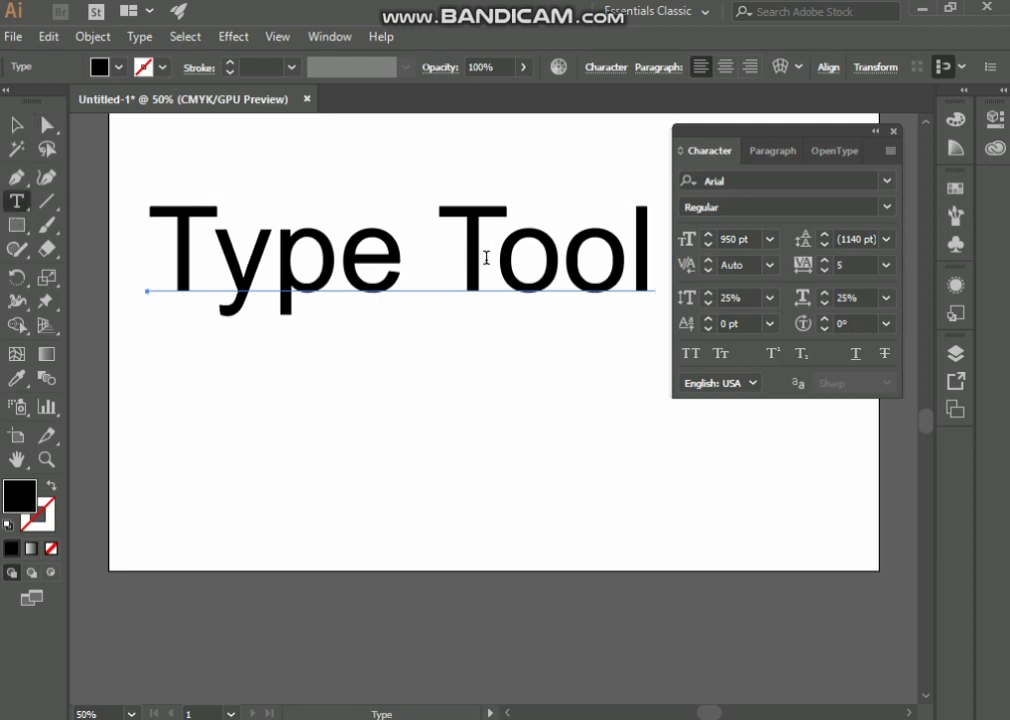
pyautogui.doubleClick(487, 258)
pyautogui.click(487, 258)
pyautogui.doubleClick(487, 258)
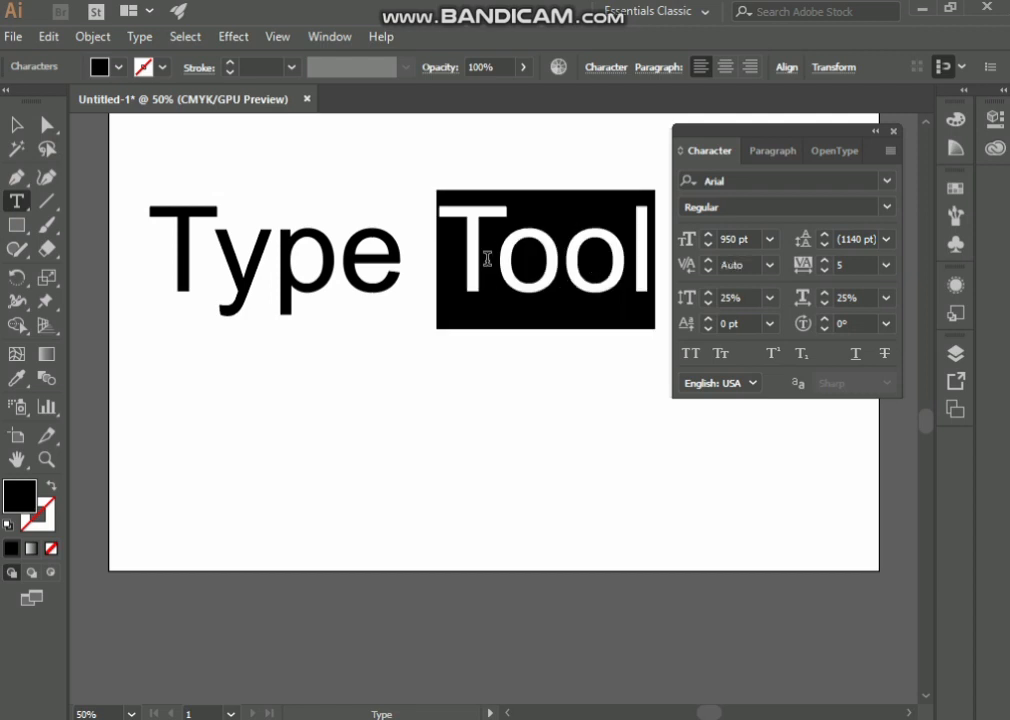
pyautogui.click(487, 258)
pyautogui.doubleClick(487, 258)
pyautogui.tripleClick(485, 258)
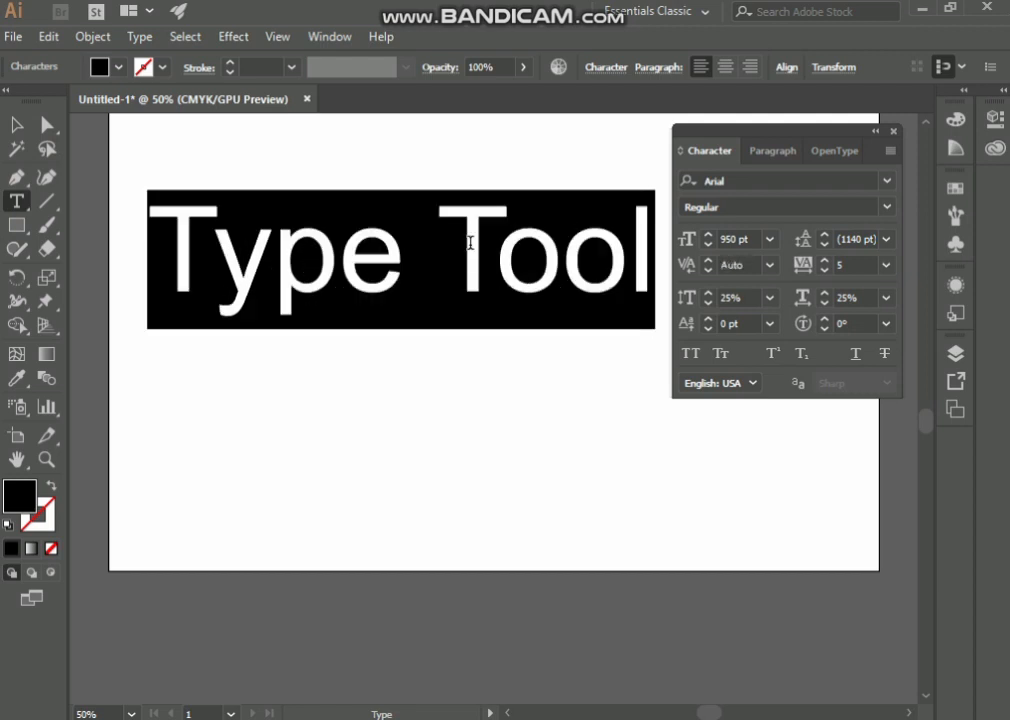
pyautogui.click(442, 224)
pyautogui.moveTo(458, 232); pyautogui.dragTo(483, 240)
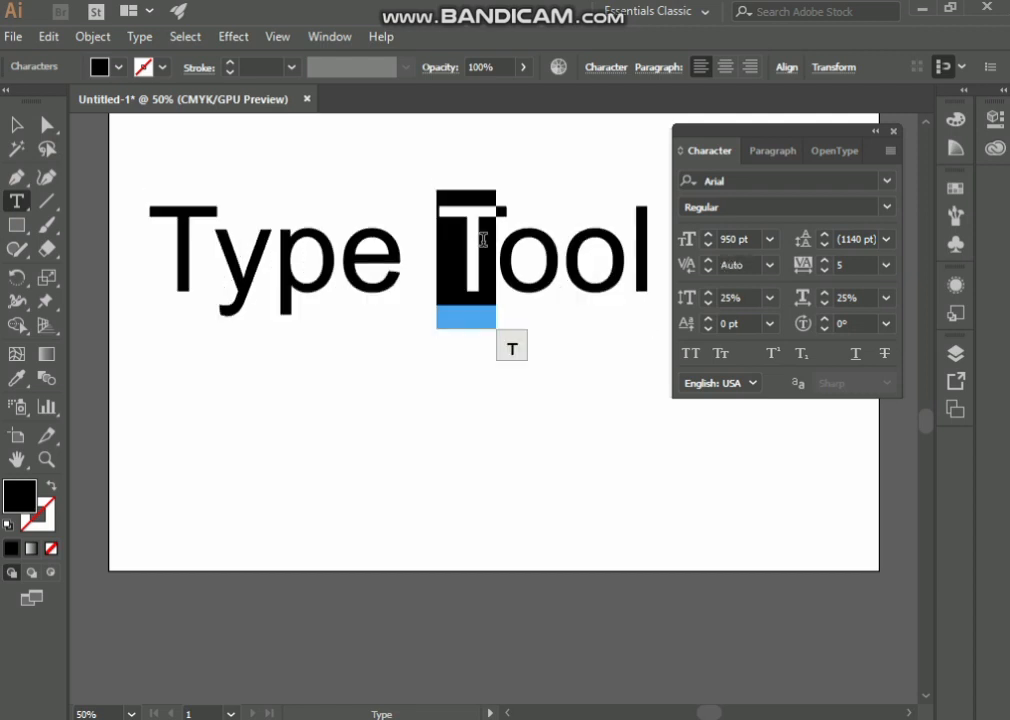
pyautogui.click(825, 320)
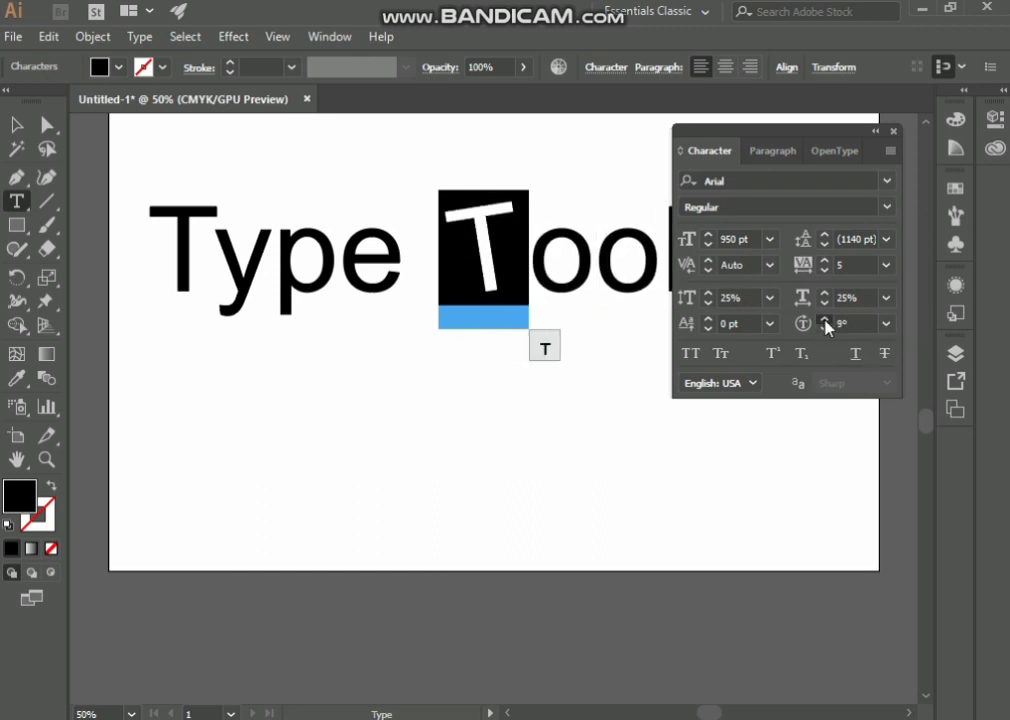
pyautogui.click(825, 322)
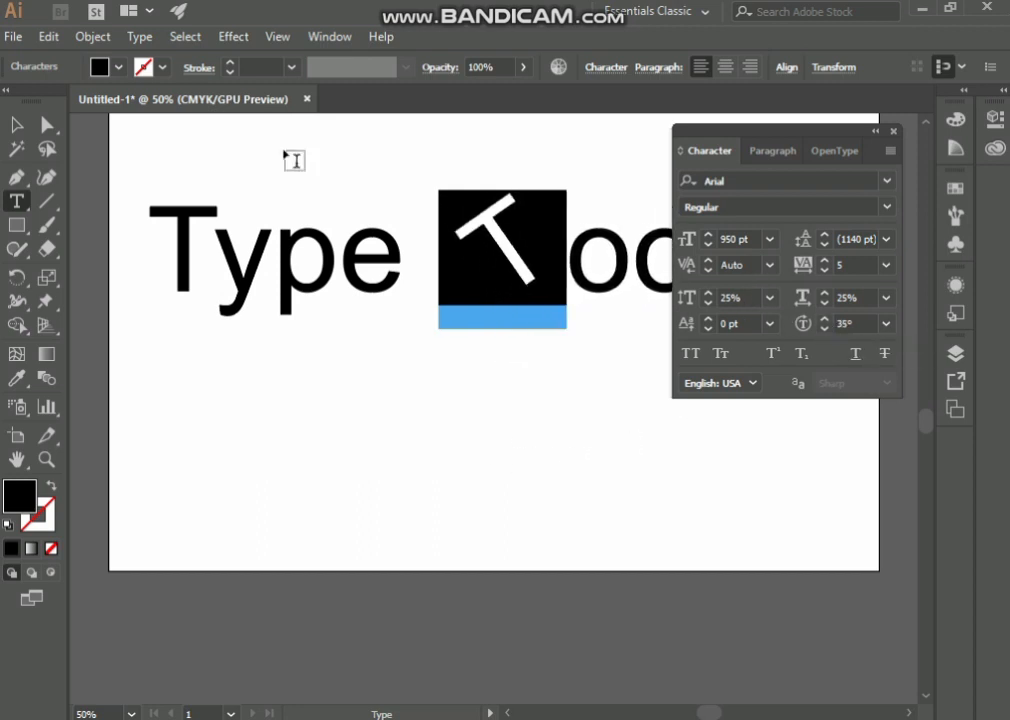
pyautogui.click(15, 127)
pyautogui.click(329, 420)
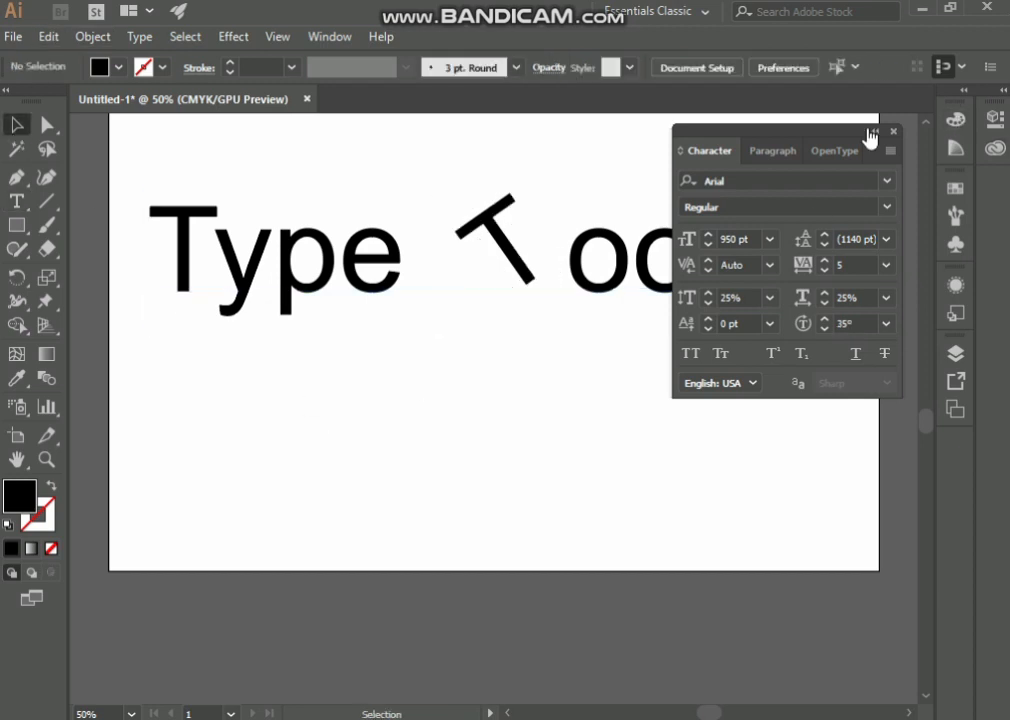
# Move the Character panel below the text and undo the rotation of the letter "T" in "Tool".
pyautogui.moveTo(866, 143); pyautogui.dragTo(774, 397)
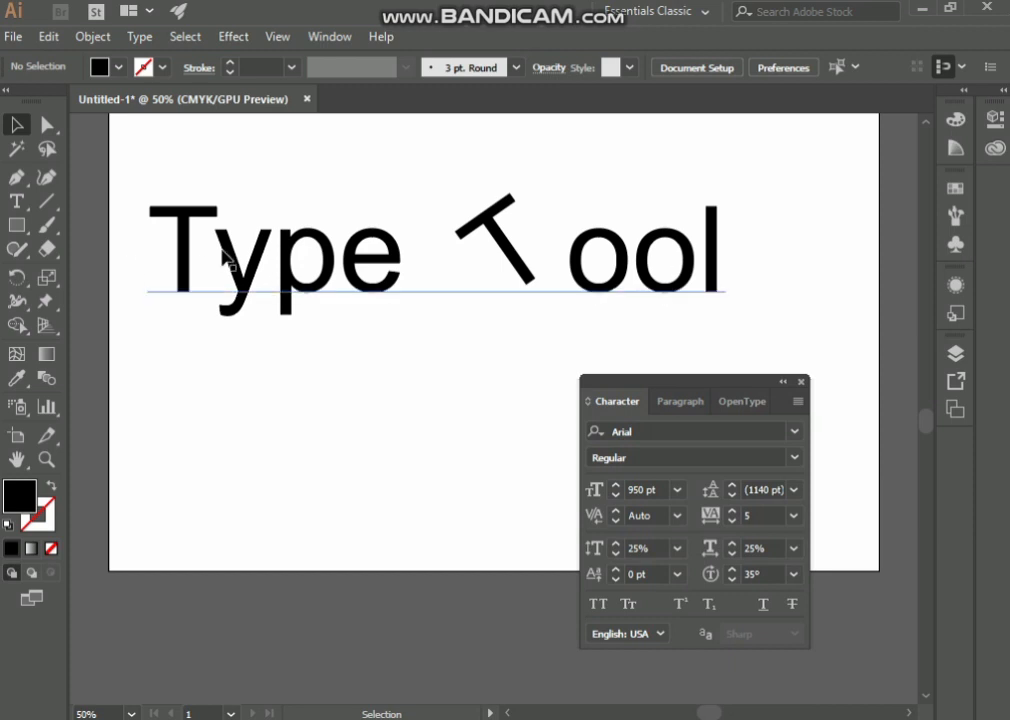
pyautogui.hotkey('ctrl', 'z')
pyautogui.hotkey('ctrl', 'z')
pyautogui.hotkey('ctrl', 'z')
pyautogui.hotkey('ctrl', 'z')
pyautogui.hotkey('ctrl', 'z')
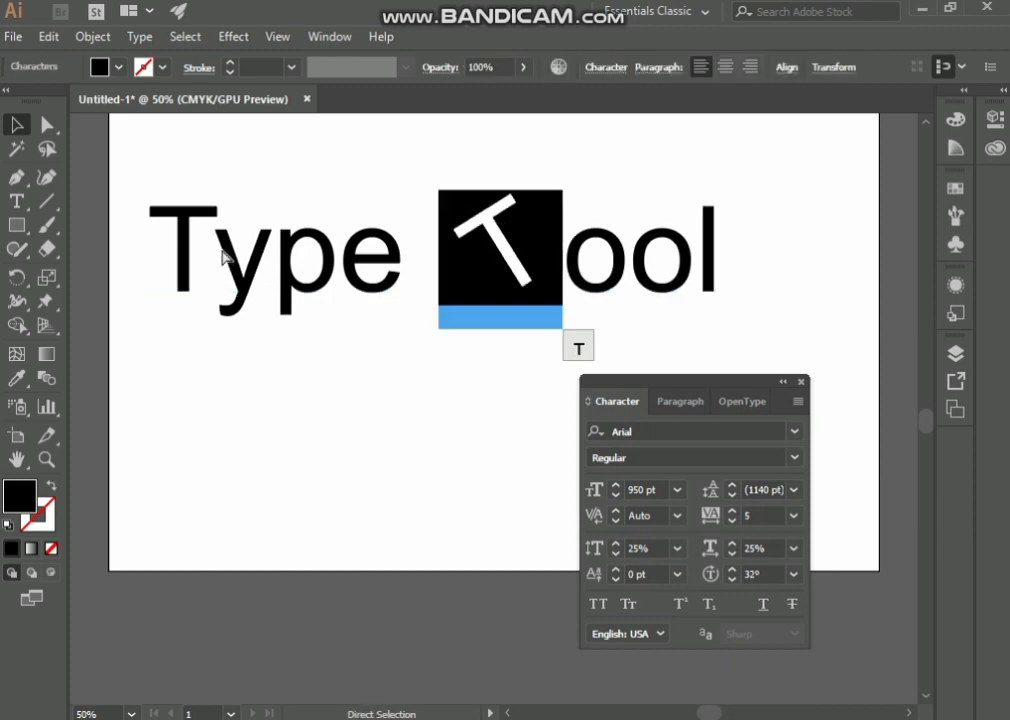
pyautogui.hotkey('ctrl', 'z')
pyautogui.hotkey('ctrl', 'z')
pyautogui.hotkey('ctrl', 'z')
pyautogui.hotkey('ctrl', 'z')
pyautogui.hotkey('ctrl', 'z')
pyautogui.hotkey('ctrl', 'z')
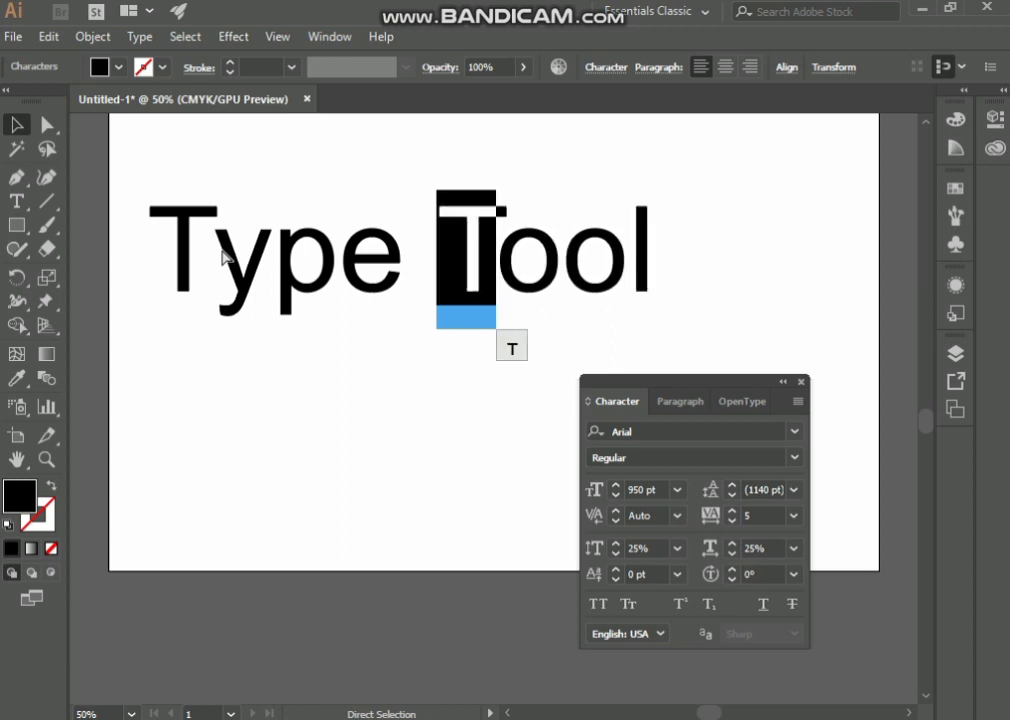
pyautogui.click(152, 170)
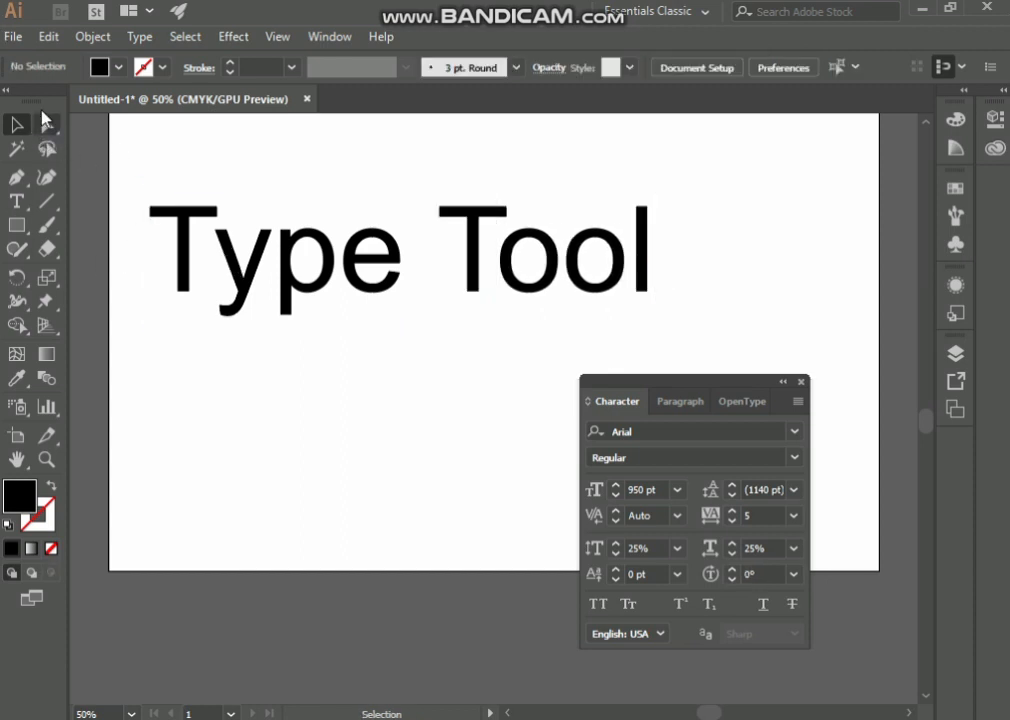
# Select the whole "Type Tool" text, raise its character rotation to 29° and lower it to -14°.
pyautogui.moveTo(128, 186); pyautogui.dragTo(500, 325)
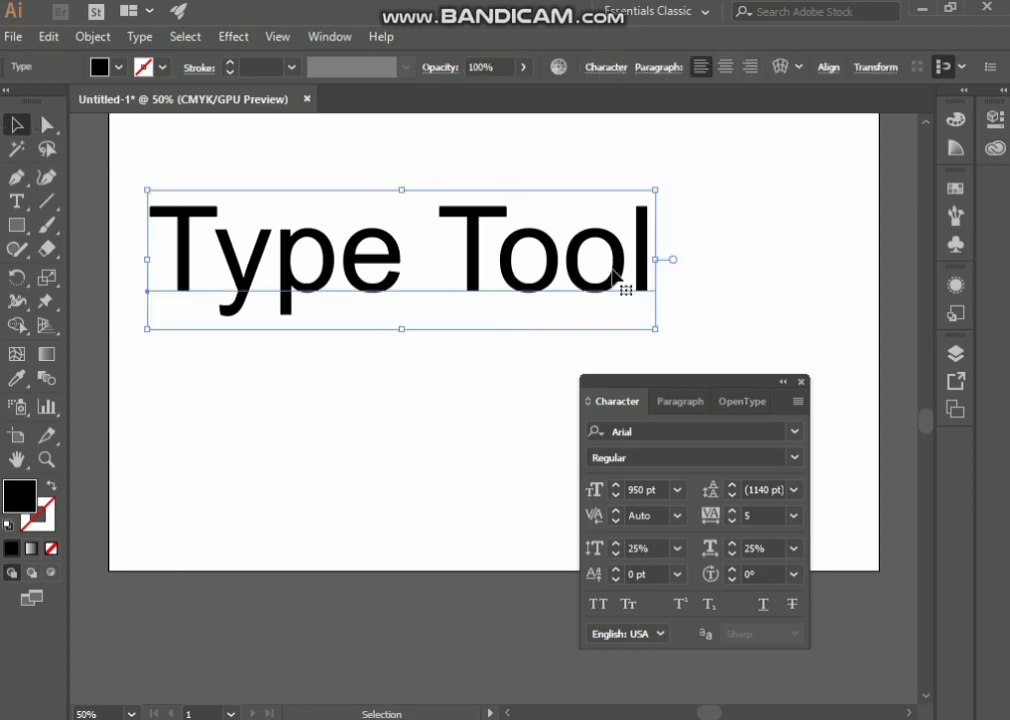
pyautogui.click(736, 572)
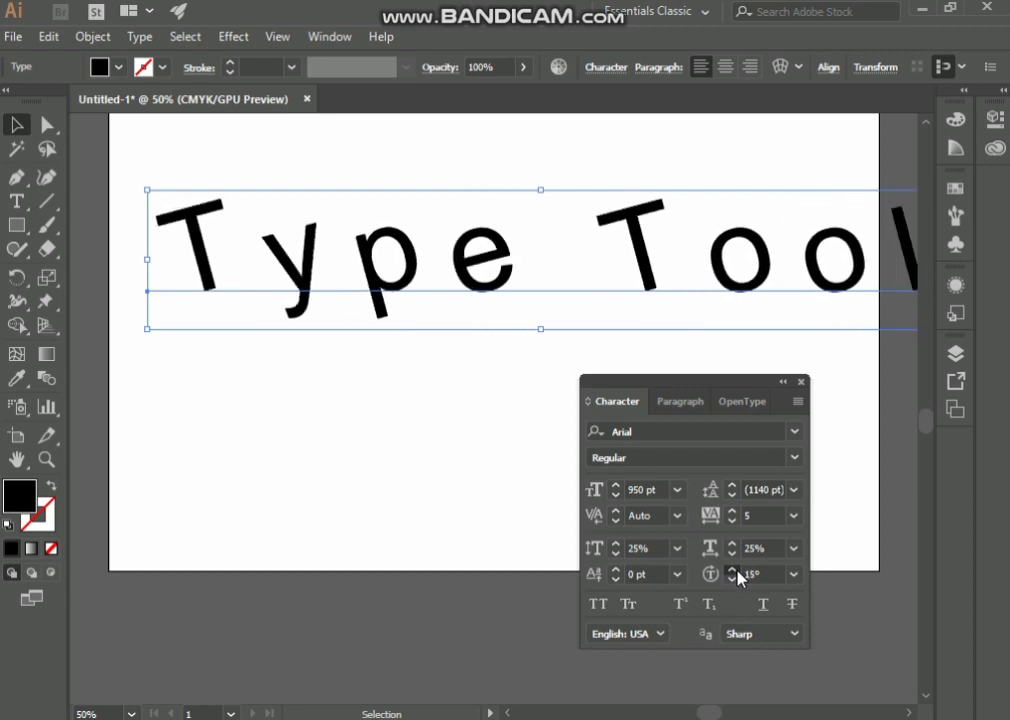
pyautogui.moveTo(736, 572); pyautogui.dragTo(737, 588)
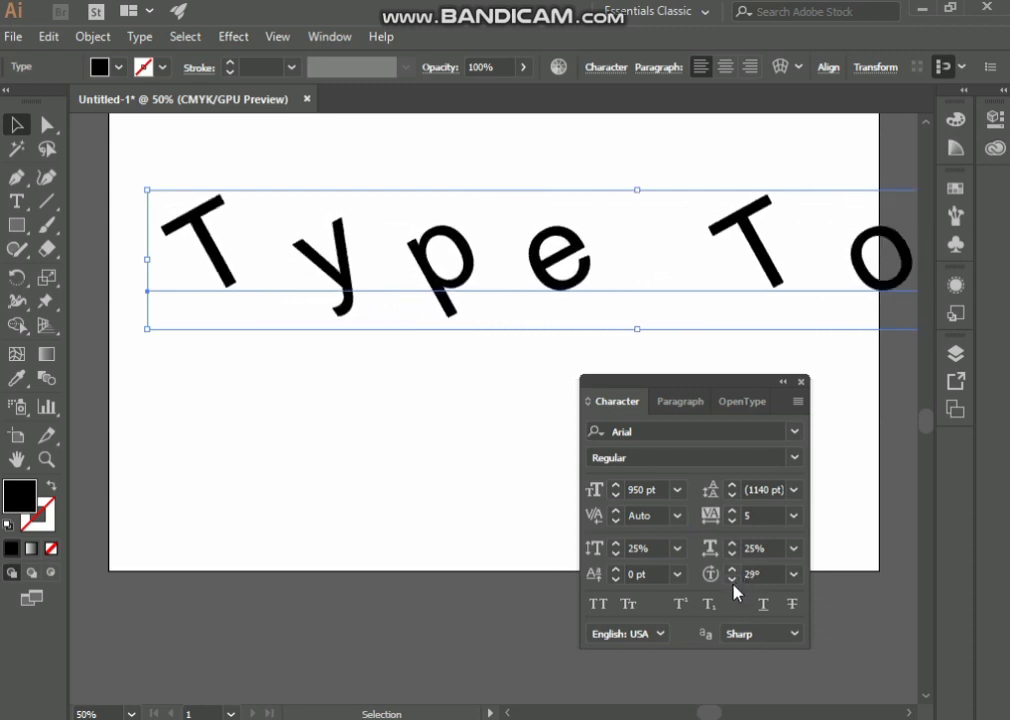
pyautogui.click(737, 588)
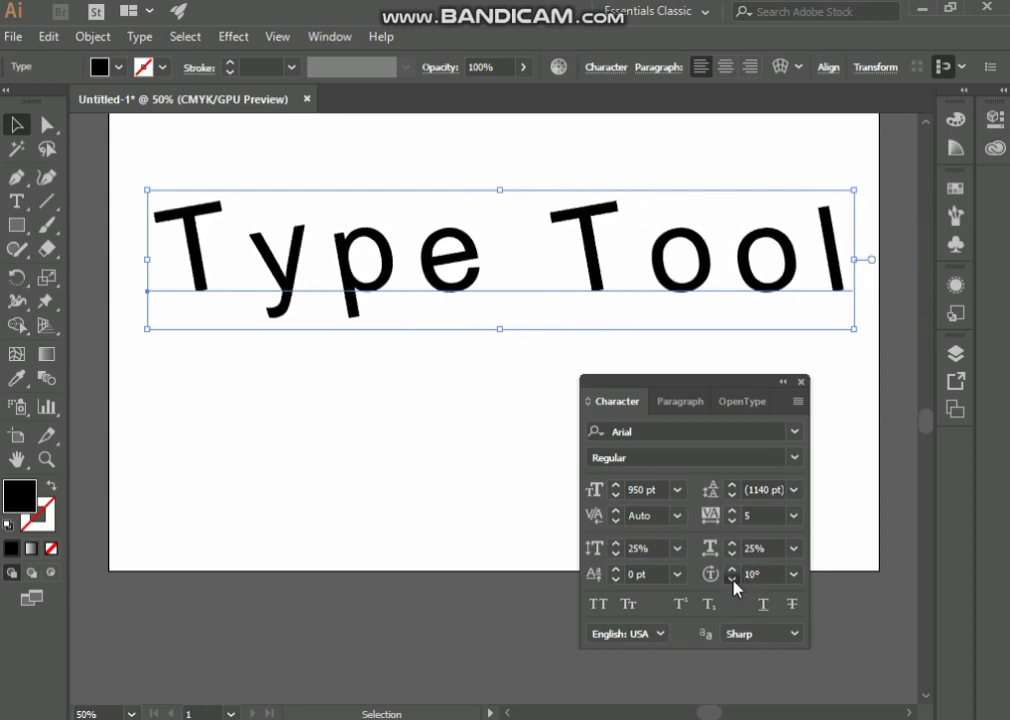
pyautogui.click(736, 587)
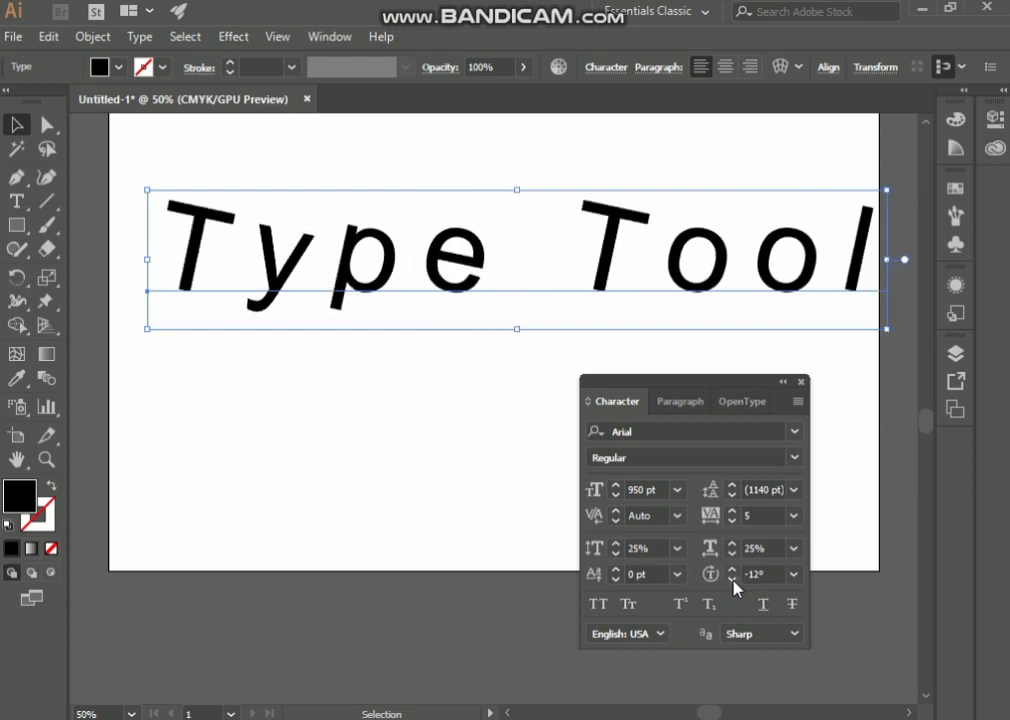
# Raise the character rotation of the "Type Tool" text to 2° and reset it to the 0° preset.
pyautogui.click(732, 569)
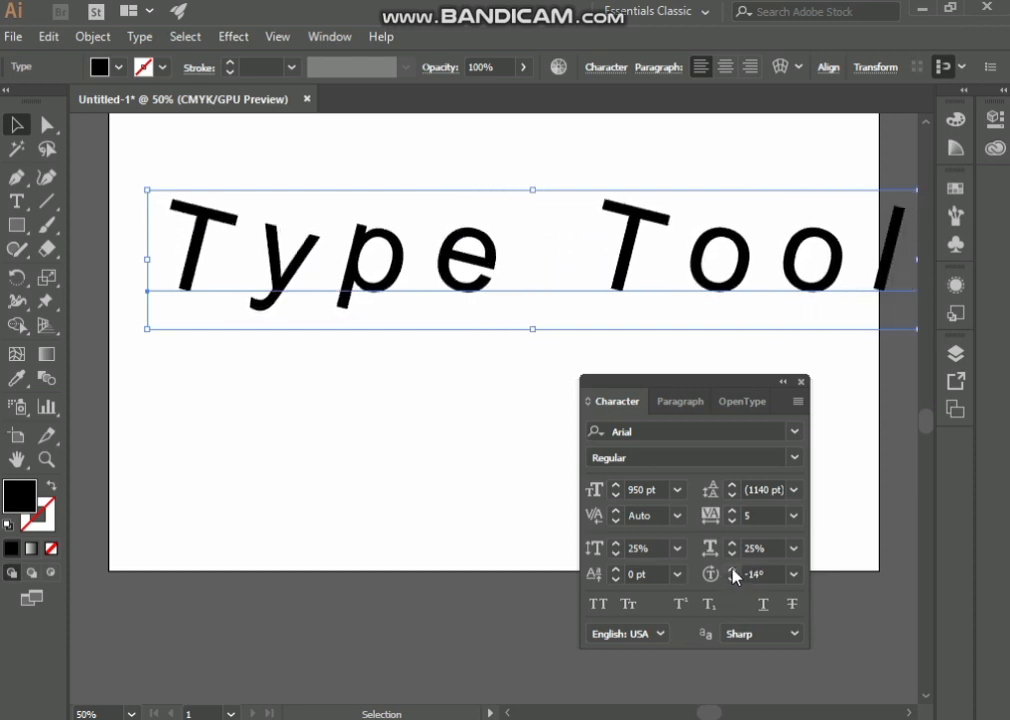
pyautogui.click(733, 569)
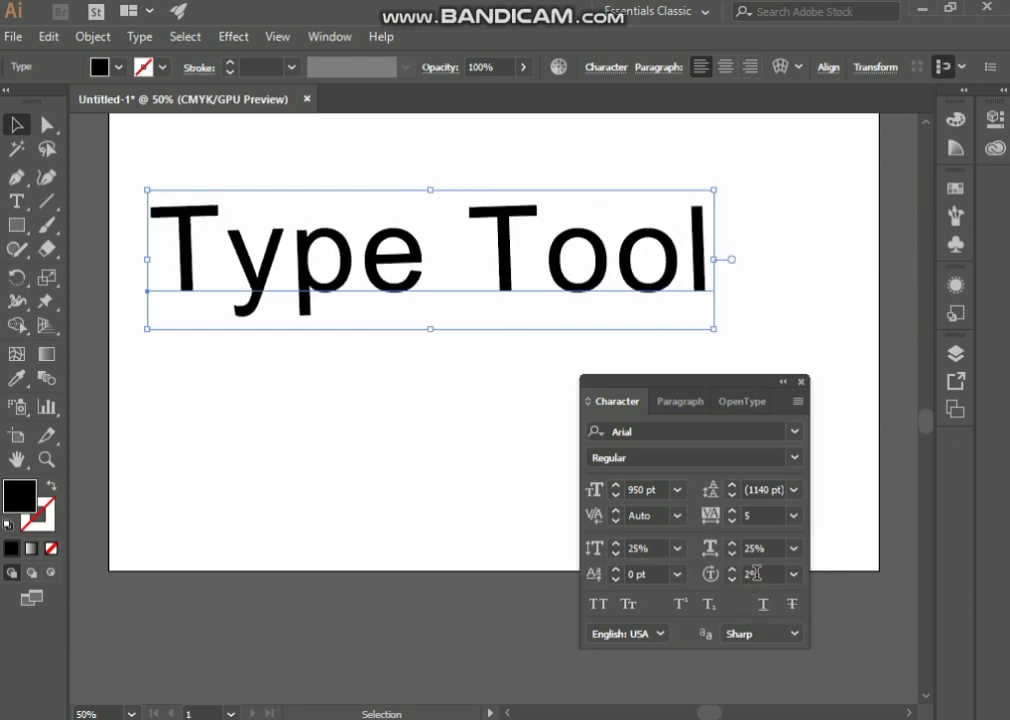
pyautogui.click(794, 578)
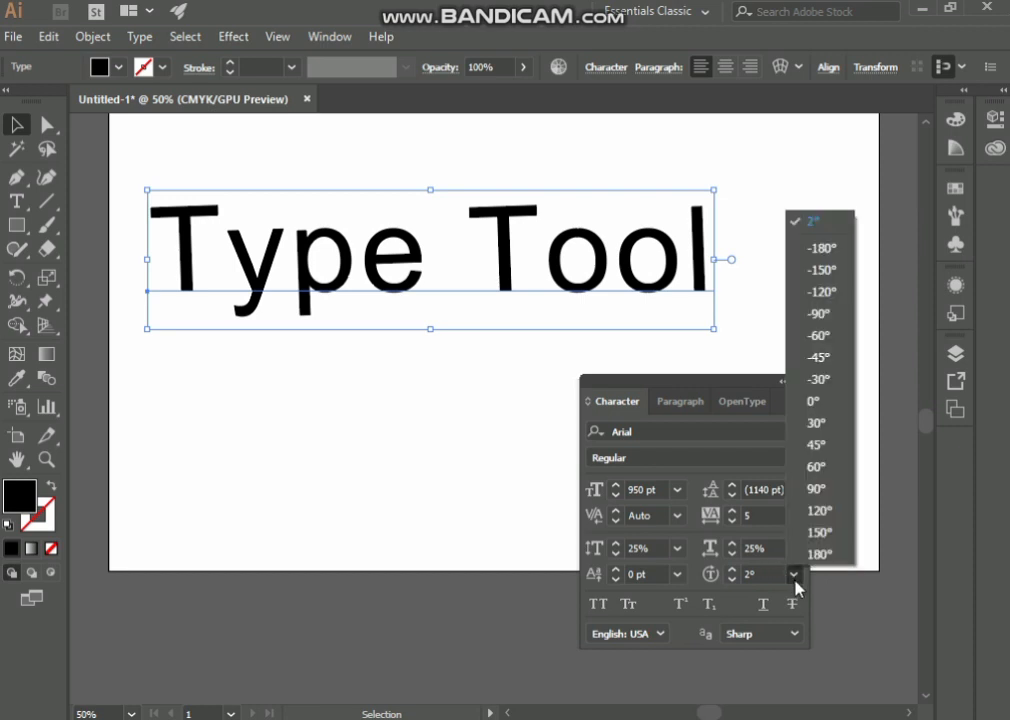
pyautogui.click(811, 401)
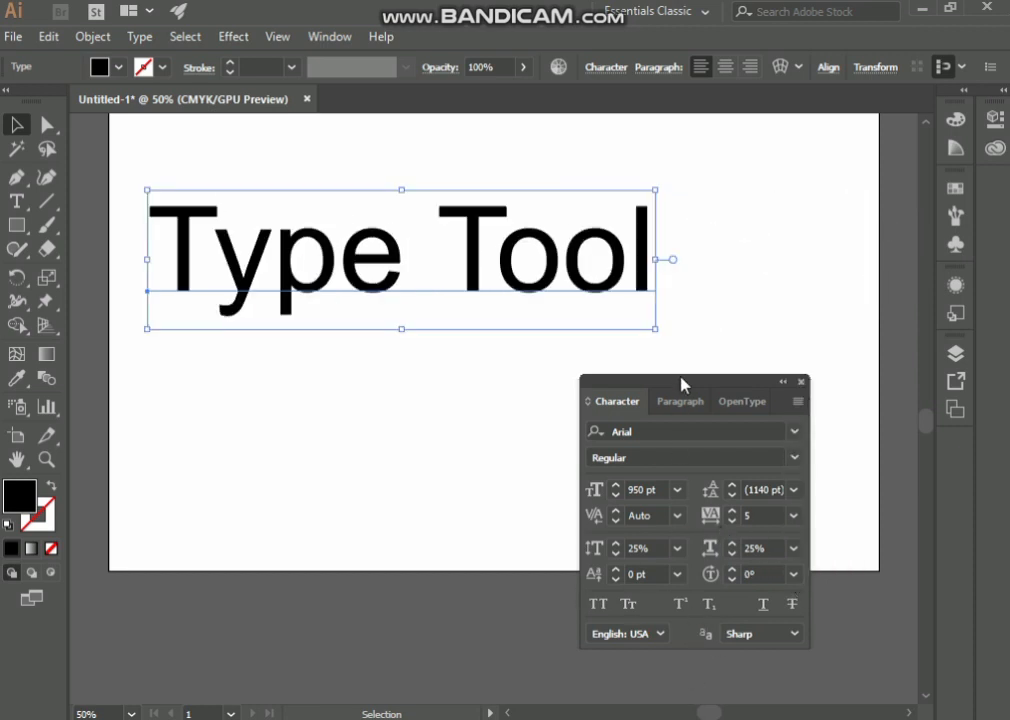
# Apply All Caps to the "Type Tool" text, move the Character panel clear of it, and turn All Caps off again.
pyautogui.moveTo(683, 382); pyautogui.dragTo(793, 228)
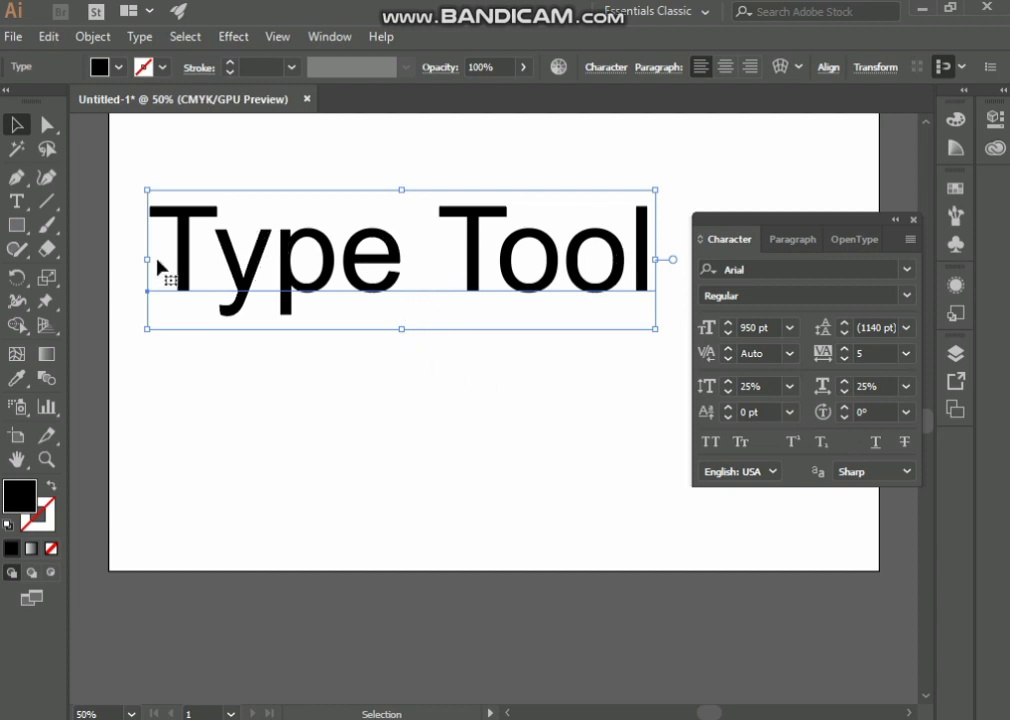
pyautogui.click(709, 445)
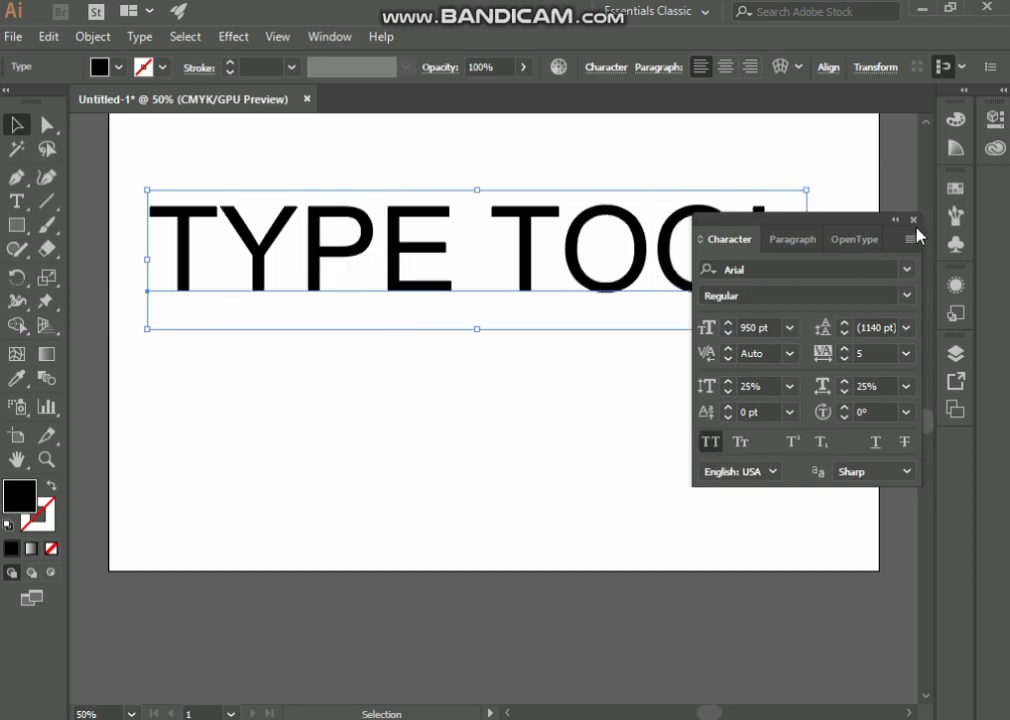
pyautogui.moveTo(852, 228); pyautogui.dragTo(674, 361)
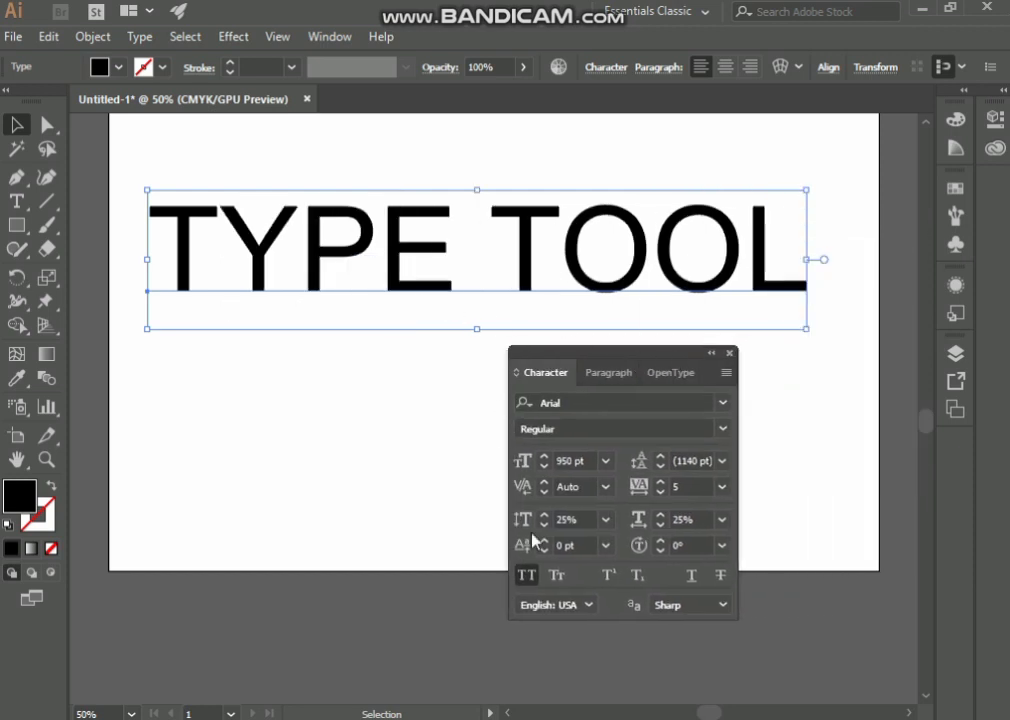
pyautogui.click(537, 577)
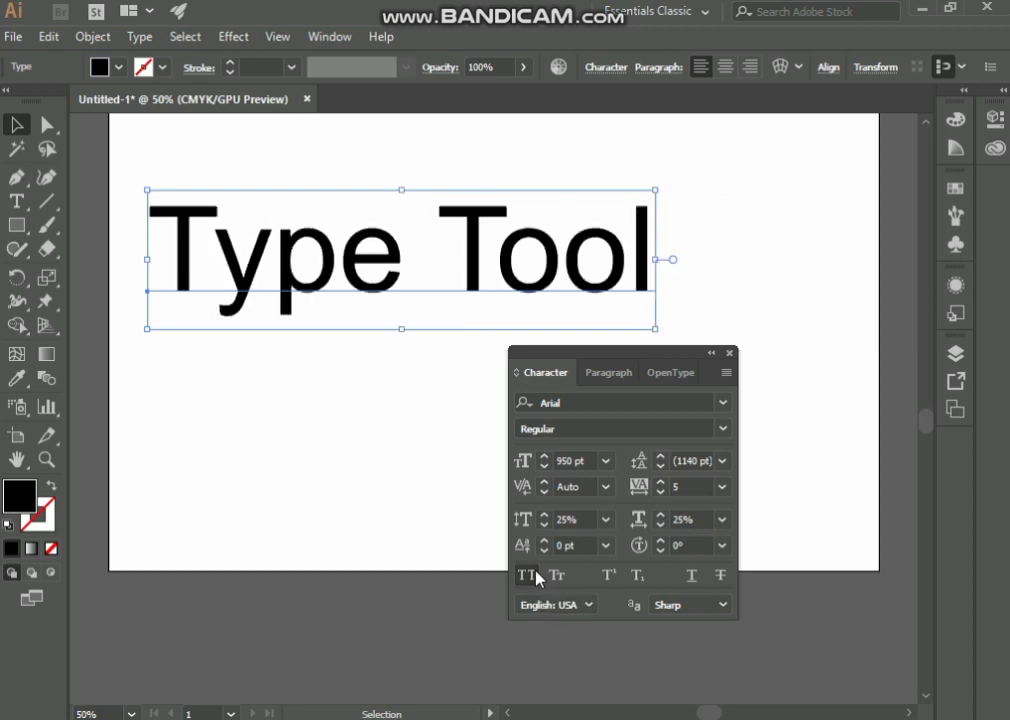
# Move the Character panel beside the text, apply Small Caps to "Type Tool" and turn it off again.
pyautogui.moveTo(582, 354); pyautogui.dragTo(774, 288)
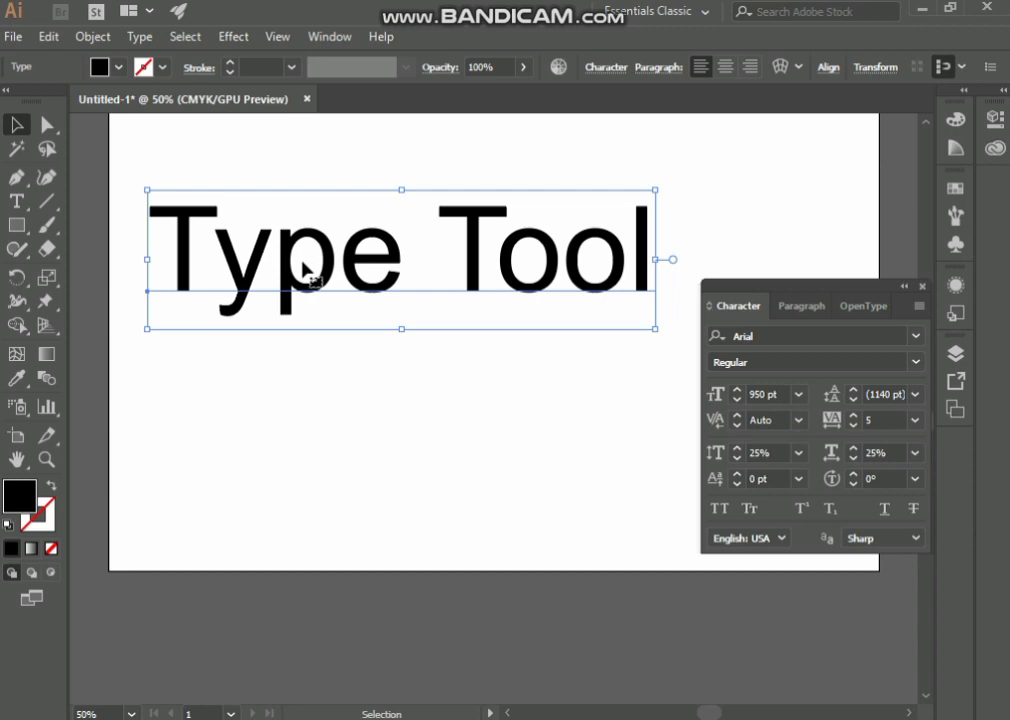
pyautogui.click(751, 510)
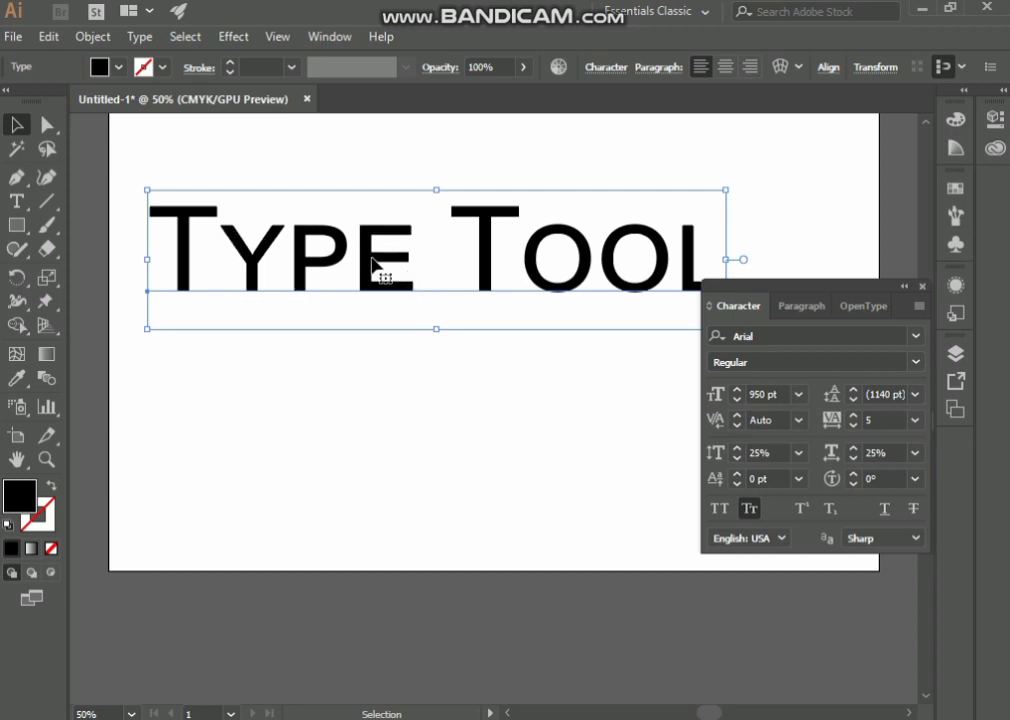
pyautogui.click(749, 512)
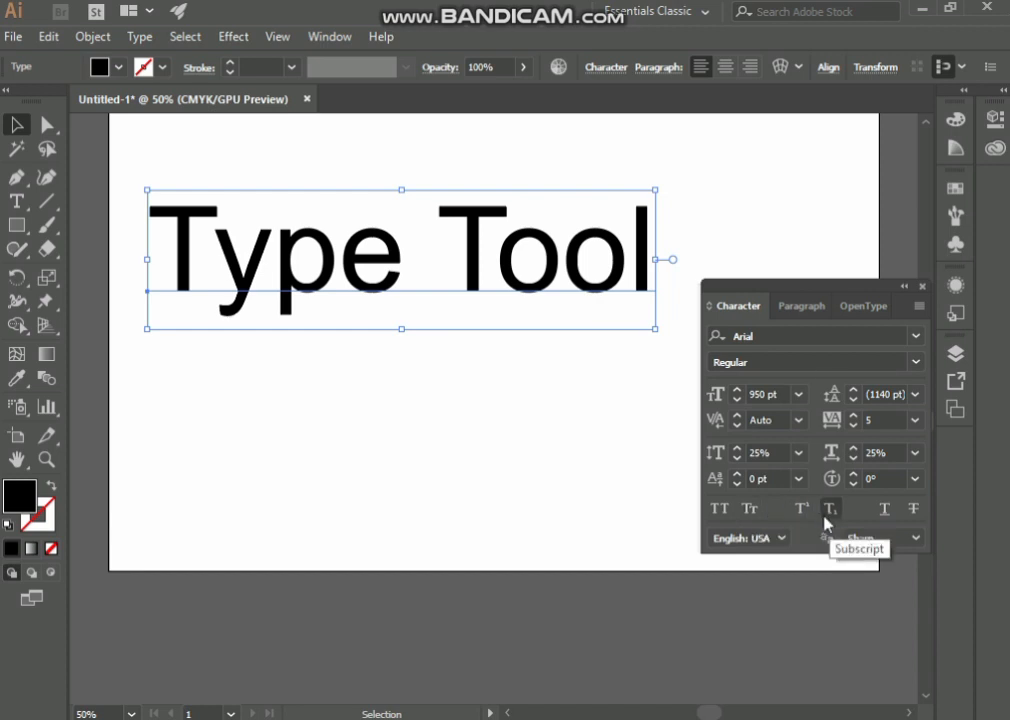
# Collapse the Character panel and add the point text "b2" below "Type Tool".
pyautogui.click(904, 286)
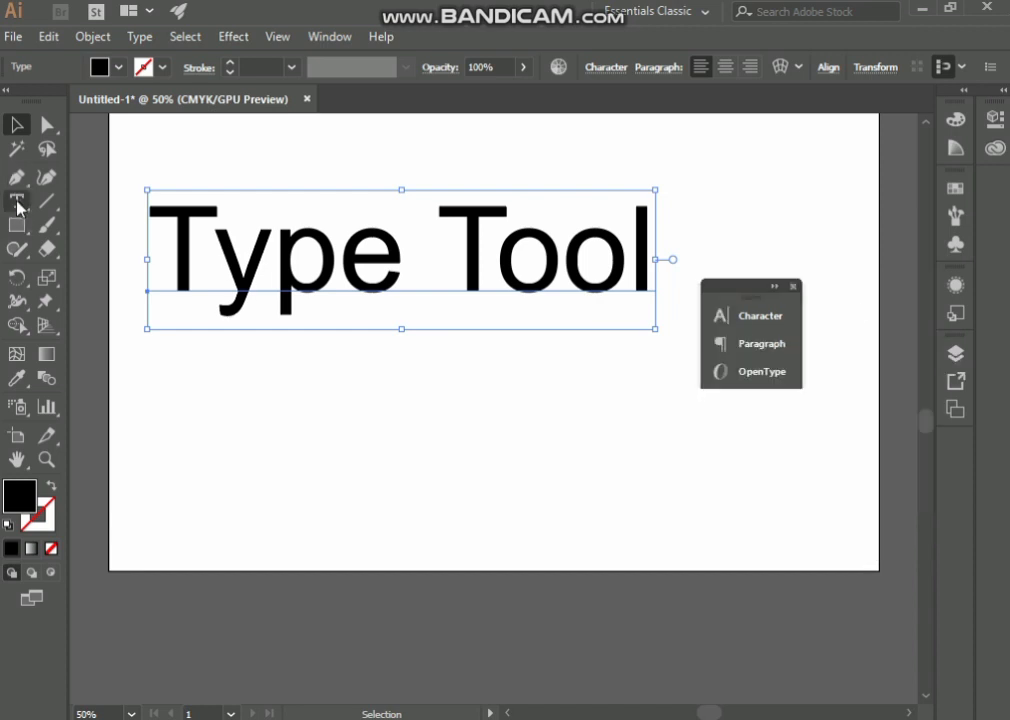
pyautogui.click(16, 201)
pyautogui.click(234, 458)
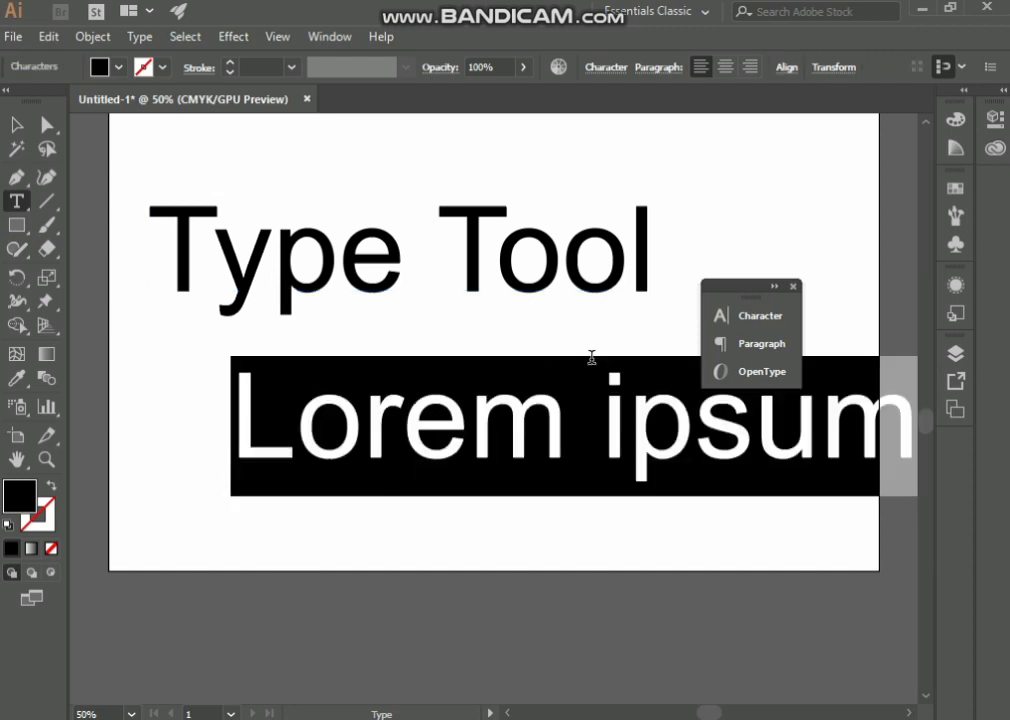
pyautogui.write('b')
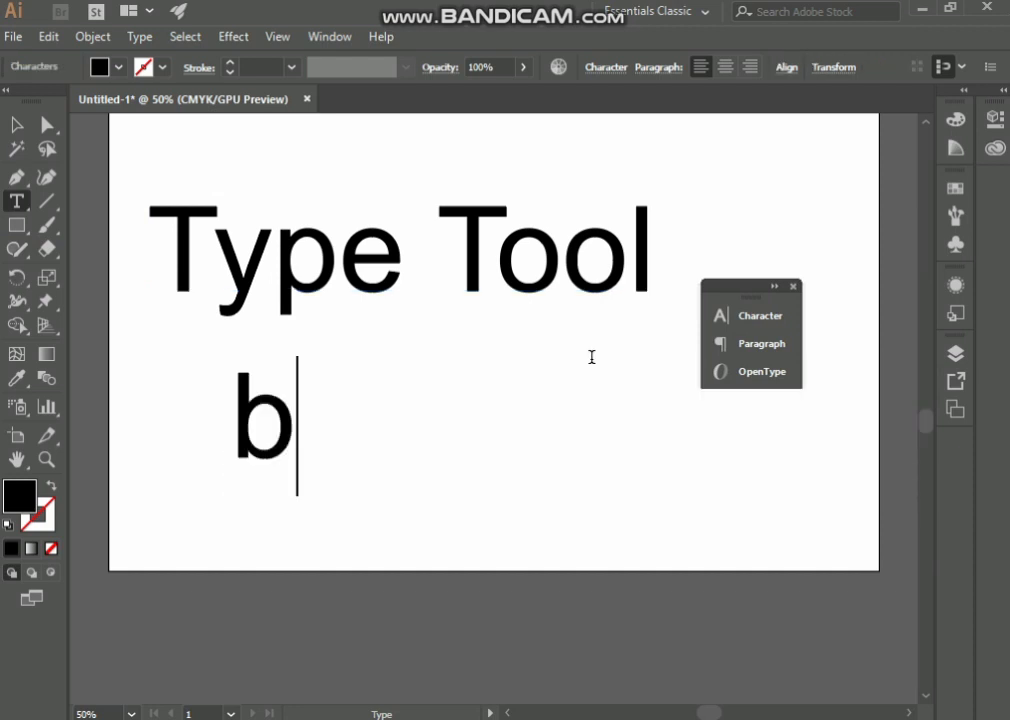
pyautogui.write('2')
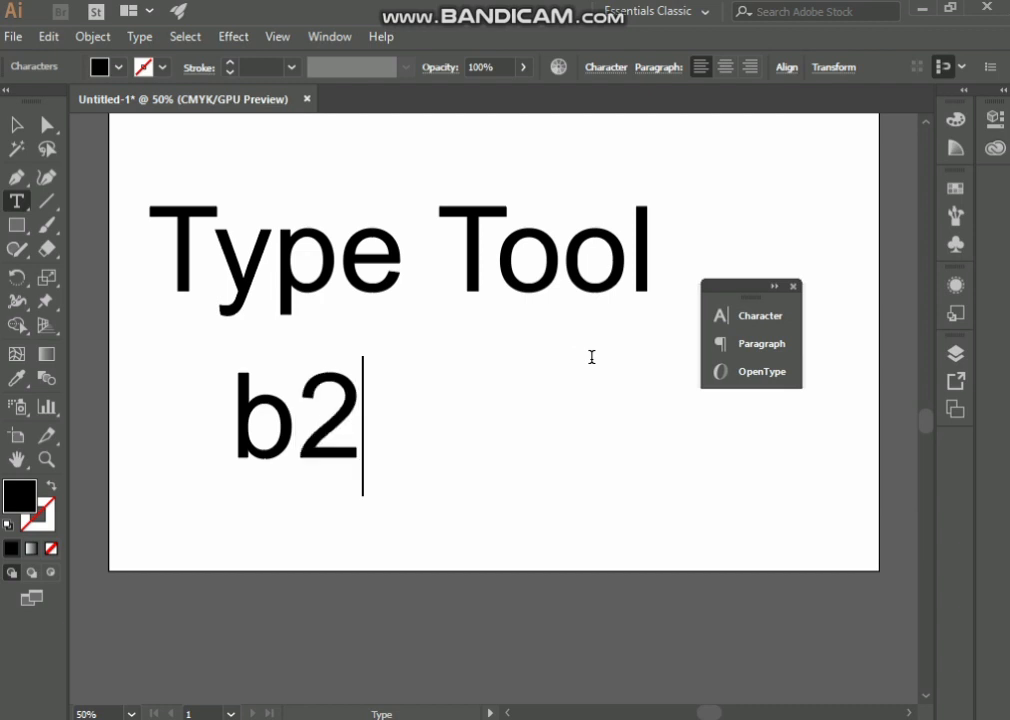
pyautogui.click(17, 124)
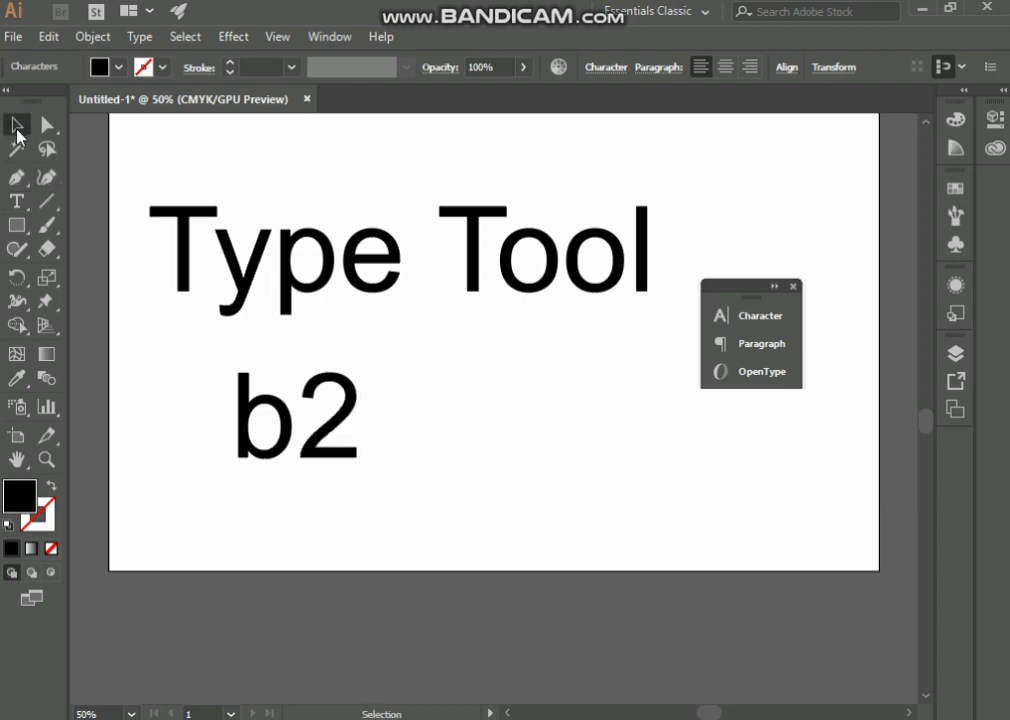
pyautogui.click(465, 401)
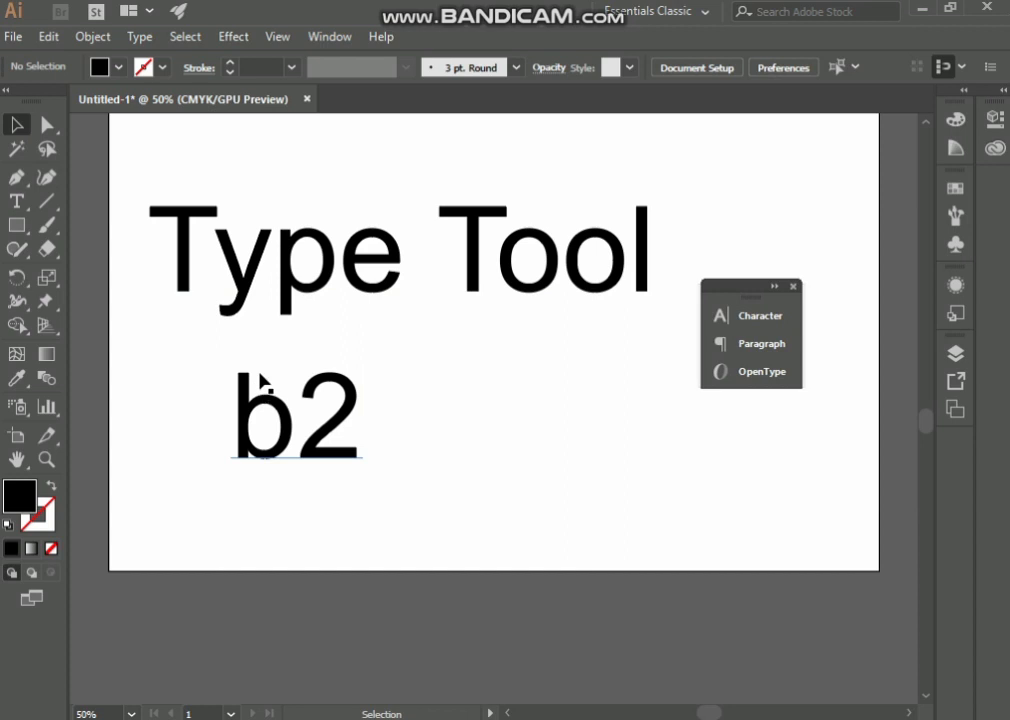
# Expand the Character panel and apply Superscript to only the 2 in the "b2" text.
pyautogui.click(778, 289)
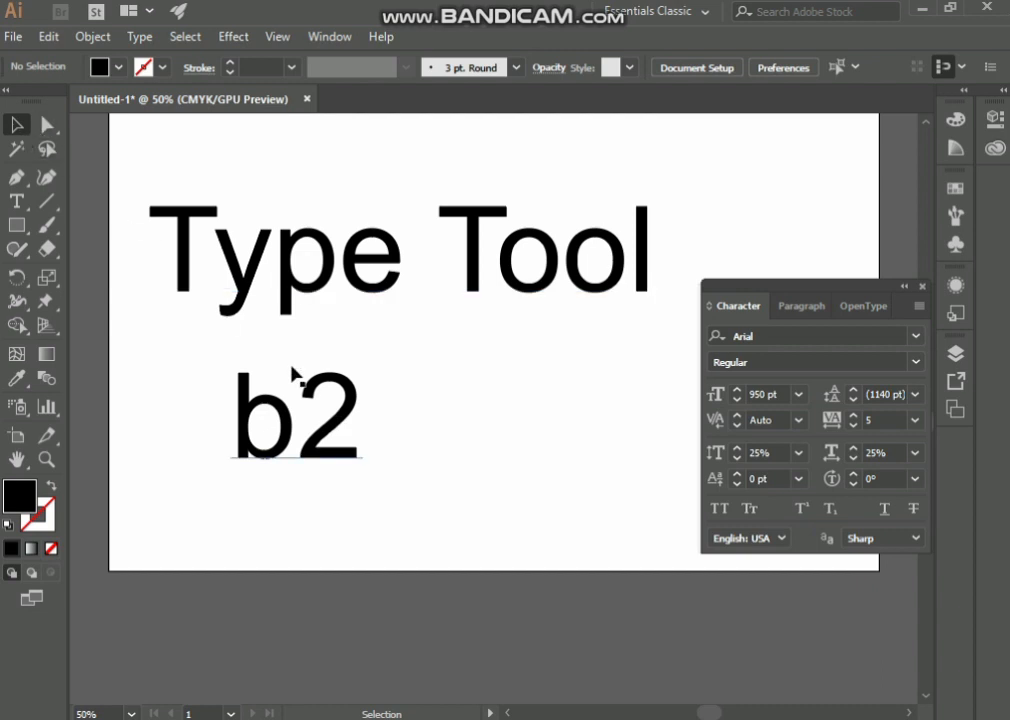
pyautogui.click(19, 203)
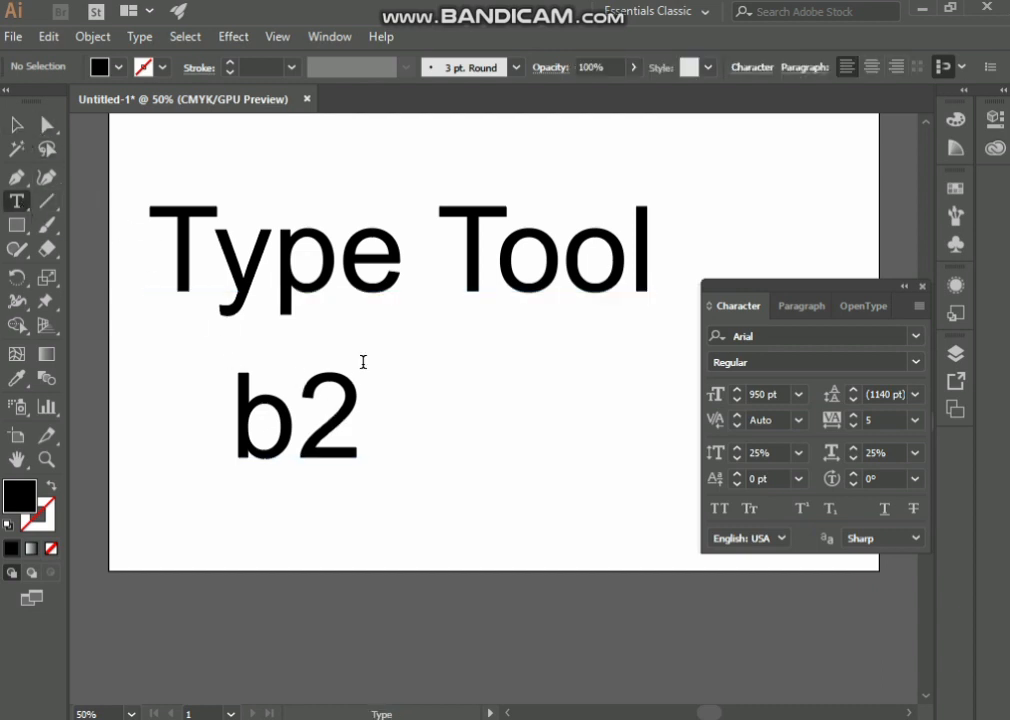
pyautogui.click(335, 383)
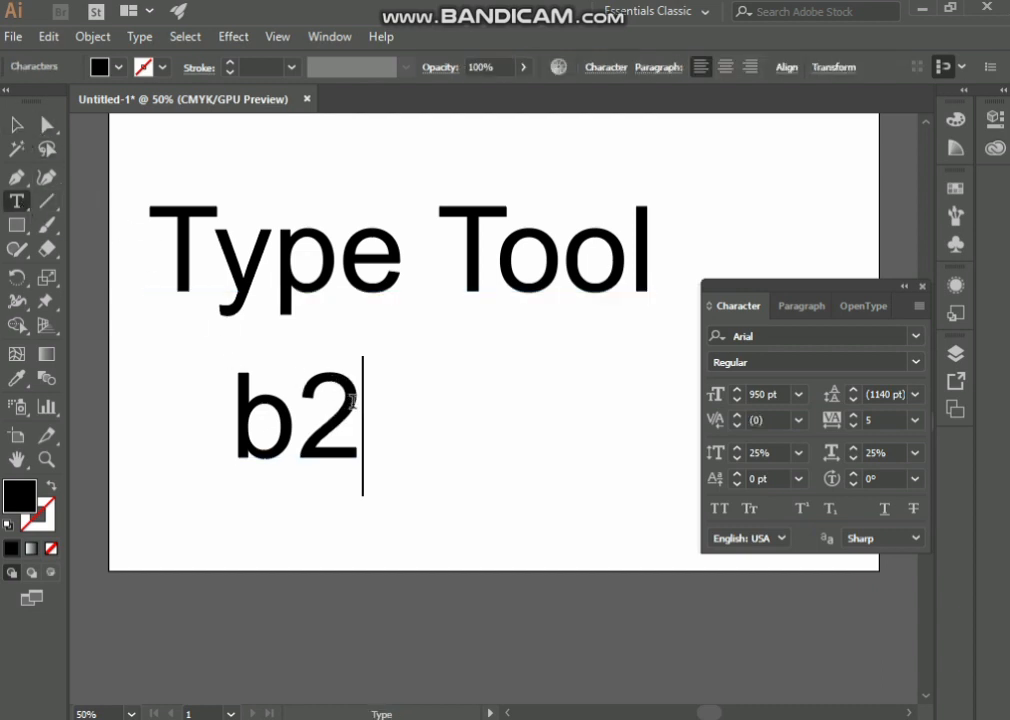
pyautogui.moveTo(338, 388); pyautogui.dragTo(322, 394)
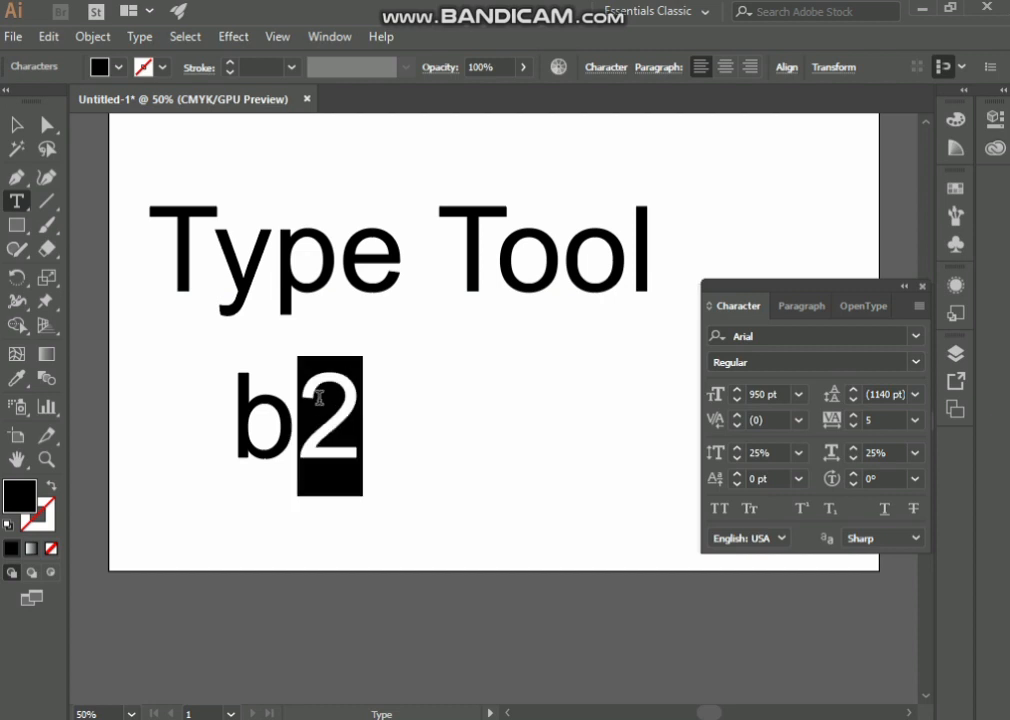
pyautogui.click(801, 508)
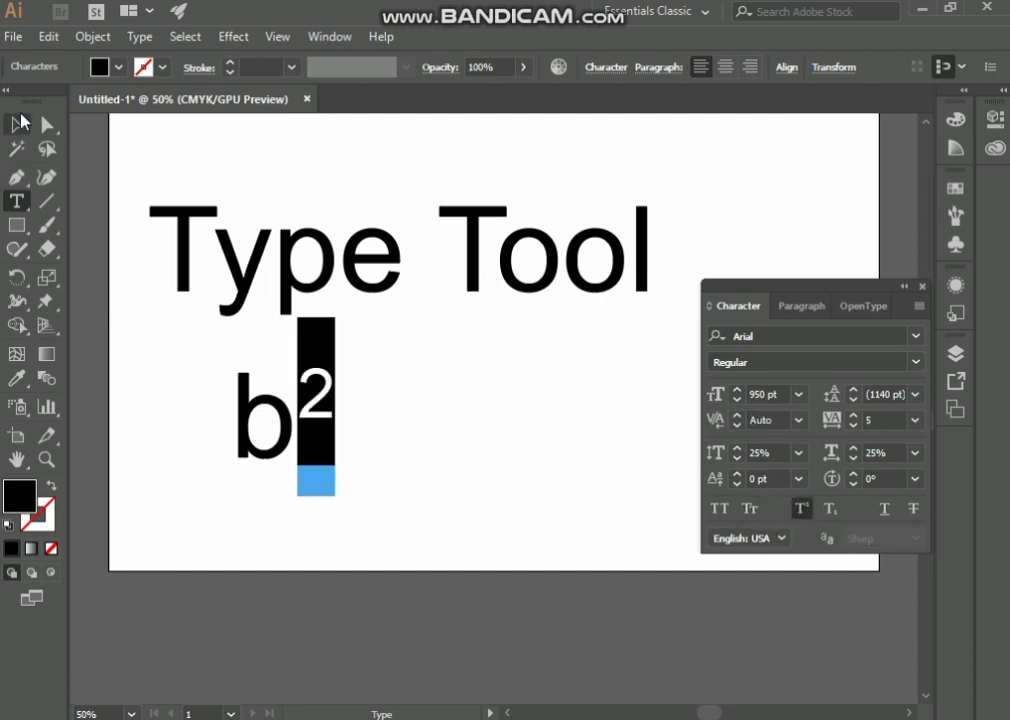
pyautogui.press('Escape')
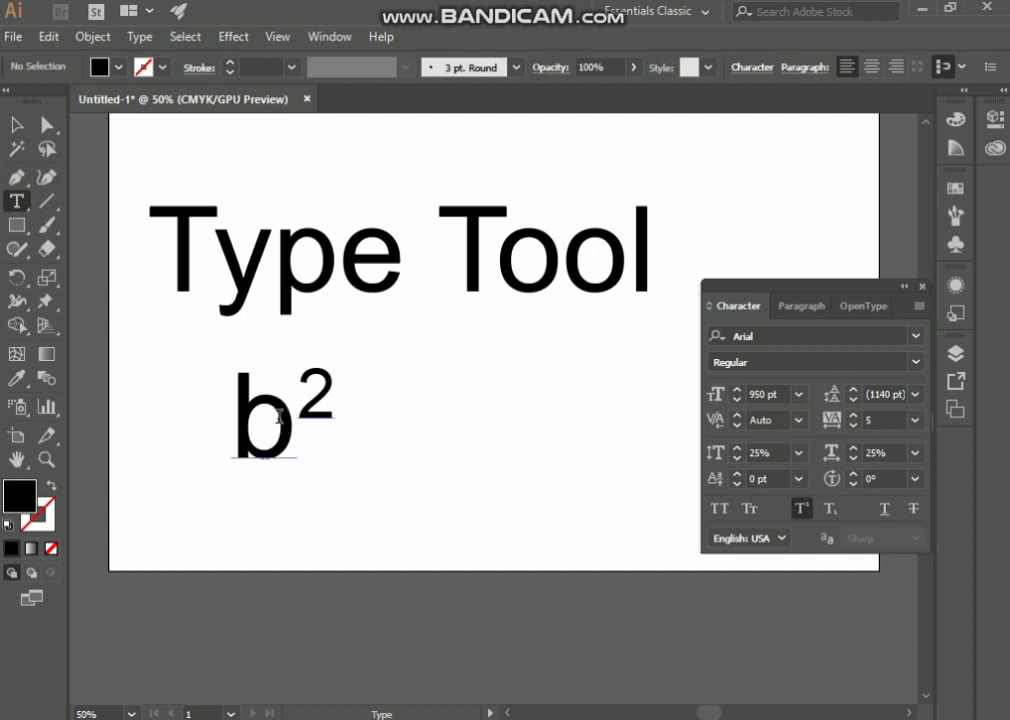
pyautogui.click(17, 124)
# Add the point text "B2" beside the superscript example and move it down clear of "Type Tool".
pyautogui.click(17, 200)
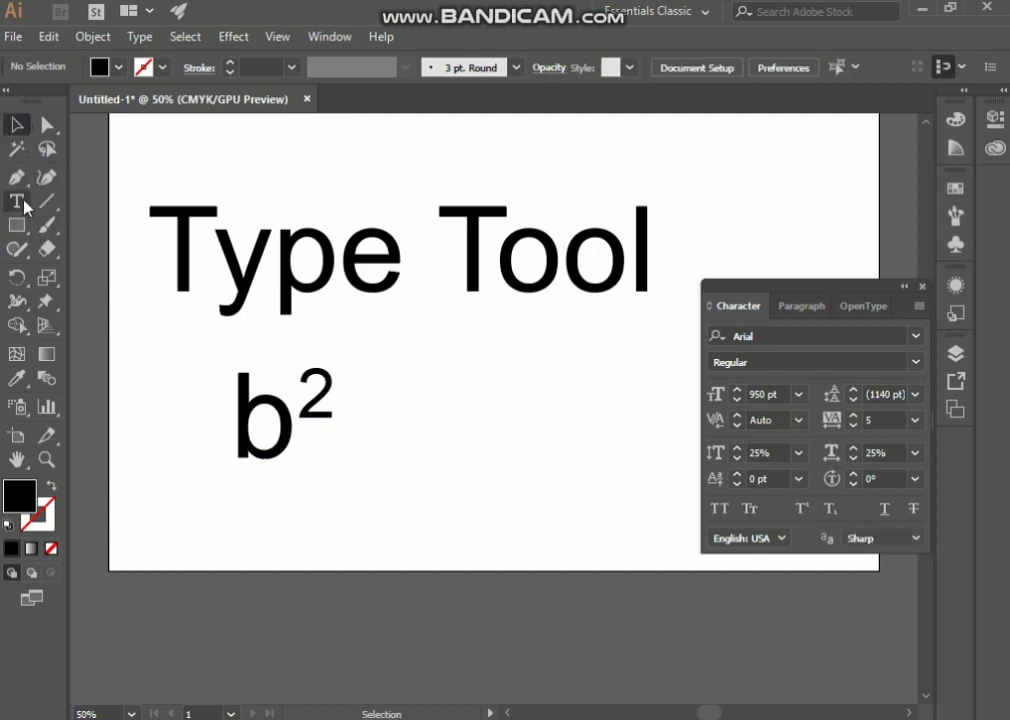
pyautogui.click(435, 396)
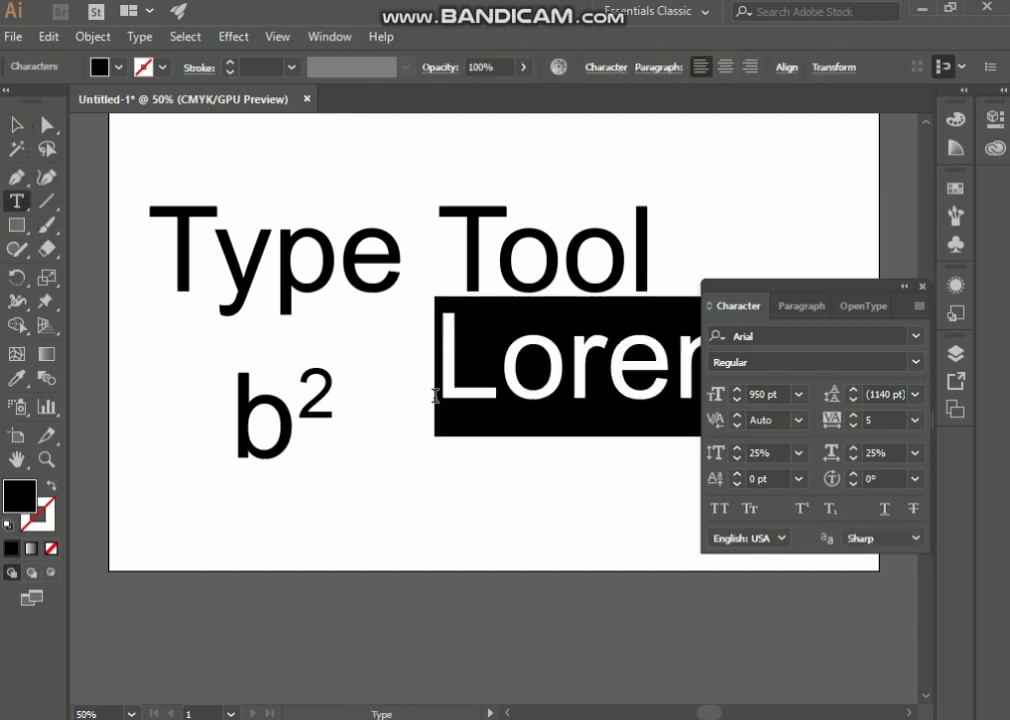
pyautogui.write('B2')
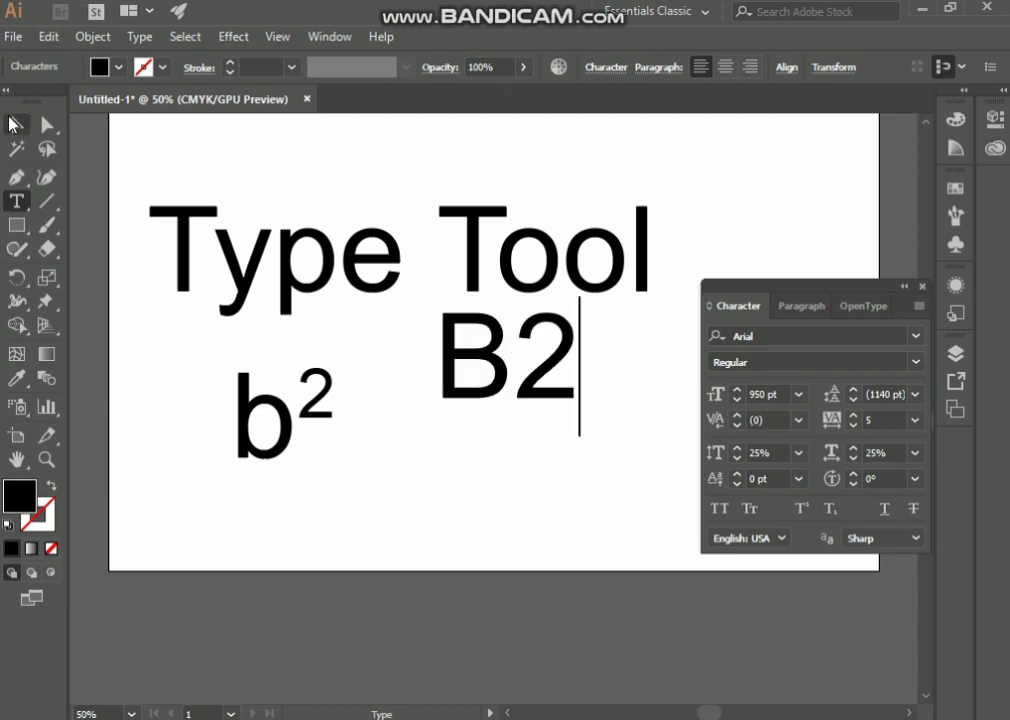
pyautogui.press('Escape')
pyautogui.moveTo(474, 365); pyautogui.dragTo(457, 440)
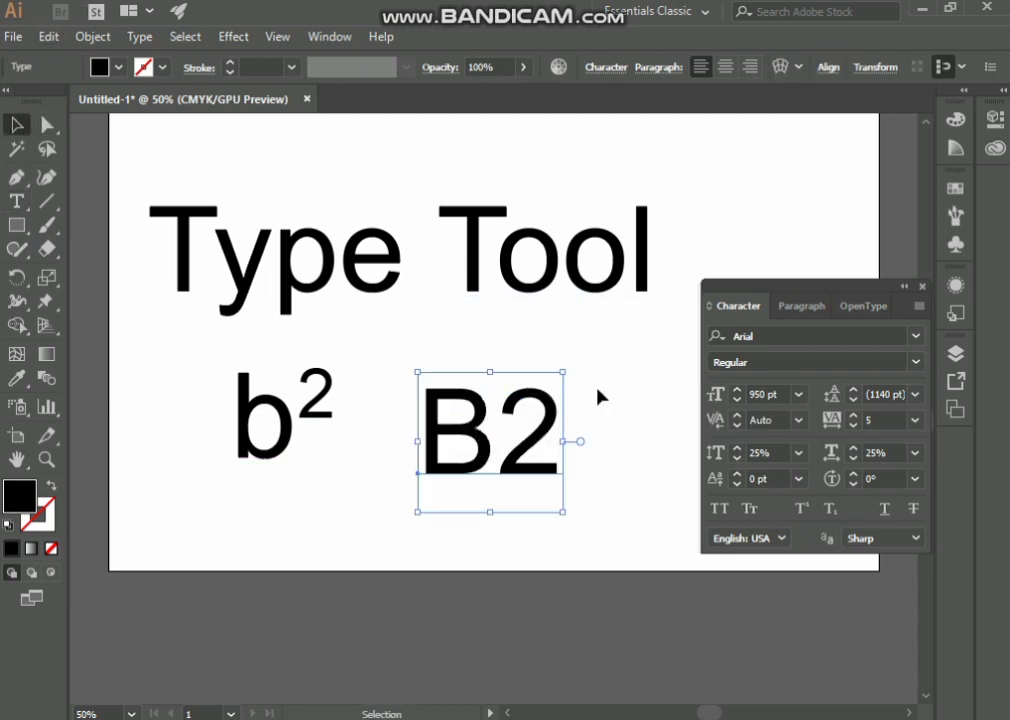
# Apply Subscript to only the 2 in "B2" and move that text close beside the superscript example.
pyautogui.press('t')
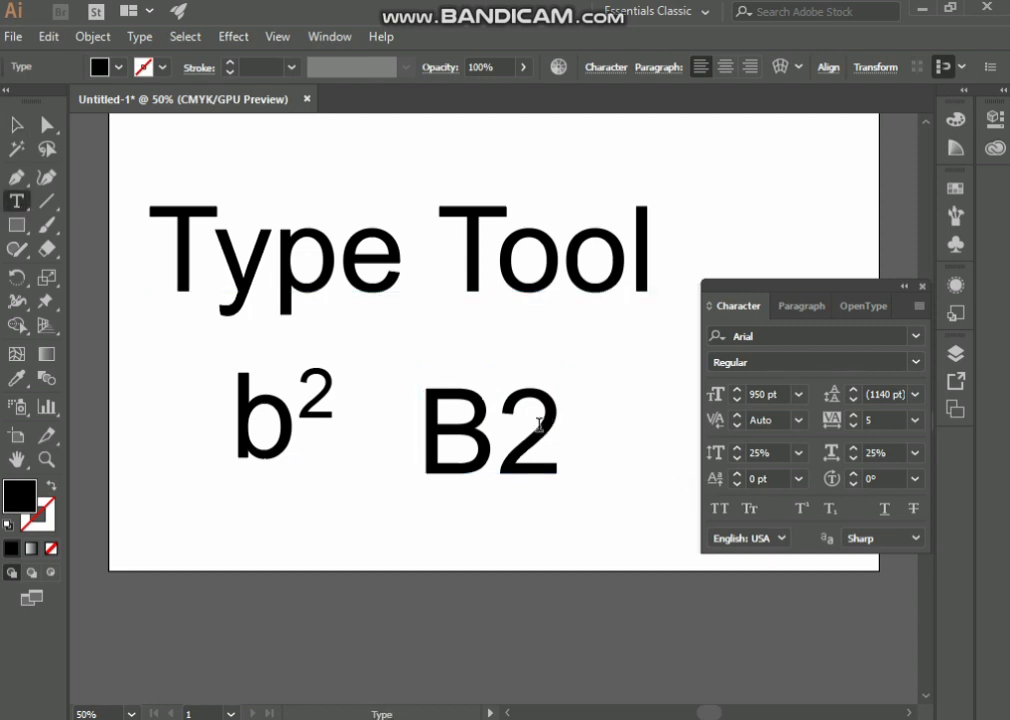
pyautogui.moveTo(543, 419); pyautogui.dragTo(534, 425)
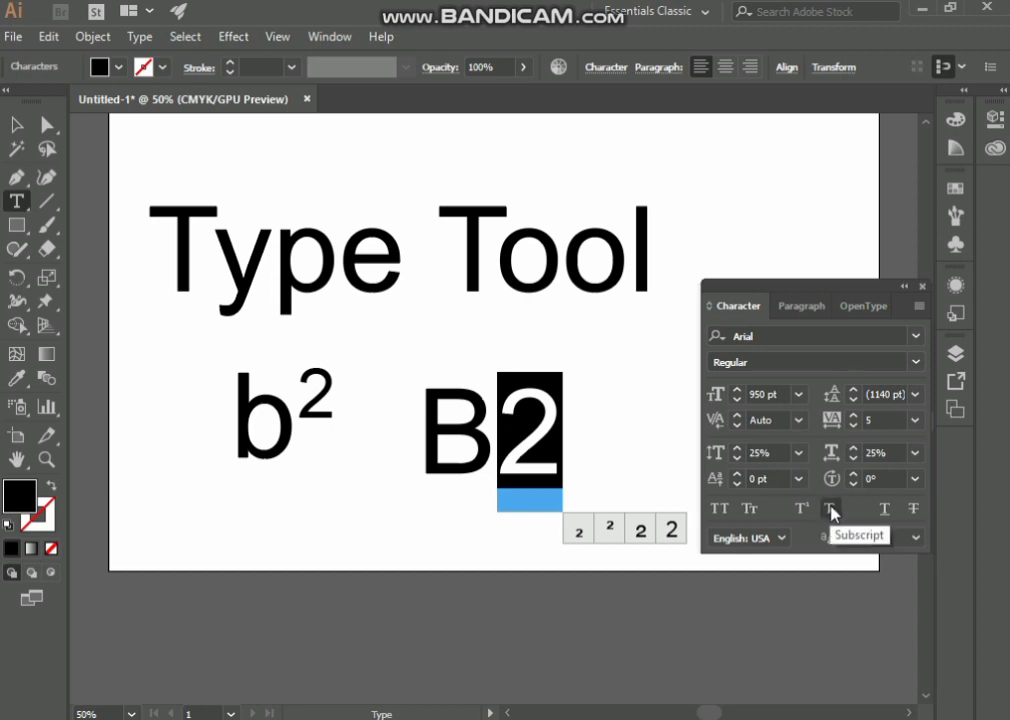
pyautogui.click(831, 513)
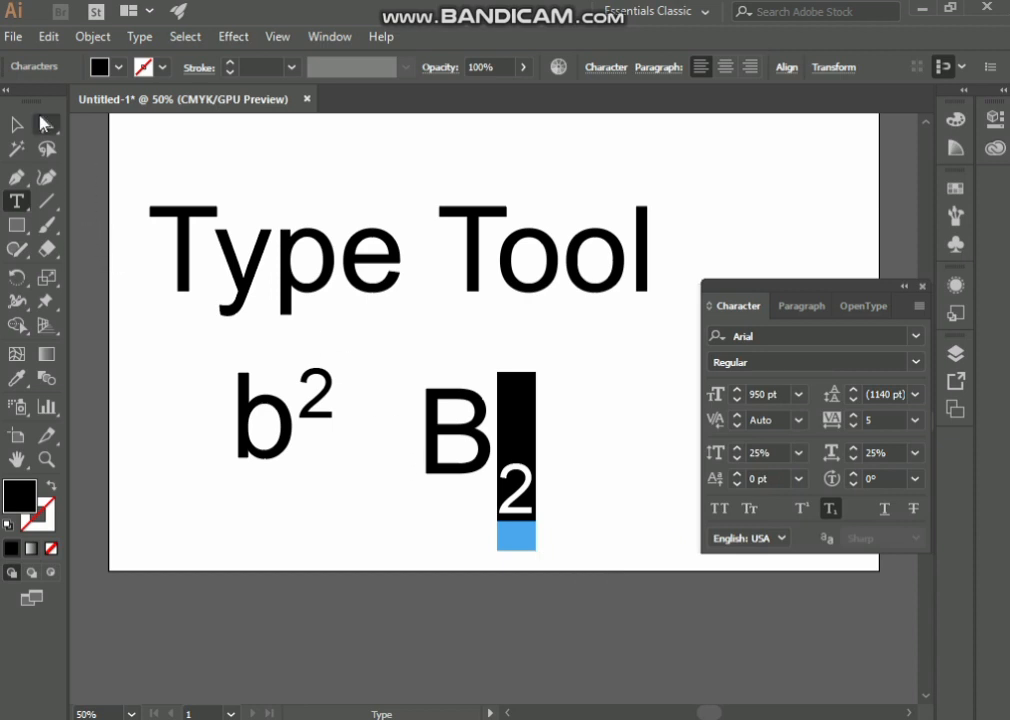
pyautogui.press('Escape')
pyautogui.click(558, 422)
pyautogui.moveTo(500, 447); pyautogui.dragTo(434, 439)
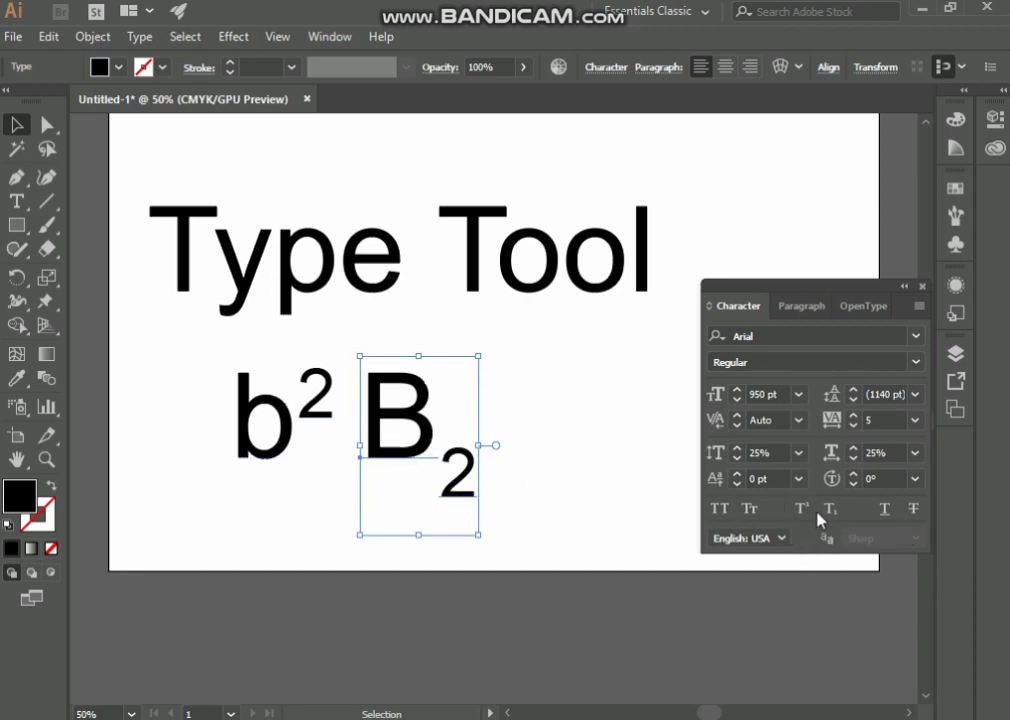
# Apply Underline to the "Type Tool" text and turn it off, and do the same with Strikethrough.
pyautogui.click(438, 266)
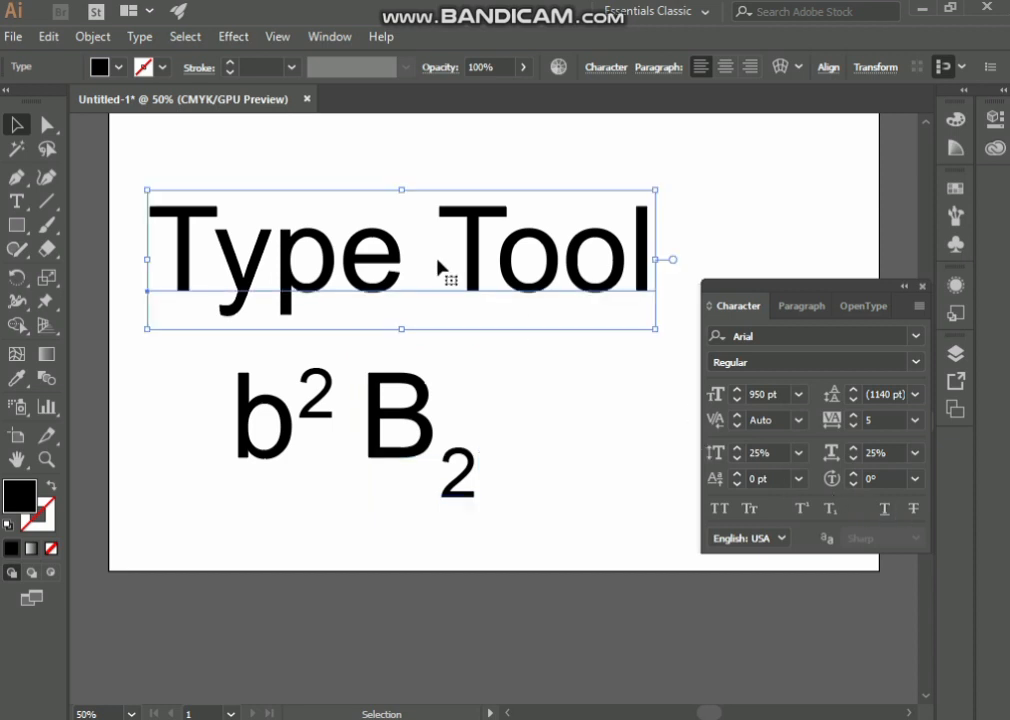
pyautogui.click(882, 512)
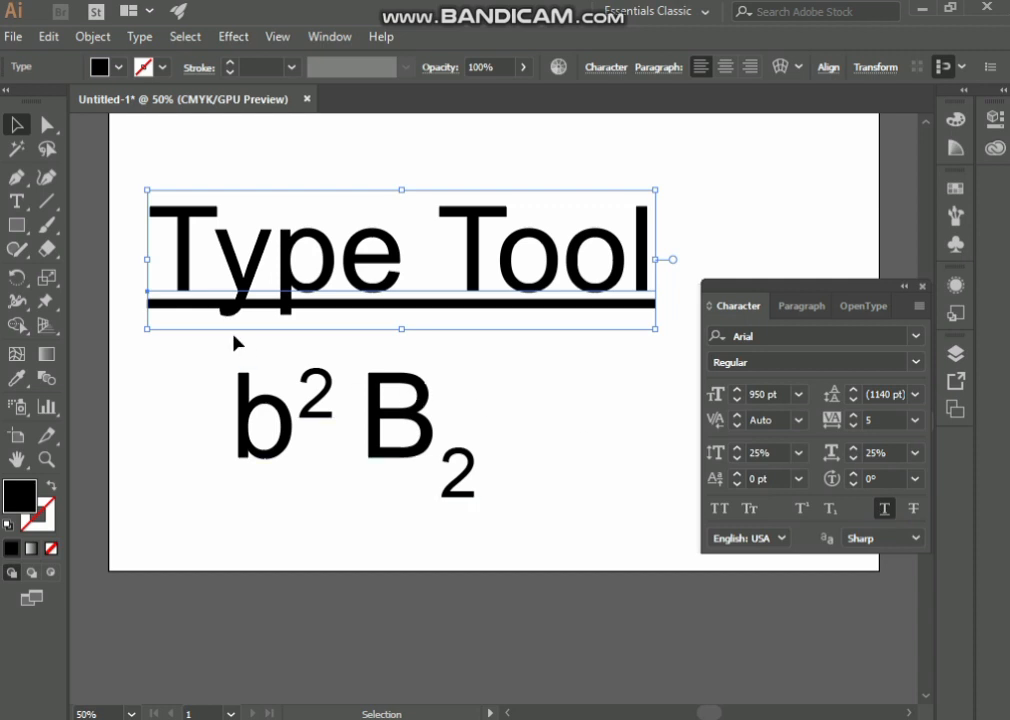
pyautogui.click(886, 510)
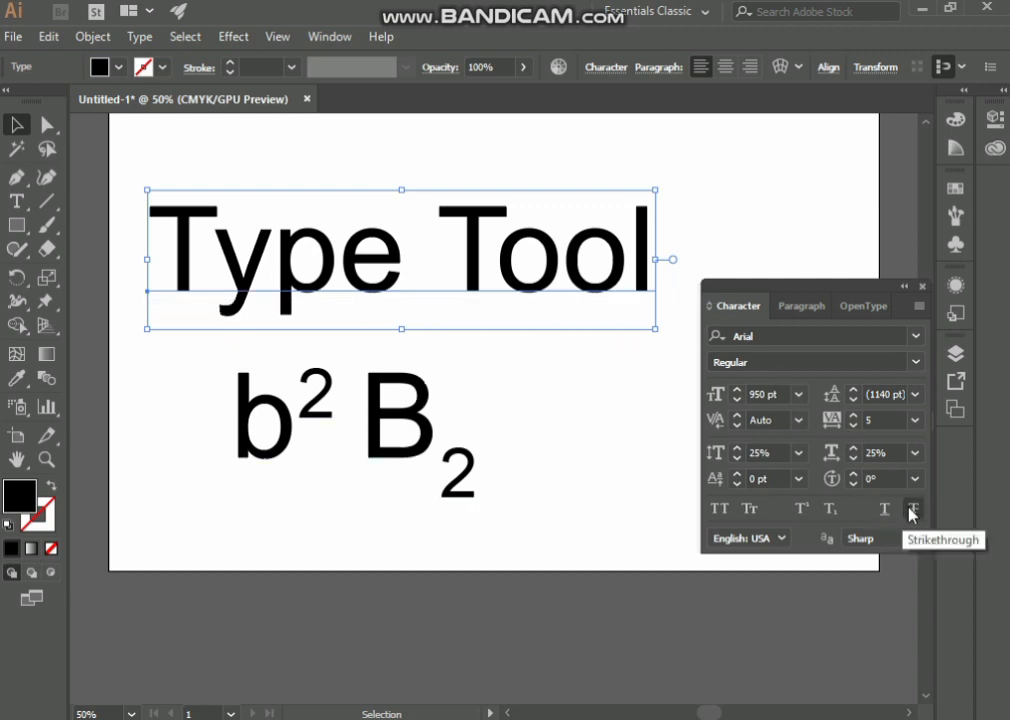
pyautogui.click(912, 512)
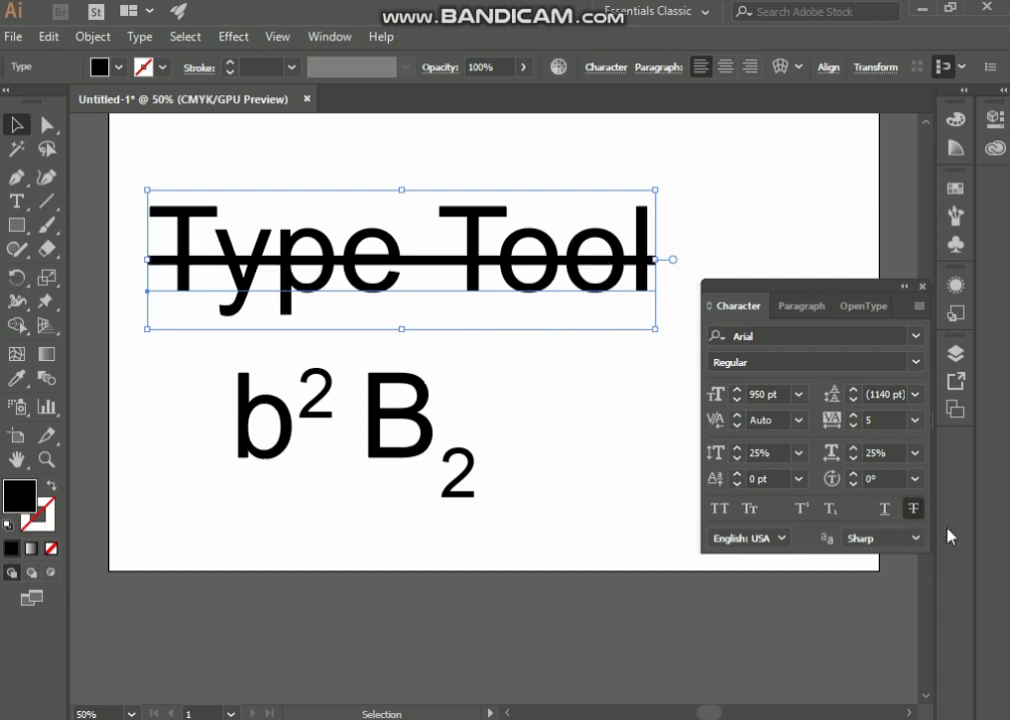
pyautogui.click(912, 509)
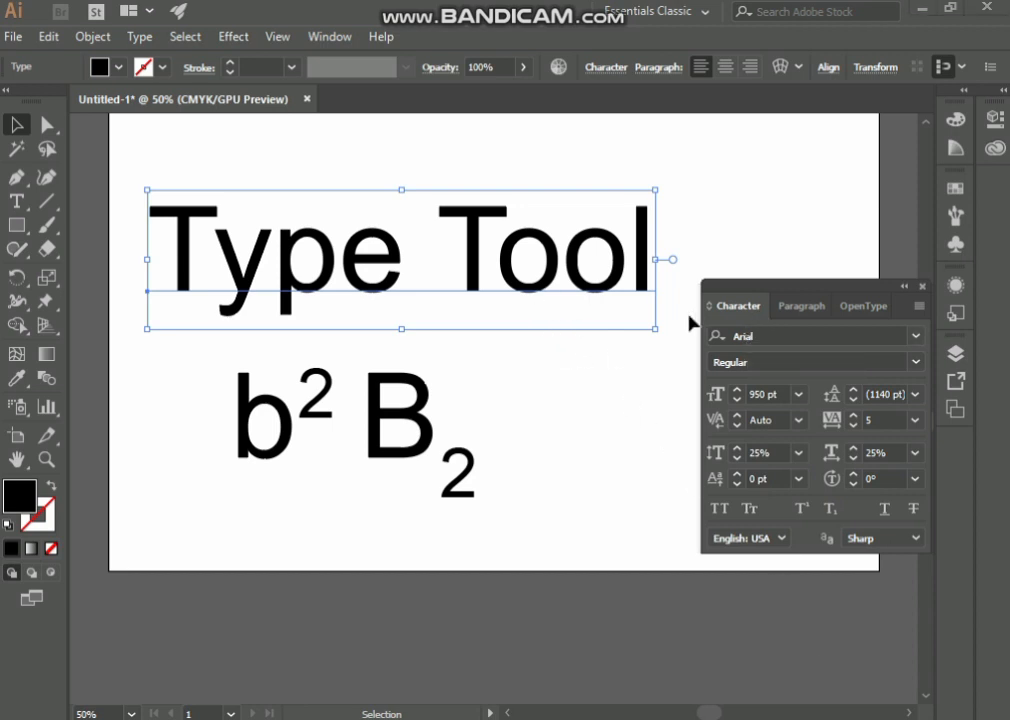
# Move "Type Tool" up over the artboard's top edge and delete the superscript and subscript example texts.
pyautogui.scroll(3, 575, 330)
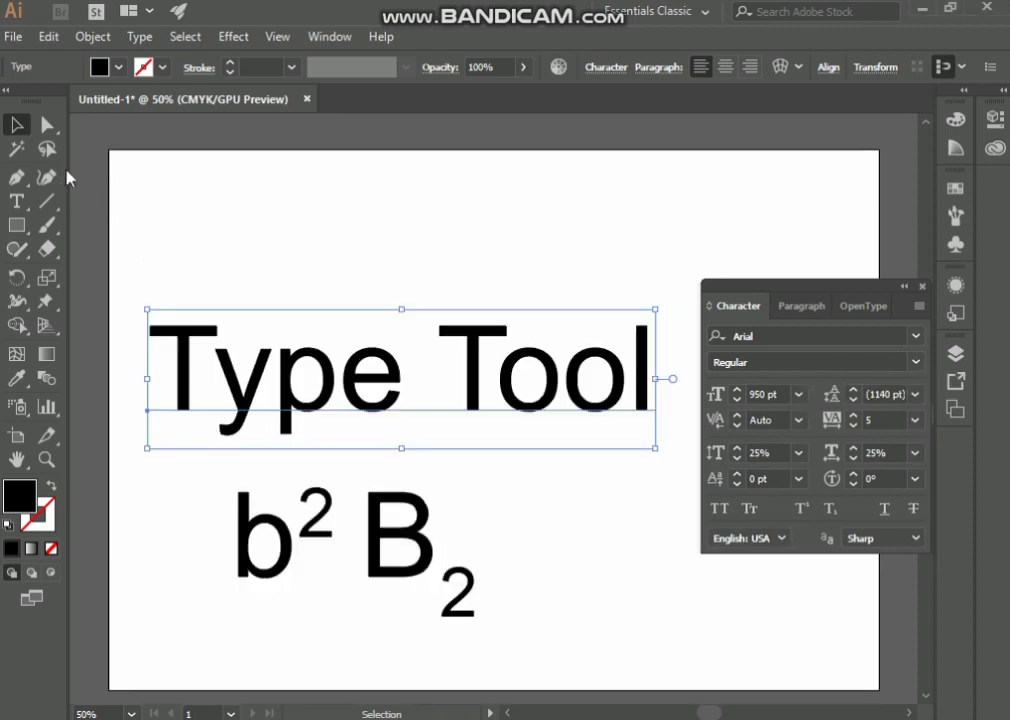
pyautogui.moveTo(143, 252); pyautogui.dragTo(509, 645)
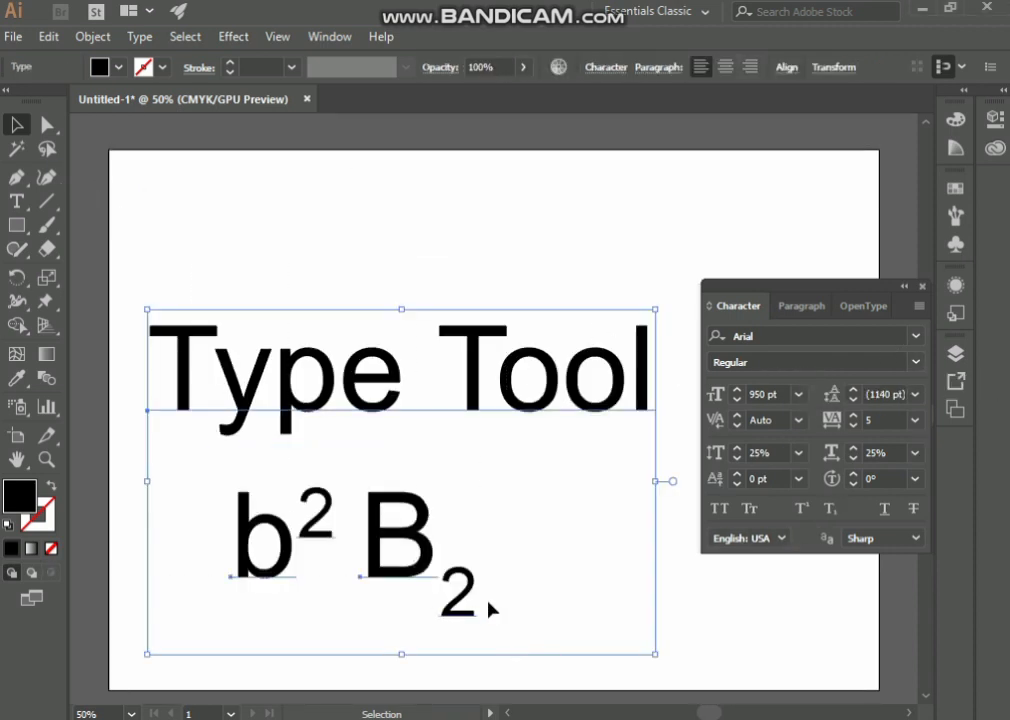
pyautogui.click(162, 273)
pyautogui.moveTo(150, 440); pyautogui.dragTo(176, 237)
pyautogui.click(174, 424)
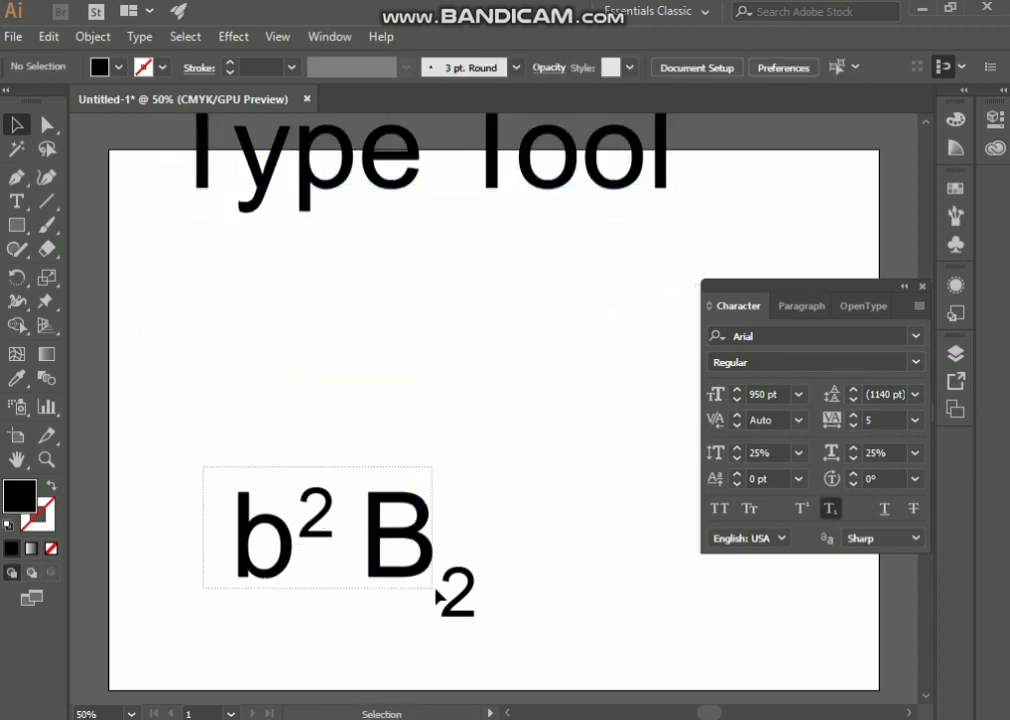
pyautogui.click(484, 612)
pyautogui.press('Delete')
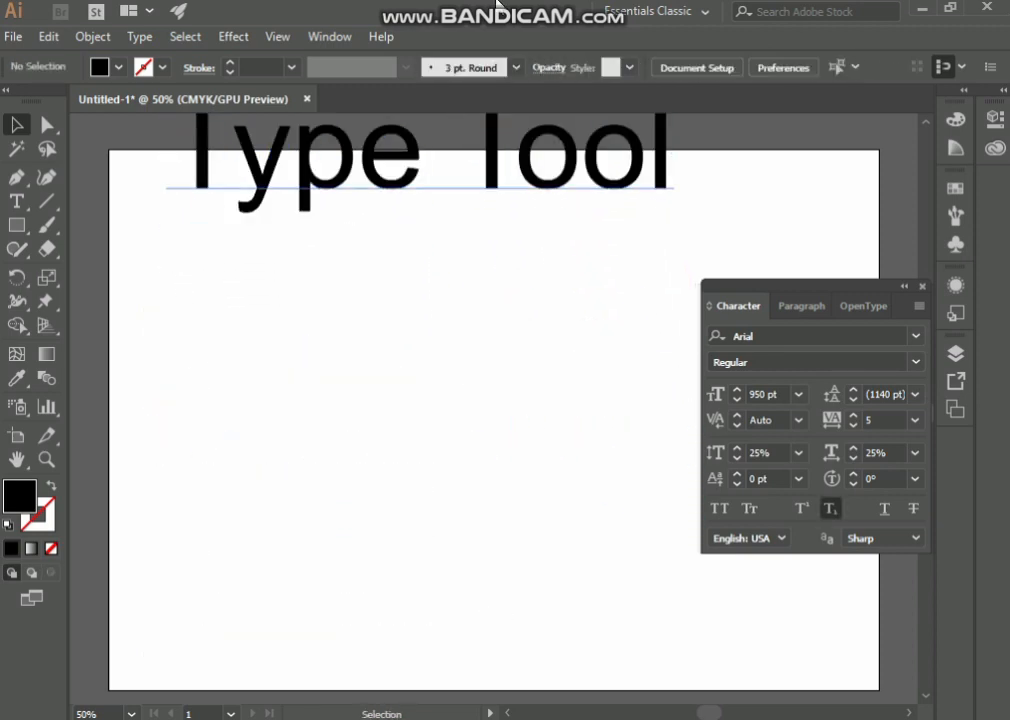
# Move the "Type Tool" text to the artboard's upper-right corner, partly off it, to free the drawing area.
pyautogui.click(293, 183)
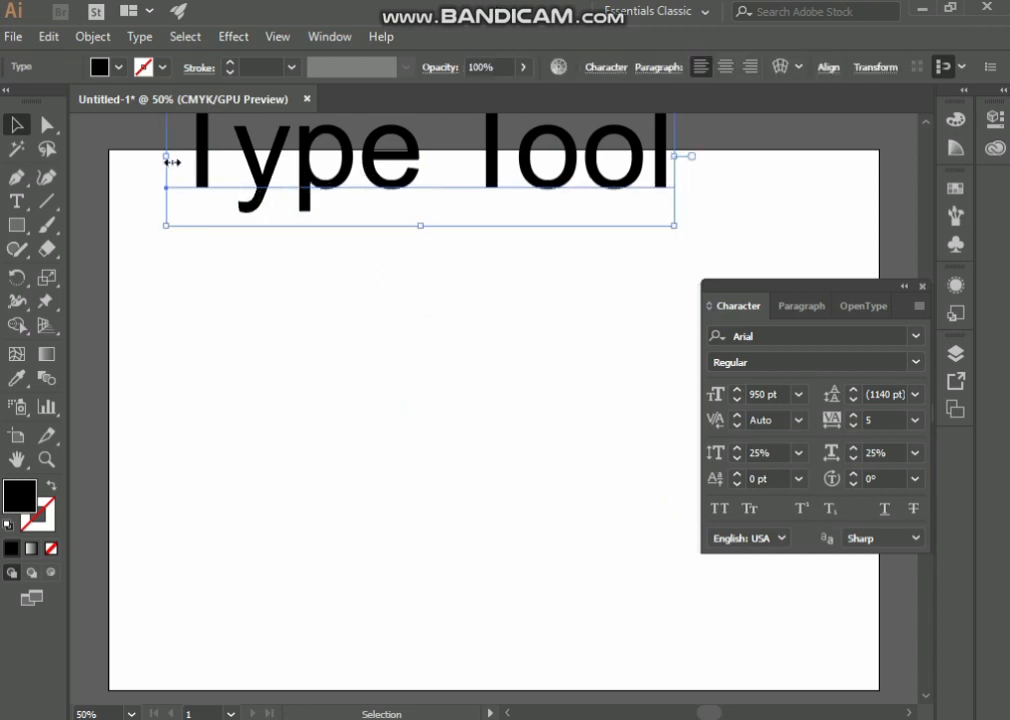
pyautogui.moveTo(258, 170); pyautogui.dragTo(688, 181)
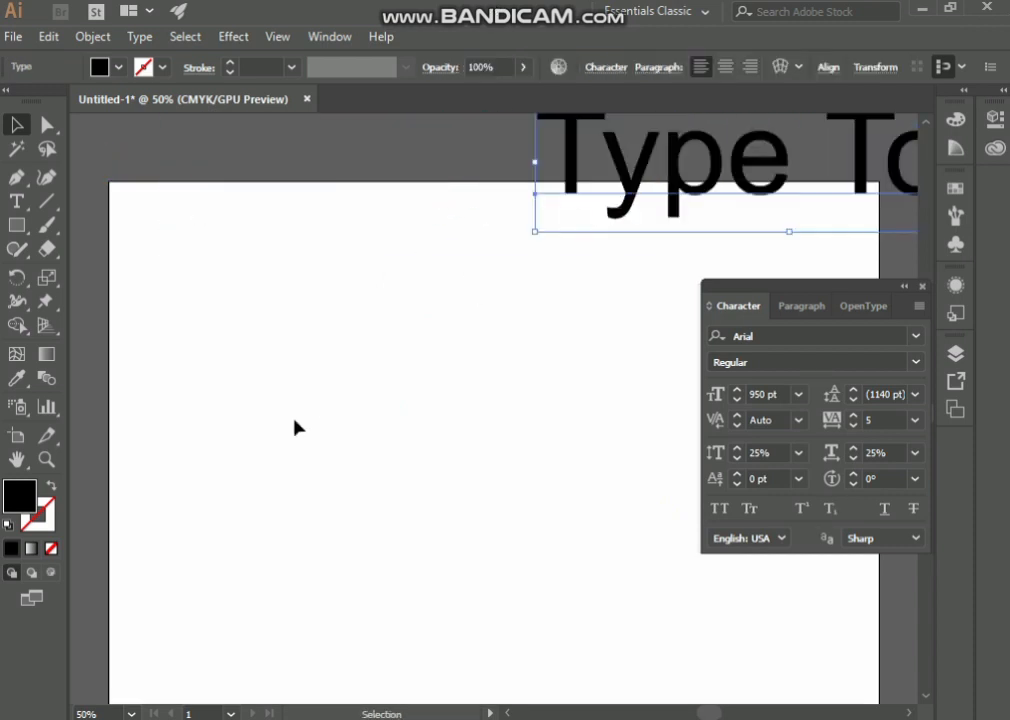
pyautogui.press('space')
pyautogui.moveTo(338, 469); pyautogui.dragTo(372, 445)
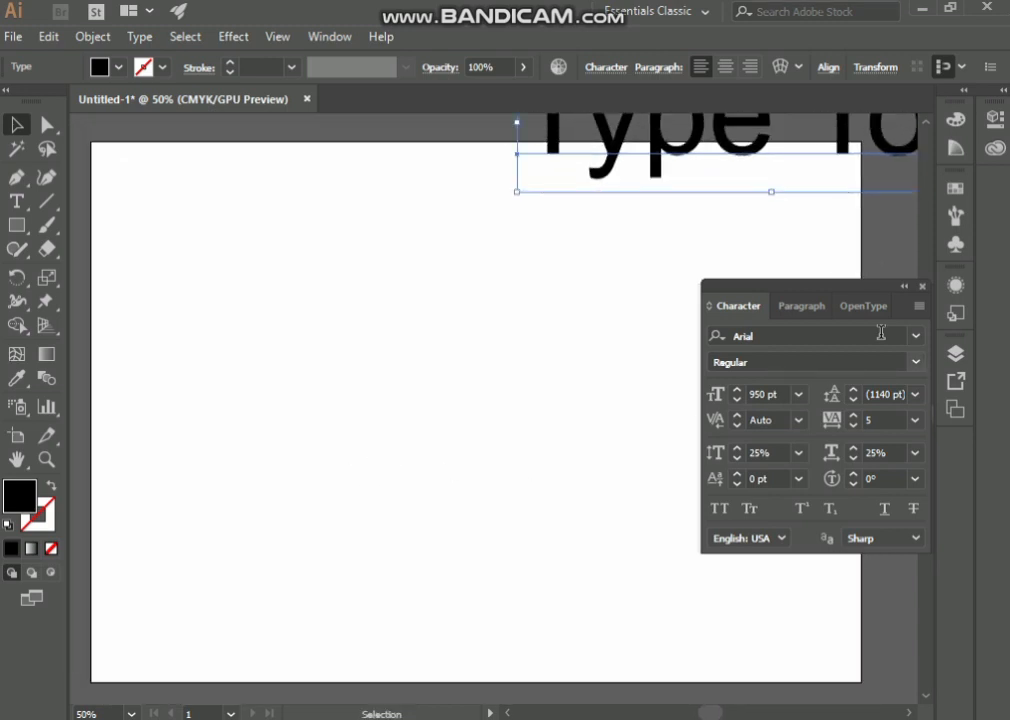
# Show the Paragraph settings and draw a large rectangular text area across the left half of the artboard.
pyautogui.click(797, 308)
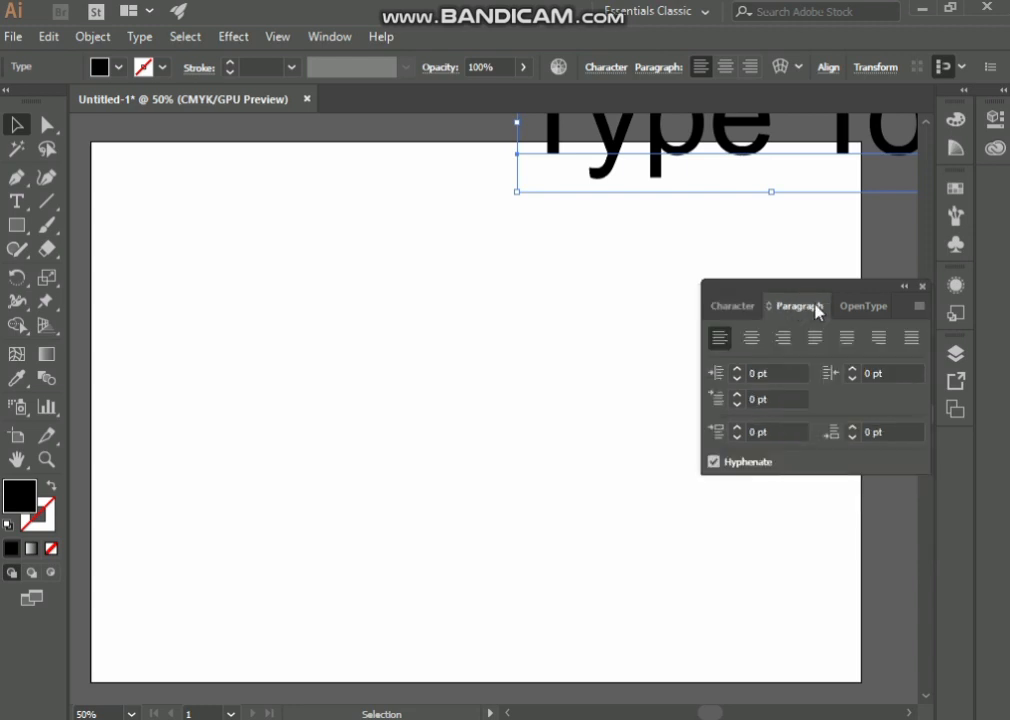
pyautogui.moveTo(862, 290)
pyautogui.mouseDown()
pyautogui.moveTo(821, 273)
pyautogui.moveTo(845, 279)
pyautogui.mouseUp()
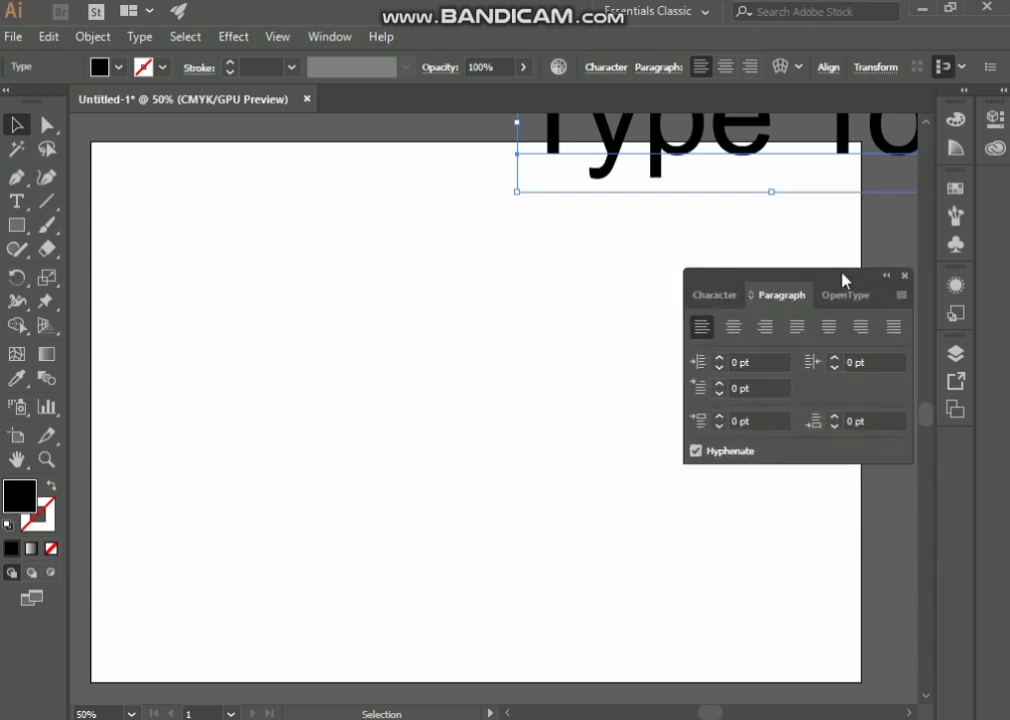
pyautogui.click(17, 200)
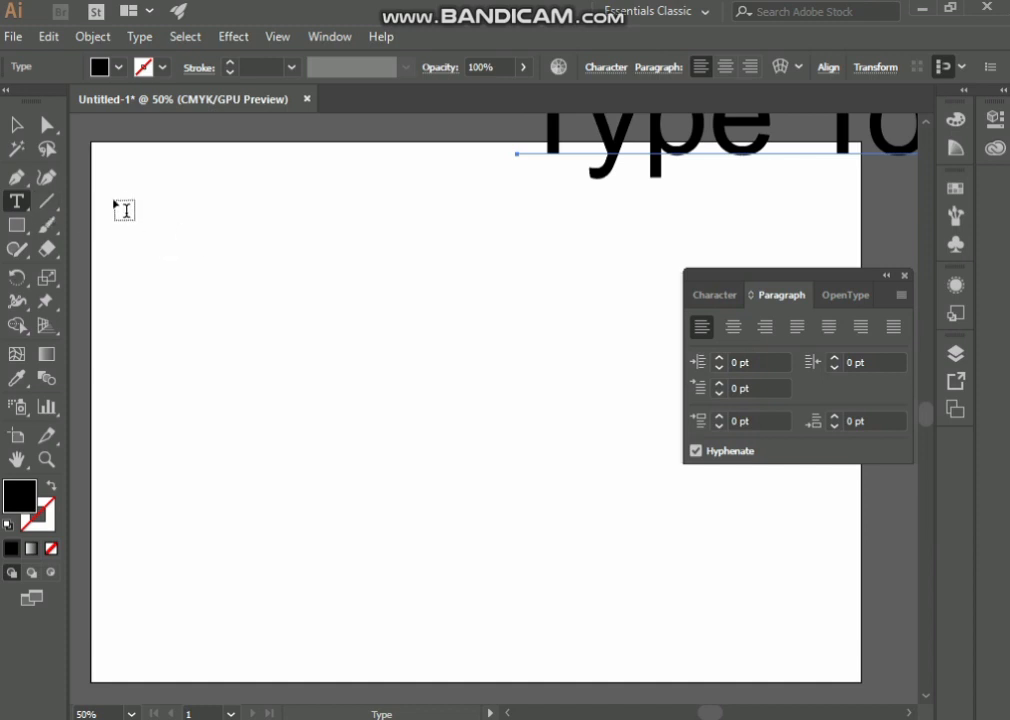
pyautogui.moveTo(111, 177); pyautogui.dragTo(567, 646)
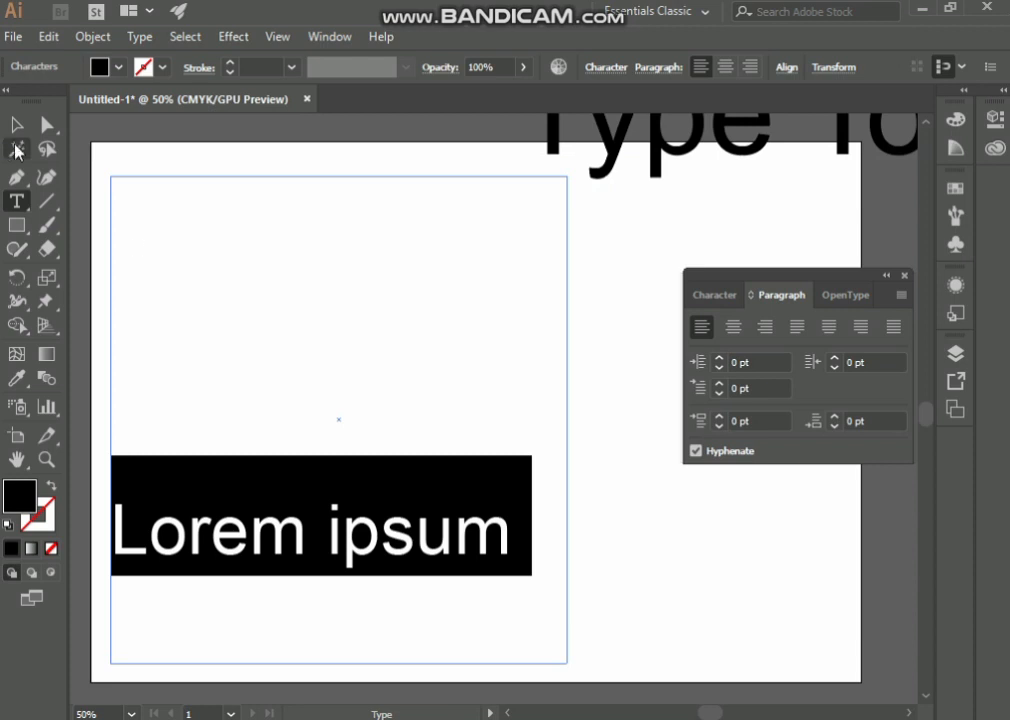
# Set the placeholder text's font size to 40 pt and clear that text area from the artboard.
pyautogui.click(717, 296)
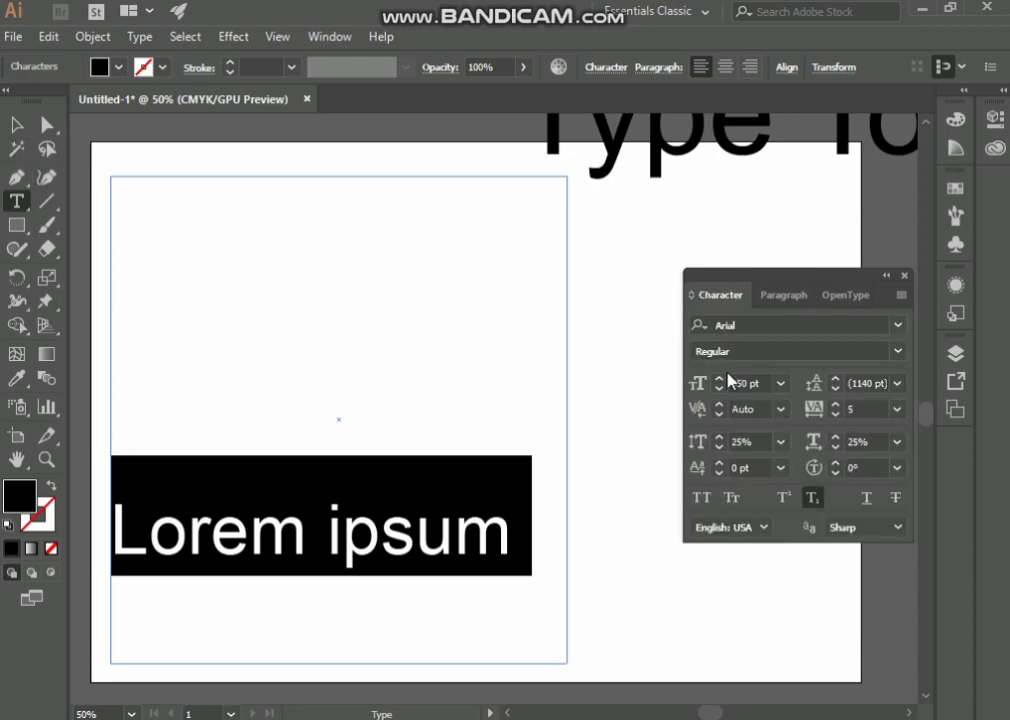
pyautogui.doubleClick(736, 383)
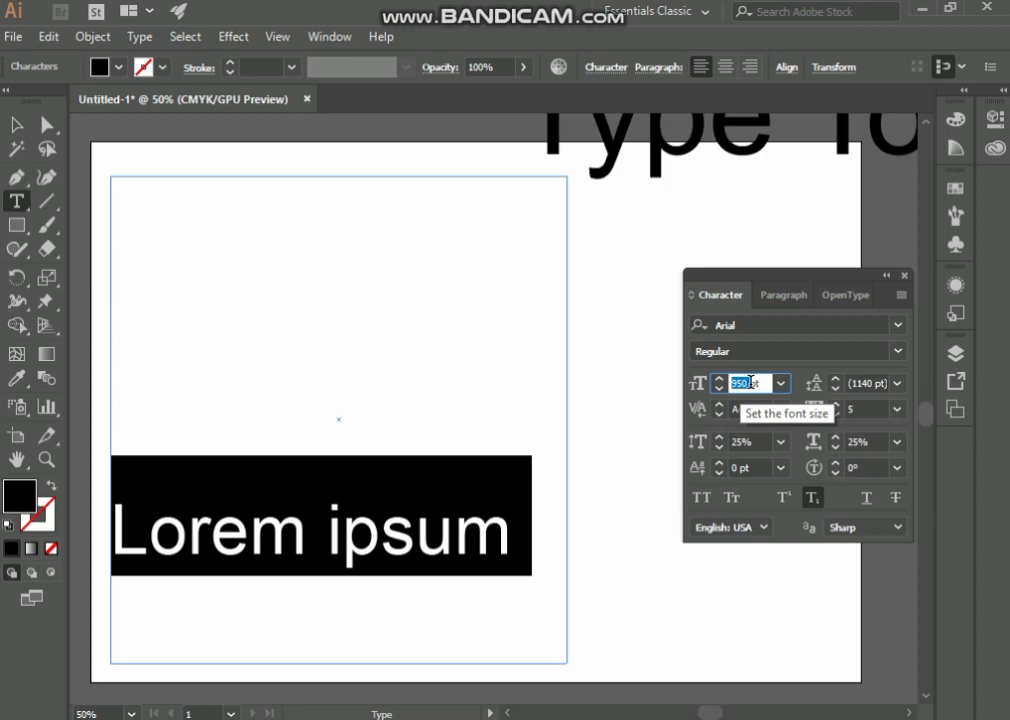
pyautogui.write('40')
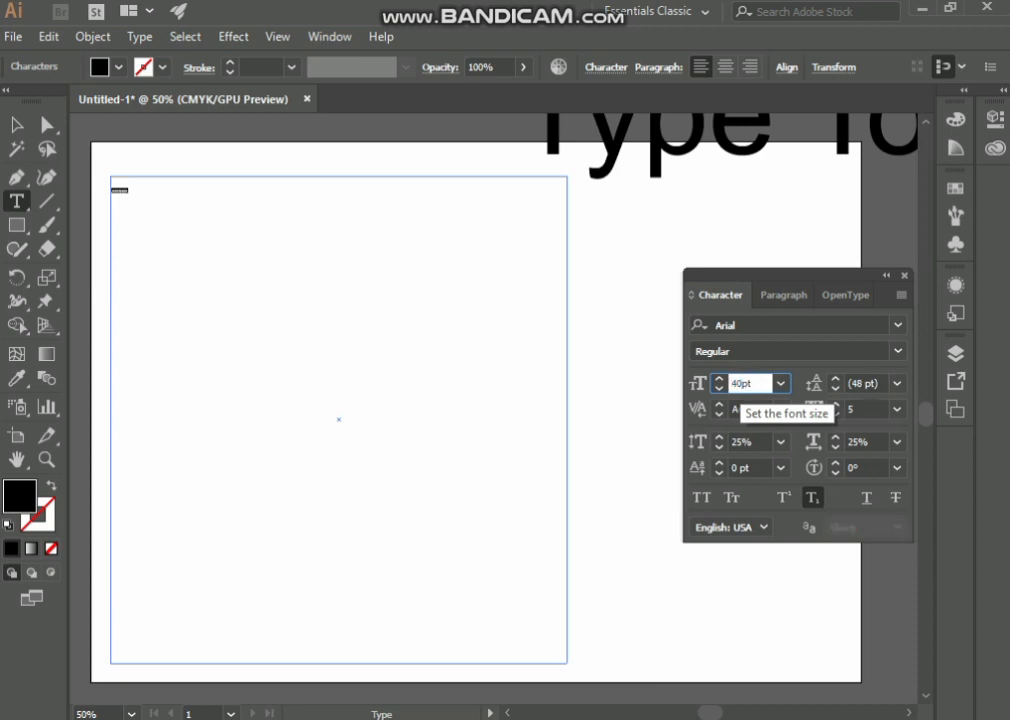
pyautogui.press('Return')
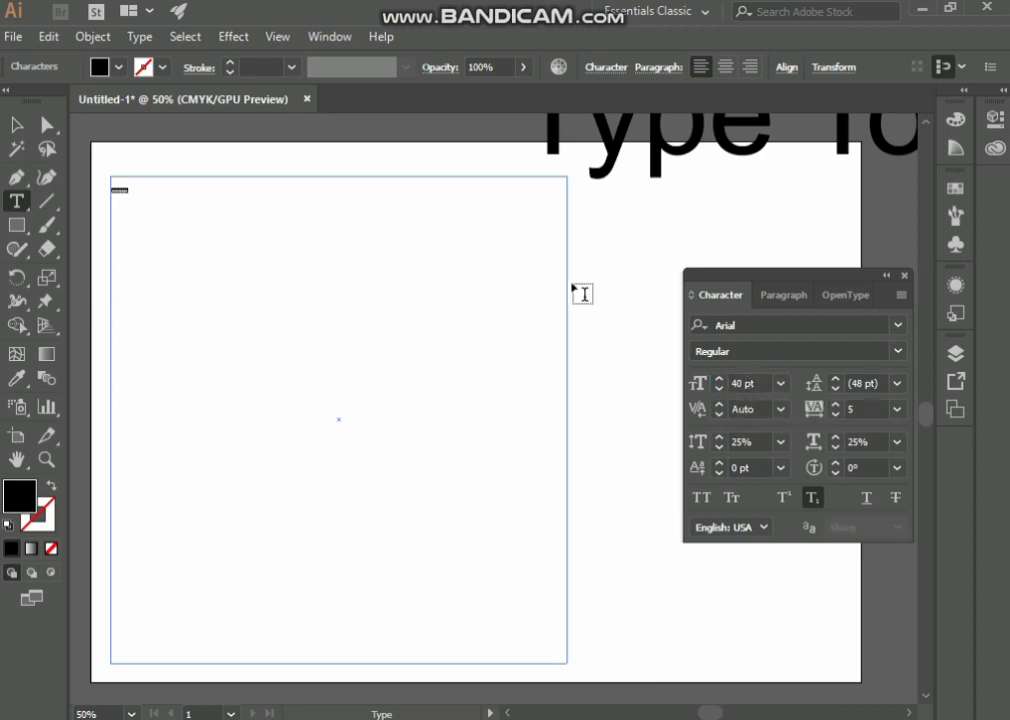
pyautogui.click(16, 126)
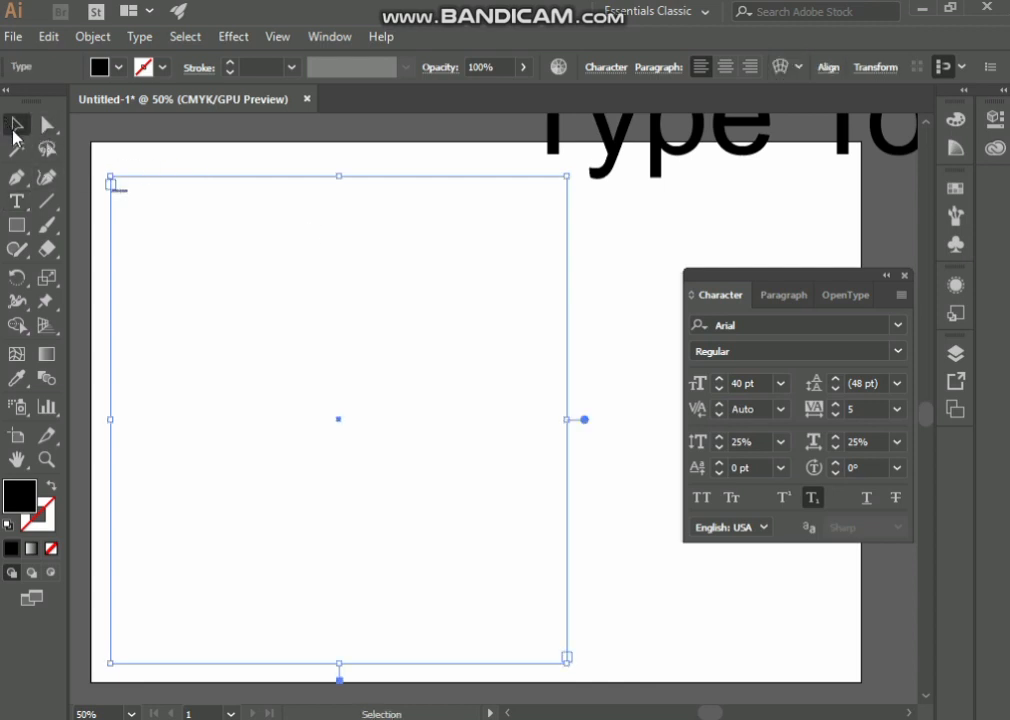
pyautogui.click(362, 271)
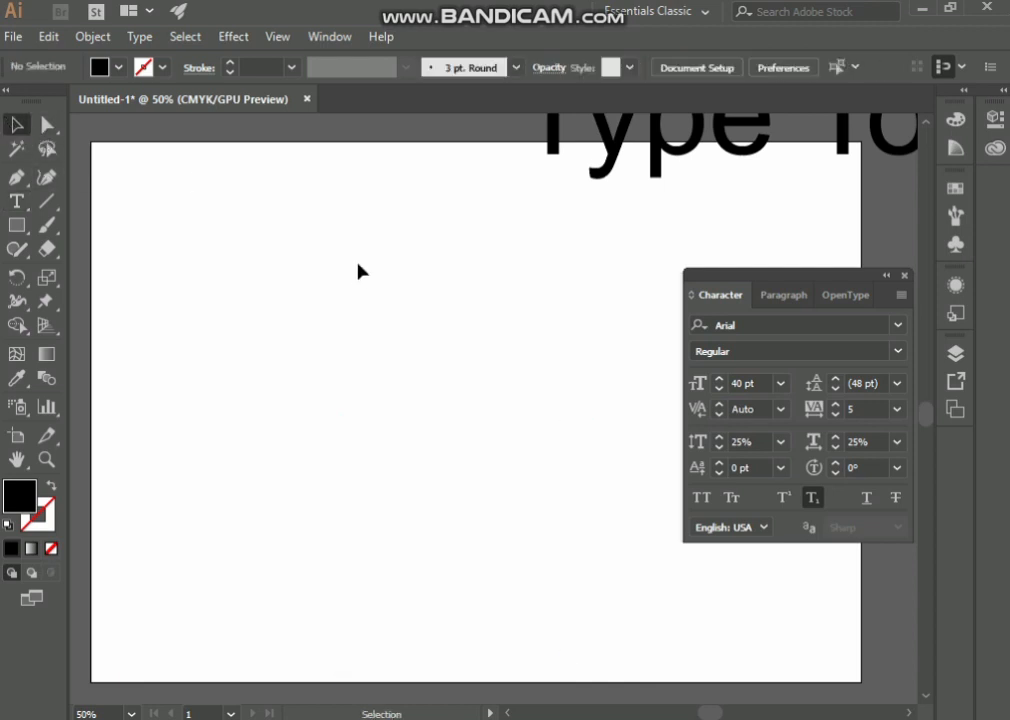
# Draw a text area over the artboard's left half and reset its character settings to the defaults with Subscript off.
pyautogui.click(16, 203)
pyautogui.moveTo(117, 151); pyautogui.dragTo(542, 663)
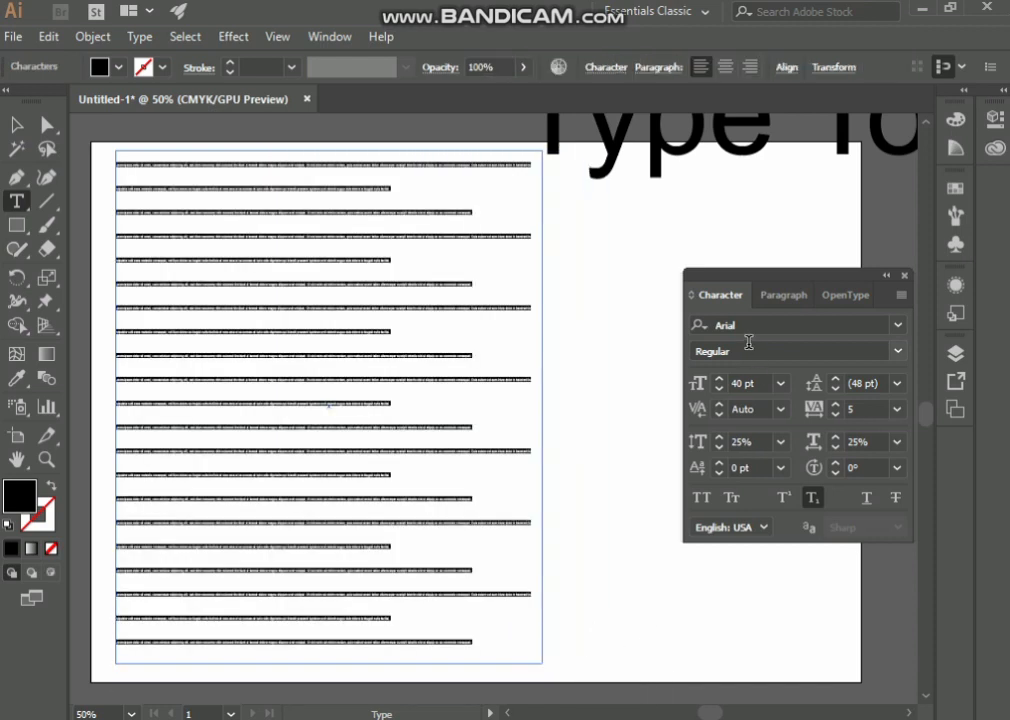
pyautogui.click(896, 384)
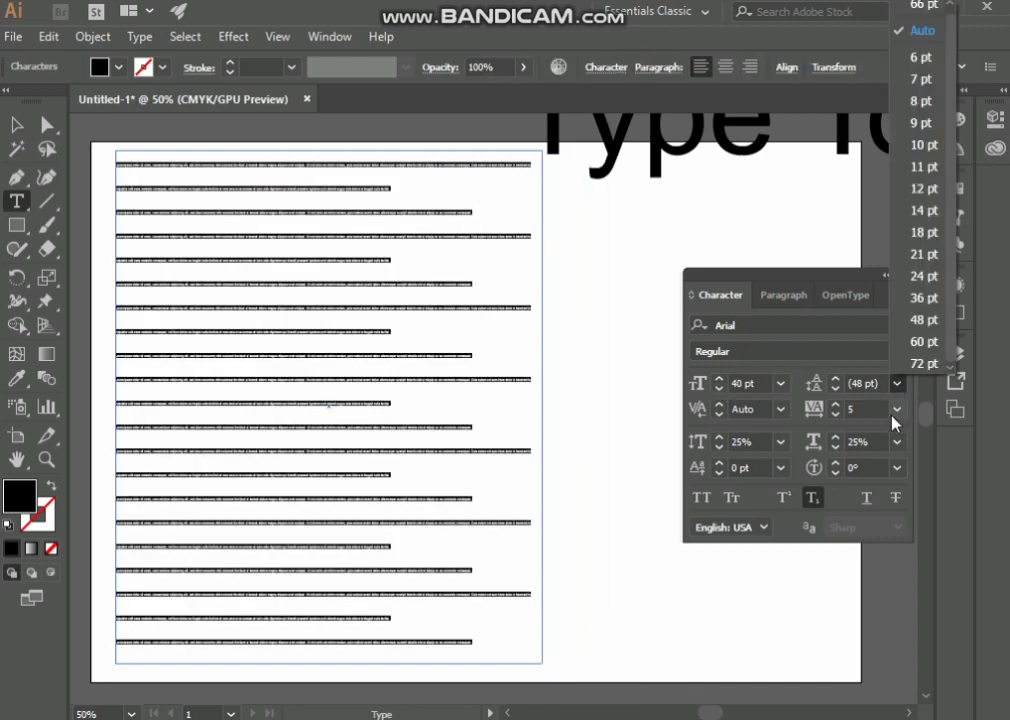
pyautogui.click(924, 36)
pyautogui.click(901, 295)
pyautogui.click(864, 554)
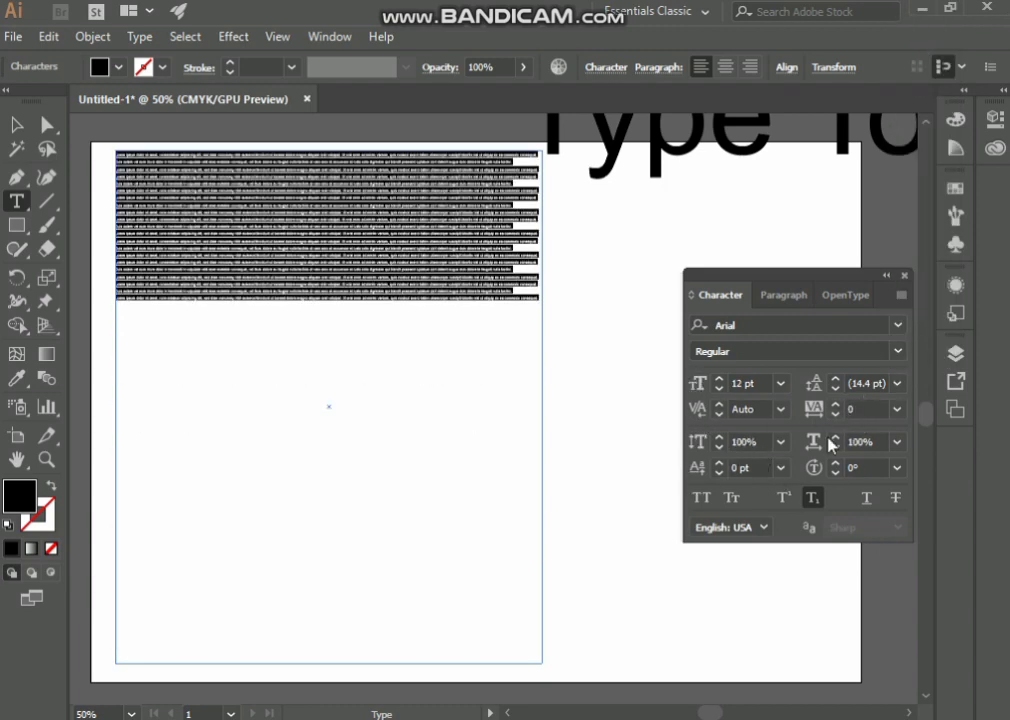
pyautogui.click(816, 503)
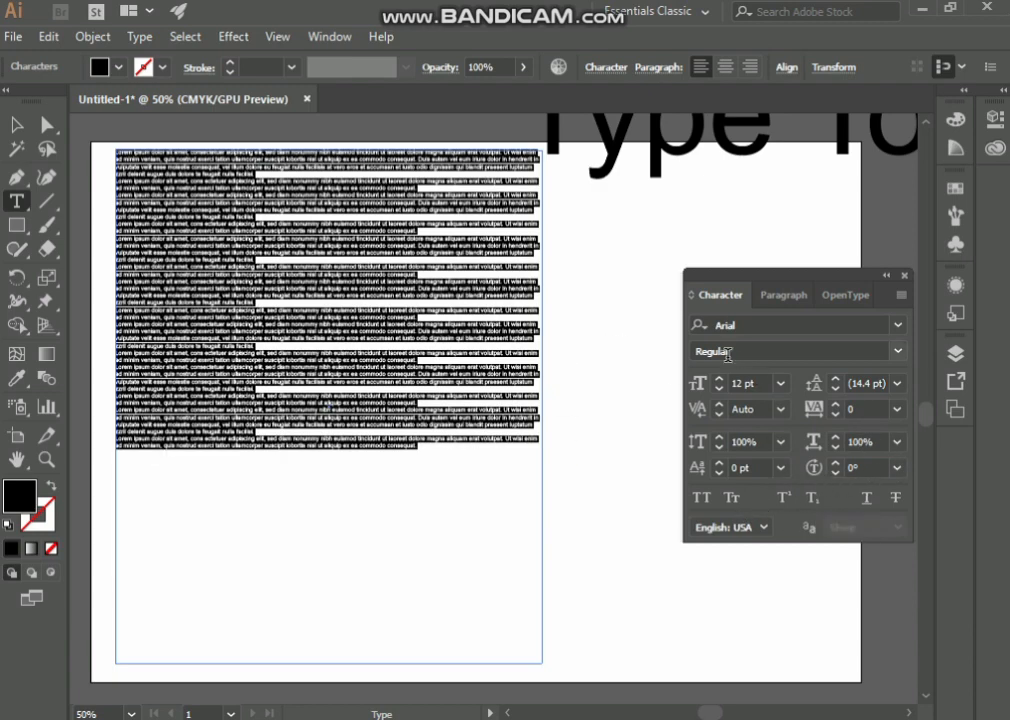
pyautogui.click(790, 300)
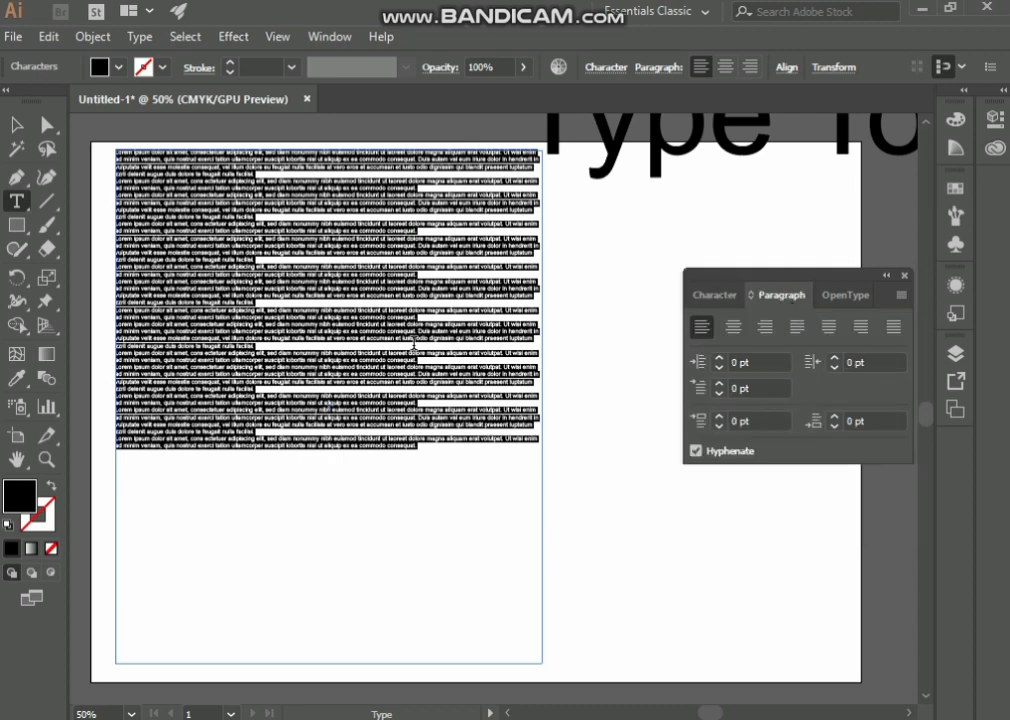
# Delete the placeholder text and its emptied text area from the artboard.
pyautogui.press('BackSpace')
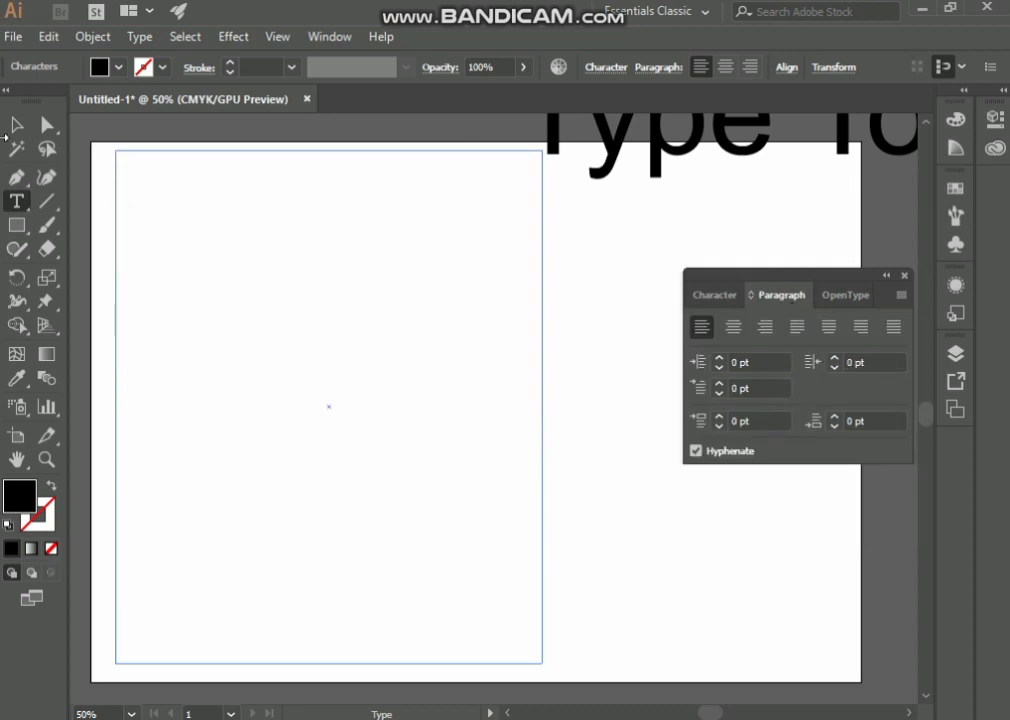
pyautogui.click(16, 124)
pyautogui.click(208, 228)
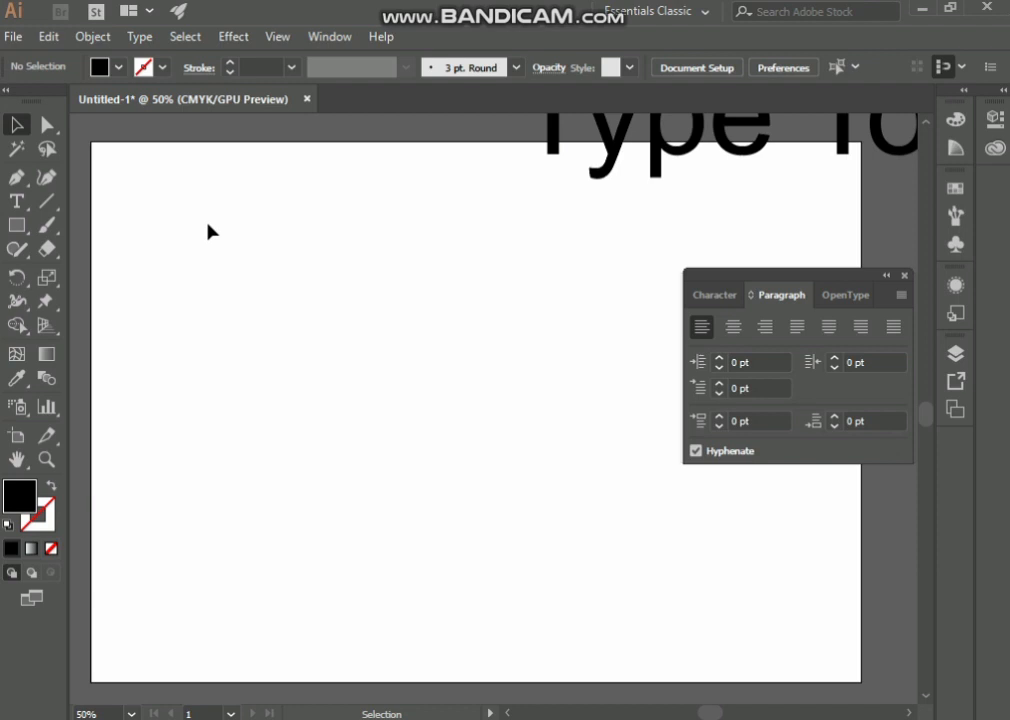
pyautogui.moveTo(92, 190); pyautogui.dragTo(224, 297)
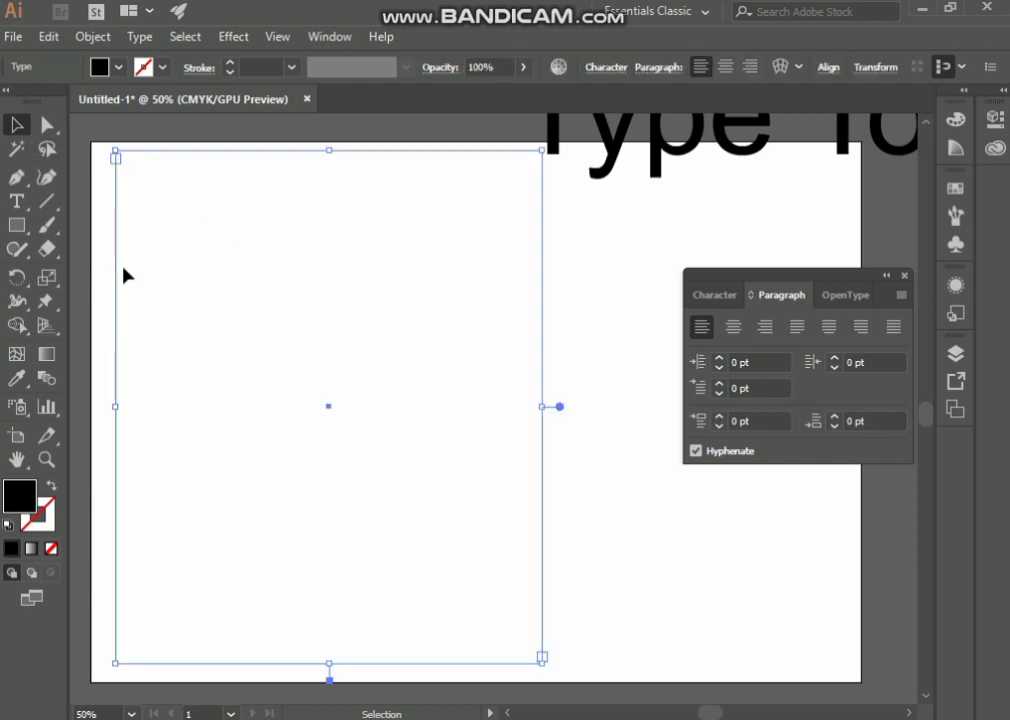
pyautogui.press('Delete')
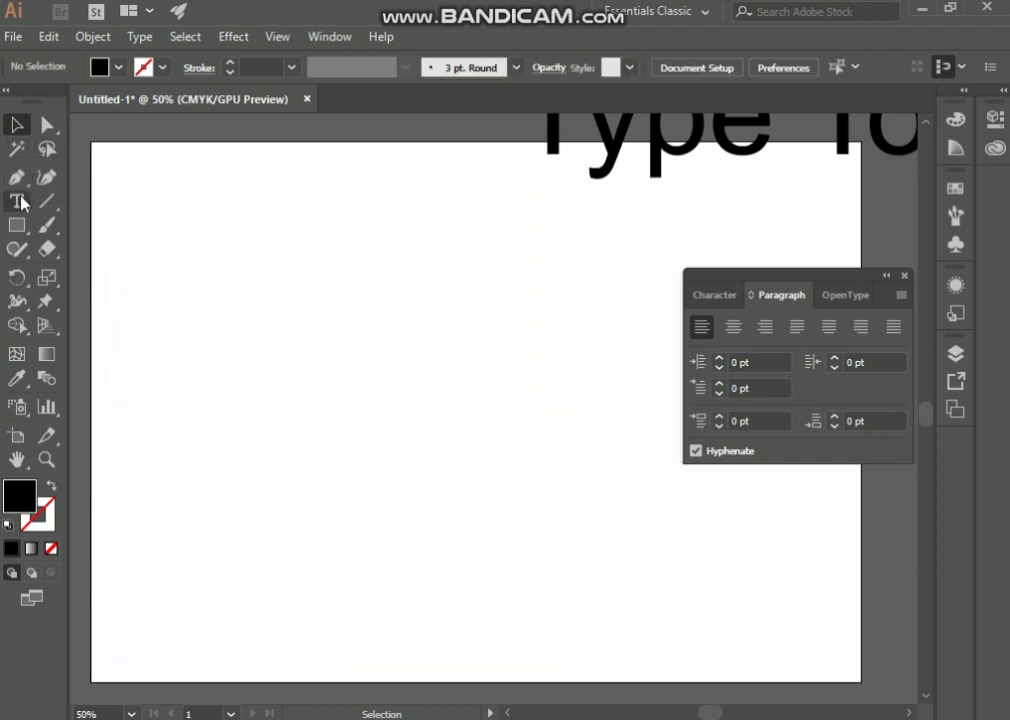
# Draw a new text area over the artboard's left half and raise its placeholder text's font size to 105 pt.
pyautogui.moveTo(17, 200); pyautogui.dragTo(70, 200)
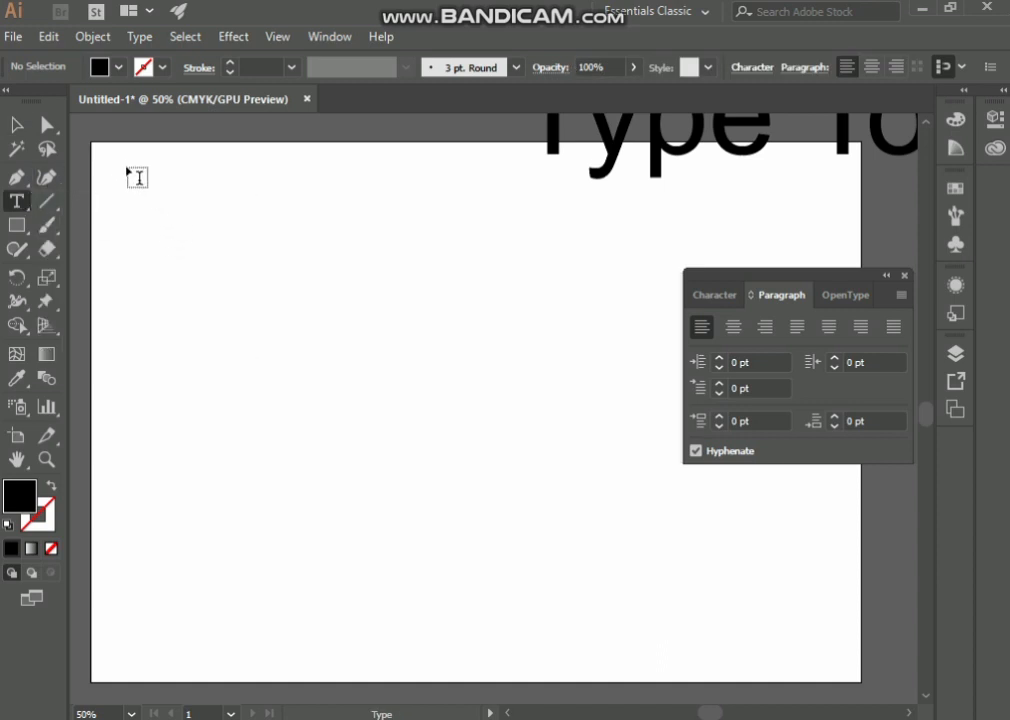
pyautogui.moveTo(121, 161); pyautogui.dragTo(504, 665)
pyautogui.click(709, 295)
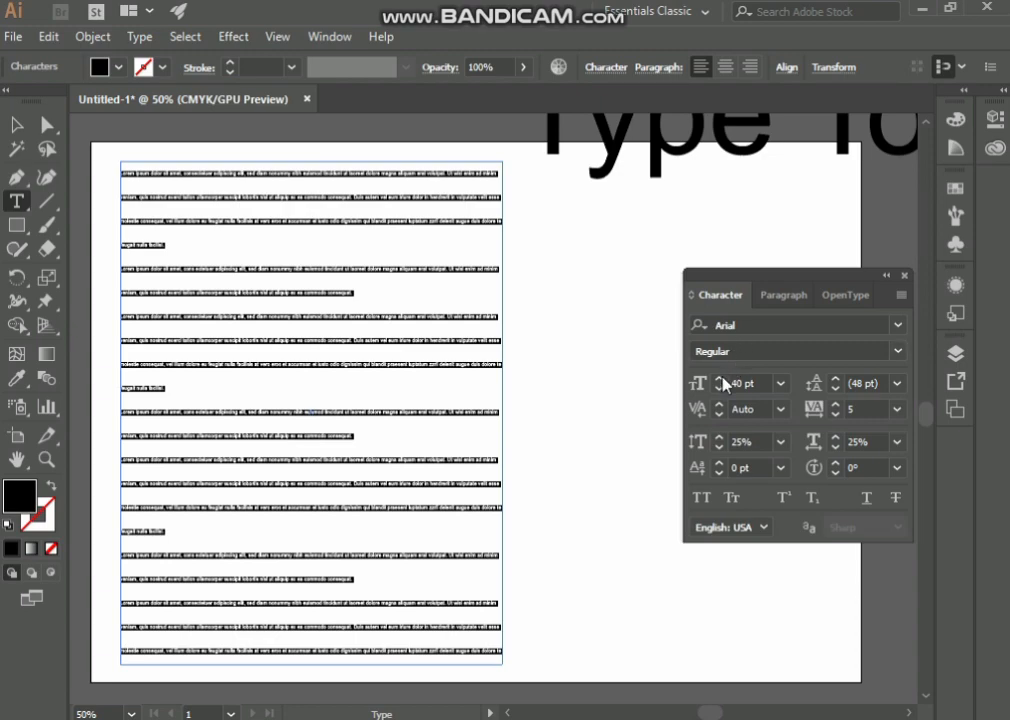
pyautogui.click(719, 379)
pyautogui.click(719, 379)
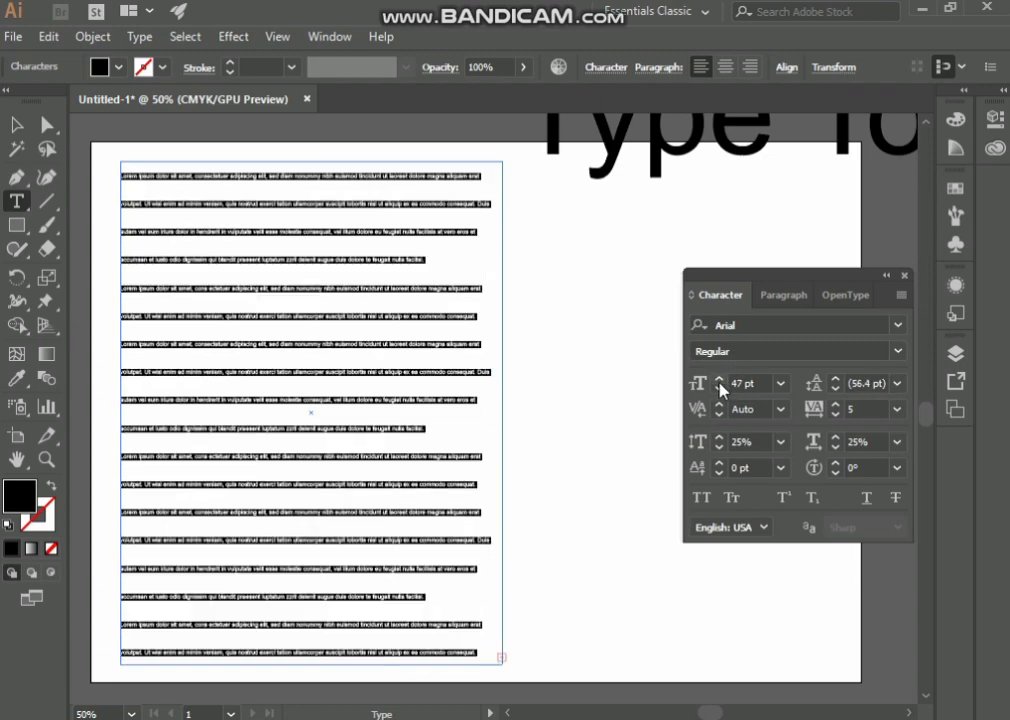
pyautogui.click(719, 379)
pyautogui.click(719, 379)
pyautogui.click(719, 379)
pyautogui.click(719, 379)
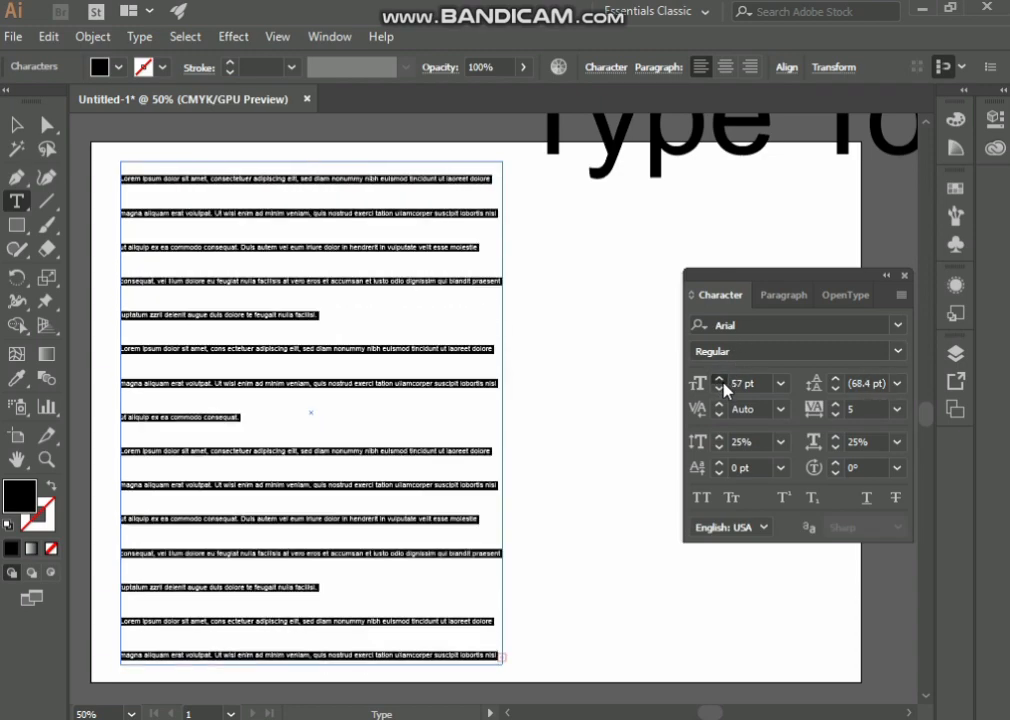
pyautogui.click(719, 379)
pyautogui.click(719, 379)
pyautogui.click(719, 379)
pyautogui.click(719, 379)
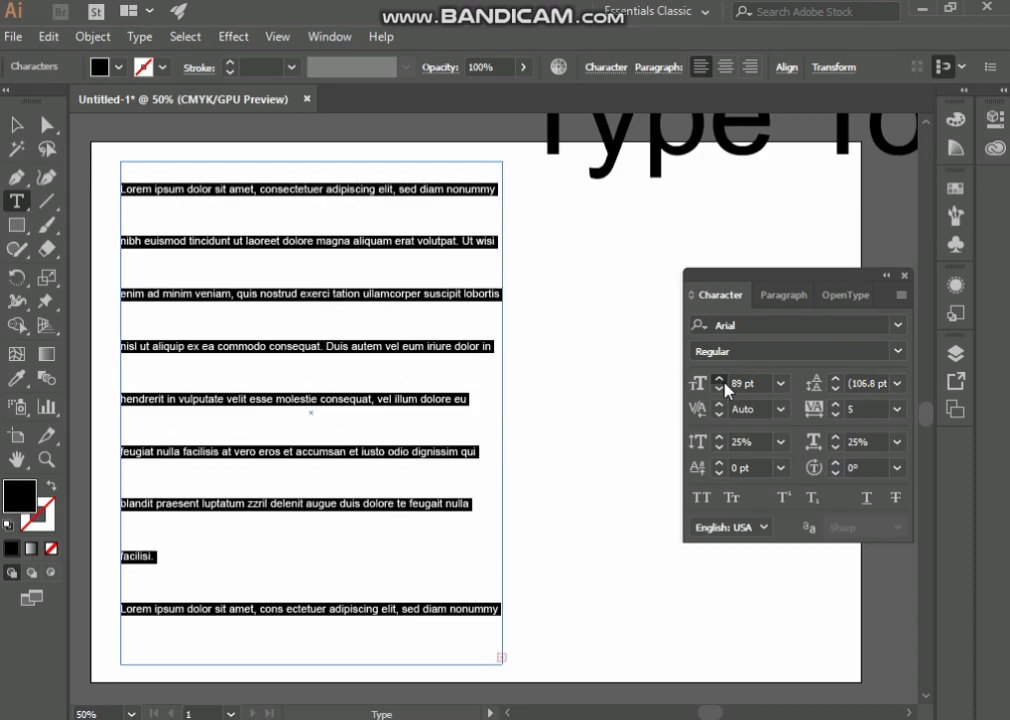
pyautogui.click(719, 379)
pyautogui.click(719, 381)
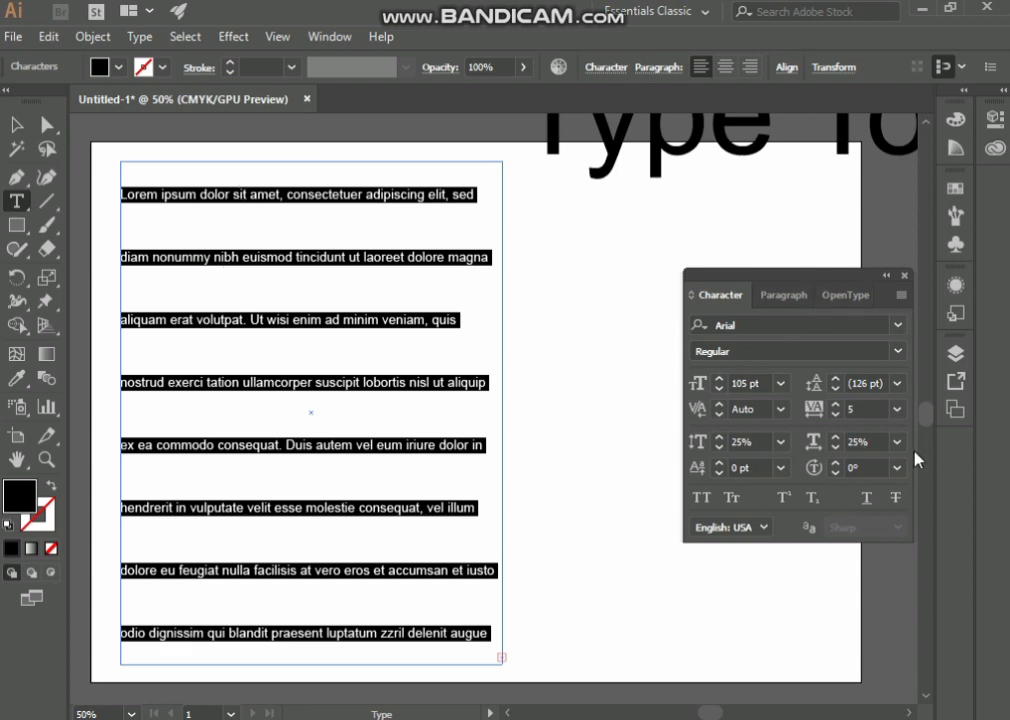
# Tighten the placeholder text's line spacing by reducing its leading to 40 pt.
pyautogui.click(836, 389)
pyautogui.click(836, 389)
pyautogui.click(836, 389)
pyautogui.click(836, 389)
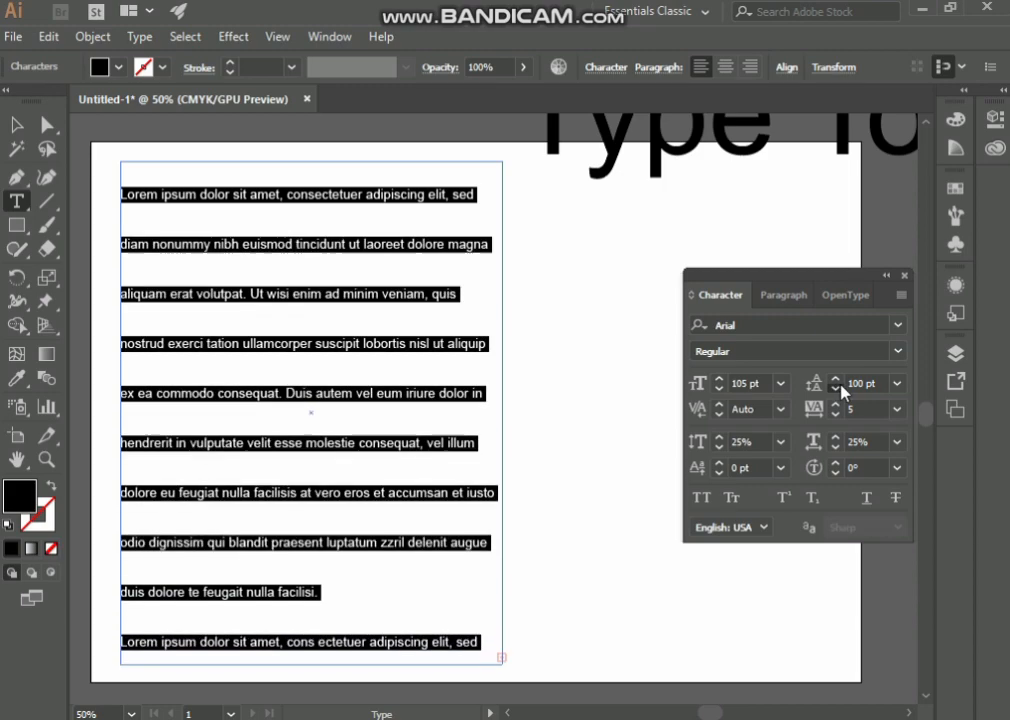
pyautogui.click(836, 389)
pyautogui.click(836, 389)
pyautogui.click(896, 384)
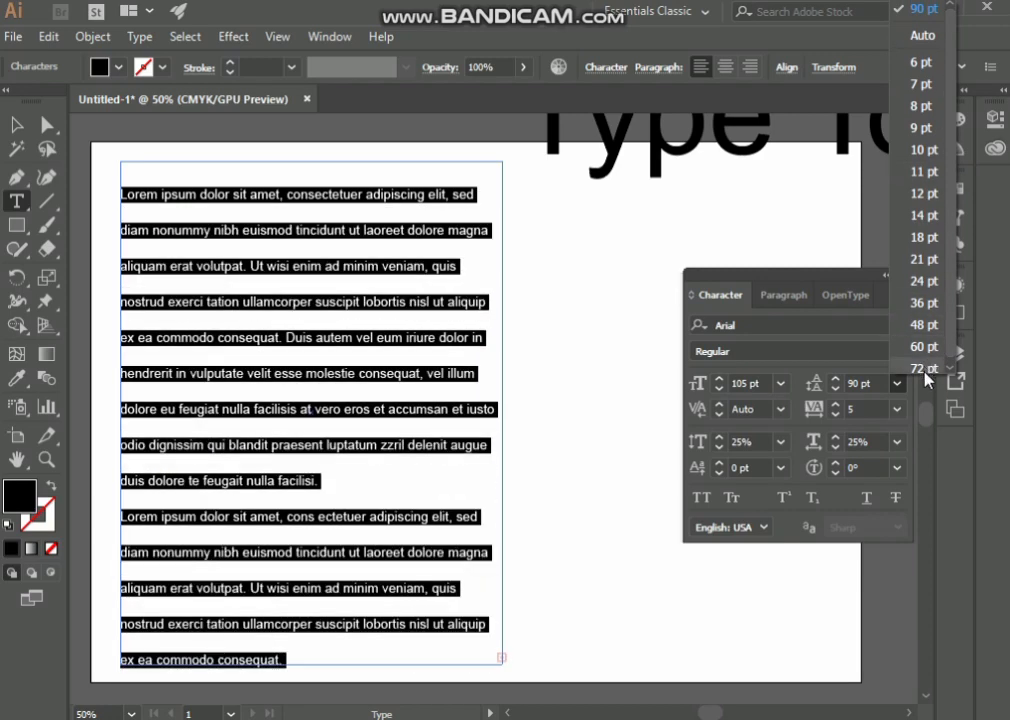
pyautogui.click(931, 365)
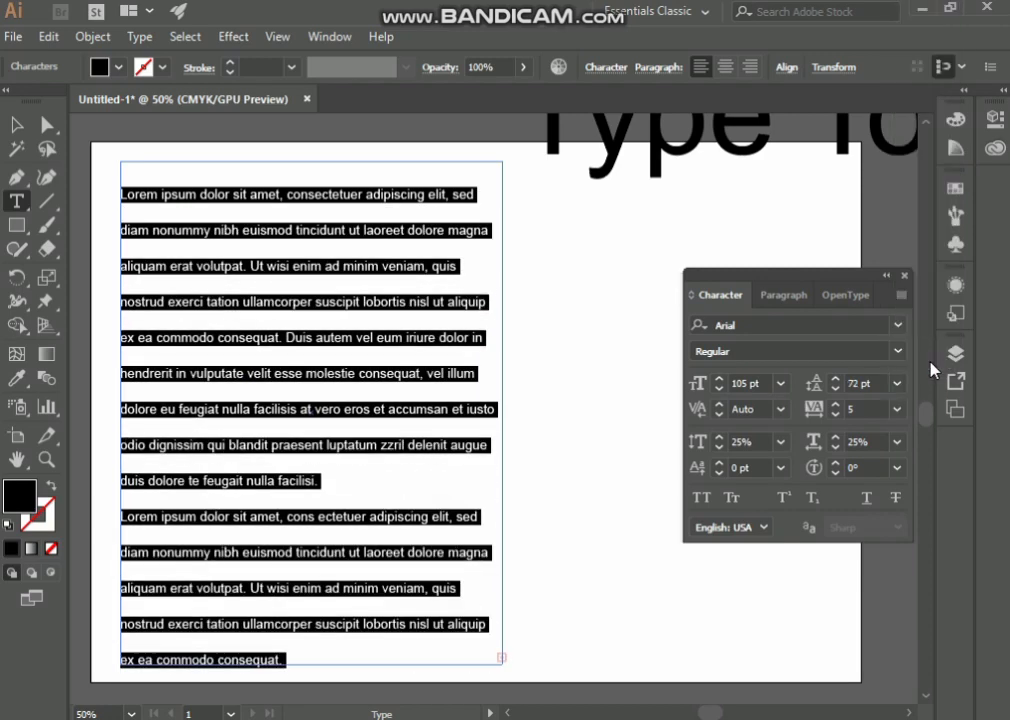
pyautogui.click(867, 384)
pyautogui.scroll(-20, 867, 385)
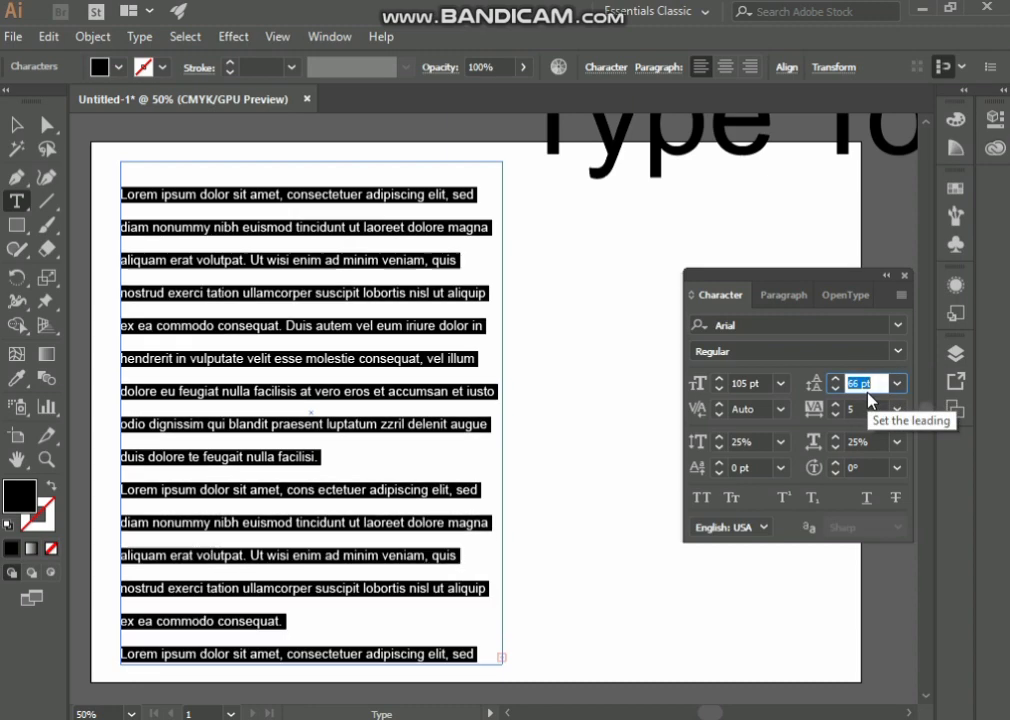
pyautogui.scroll(-13, 867, 384)
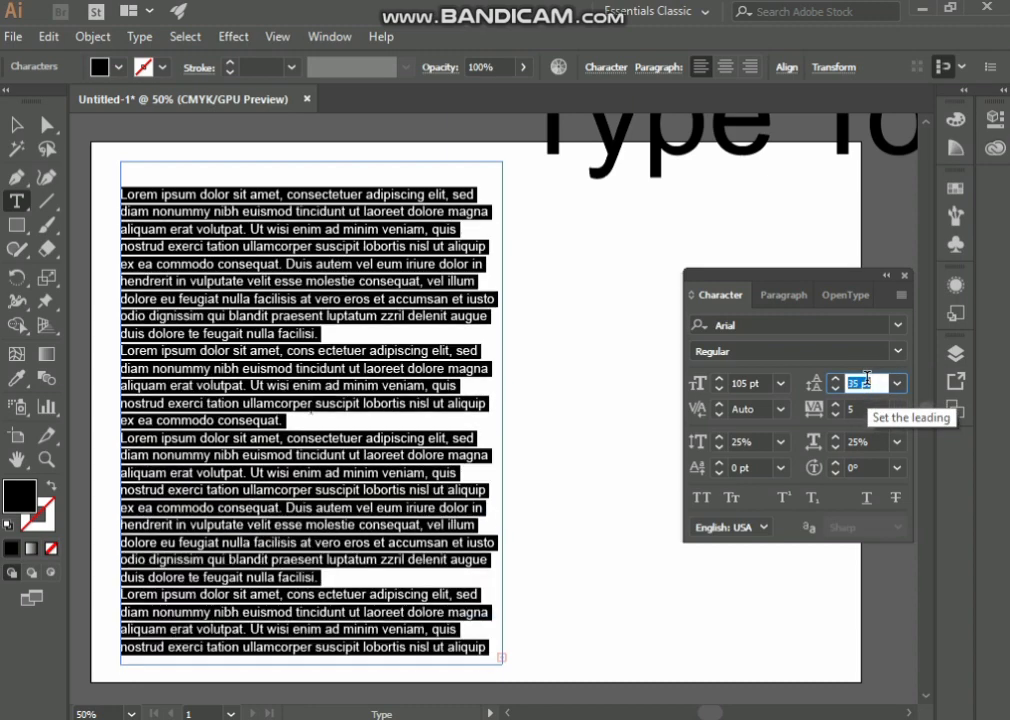
pyautogui.scroll(1, 867, 379)
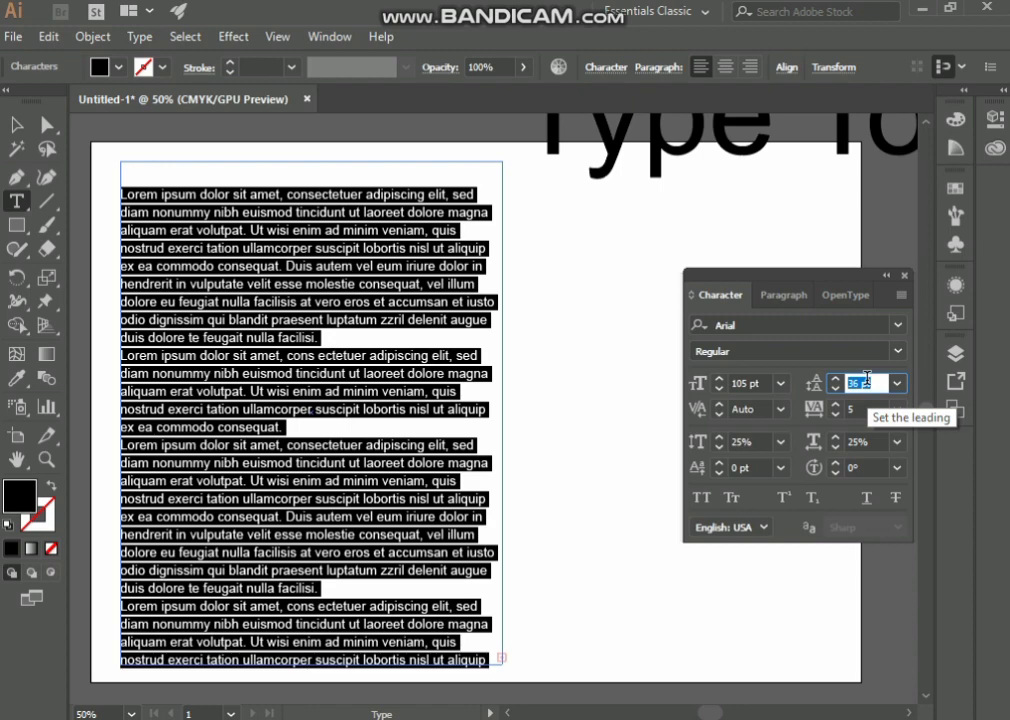
pyautogui.scroll(-1, 866, 380)
pyautogui.scroll(1, 866, 380)
pyautogui.scroll(-1, 866, 380)
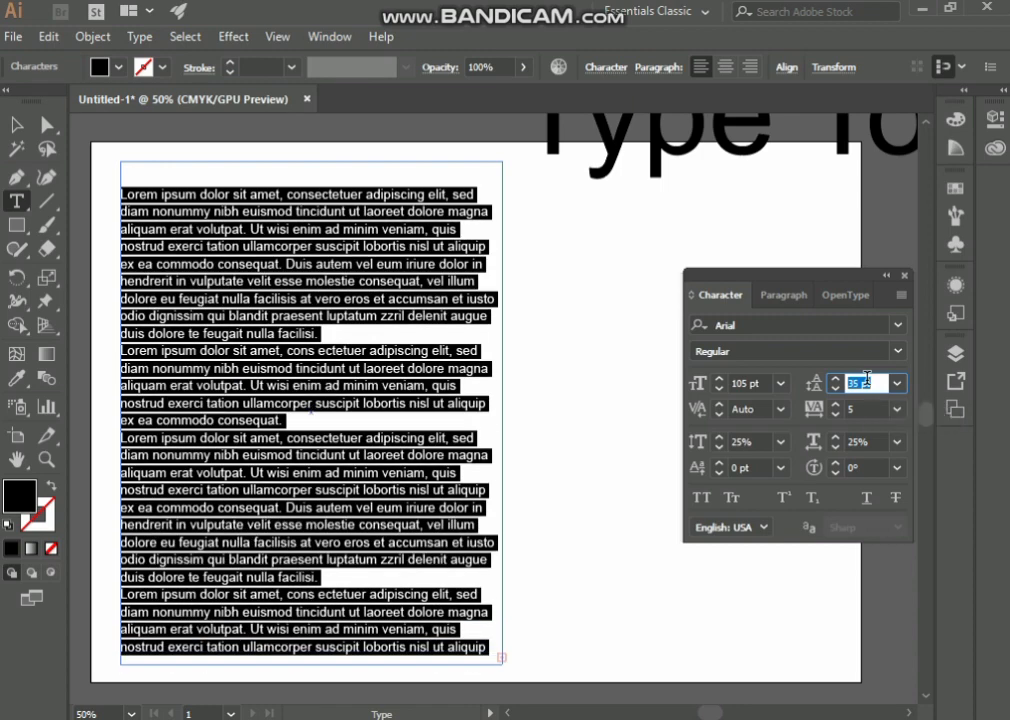
pyautogui.scroll(5, 866, 380)
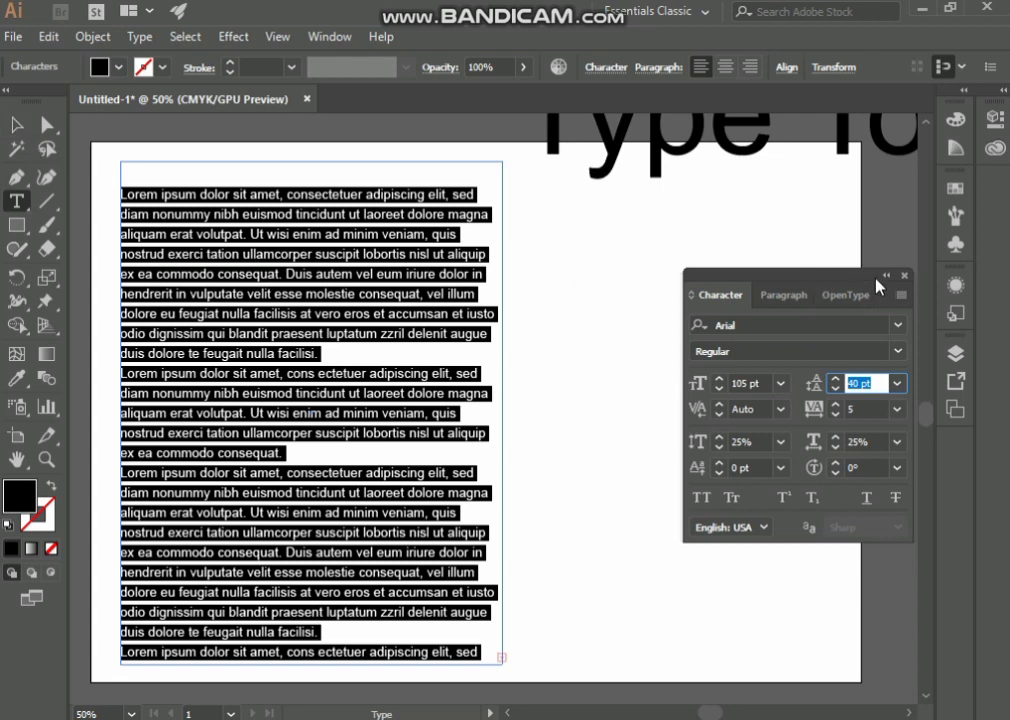
# Center-align the placeholder text within its text area.
pyautogui.click(779, 298)
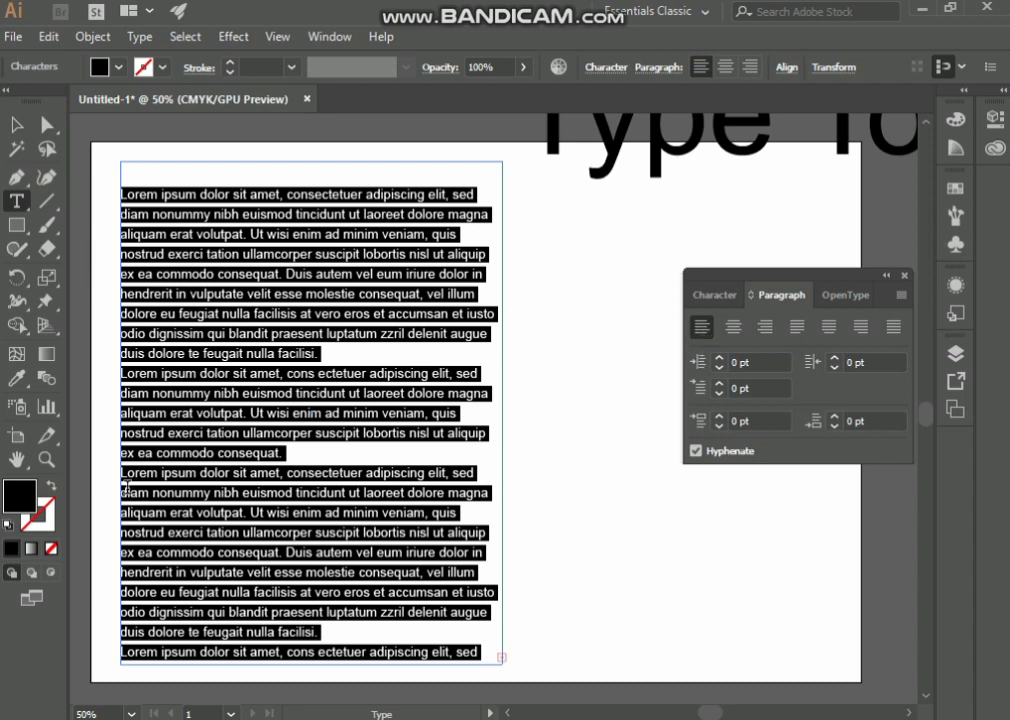
pyautogui.click(735, 328)
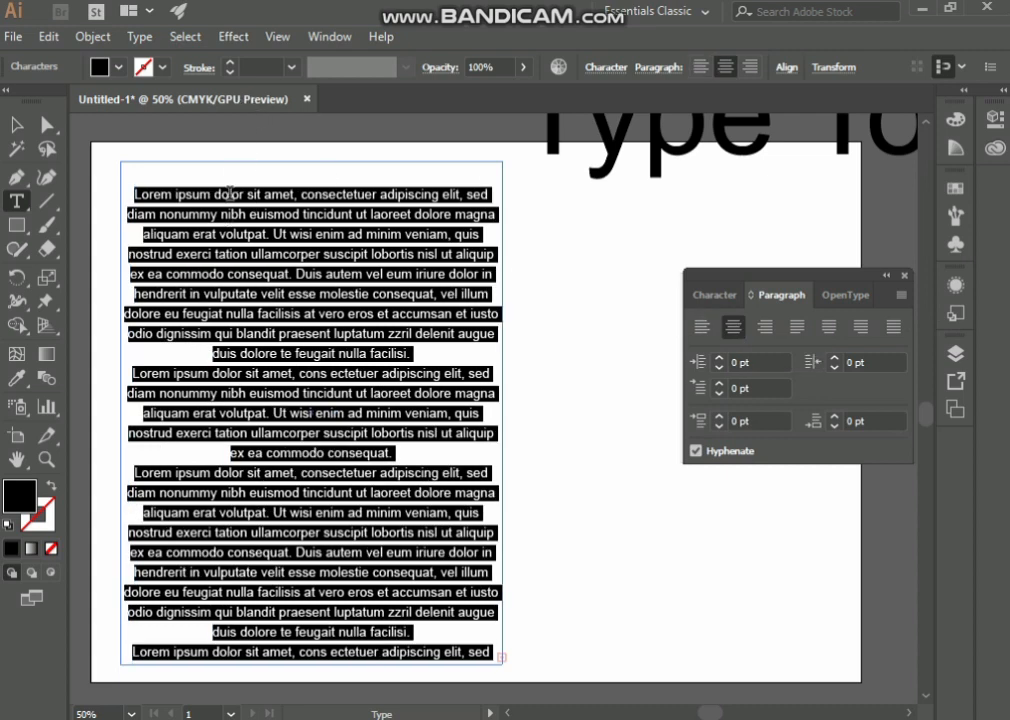
# Right-align the placeholder text within its text area.
pyautogui.scroll(-2, 260, 323)
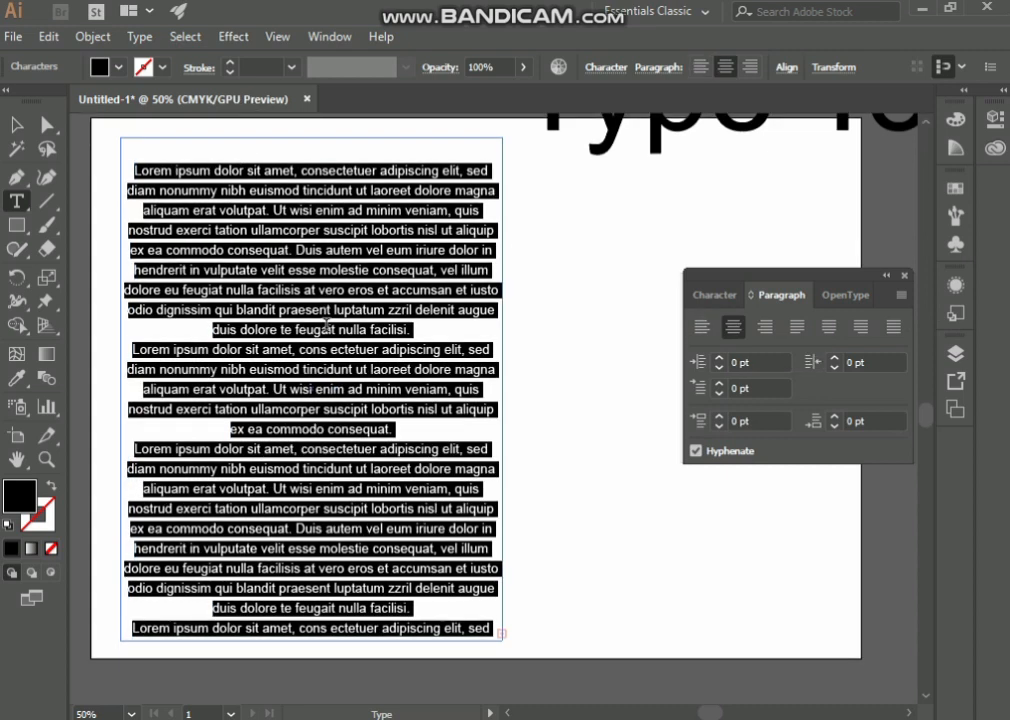
pyautogui.scroll(2, 327, 324)
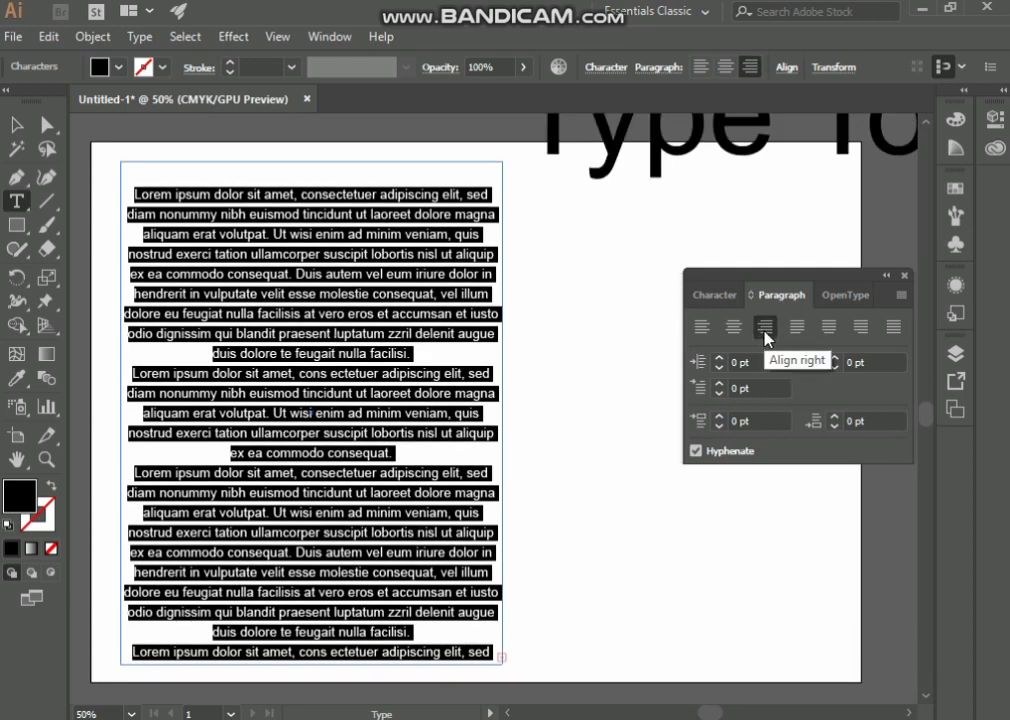
pyautogui.click(765, 331)
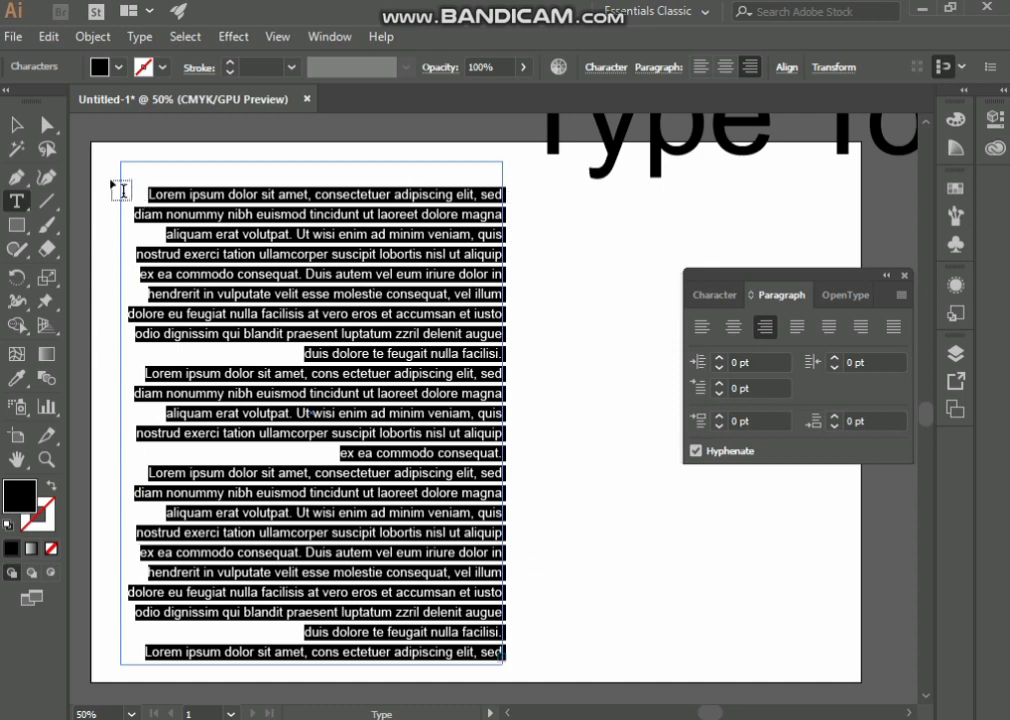
# Justify the placeholder text with the last line aligned left, centered and right in turn, finishing with all lines justified.
pyautogui.click(795, 330)
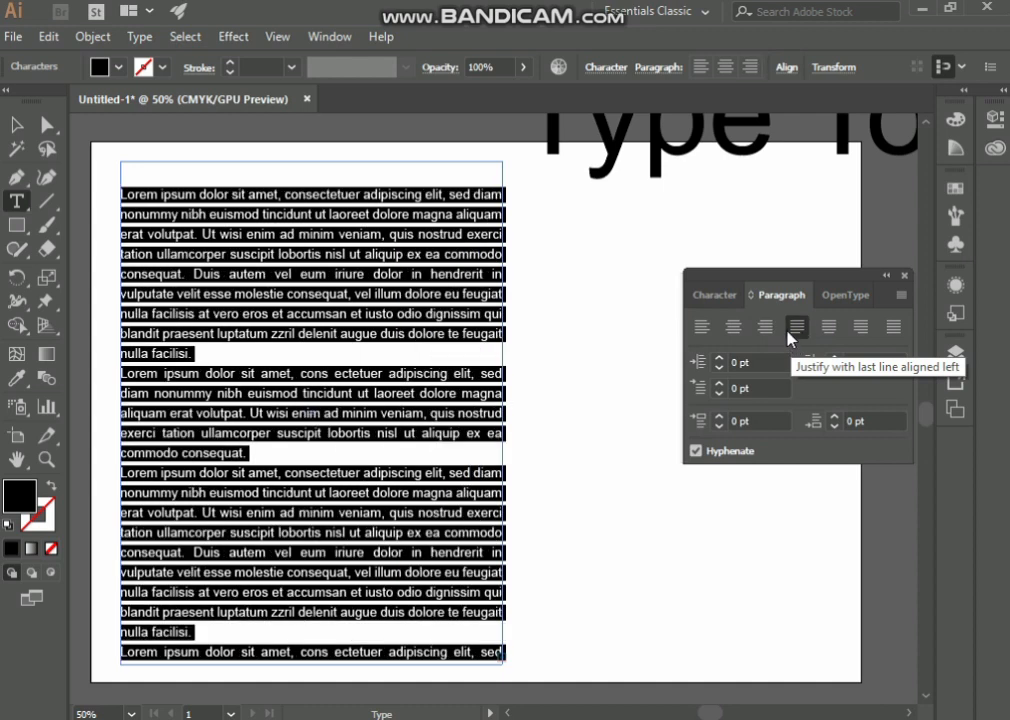
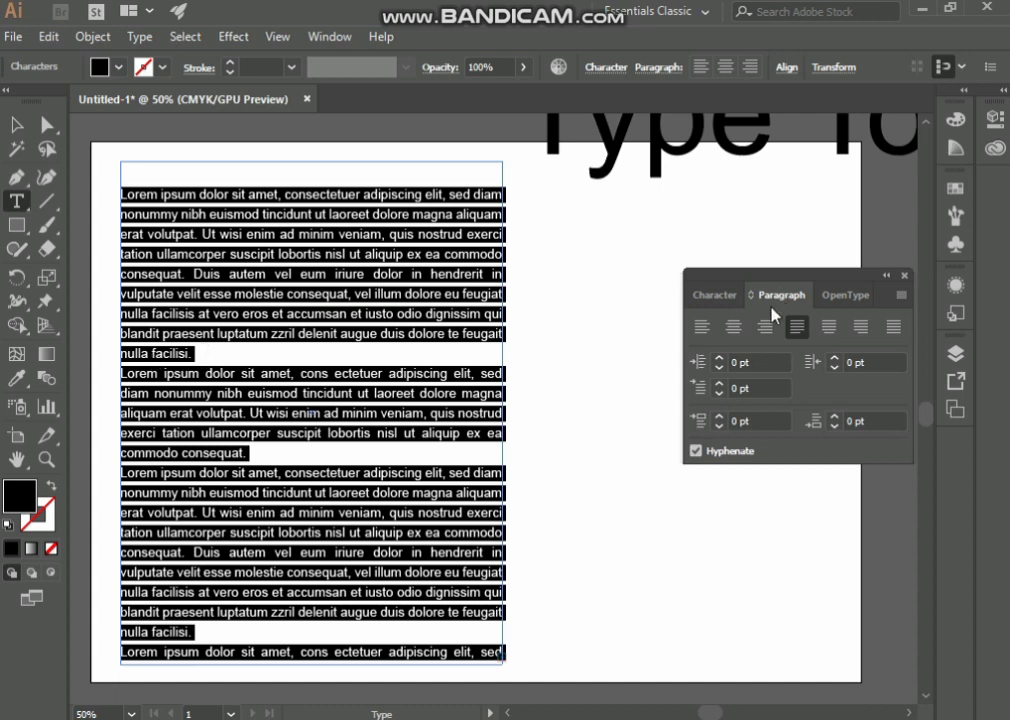
pyautogui.click(836, 332)
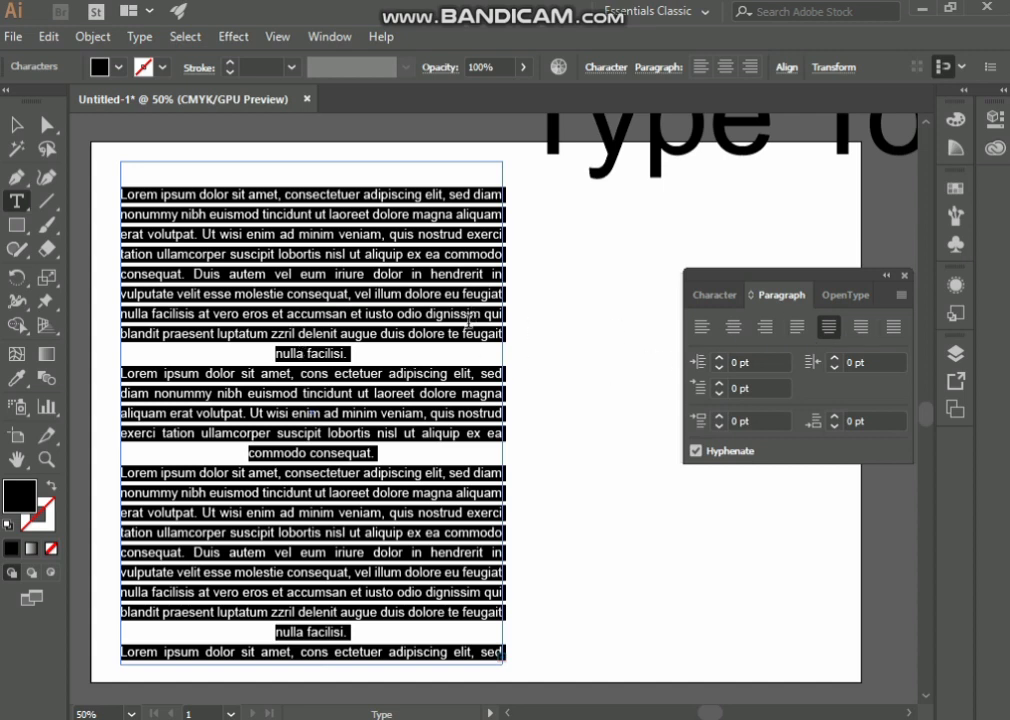
pyautogui.click(860, 326)
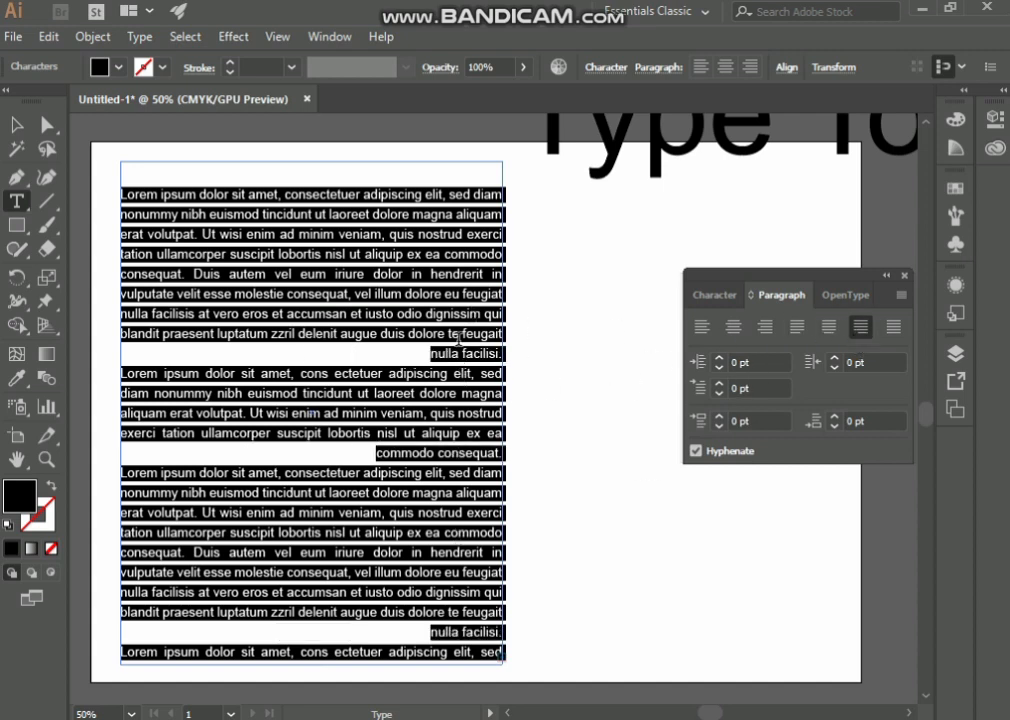
pyautogui.click(893, 332)
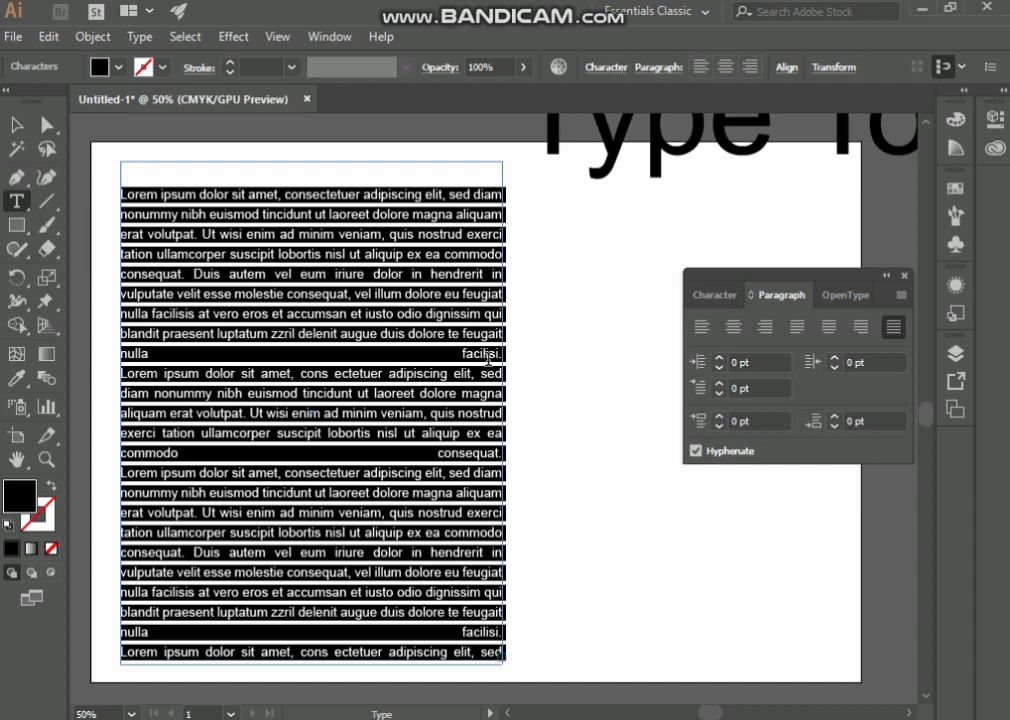
# Replace the text area with a new, narrower one on the artboard's left half and left-align its placeholder text.
pyautogui.press('Escape')
pyautogui.press('Delete')
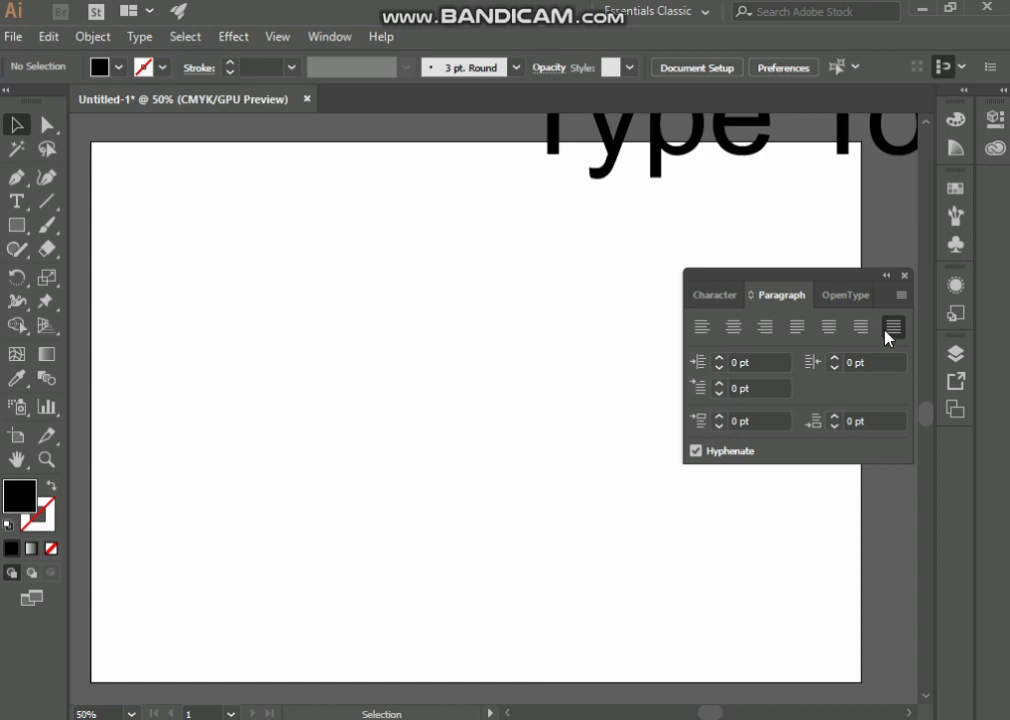
pyautogui.click(16, 201)
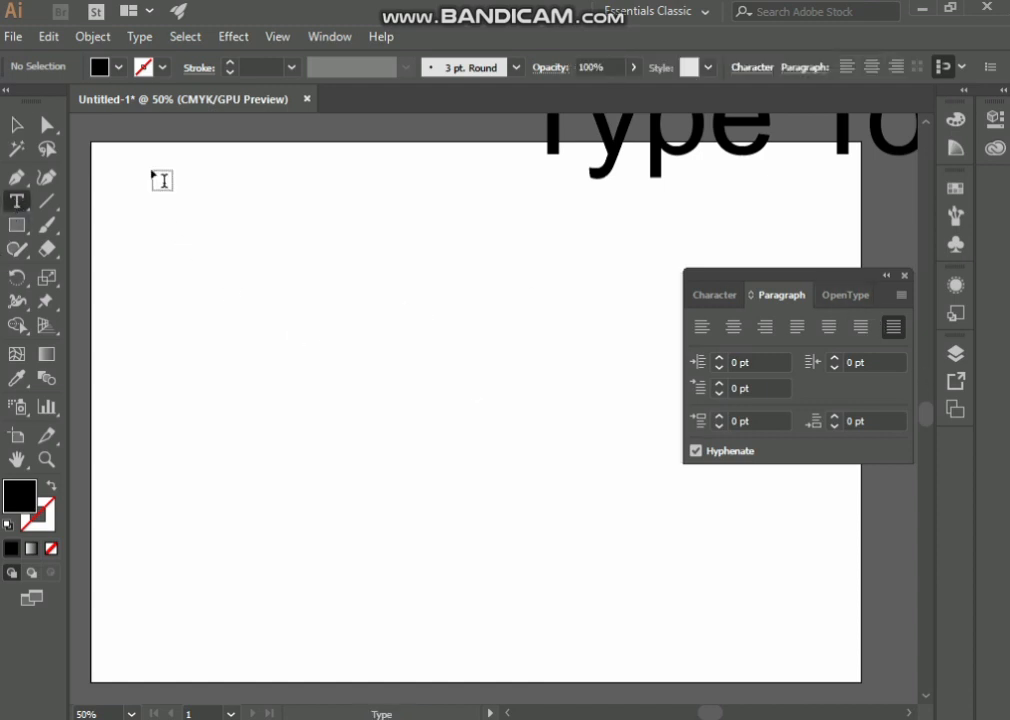
pyautogui.moveTo(151, 173); pyautogui.dragTo(476, 672)
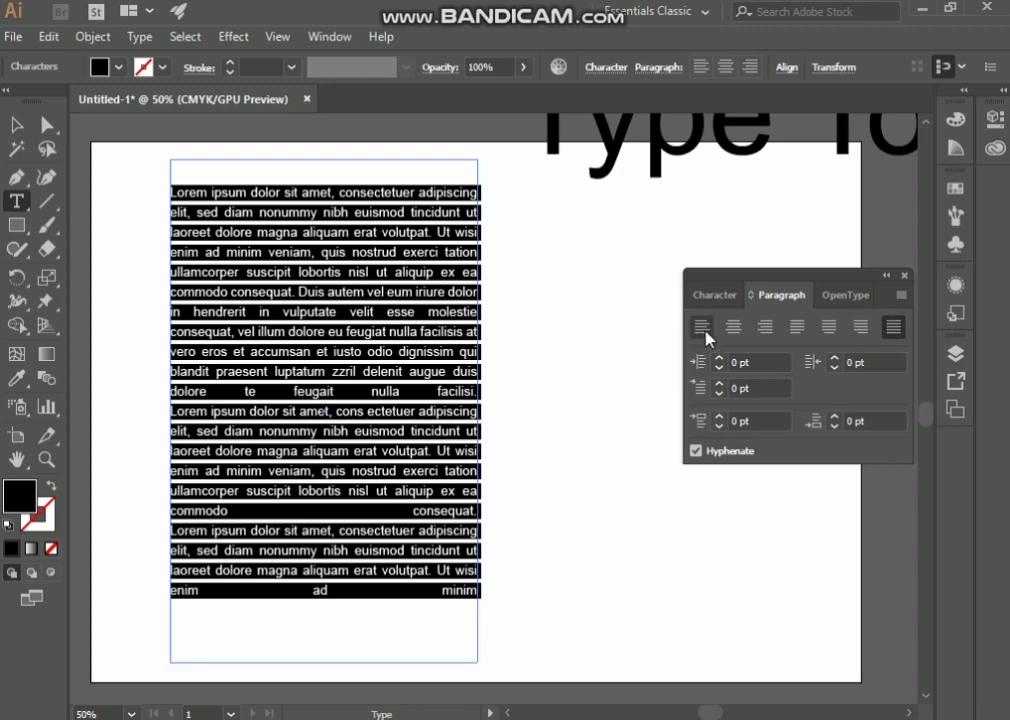
pyautogui.click(703, 330)
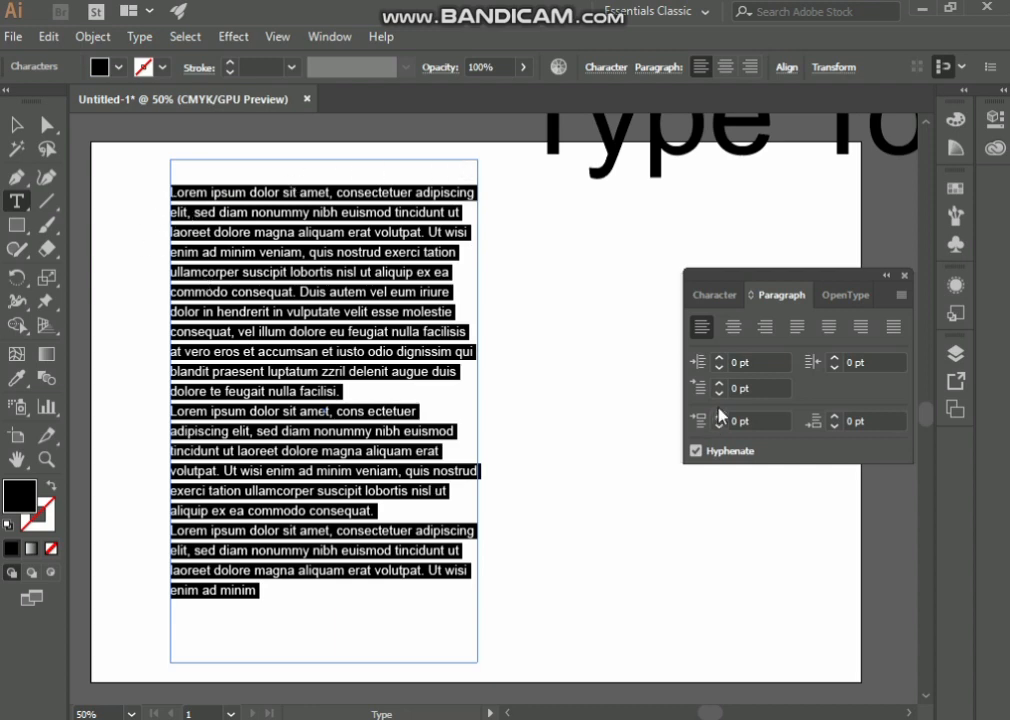
# Indent the placeholder text by 45 pt from the left and 45 pt from the right.
pyautogui.click(718, 358)
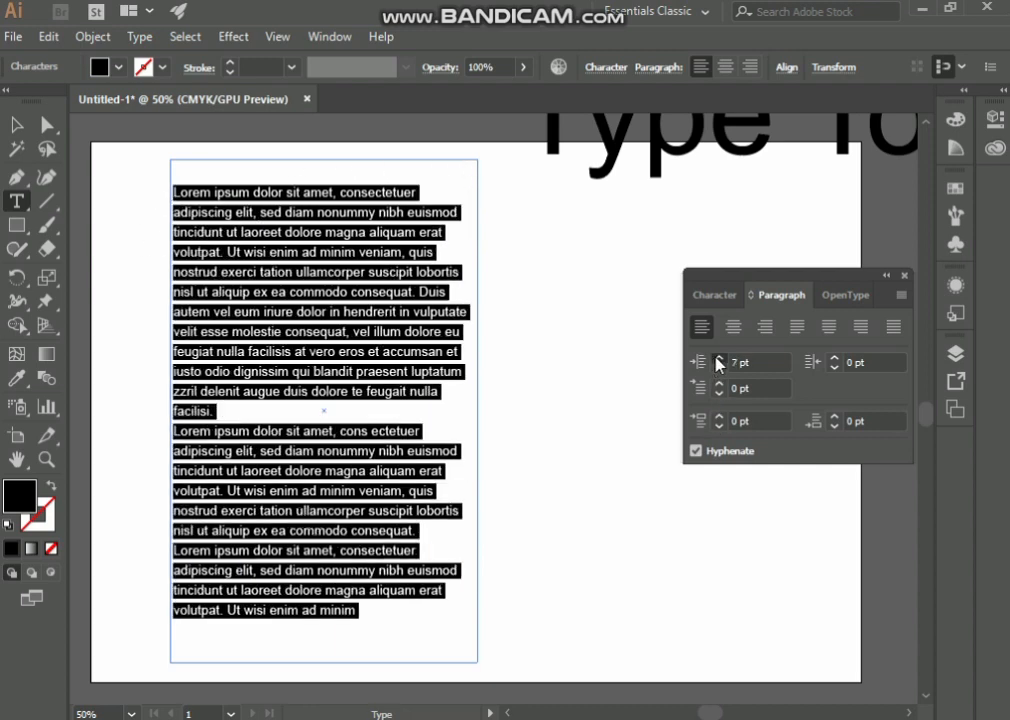
pyautogui.click(718, 358)
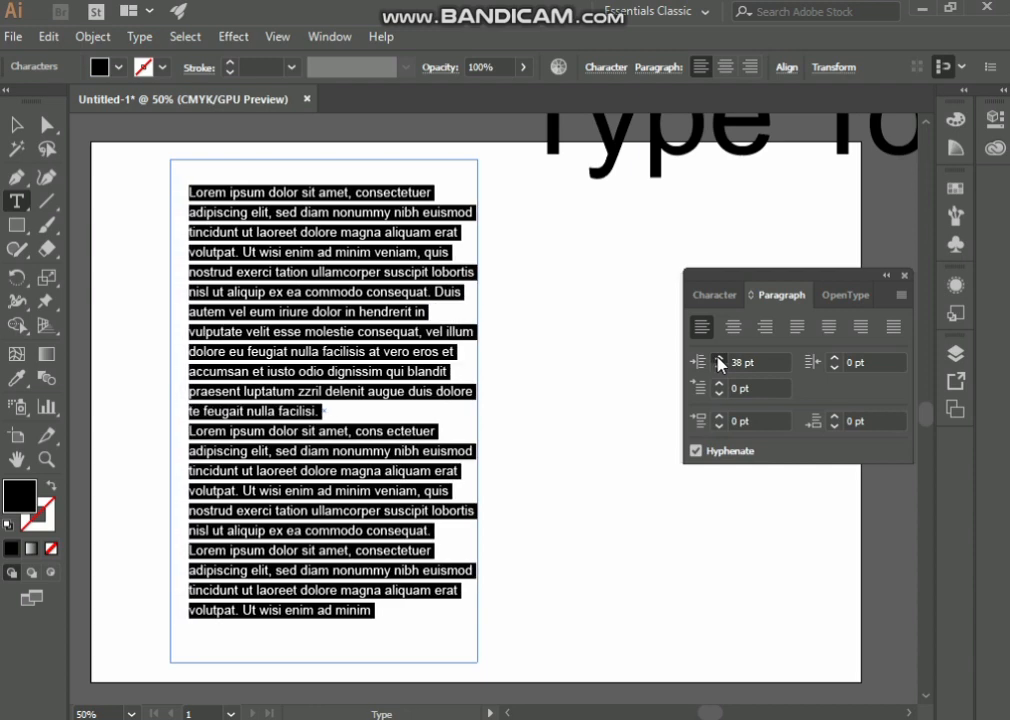
pyautogui.click(718, 358)
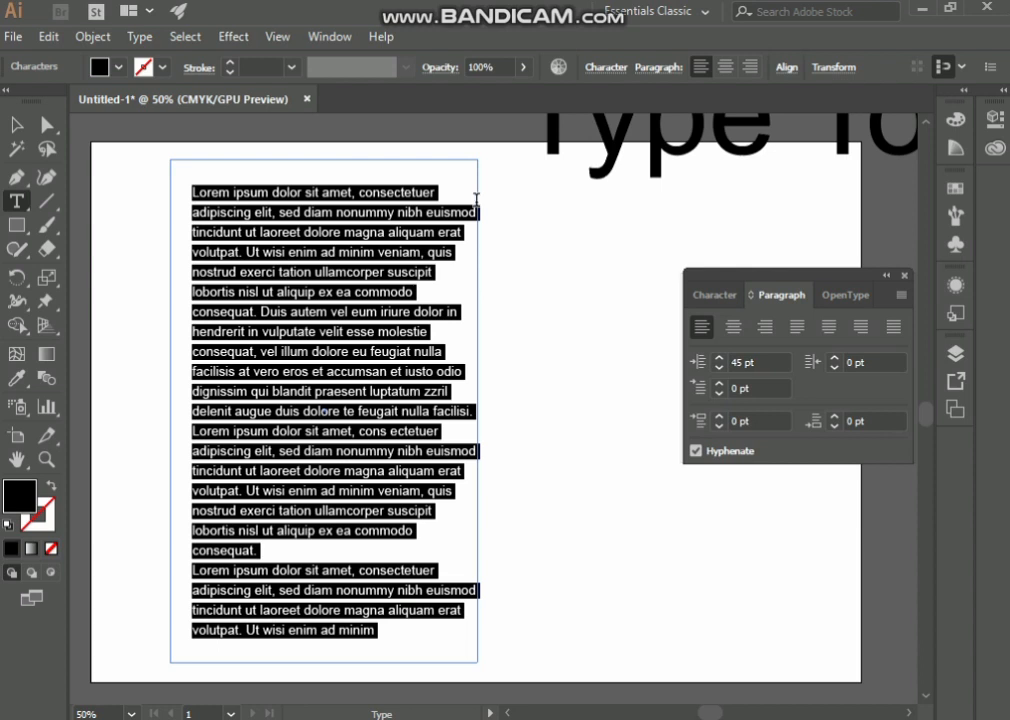
pyautogui.click(831, 358)
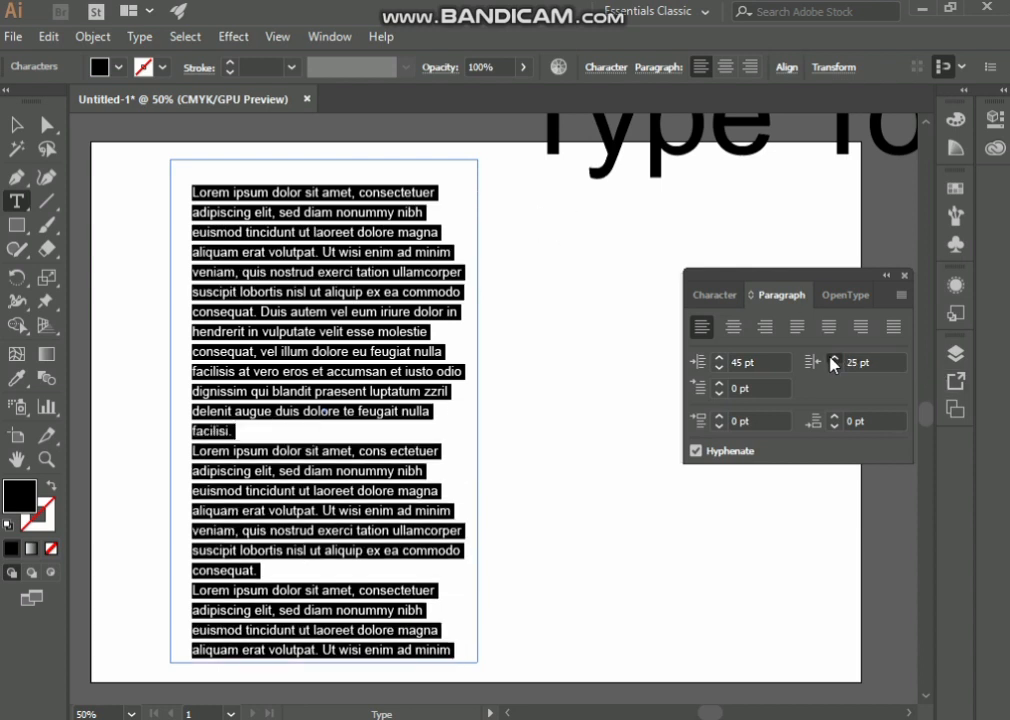
pyautogui.click(831, 358)
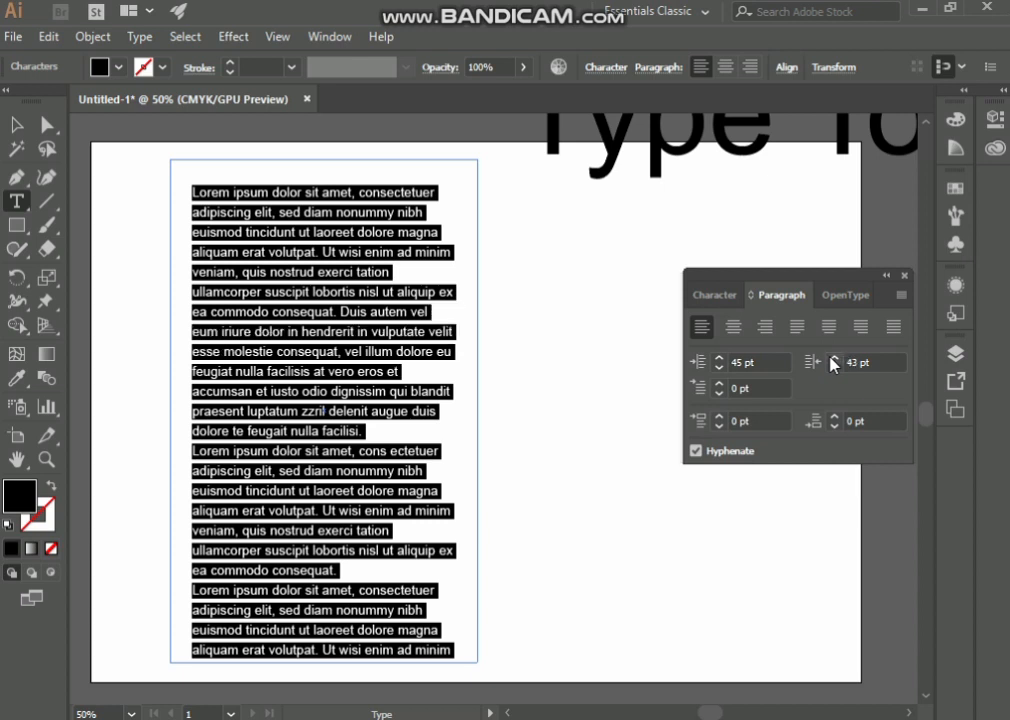
pyautogui.click(831, 358)
# Reset the placeholder text's left and right indents to 0 pt.
pyautogui.doubleClick(737, 364)
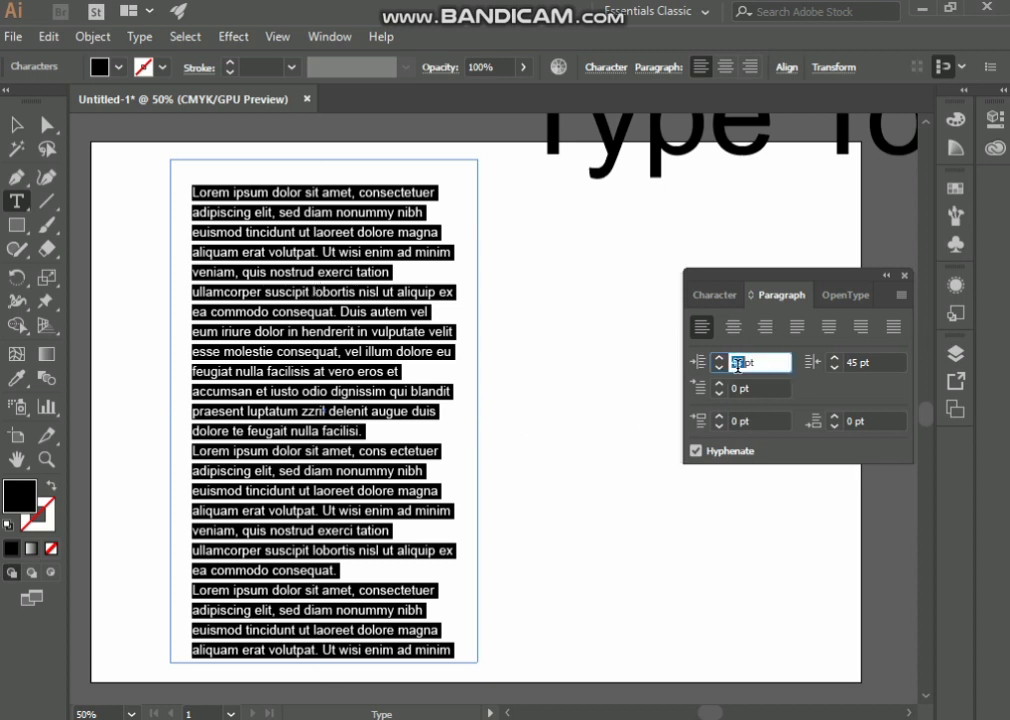
pyautogui.write('0')
pyautogui.click(853, 361)
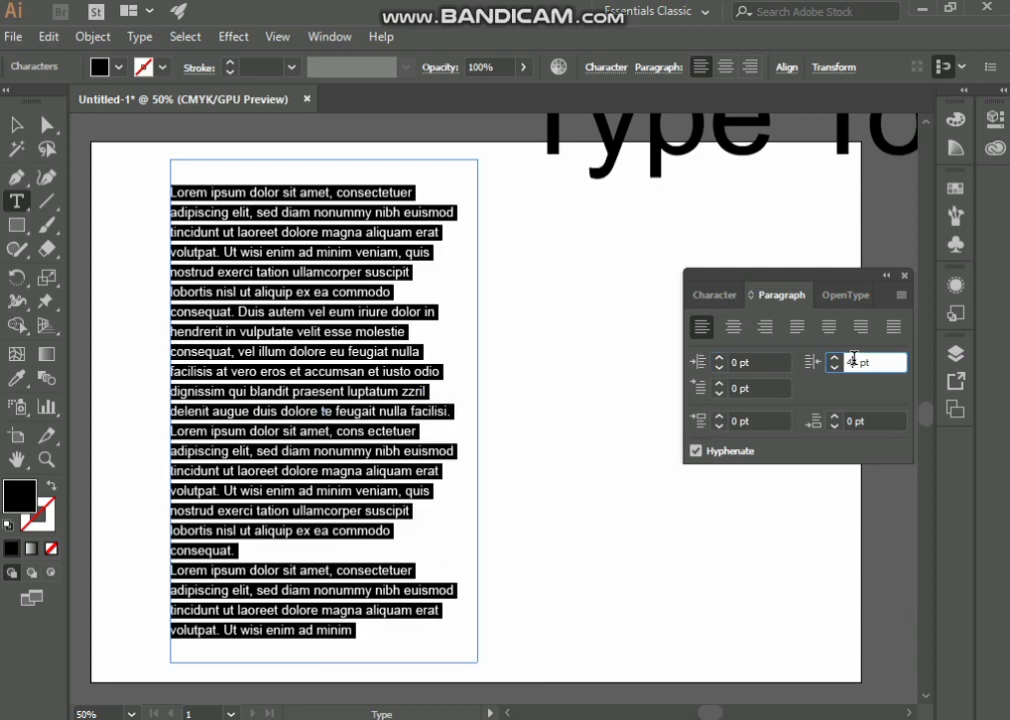
pyautogui.write('0')
# Raise the first-line left indent of the placeholder paragraphs to 68 pt.
pyautogui.click(706, 390)
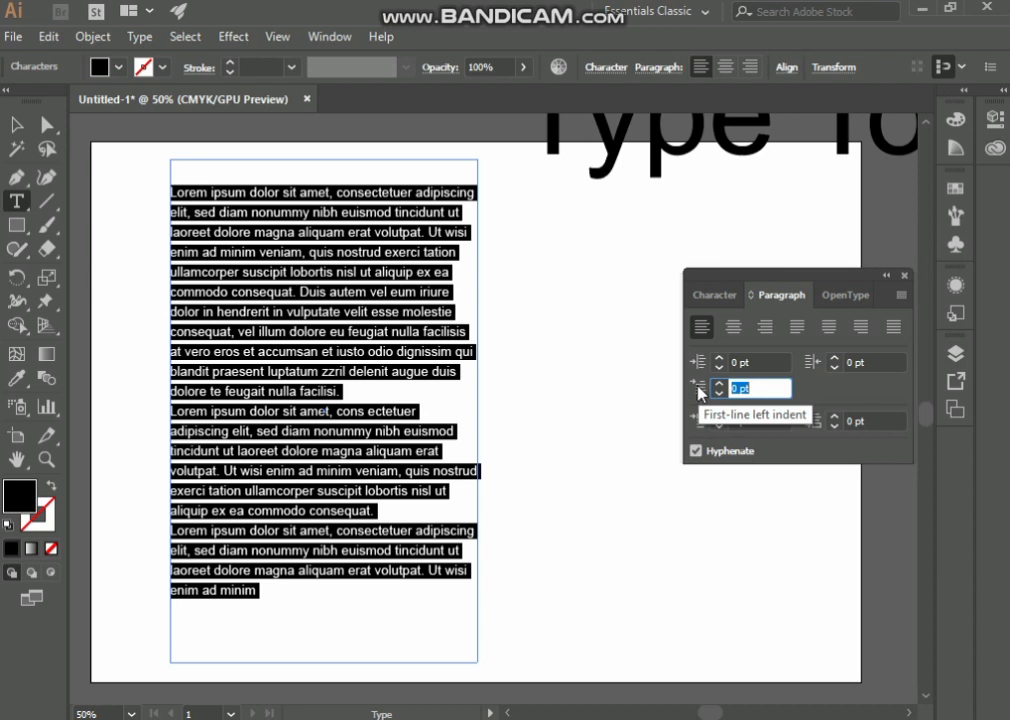
pyautogui.click(720, 383)
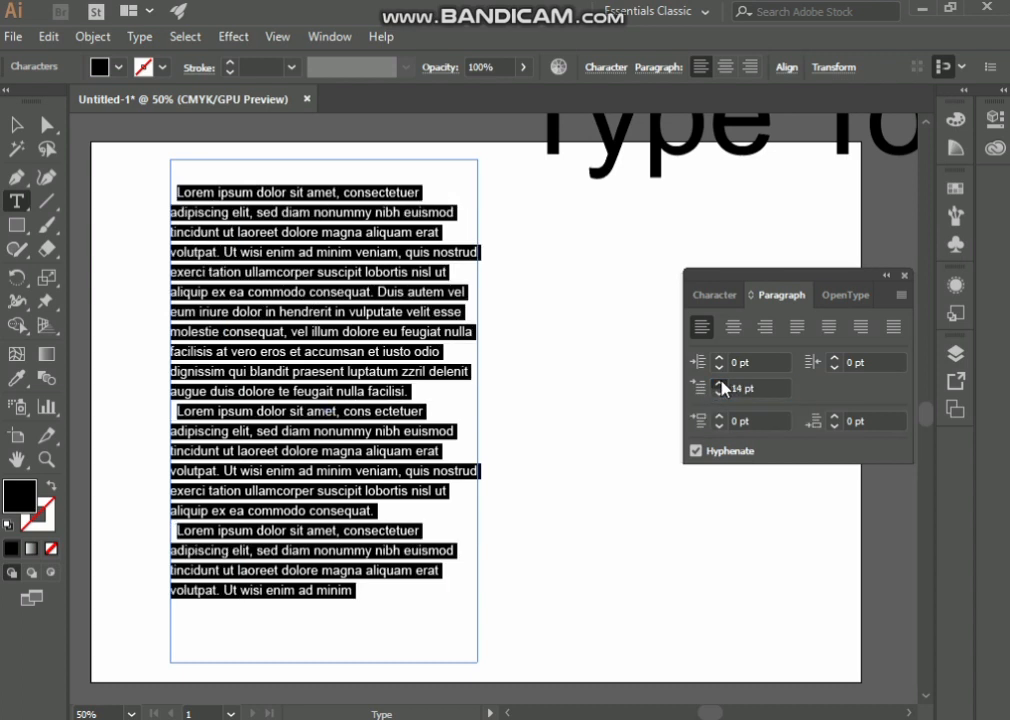
pyautogui.moveTo(720, 383); pyautogui.dragTo(720, 383)
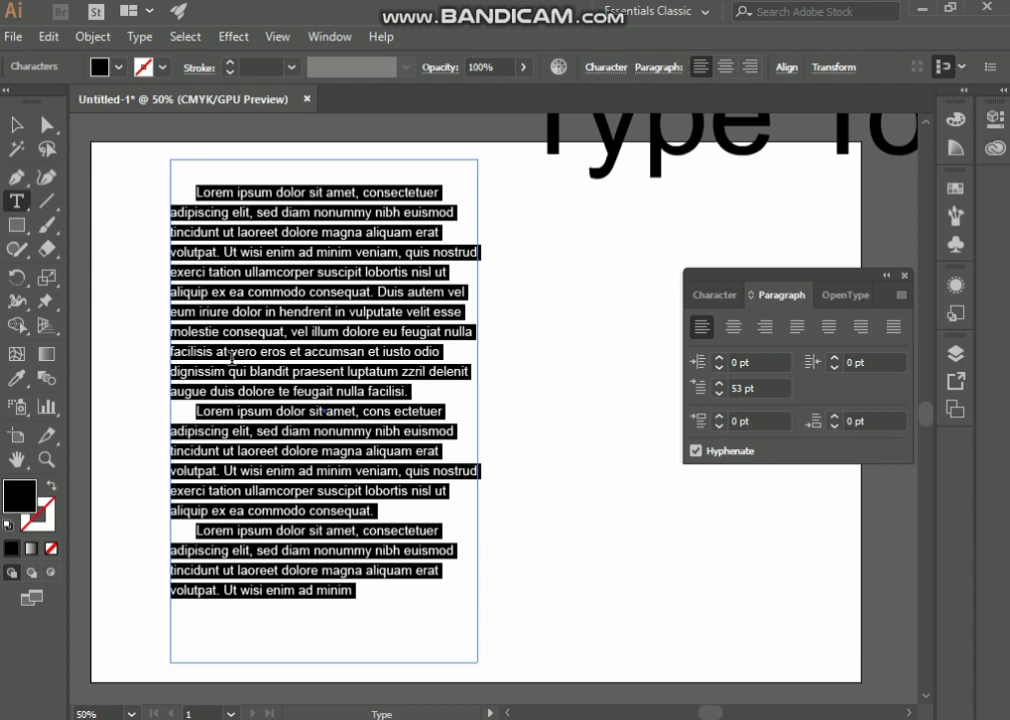
pyautogui.click(719, 384)
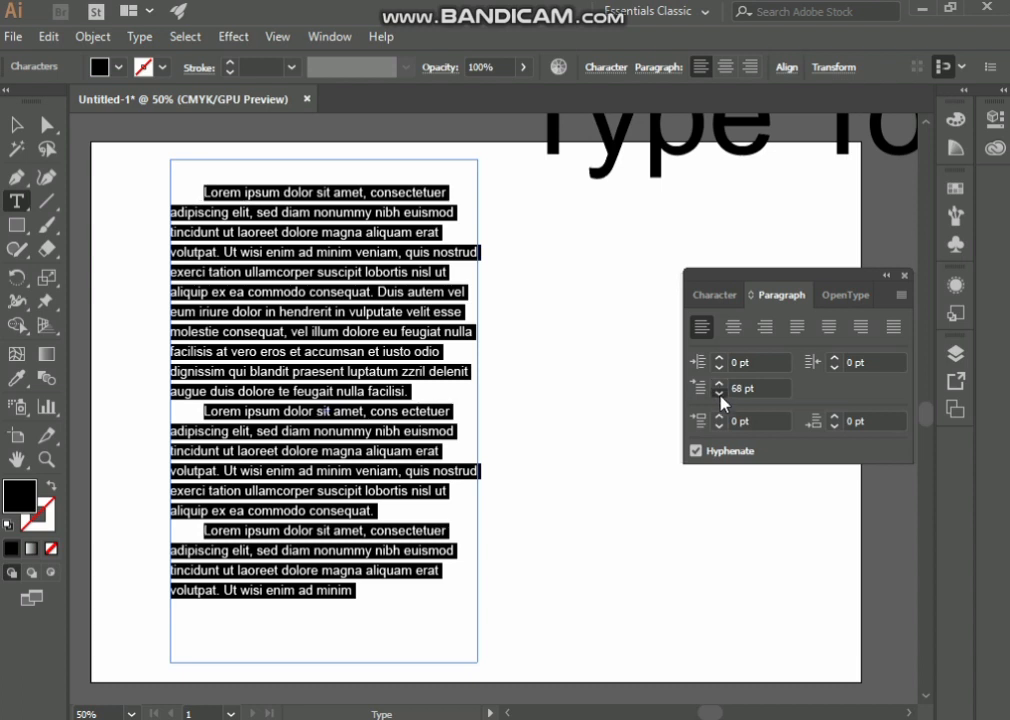
# Reset the first-line left indent of the placeholder paragraphs to 0 pt.
pyautogui.click(719, 396)
pyautogui.click(742, 387)
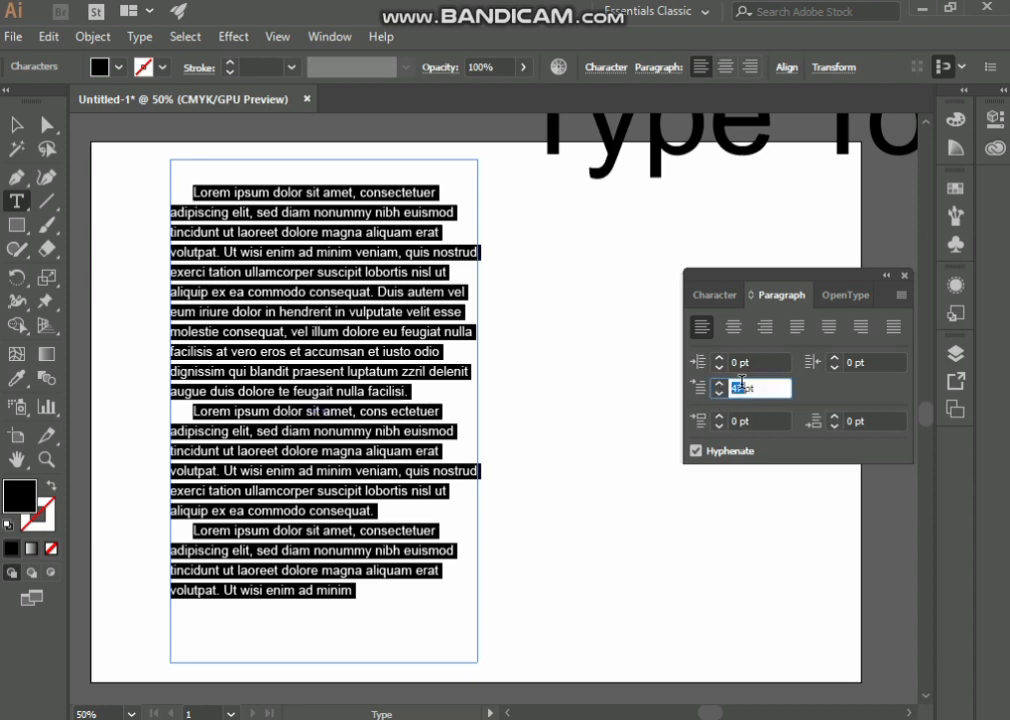
pyautogui.write('0')
pyautogui.press('Tab')
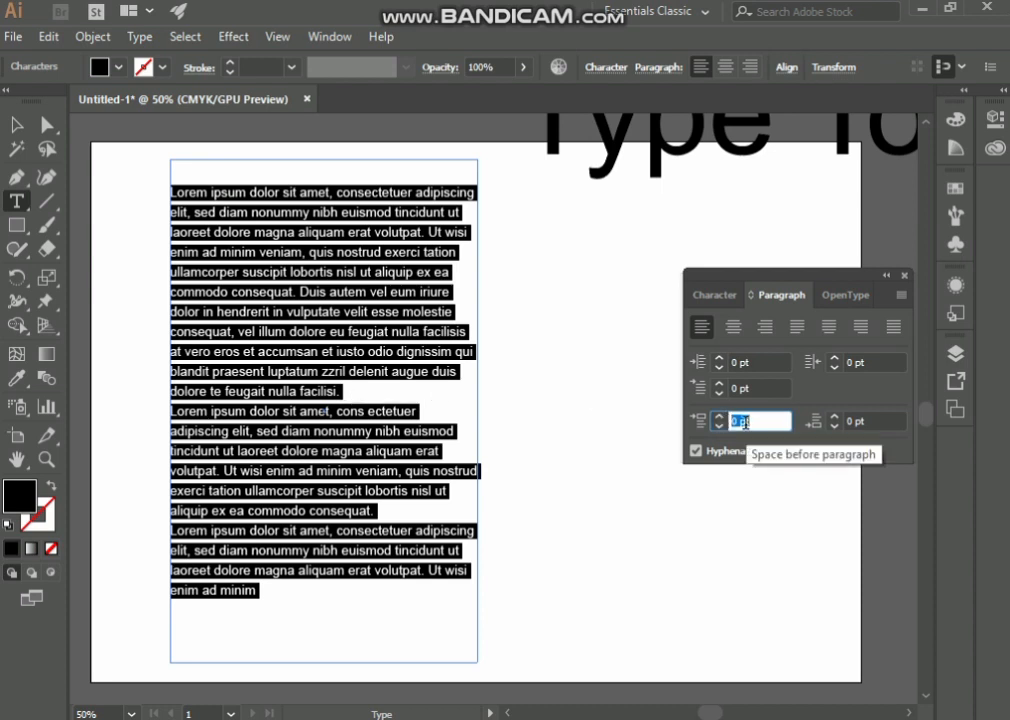
# Set the space before each placeholder paragraph to 20 pt and increase it to 60 pt.
pyautogui.write('20')
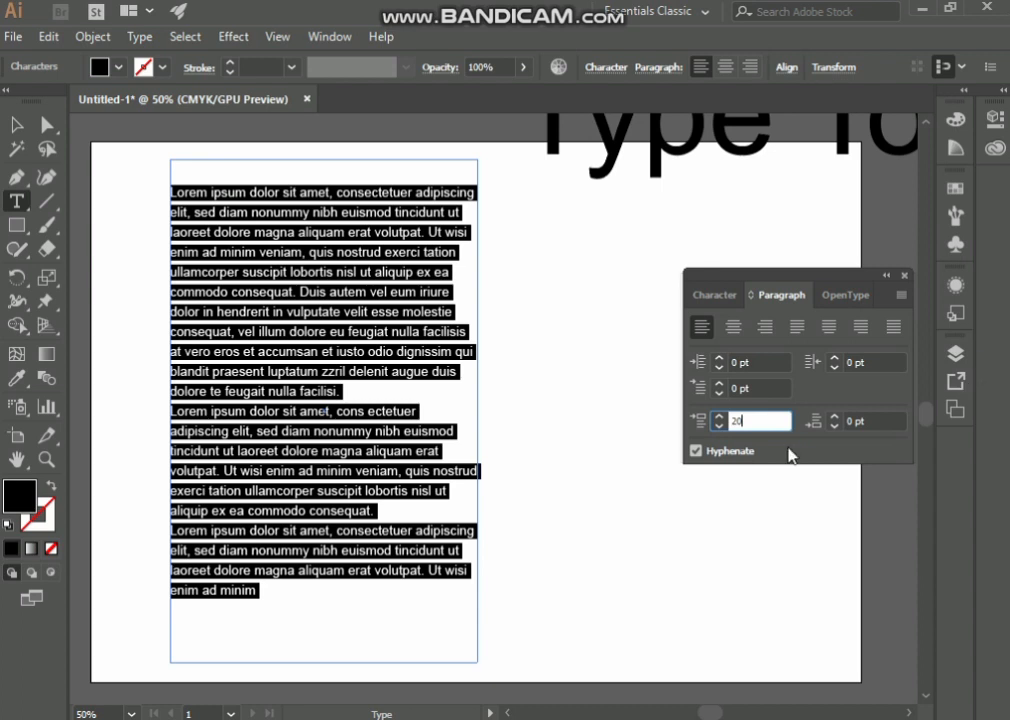
pyautogui.click(858, 420)
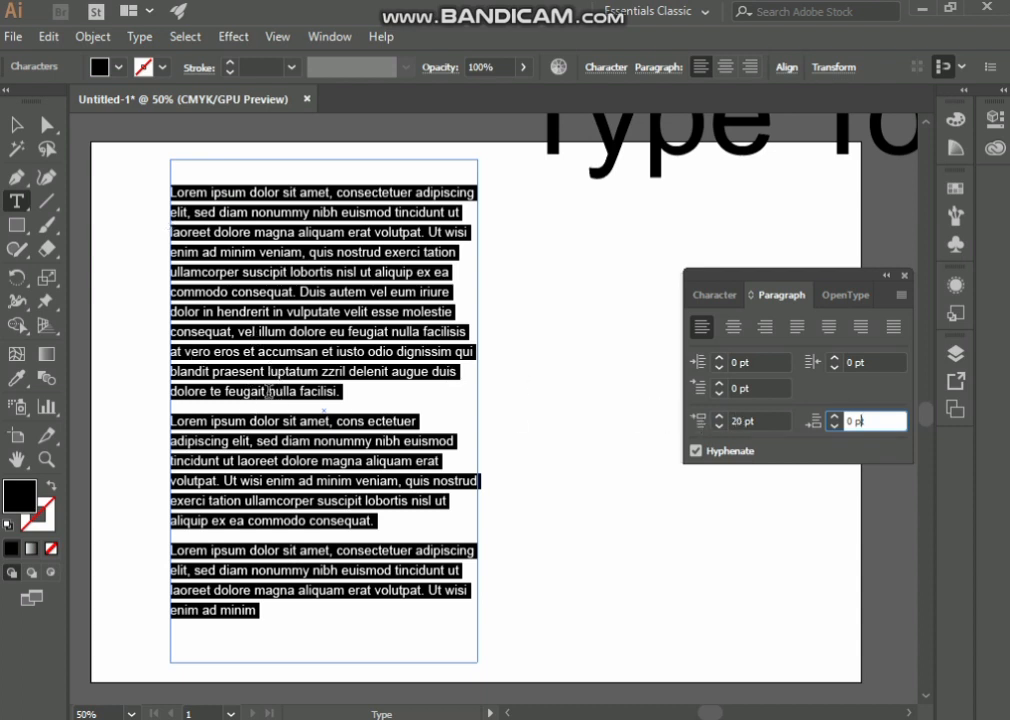
pyautogui.doubleClick(745, 422)
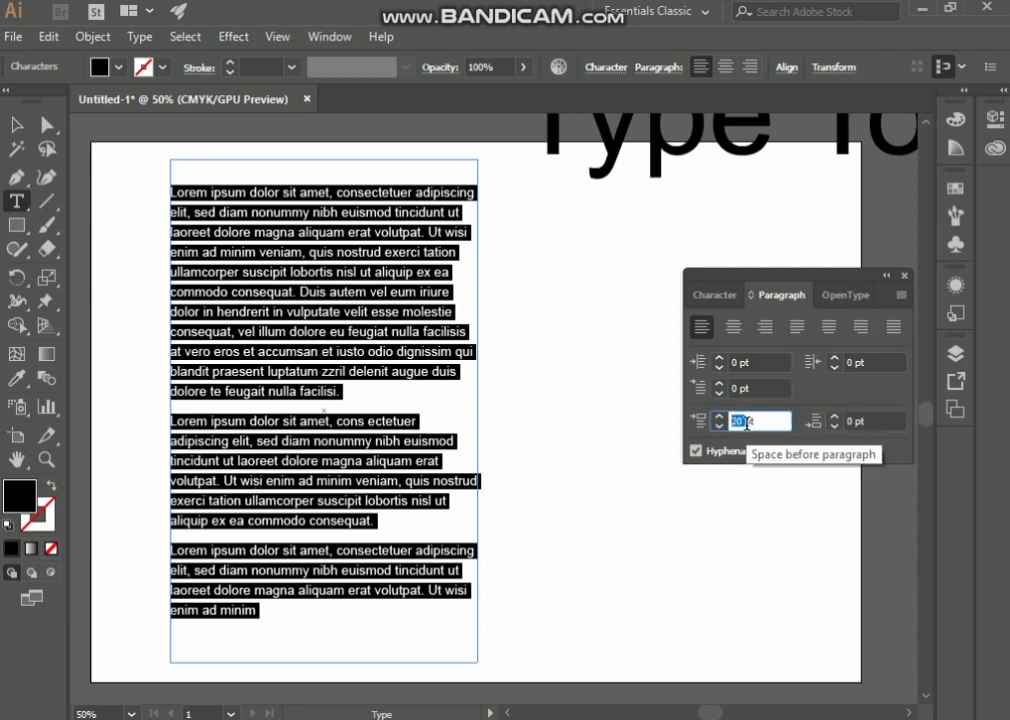
pyautogui.scroll(20, 747, 423)
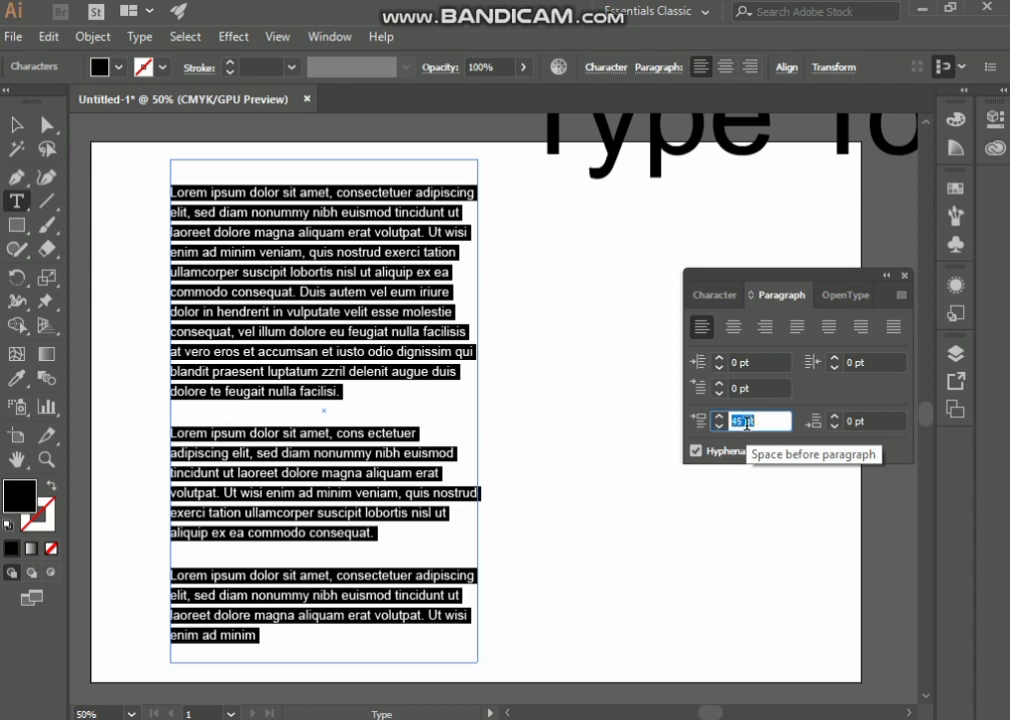
pyautogui.scroll(12, 747, 423)
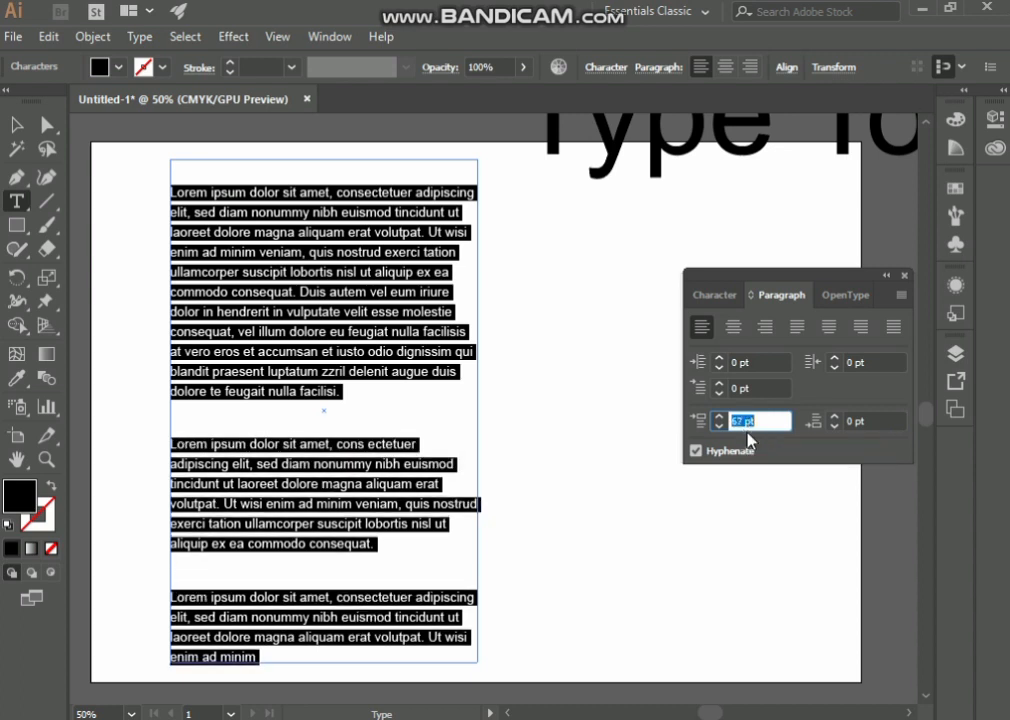
pyautogui.scroll(-7, 746, 422)
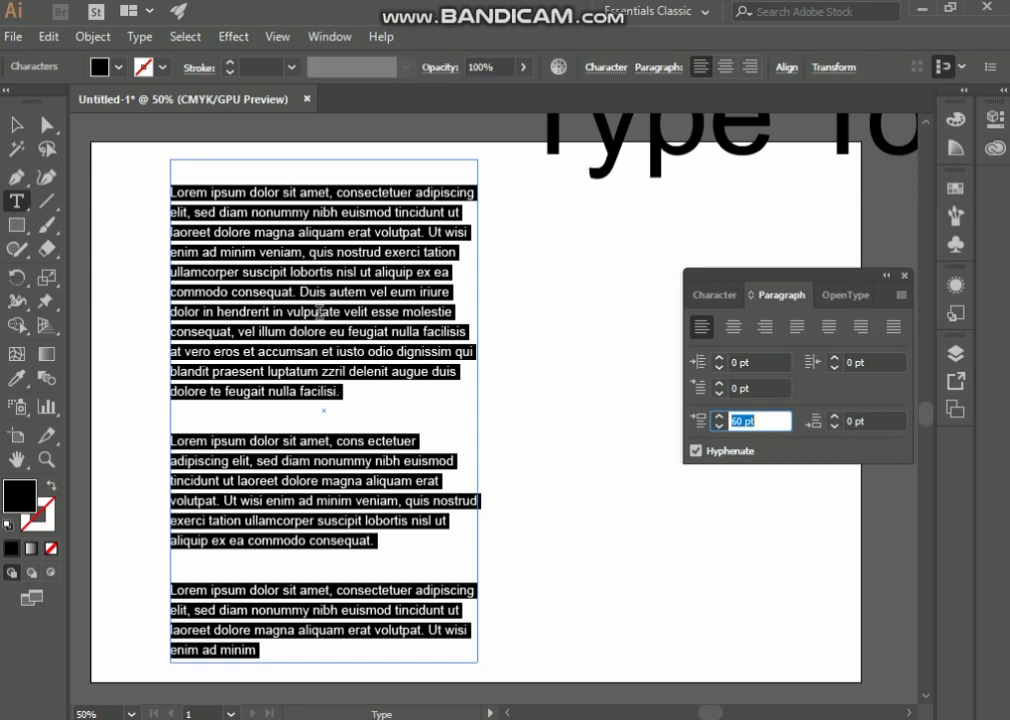
pyautogui.press('Return')
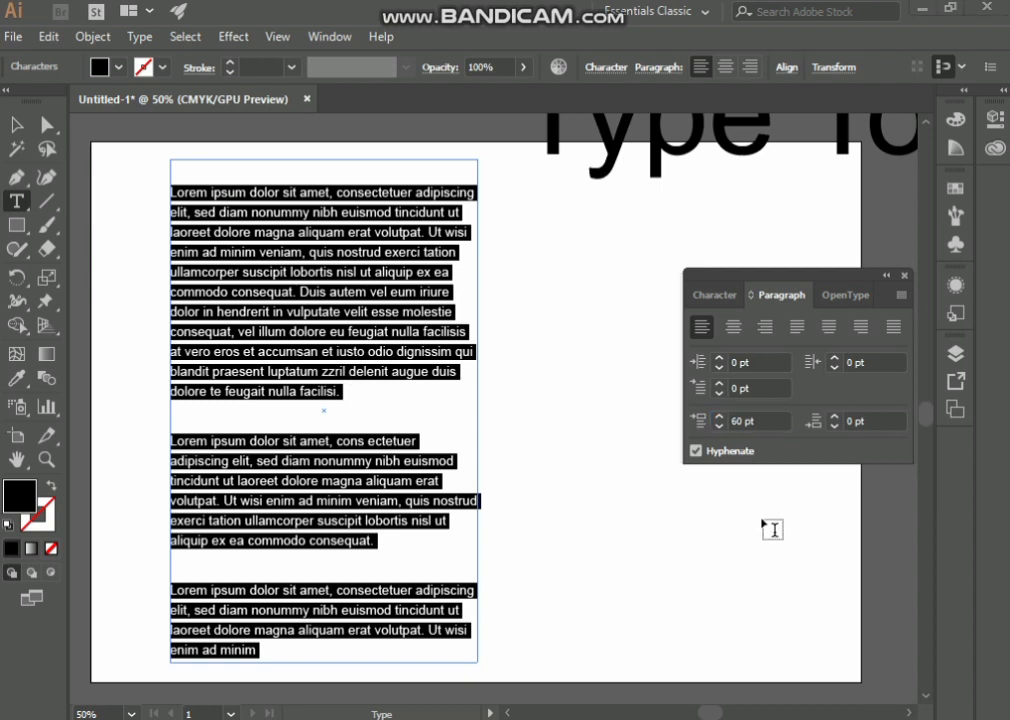
# Close the floating panel group holding the Character and Paragraph settings, keeping the placeholder text area in view.
pyautogui.click(716, 296)
pyautogui.click(777, 296)
pyautogui.moveTo(822, 280); pyautogui.dragTo(747, 276)
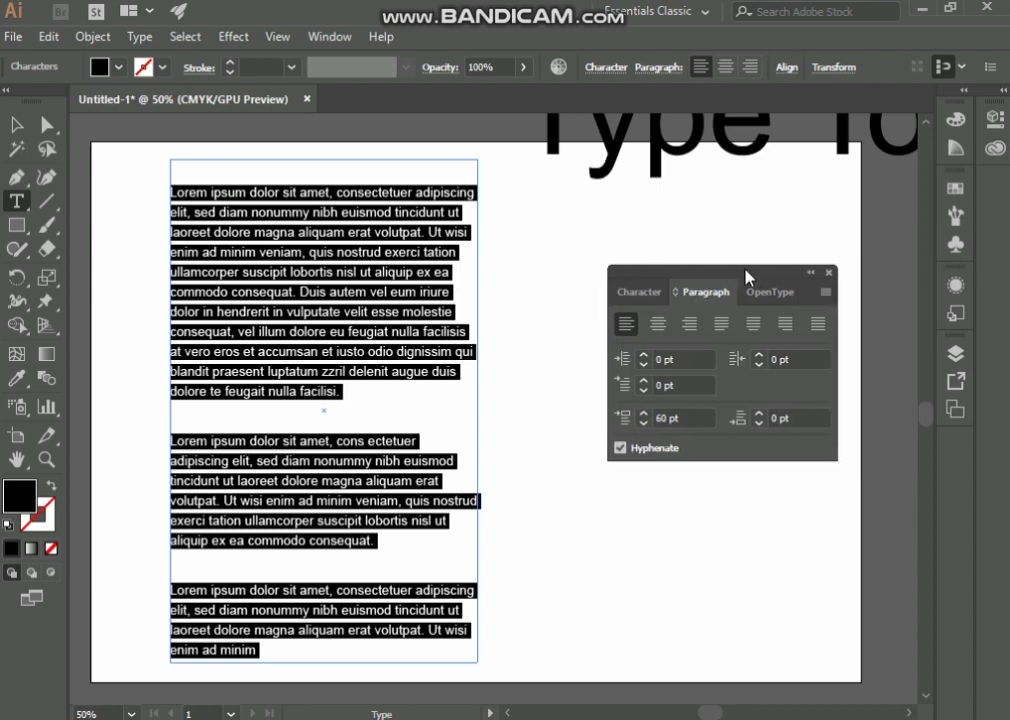
pyautogui.click(831, 275)
pyautogui.scroll(2, 690, 300)
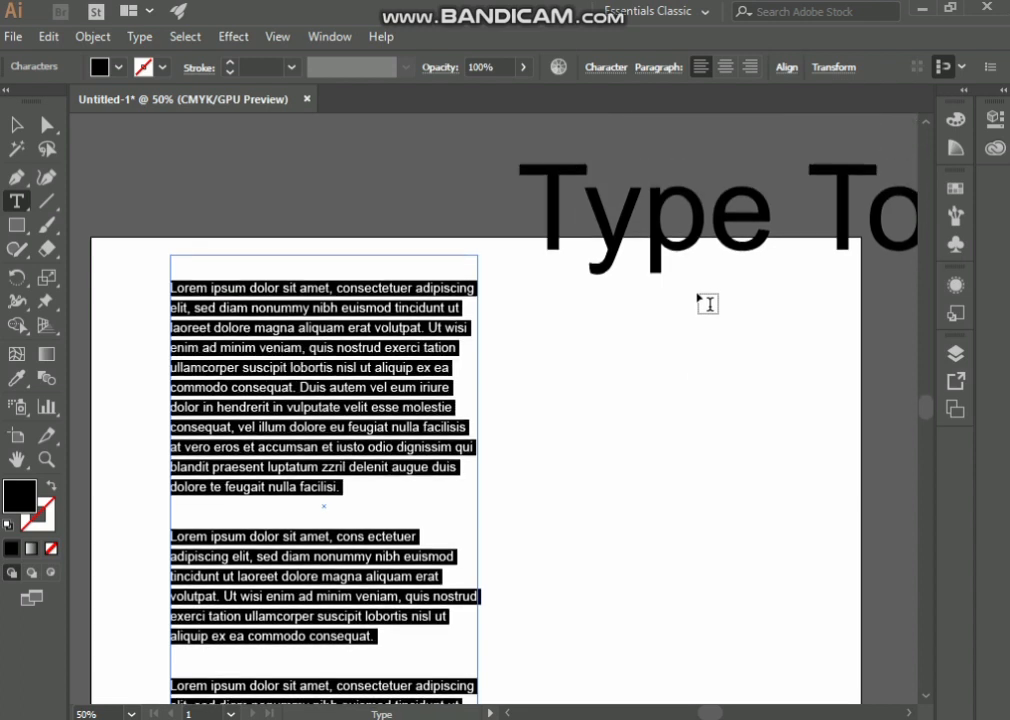
pyautogui.scroll(-2, 705, 303)
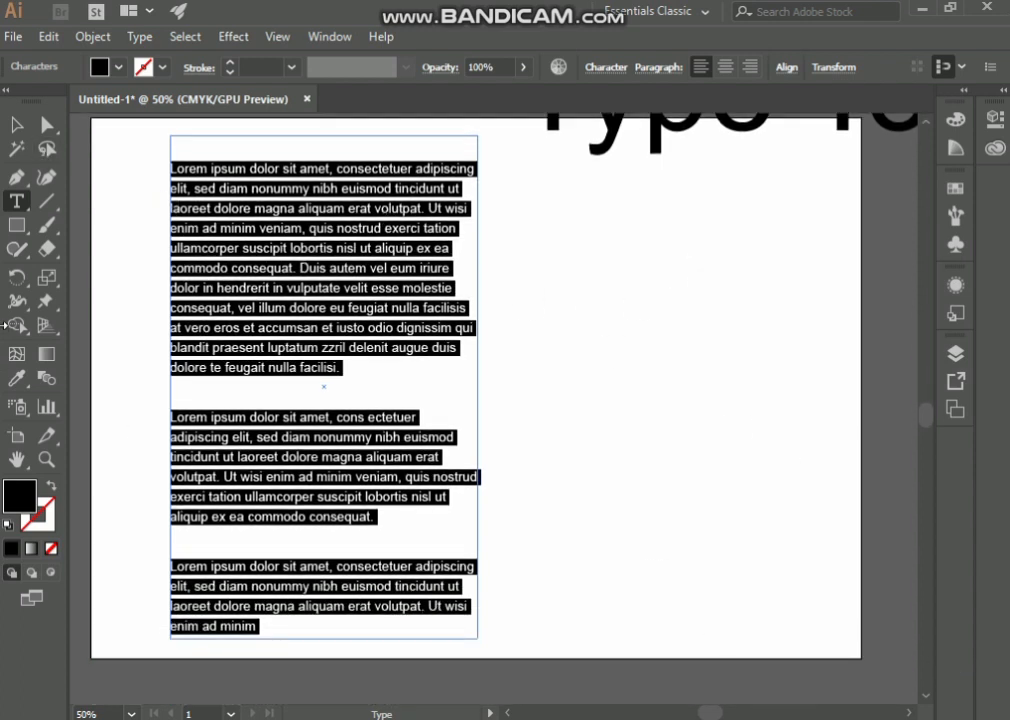
# Delete the placeholder text area and move the "Type Tool" heading fully onto the artboard, roughly centred in its upper half.
pyautogui.click(16, 124)
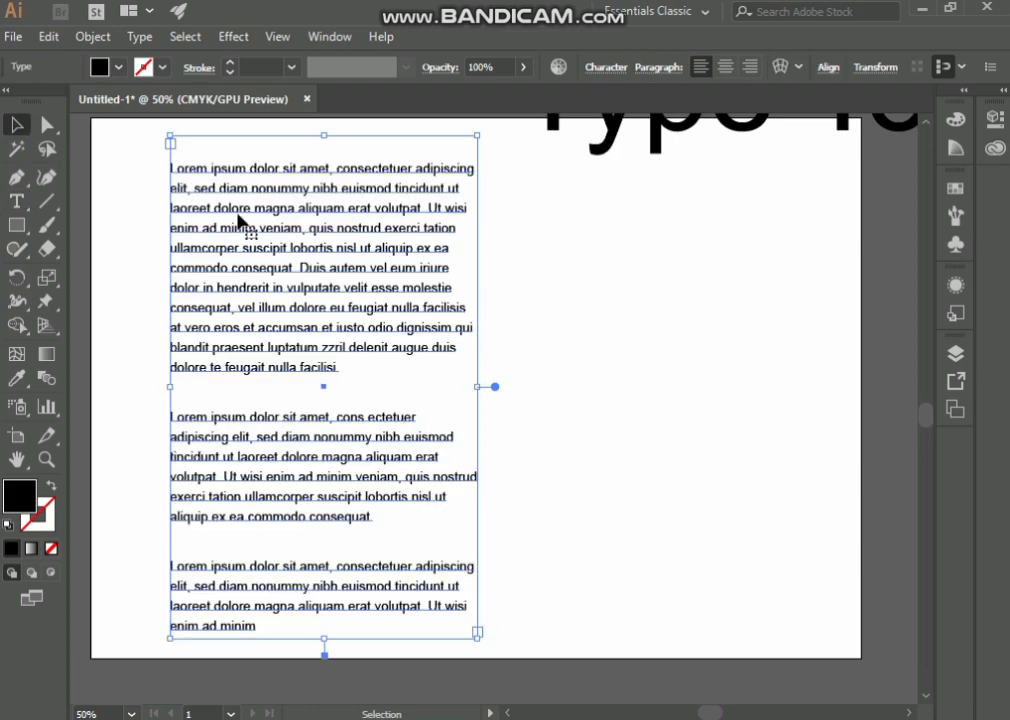
pyautogui.press('Delete')
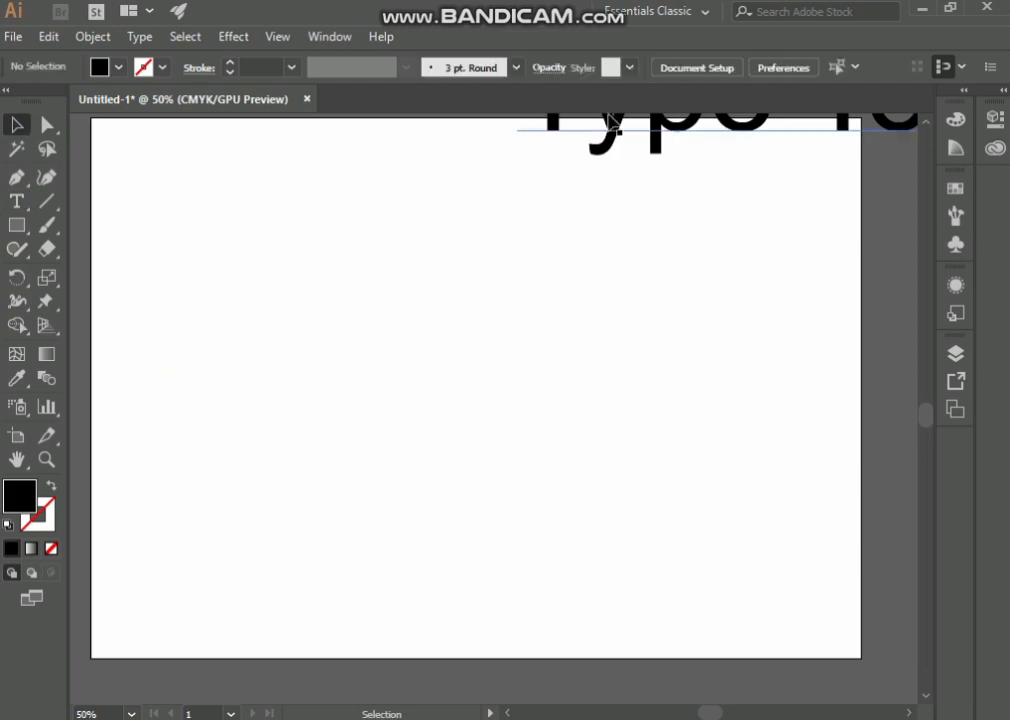
pyautogui.moveTo(651, 135); pyautogui.dragTo(376, 352)
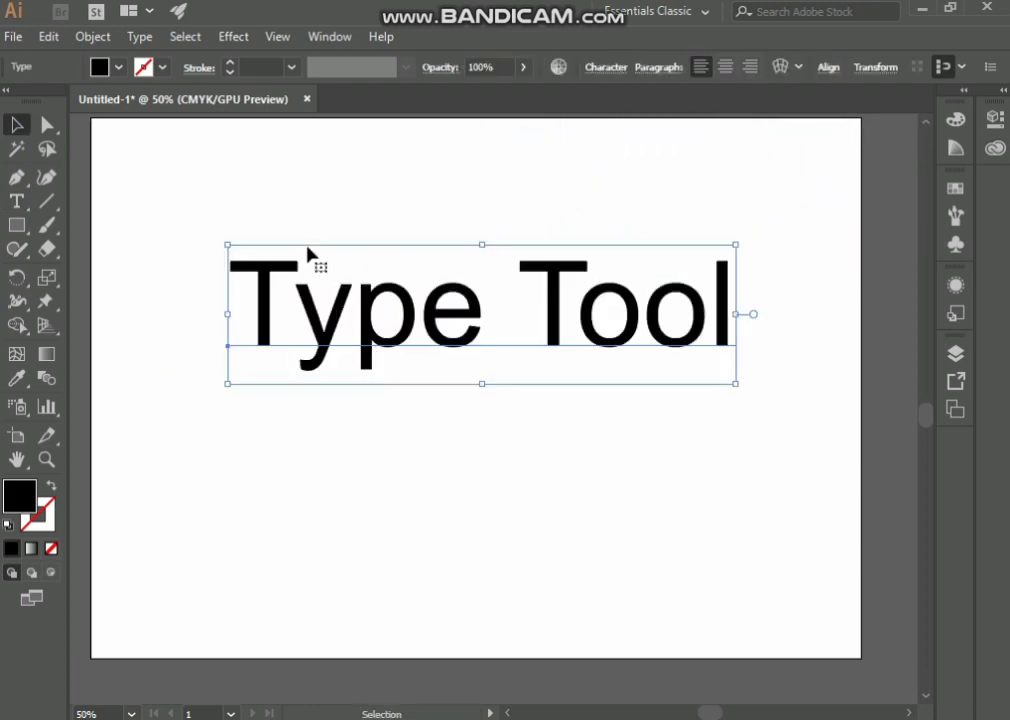
pyautogui.click(306, 216)
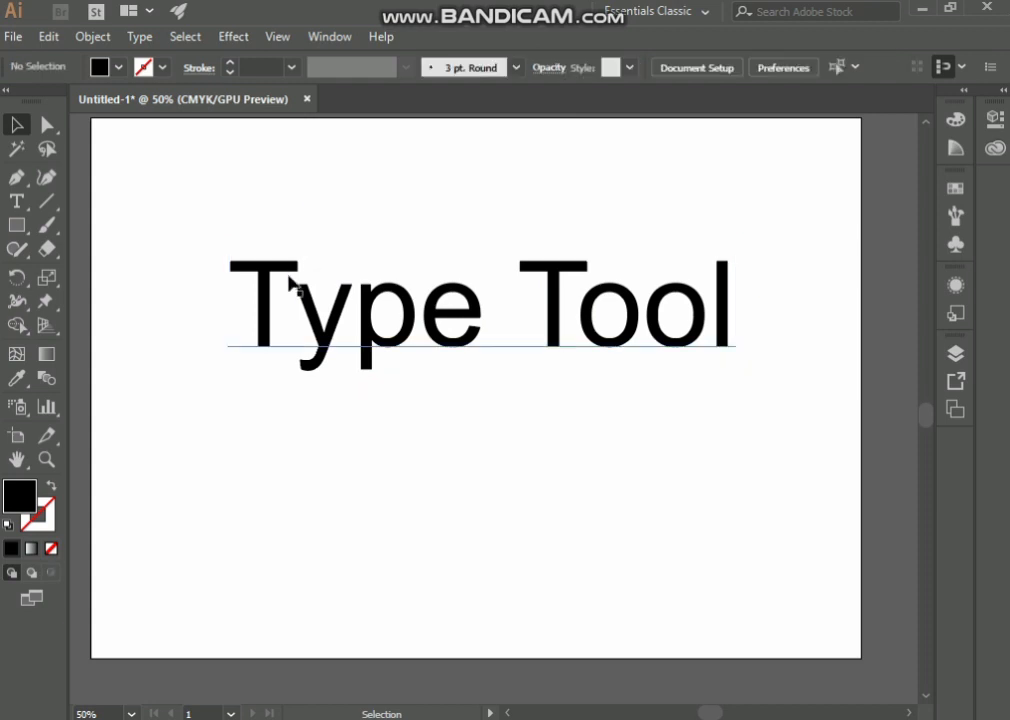
pyautogui.moveTo(289, 278); pyautogui.dragTo(261, 266)
pyautogui.click(252, 210)
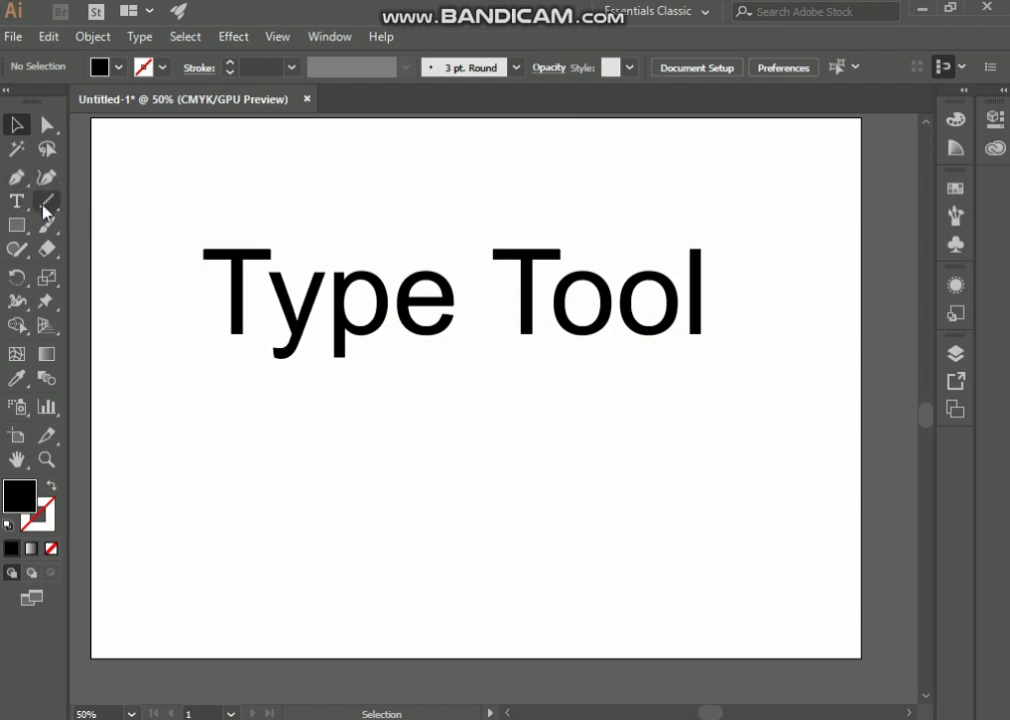
# Activate the Type Tool and show the list of its related type tools.
pyautogui.click(16, 201)
pyautogui.rightClick(16, 201)
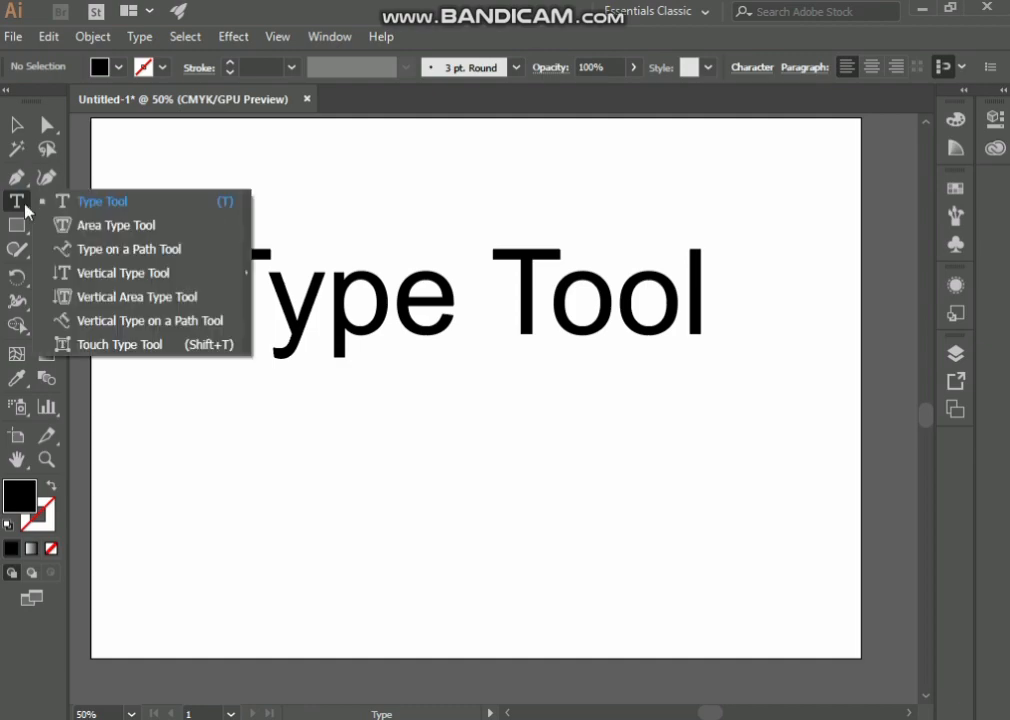